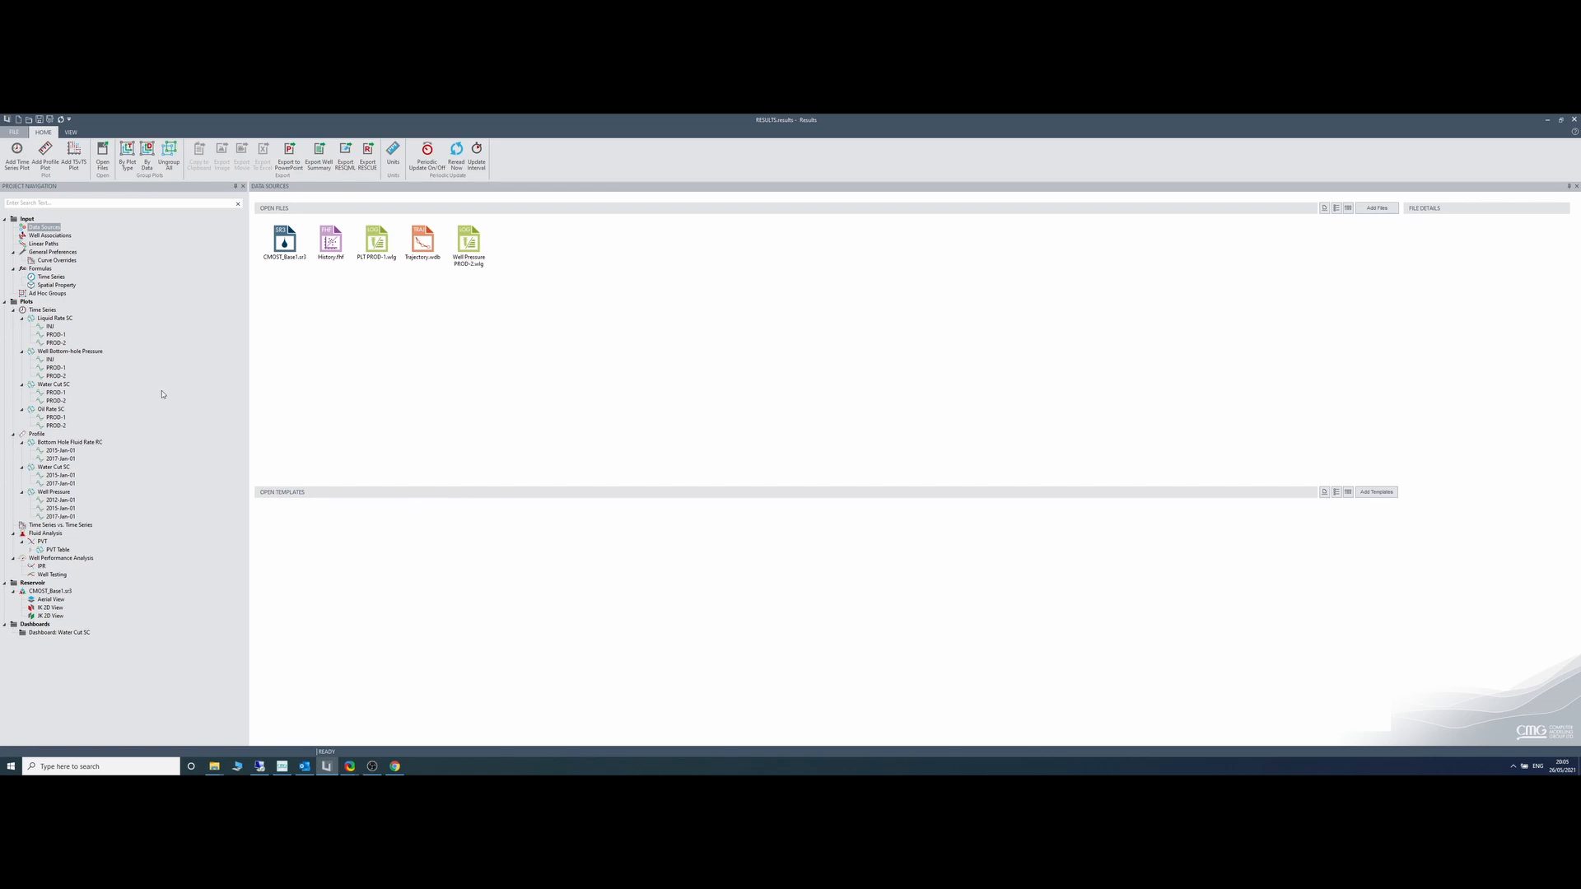
Step: Examine the grouped time series plots for Liquid Rate SC, Well Bottom-hole Pressure and Water Cut SC, comparing CMOST_Base1.sr3 with History.fhf
click(62, 322)
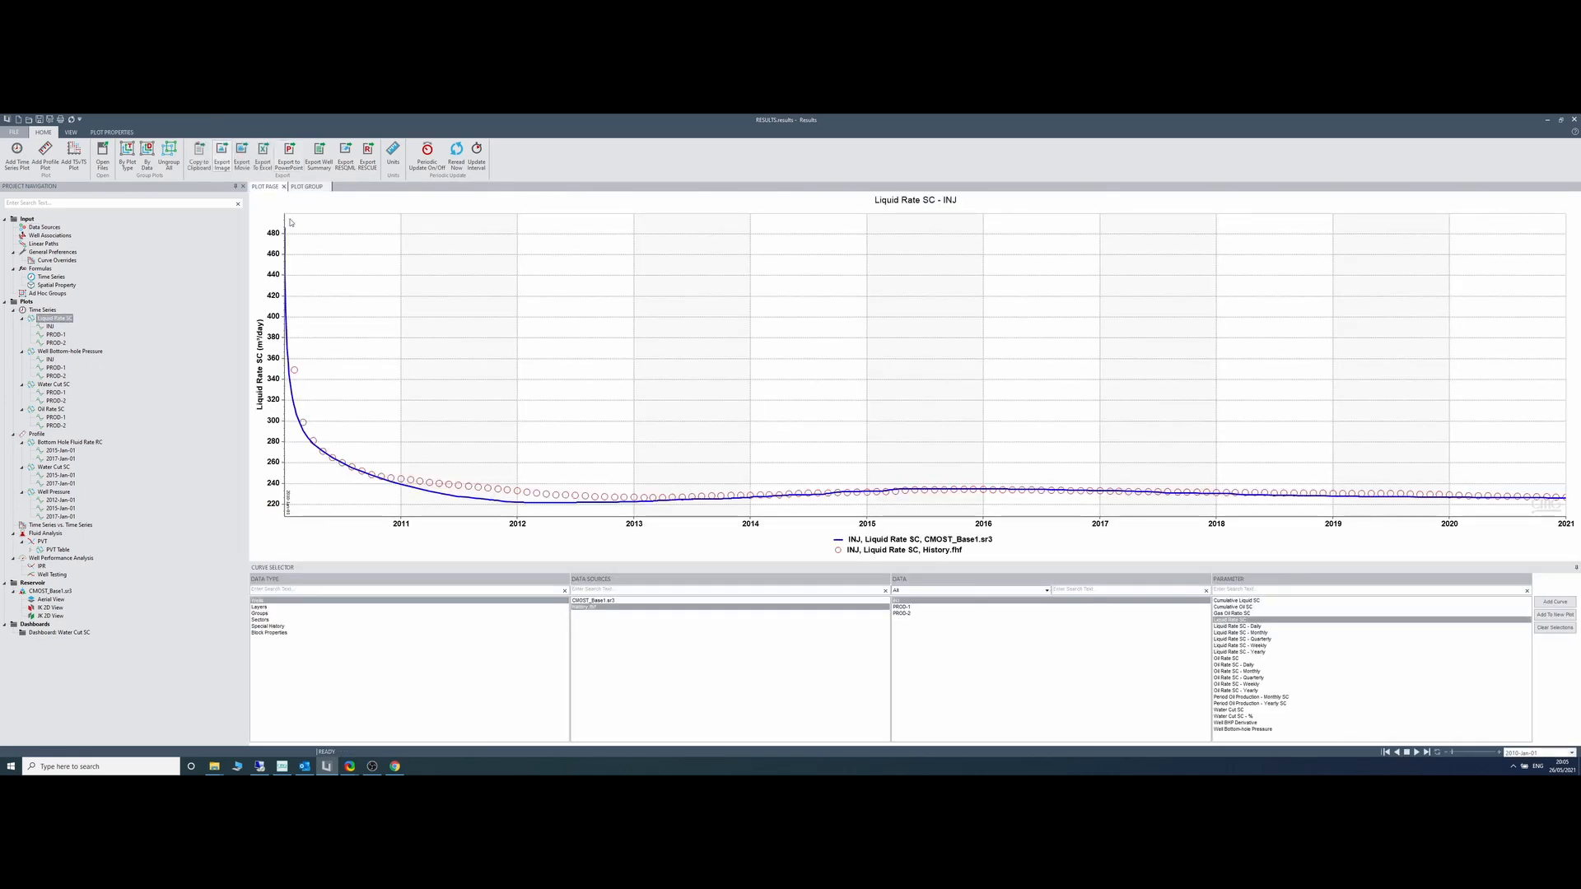
click(306, 186)
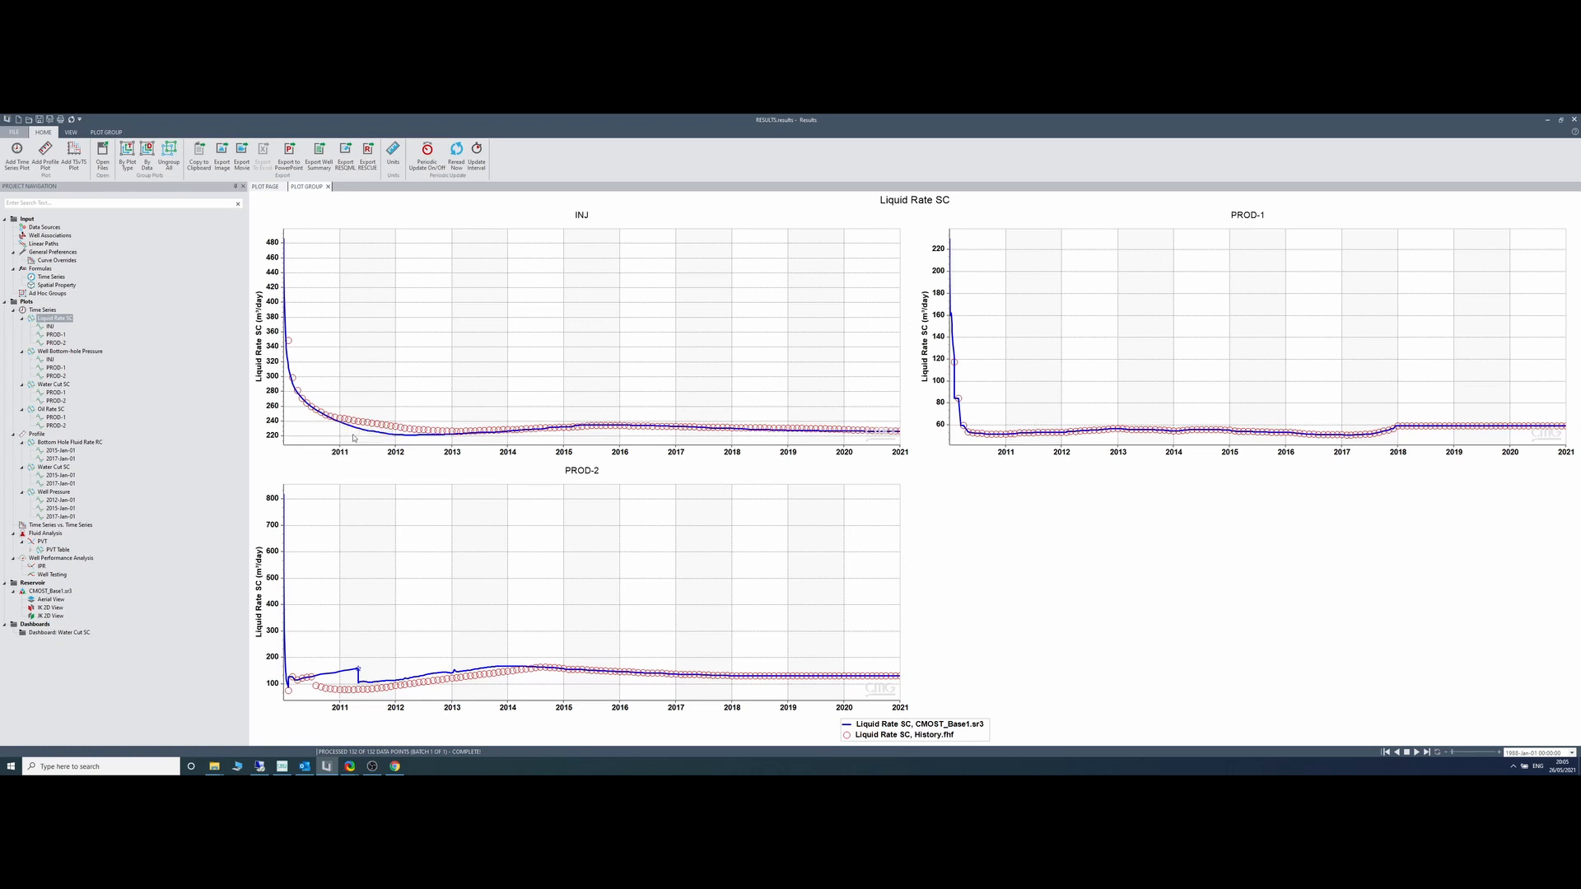
click(53, 353)
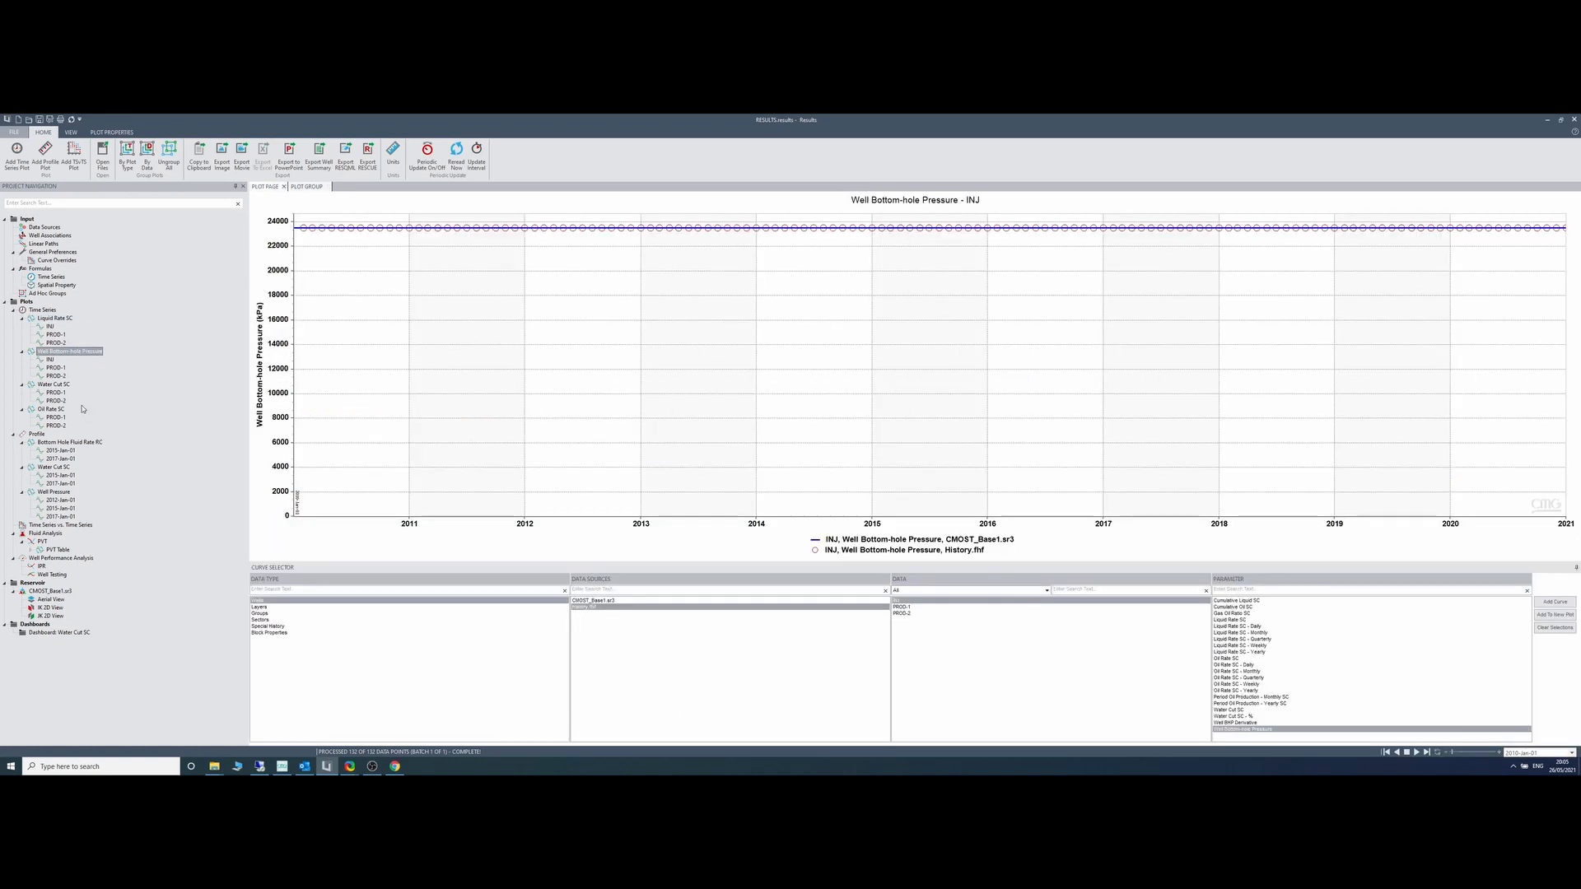
click(307, 188)
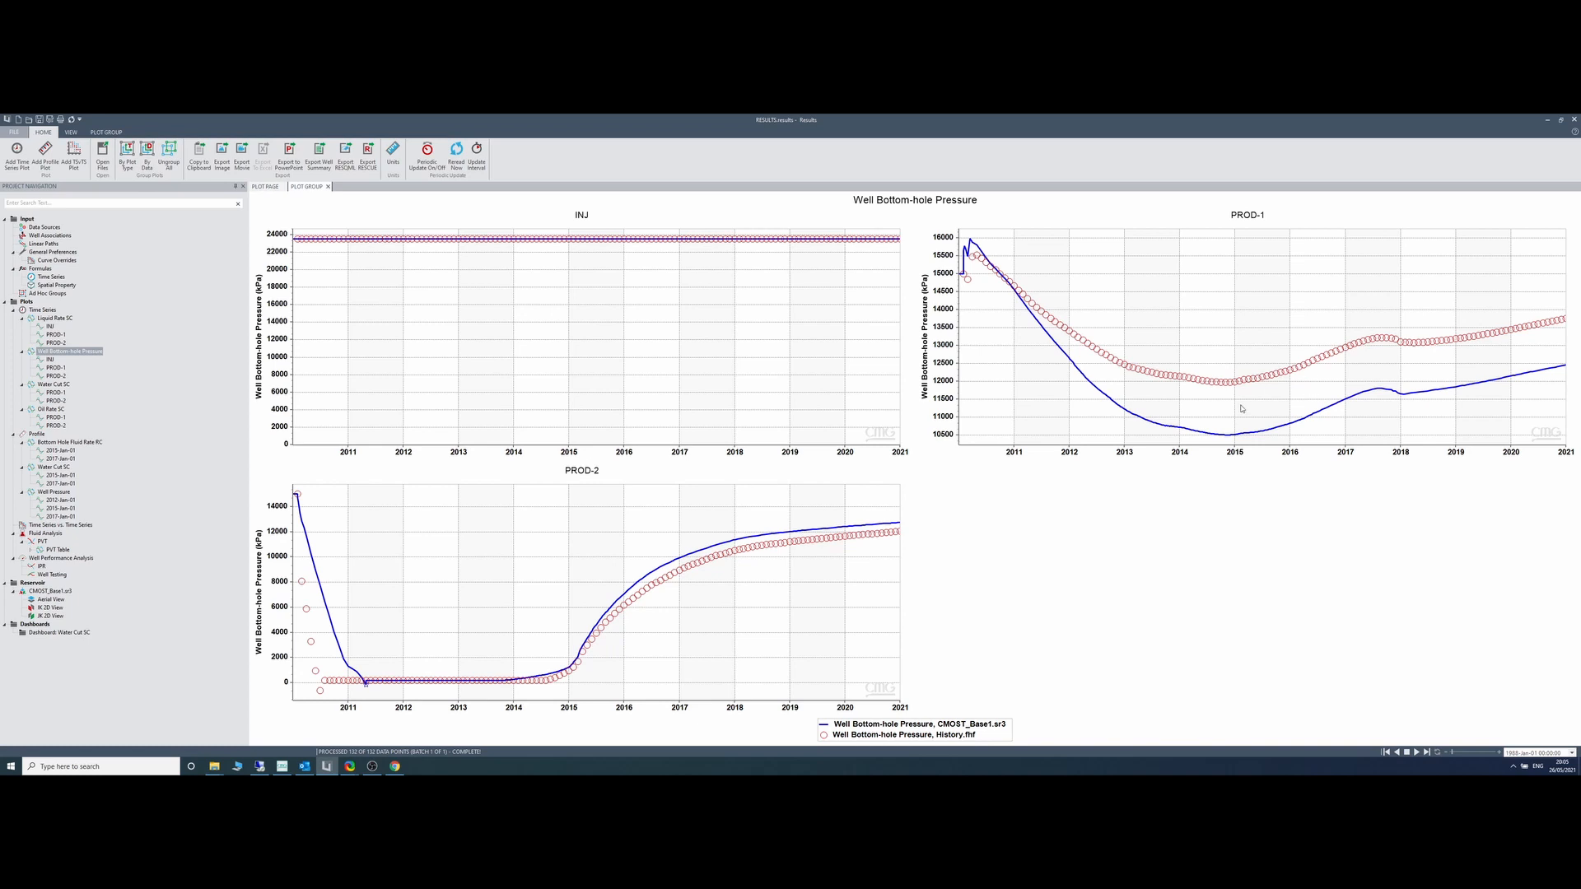
double_click(55, 393)
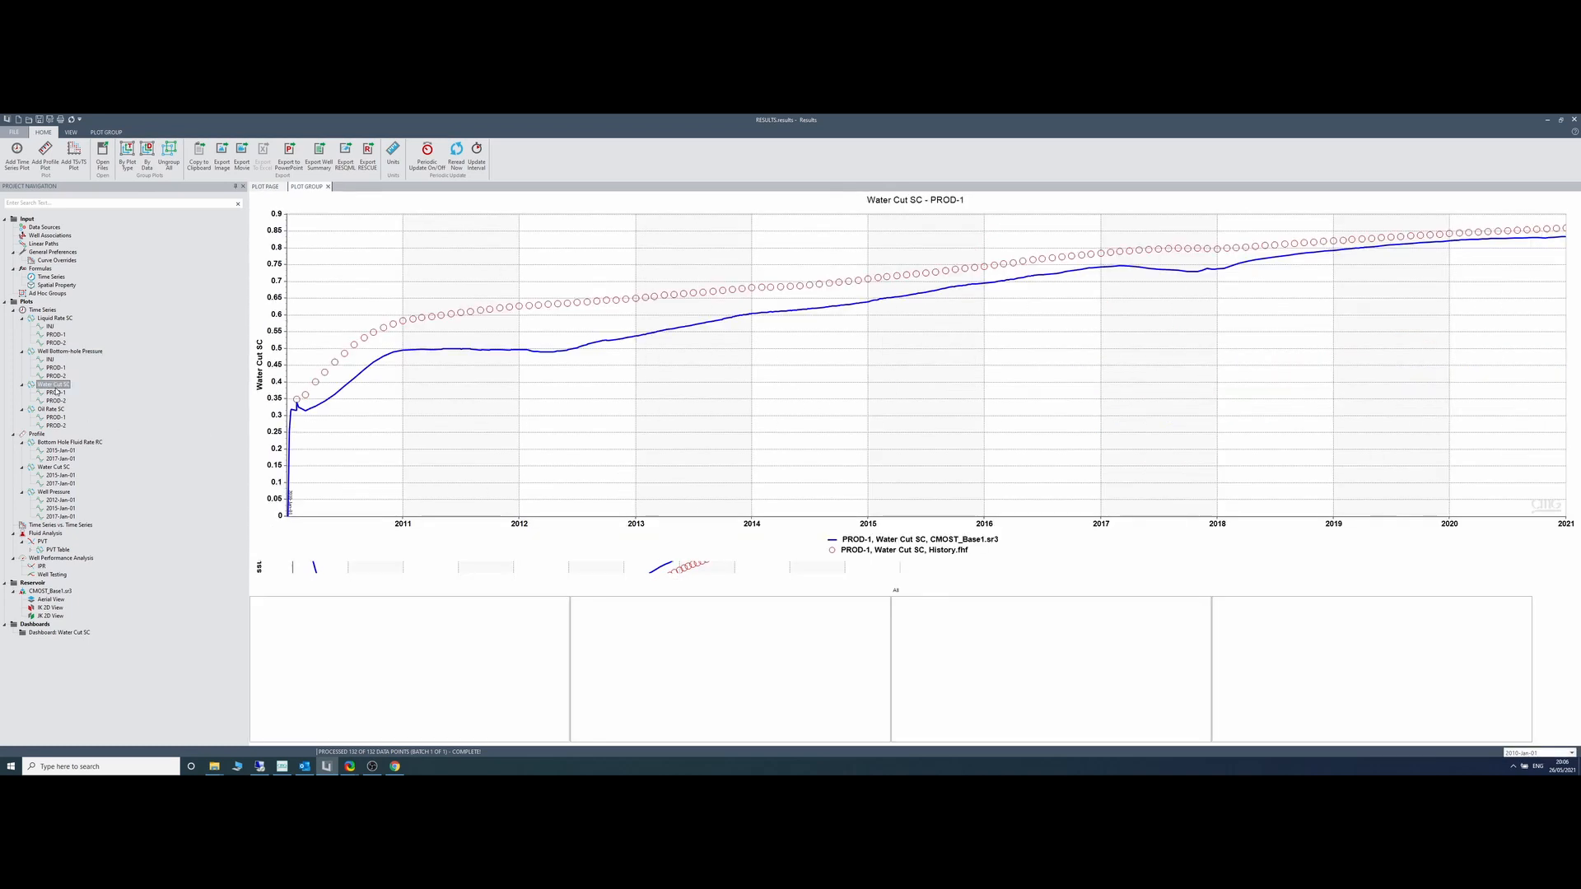
click(303, 186)
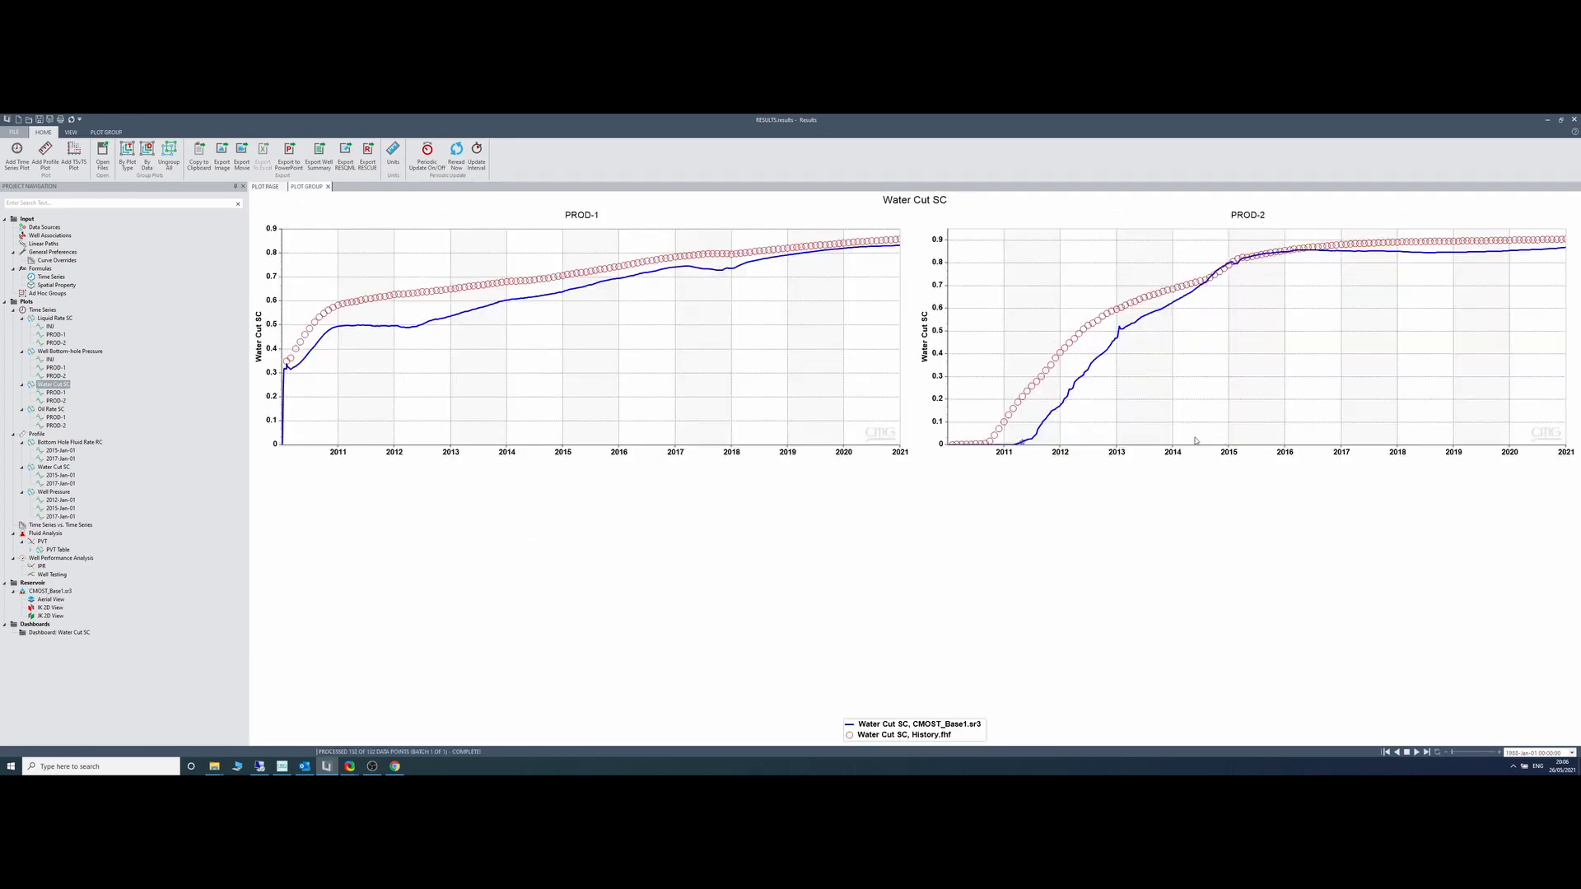
mouse_move(993, 449)
Step: Examine the Water Cut SC profiles for 2015-Jan-01 and 2017-Jan-01 and the Well Pressure profile group against the measured log data
click(56, 468)
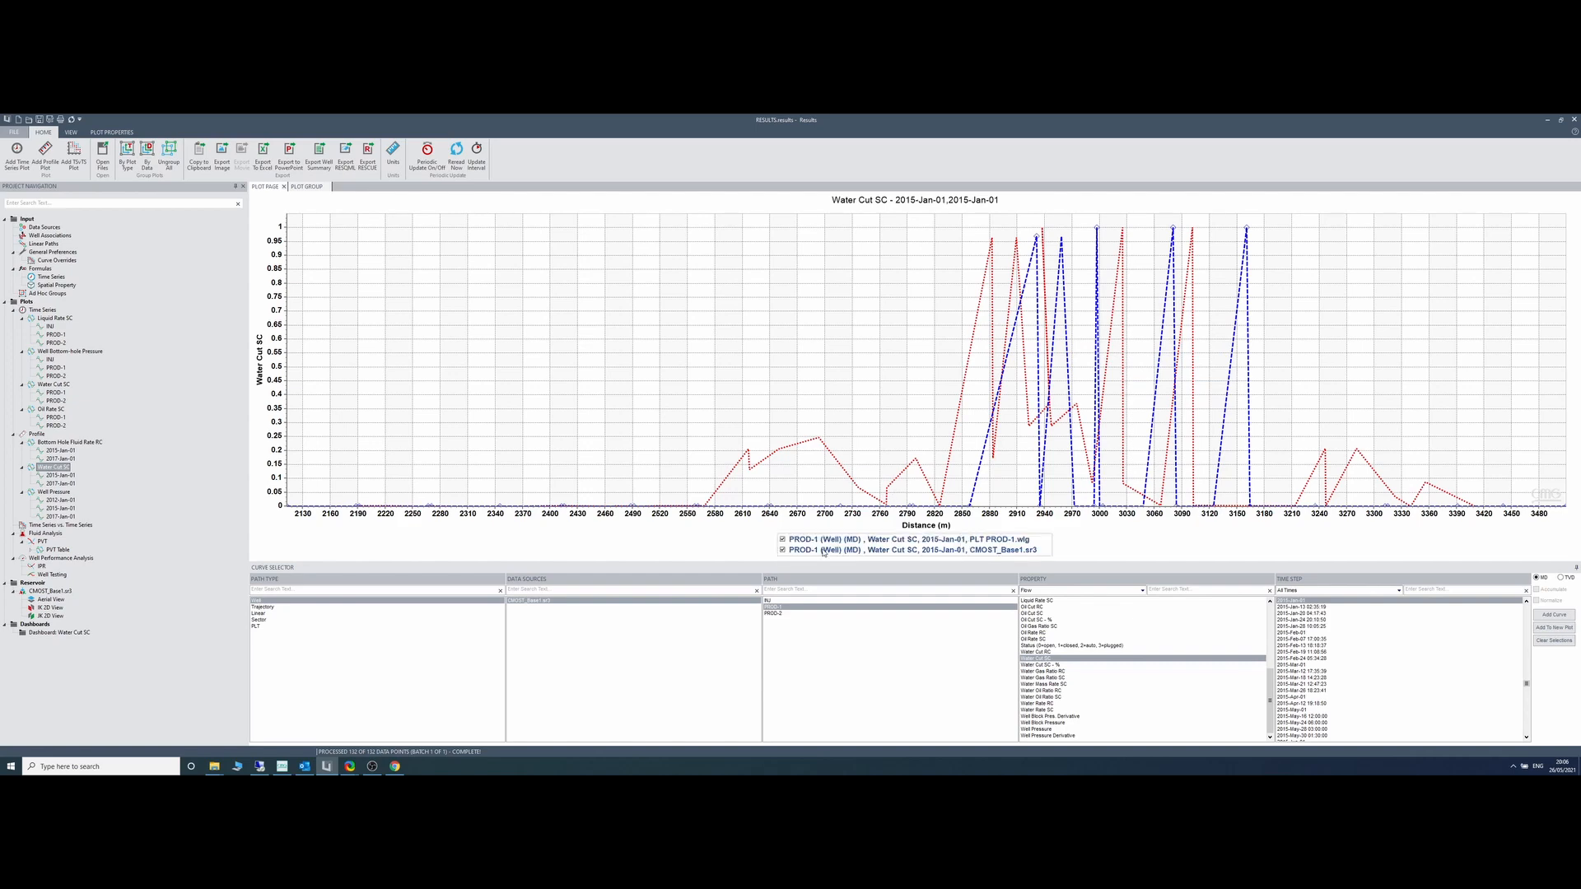
click(63, 483)
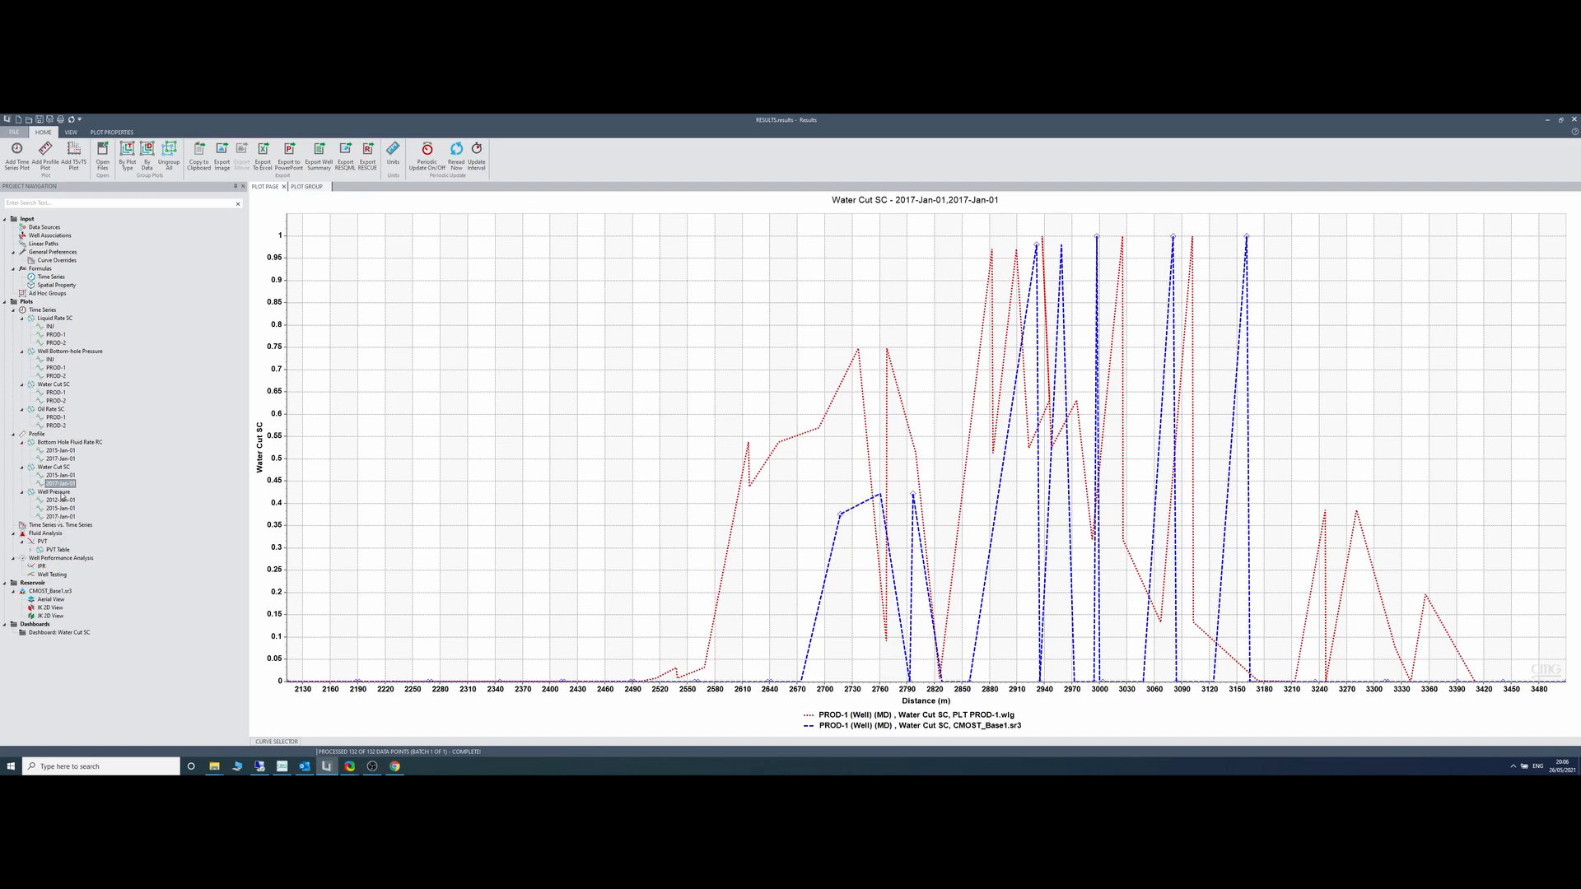
click(60, 493)
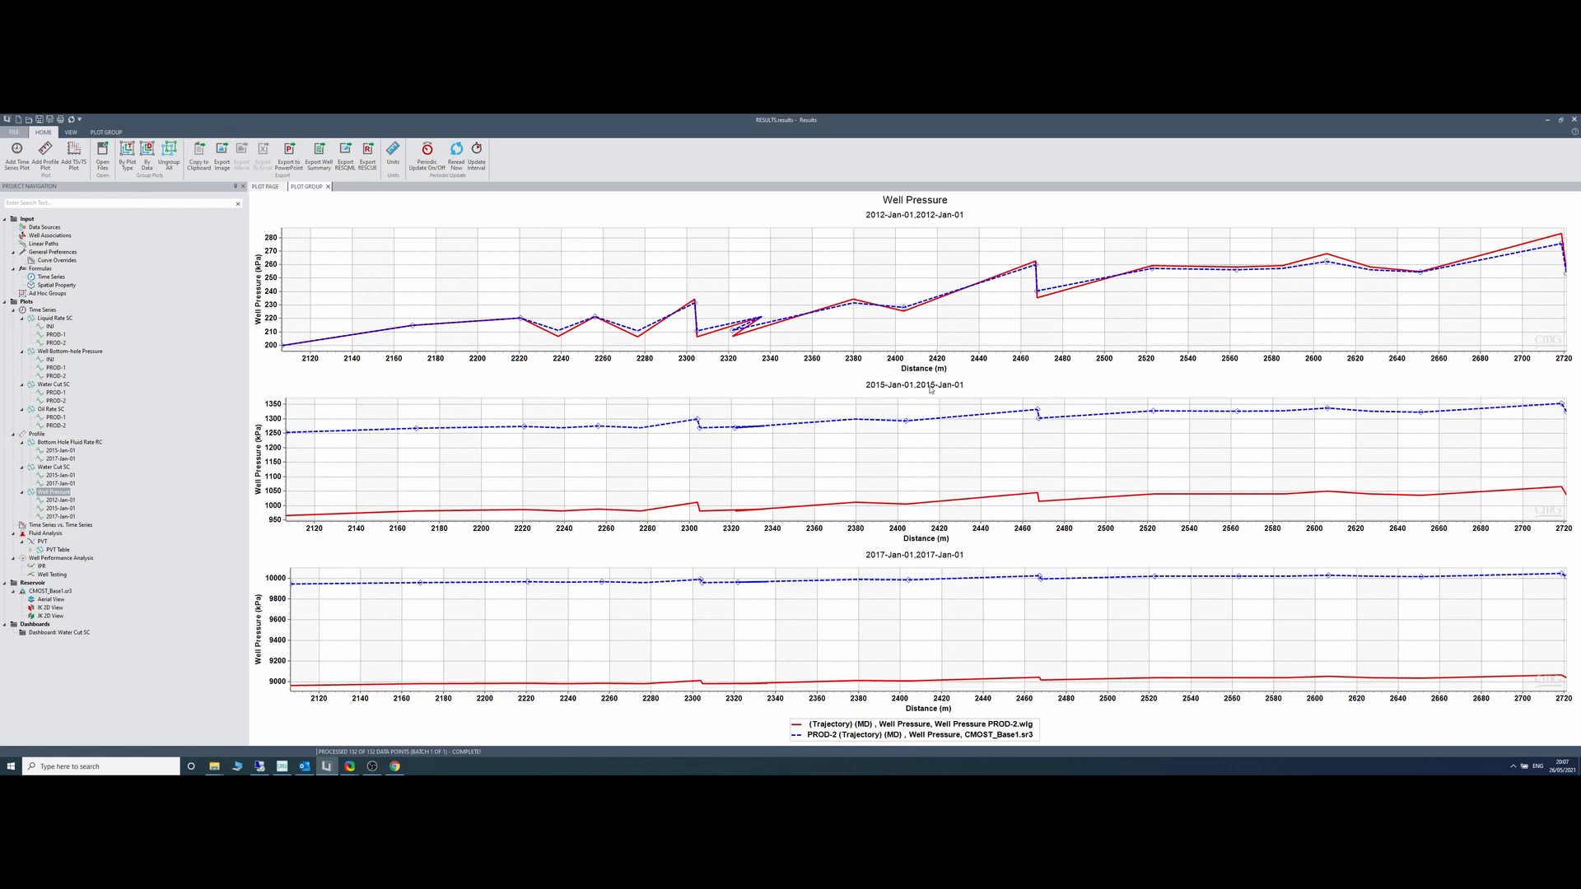
mouse_move(985, 580)
mouse_move(359, 690)
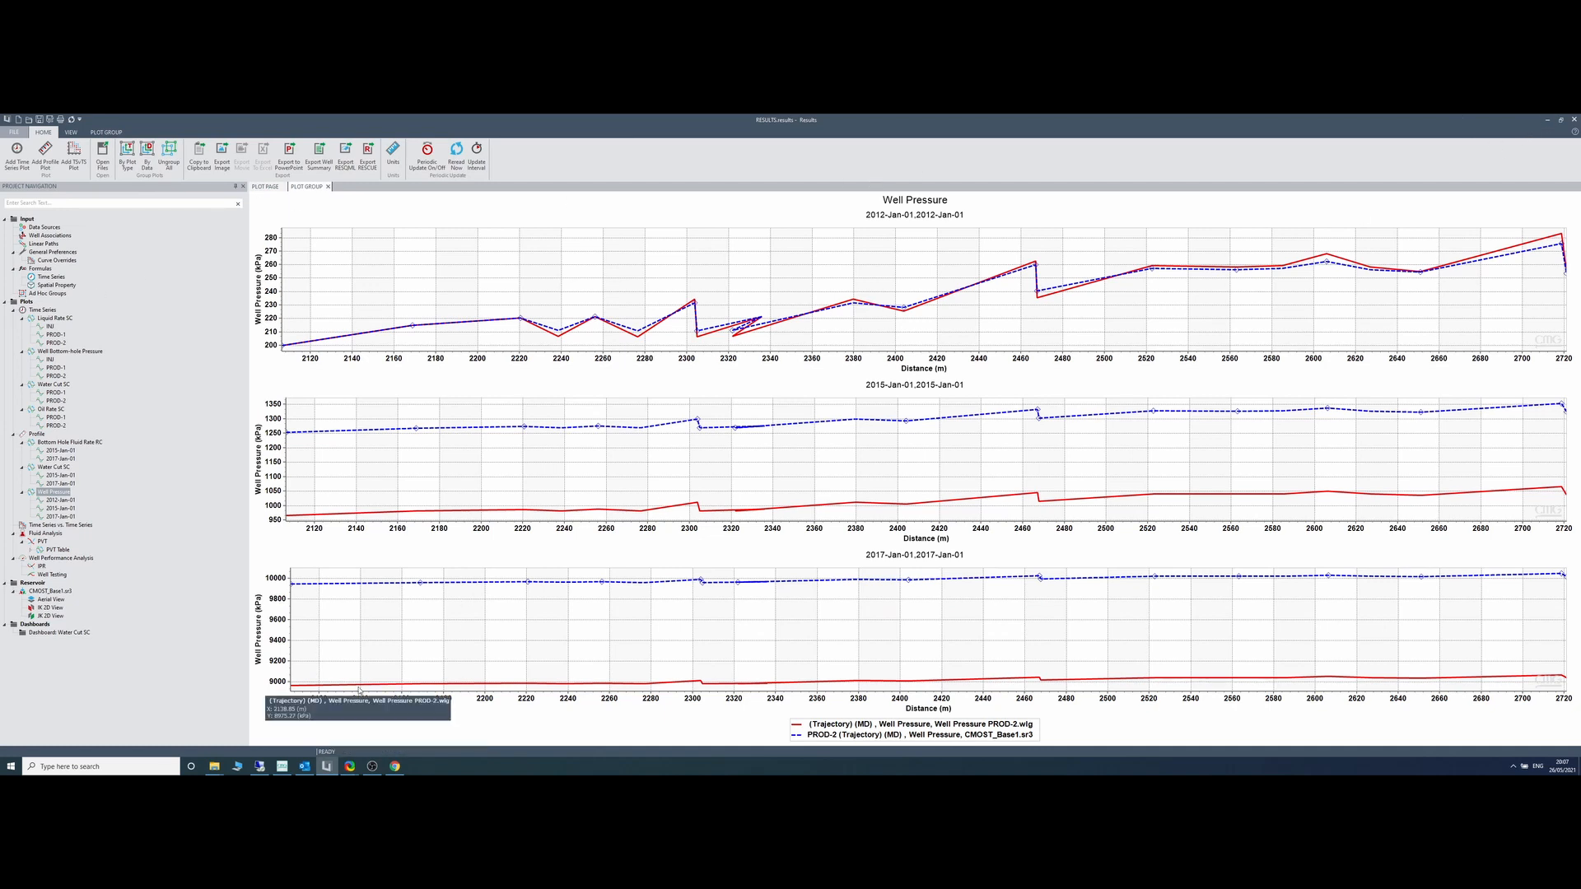
Step: Switch to the CMG Technologies Launcher, start CMOST AI and maximize its window
click(284, 767)
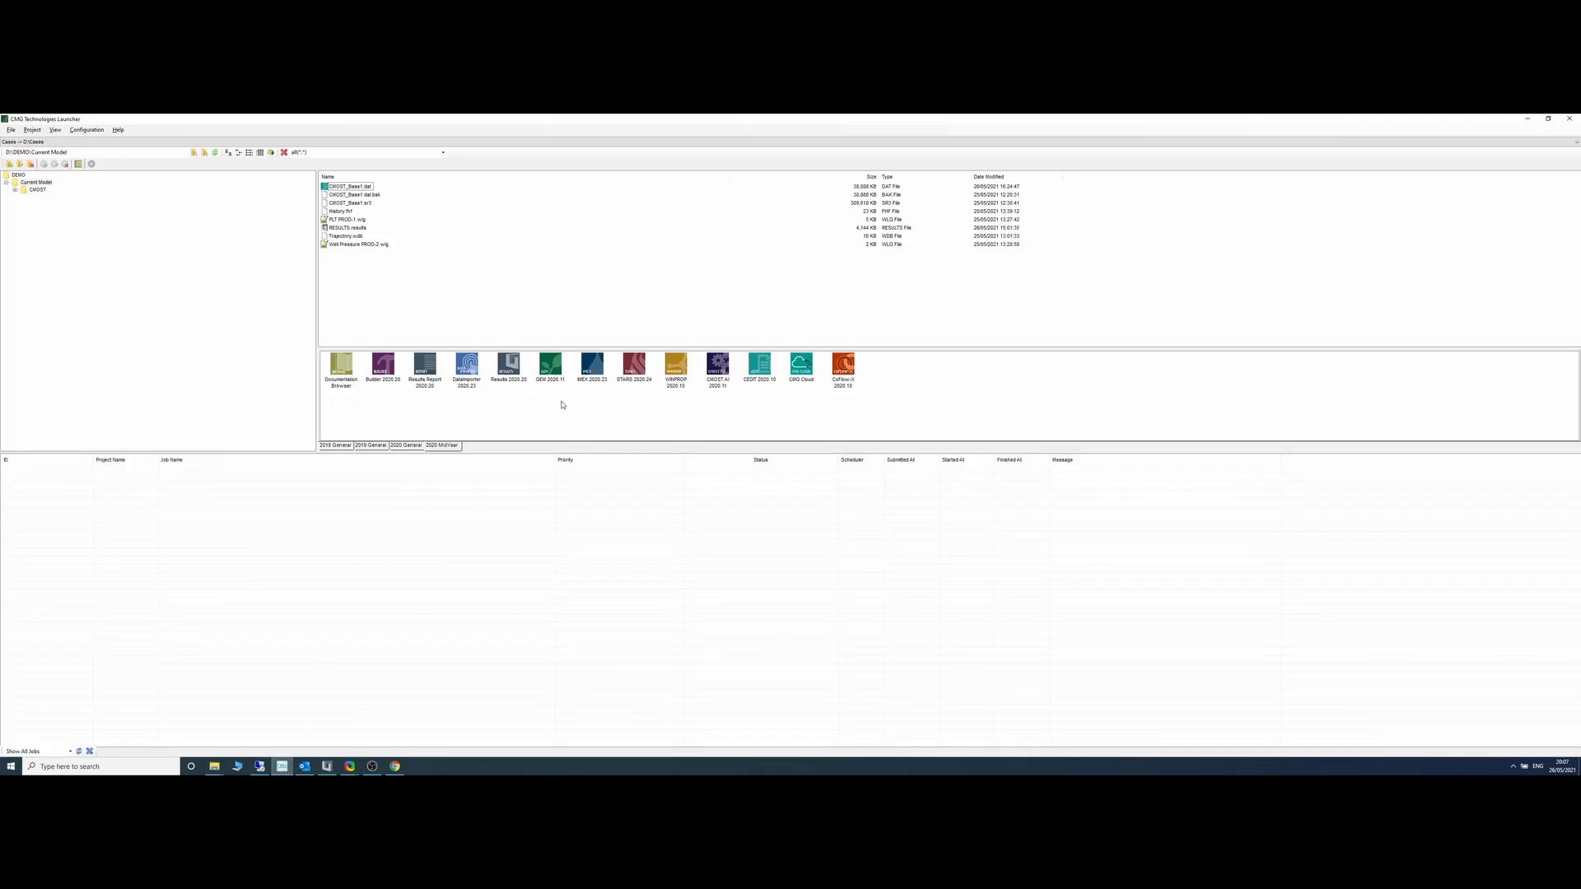
double_click(717, 371)
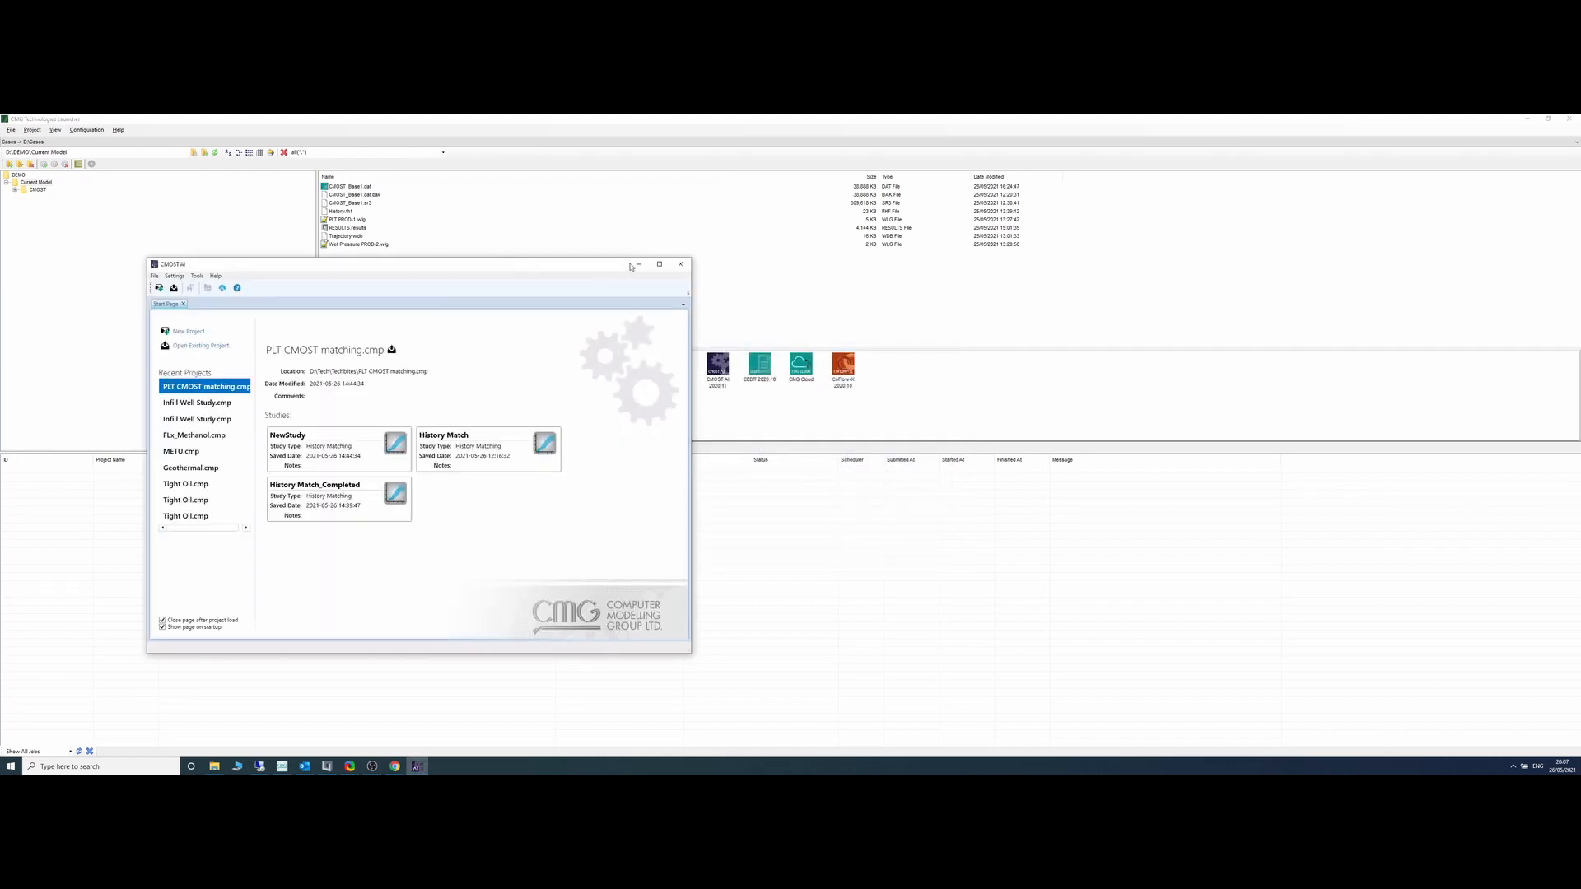
click(659, 265)
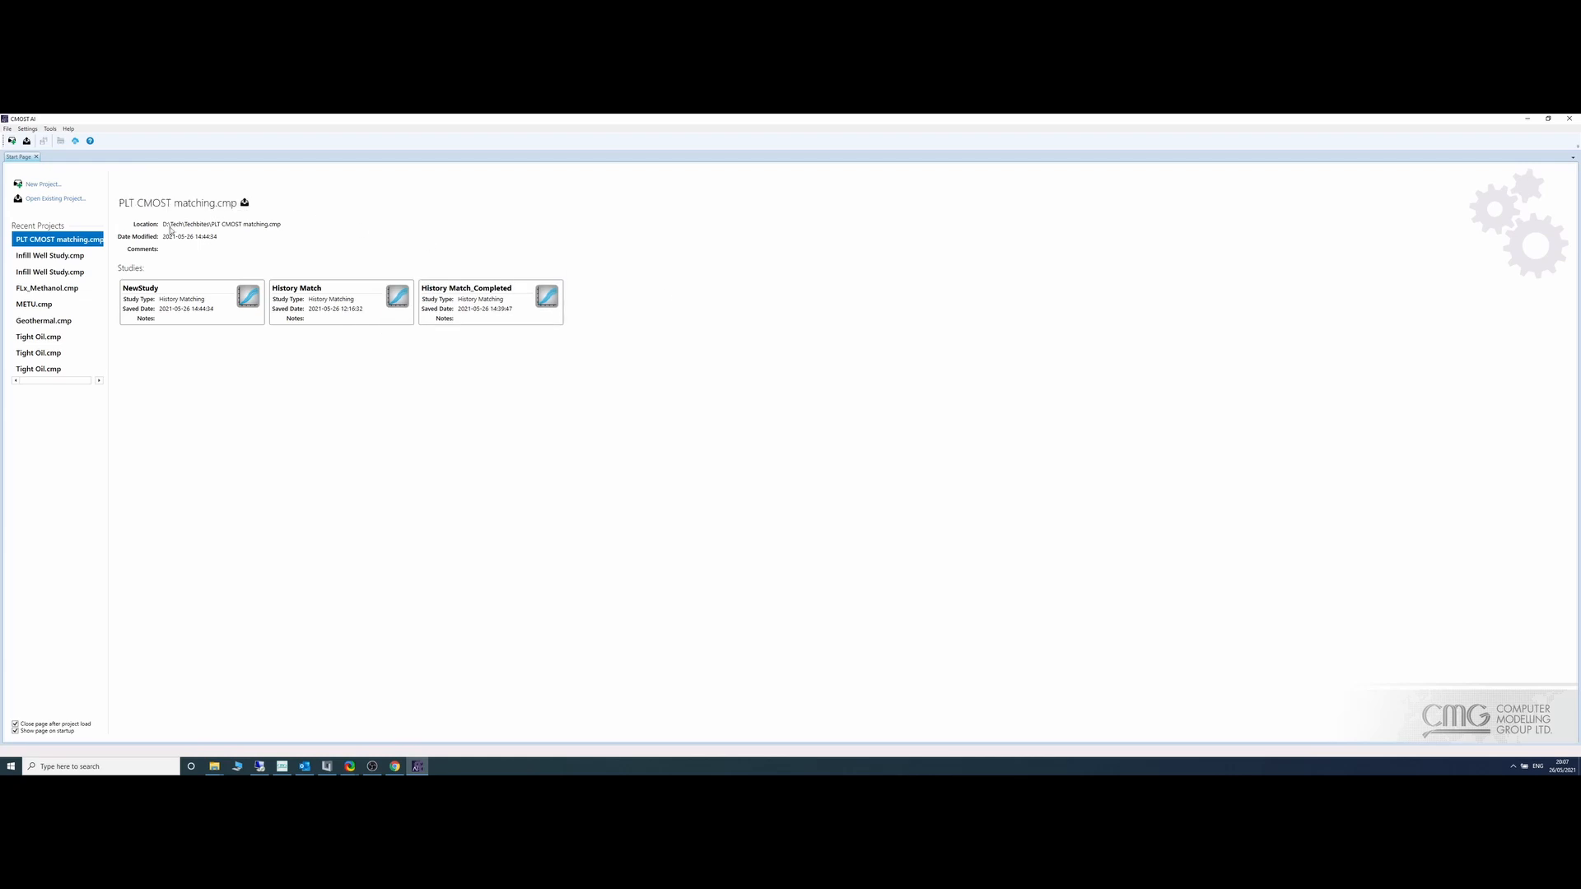
Step: Start a new project named History Match, using CMOST_Base1.dat from the Current Model folder as the base dataset
click(33, 186)
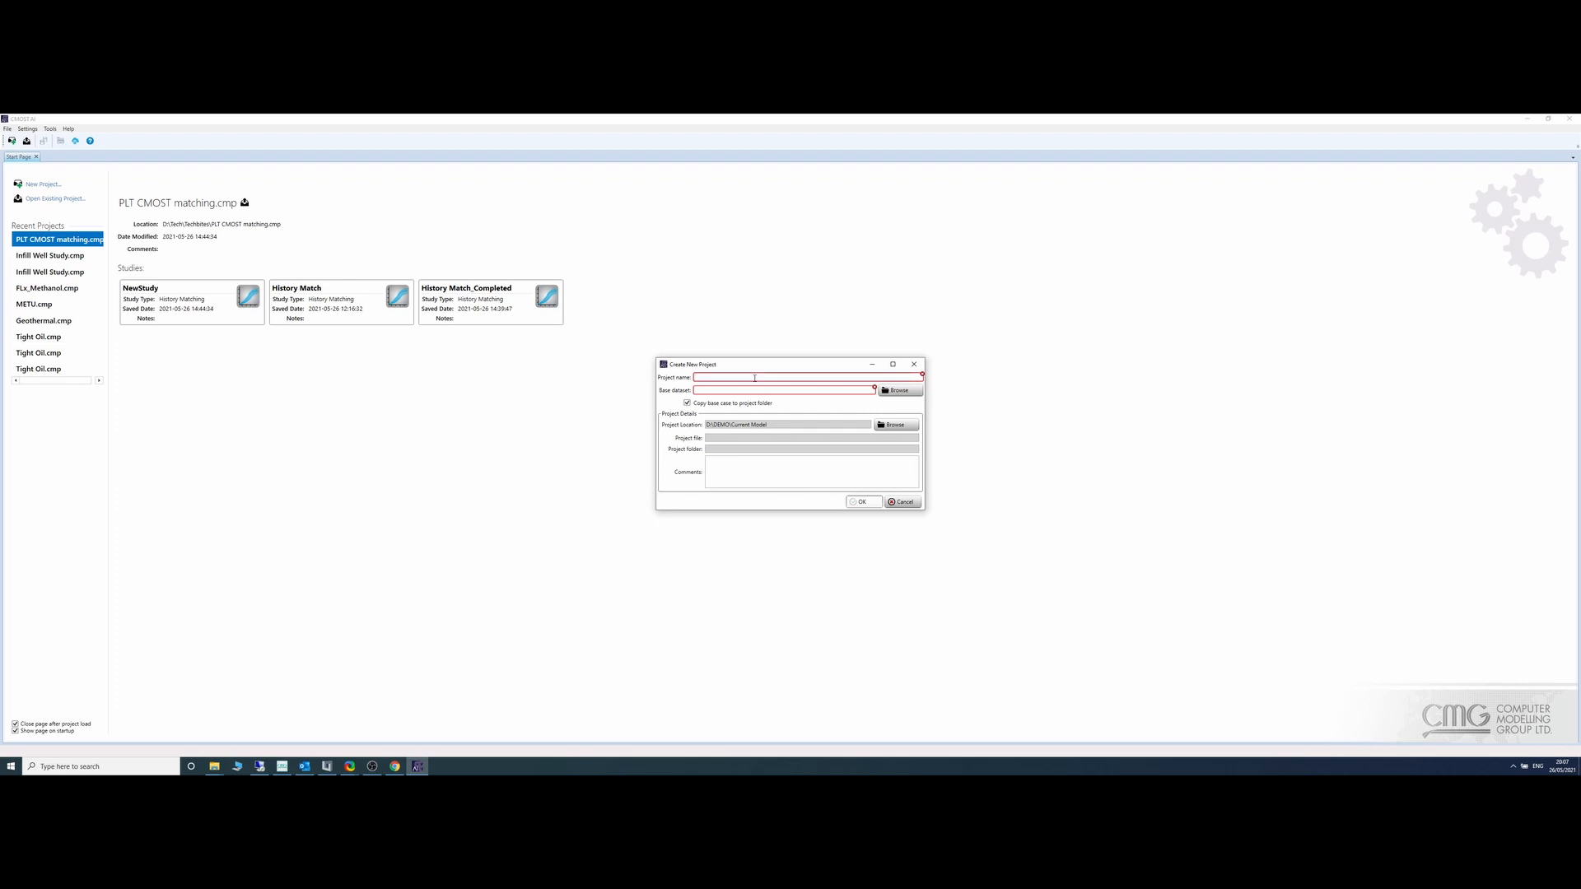
text(hiS)
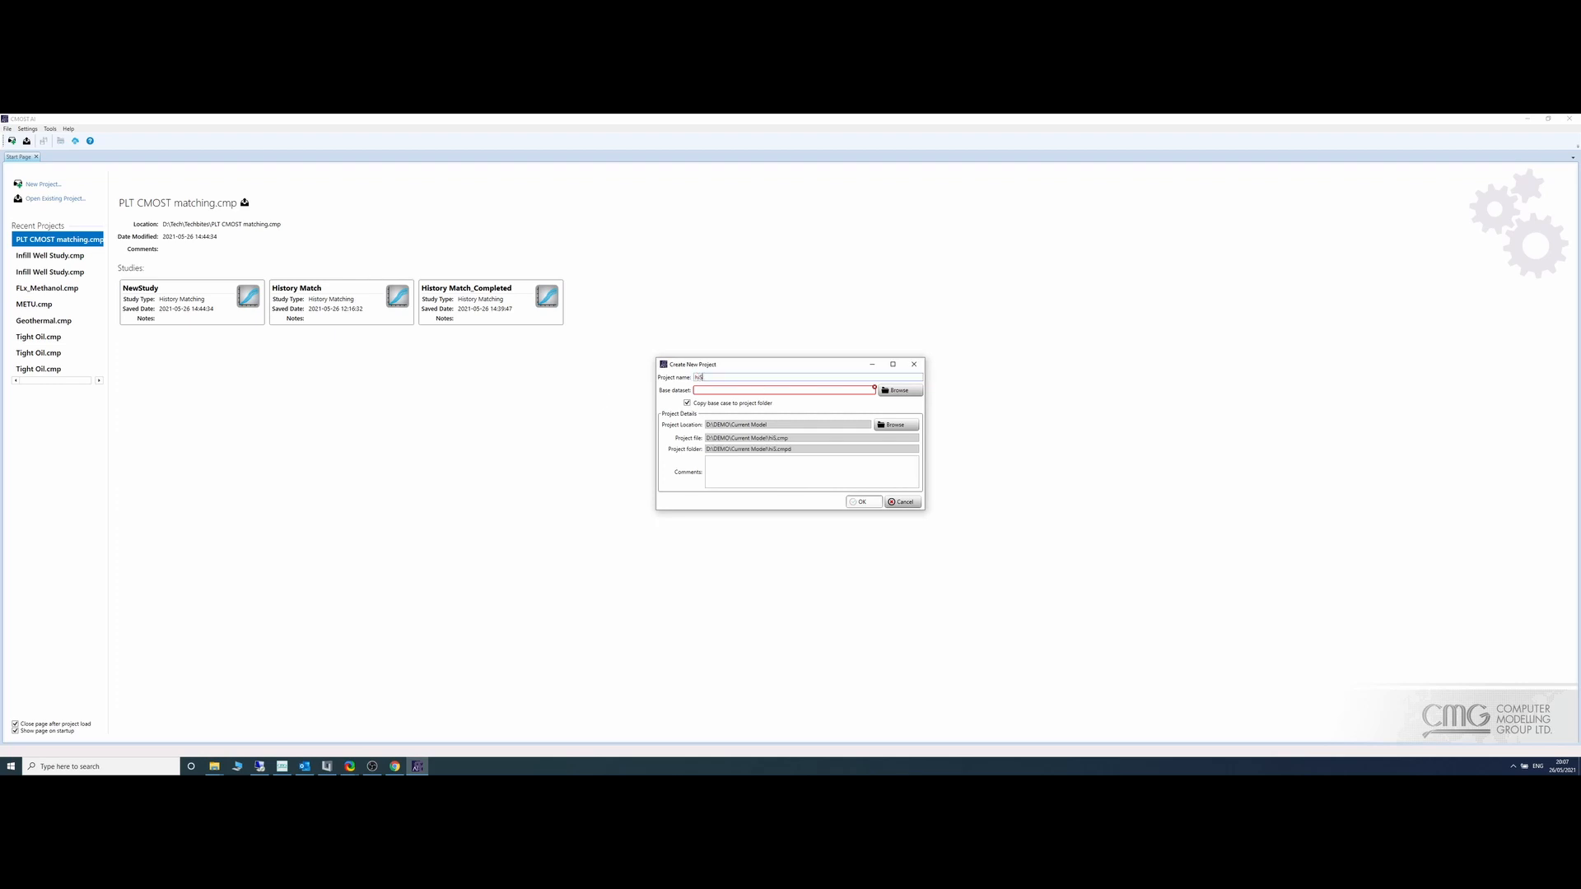
key(BackSpace)
key(BackSpace)
key(BackSpace)
key(BackSpace)
key(BackSpace)
key(BackSpace)
text(History Mat)
click(900, 392)
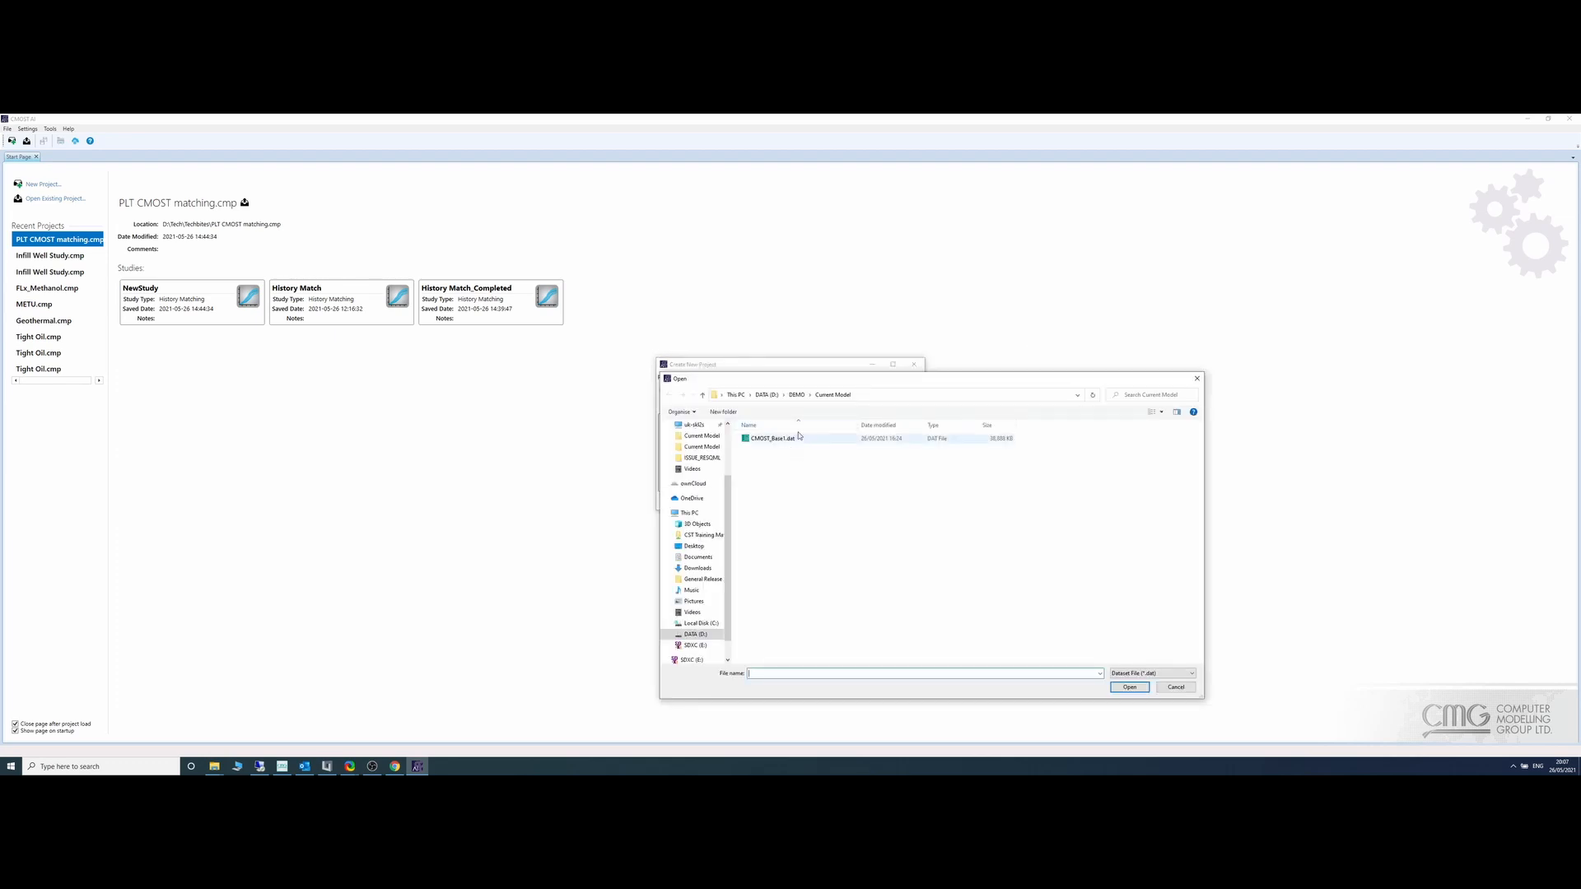
click(789, 439)
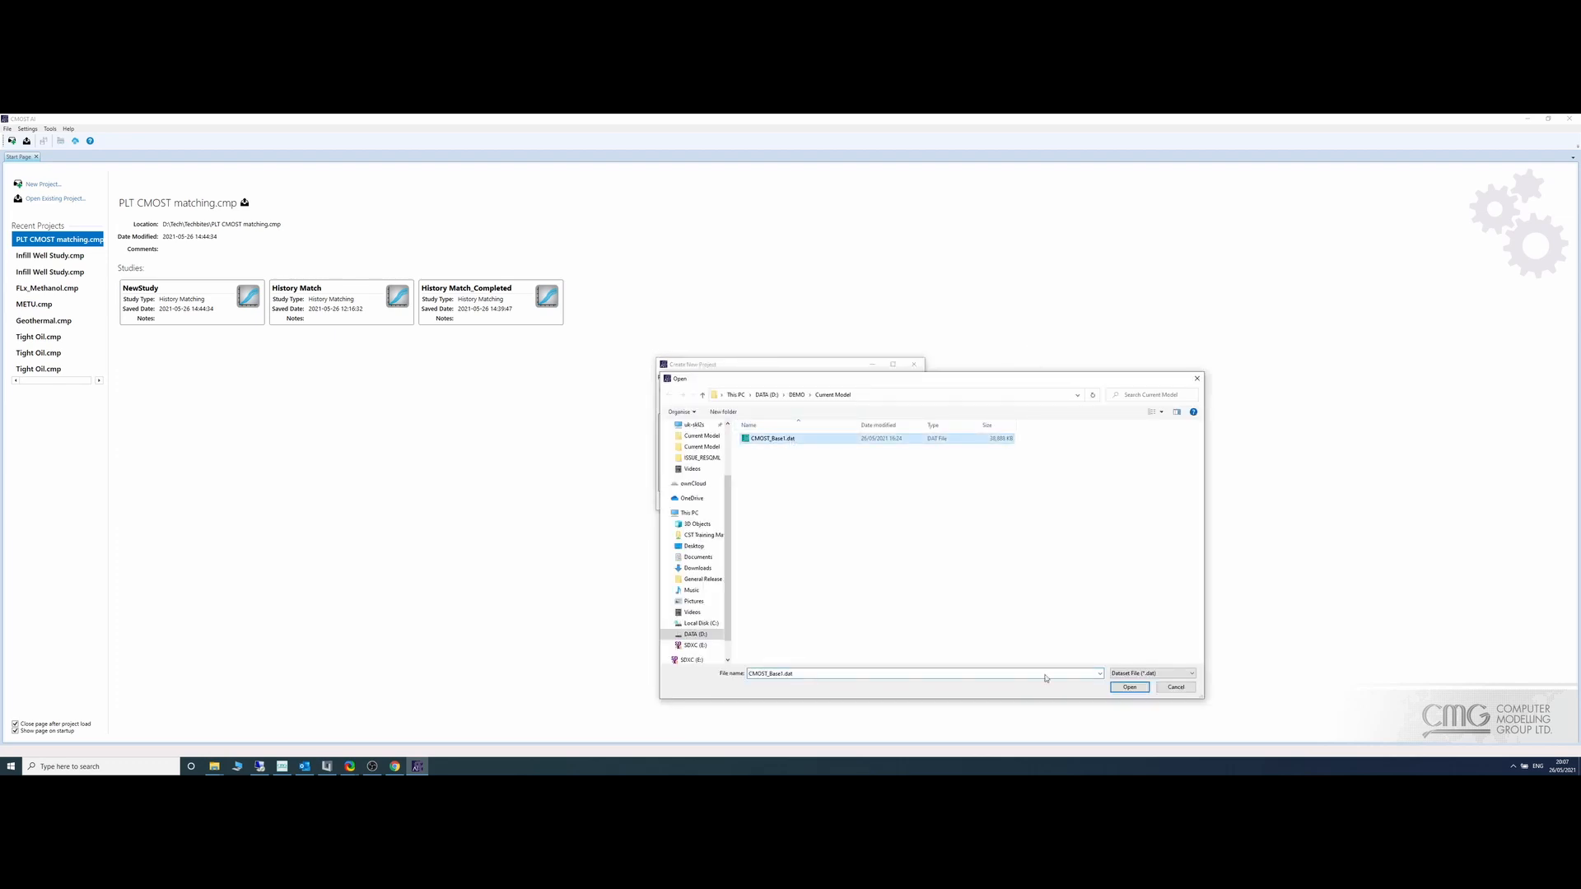
click(1130, 688)
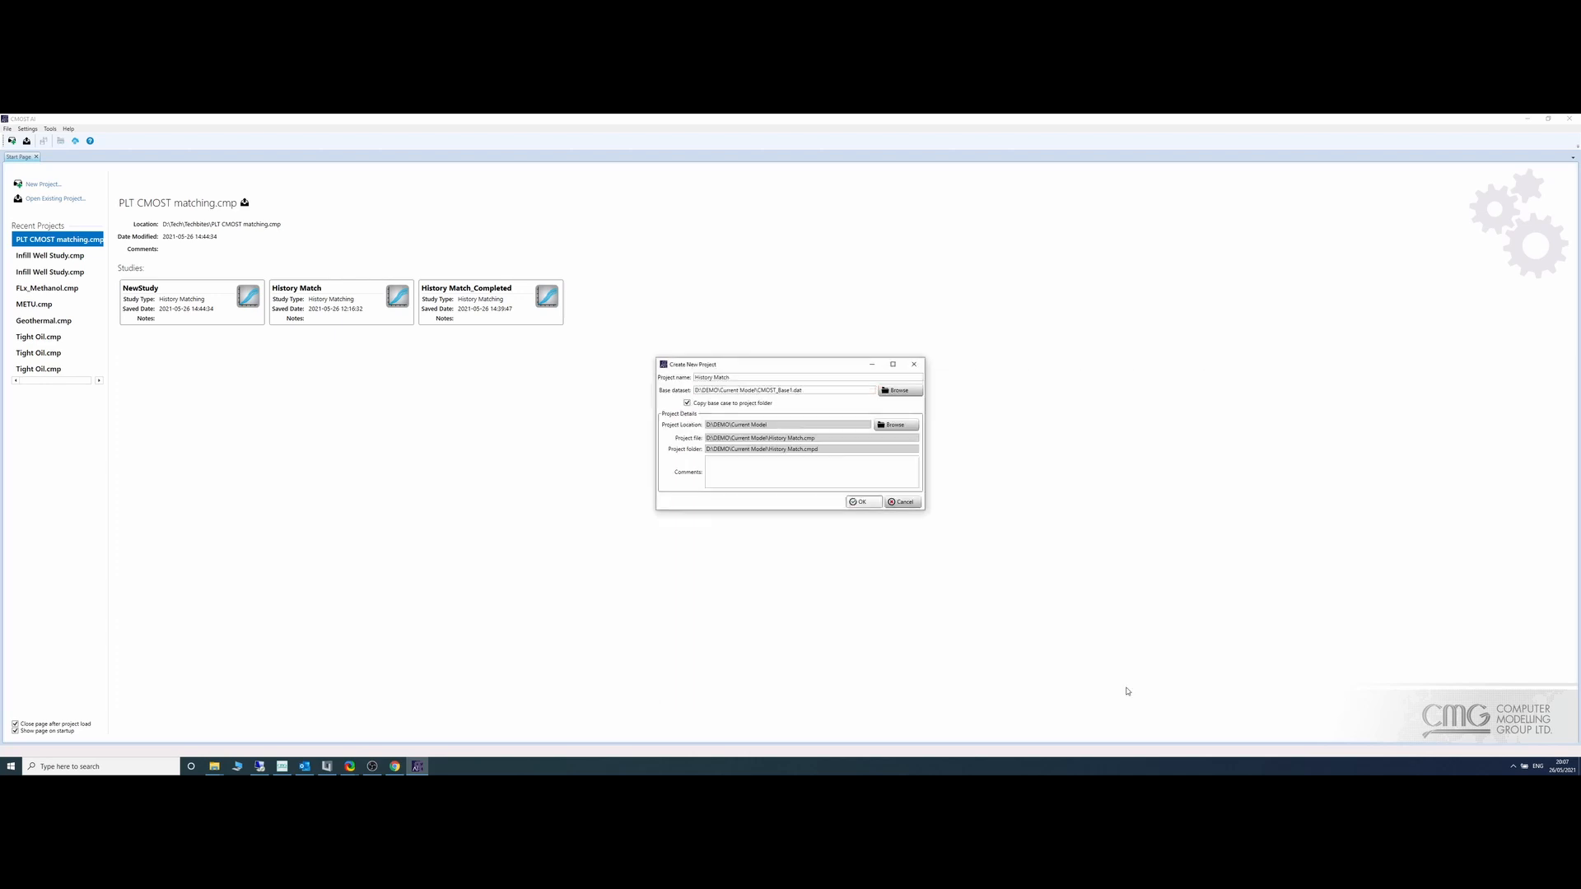
Step: Make a CMOST folder inside Current Model, set it as the project location and create the project
click(878, 427)
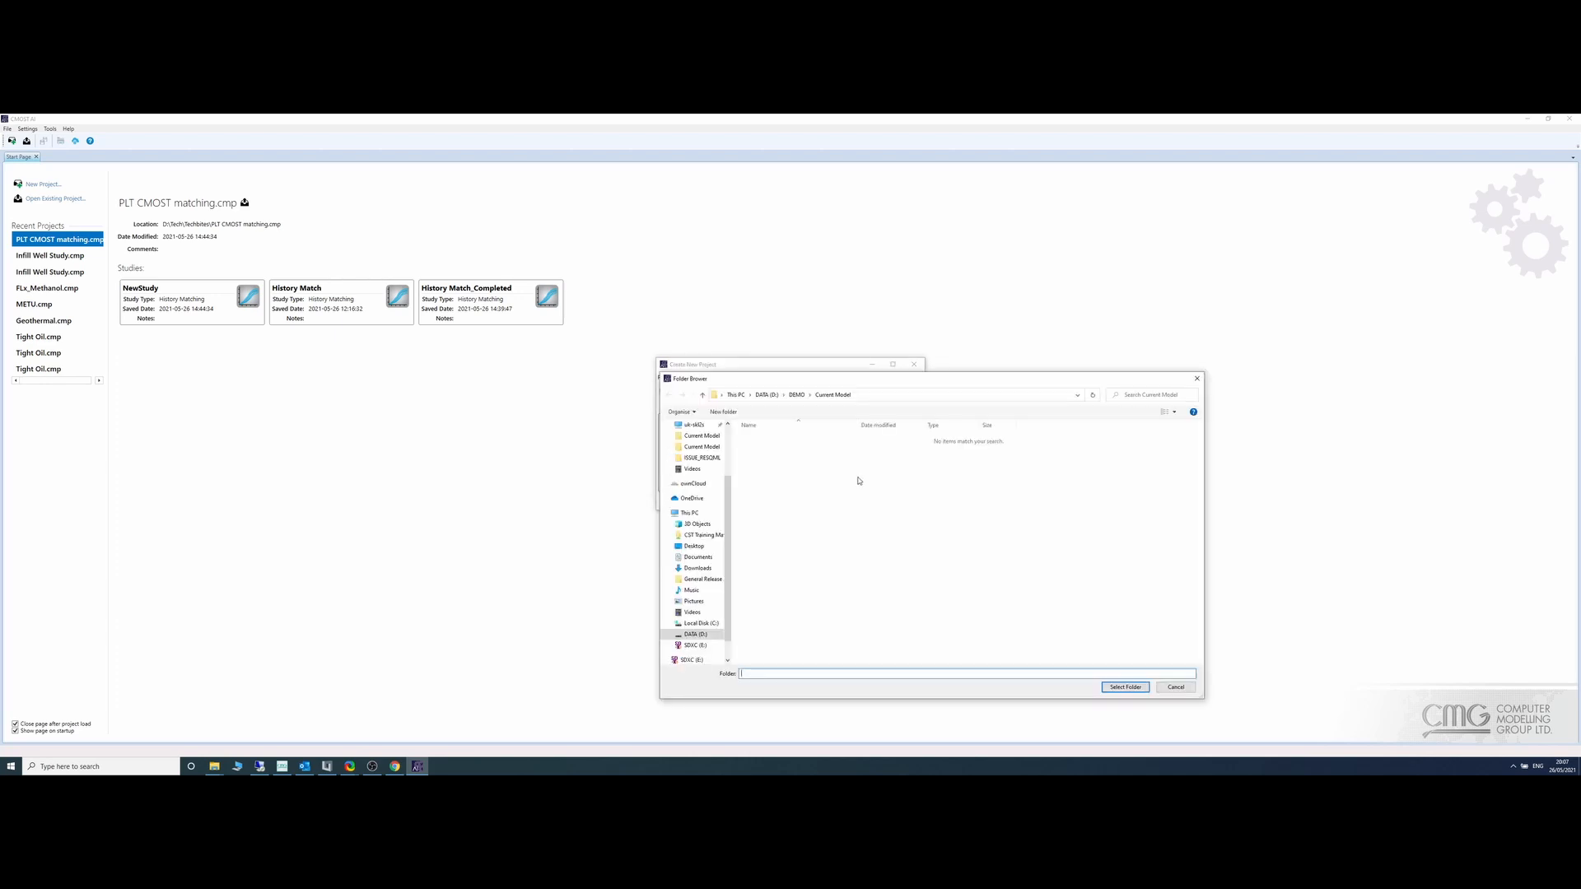
click(724, 412)
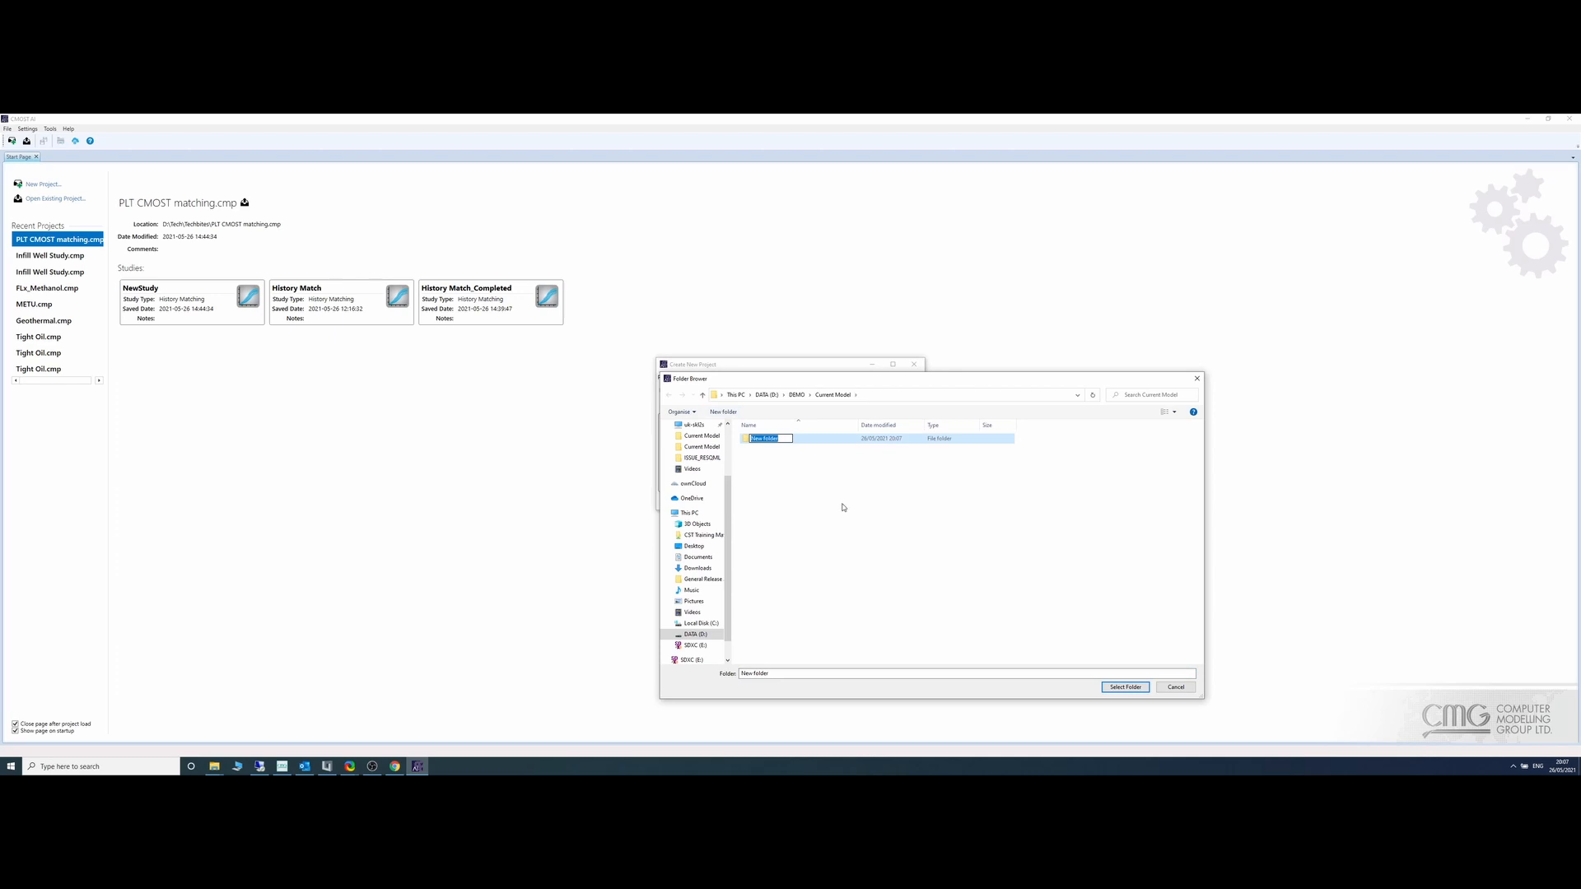
text(CMOST)
click(842, 453)
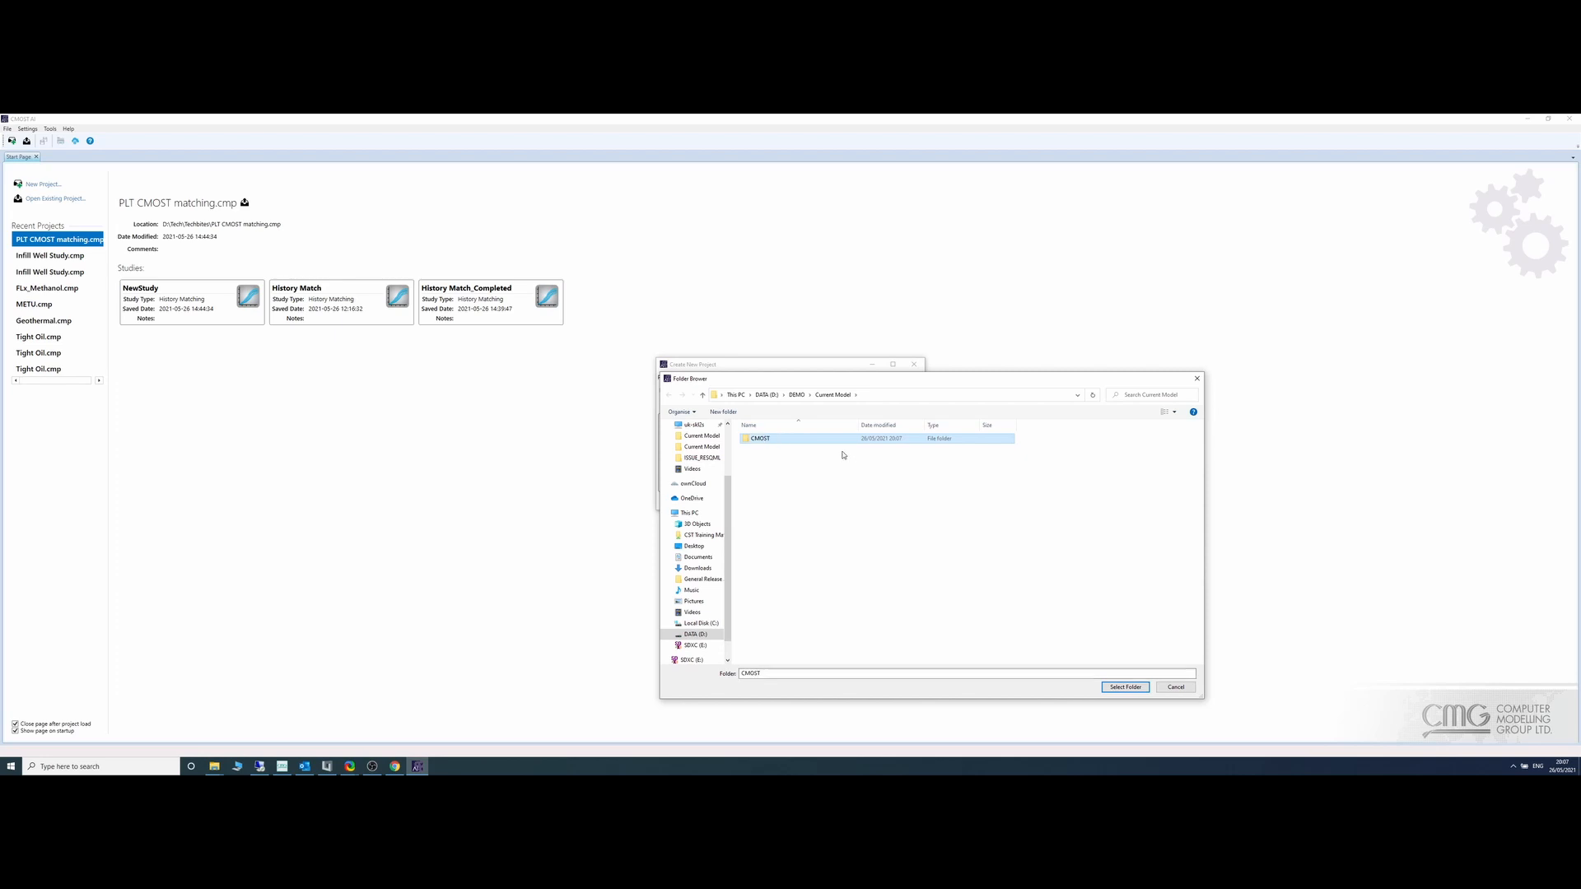
click(1132, 687)
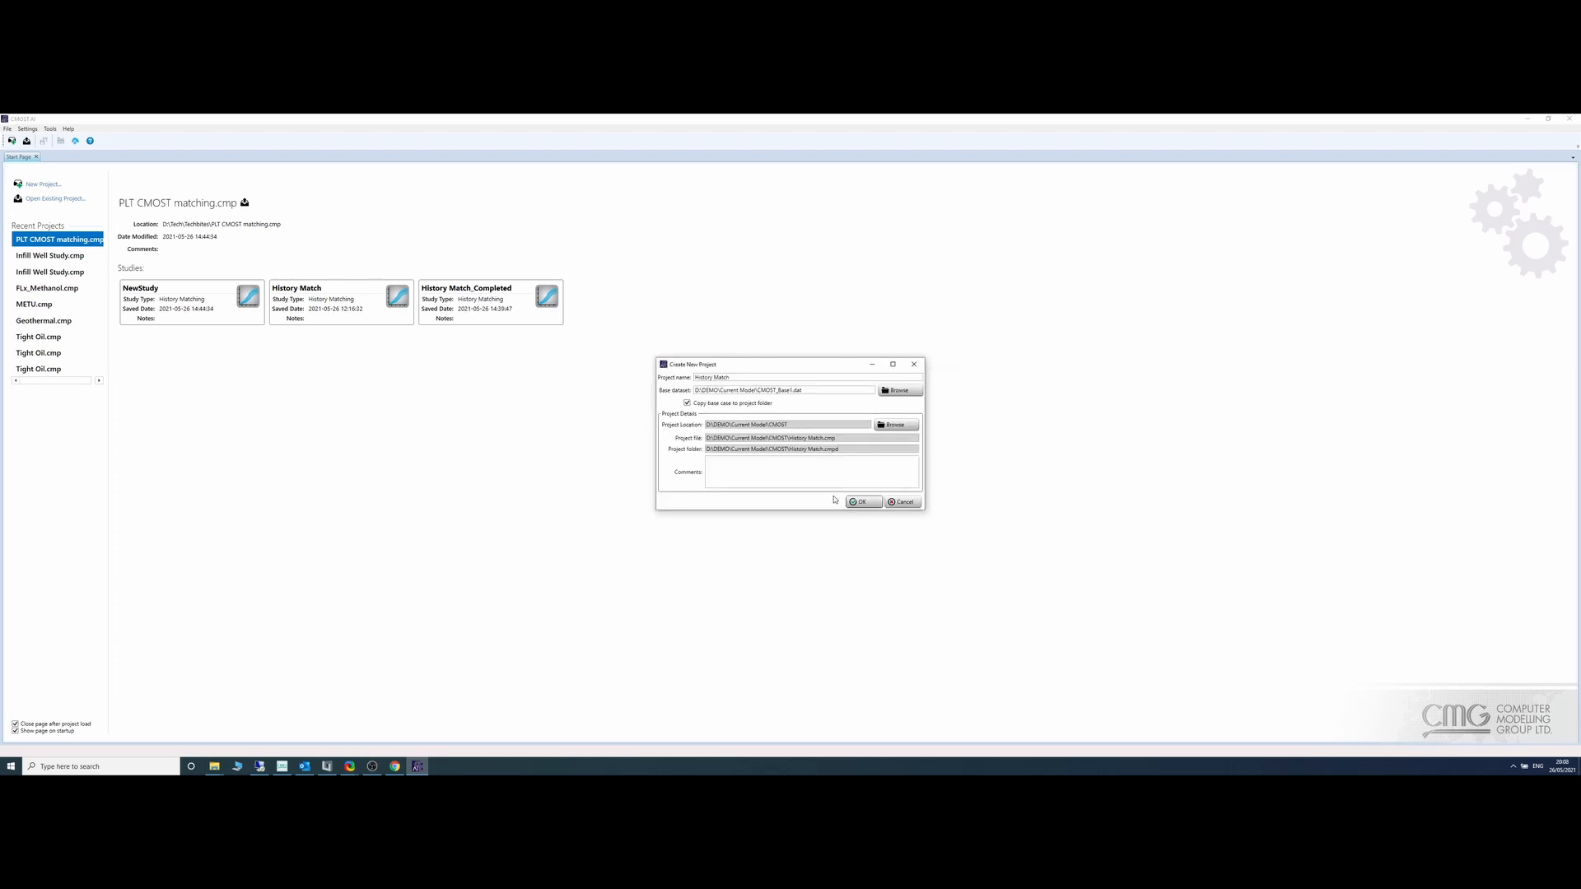
click(865, 502)
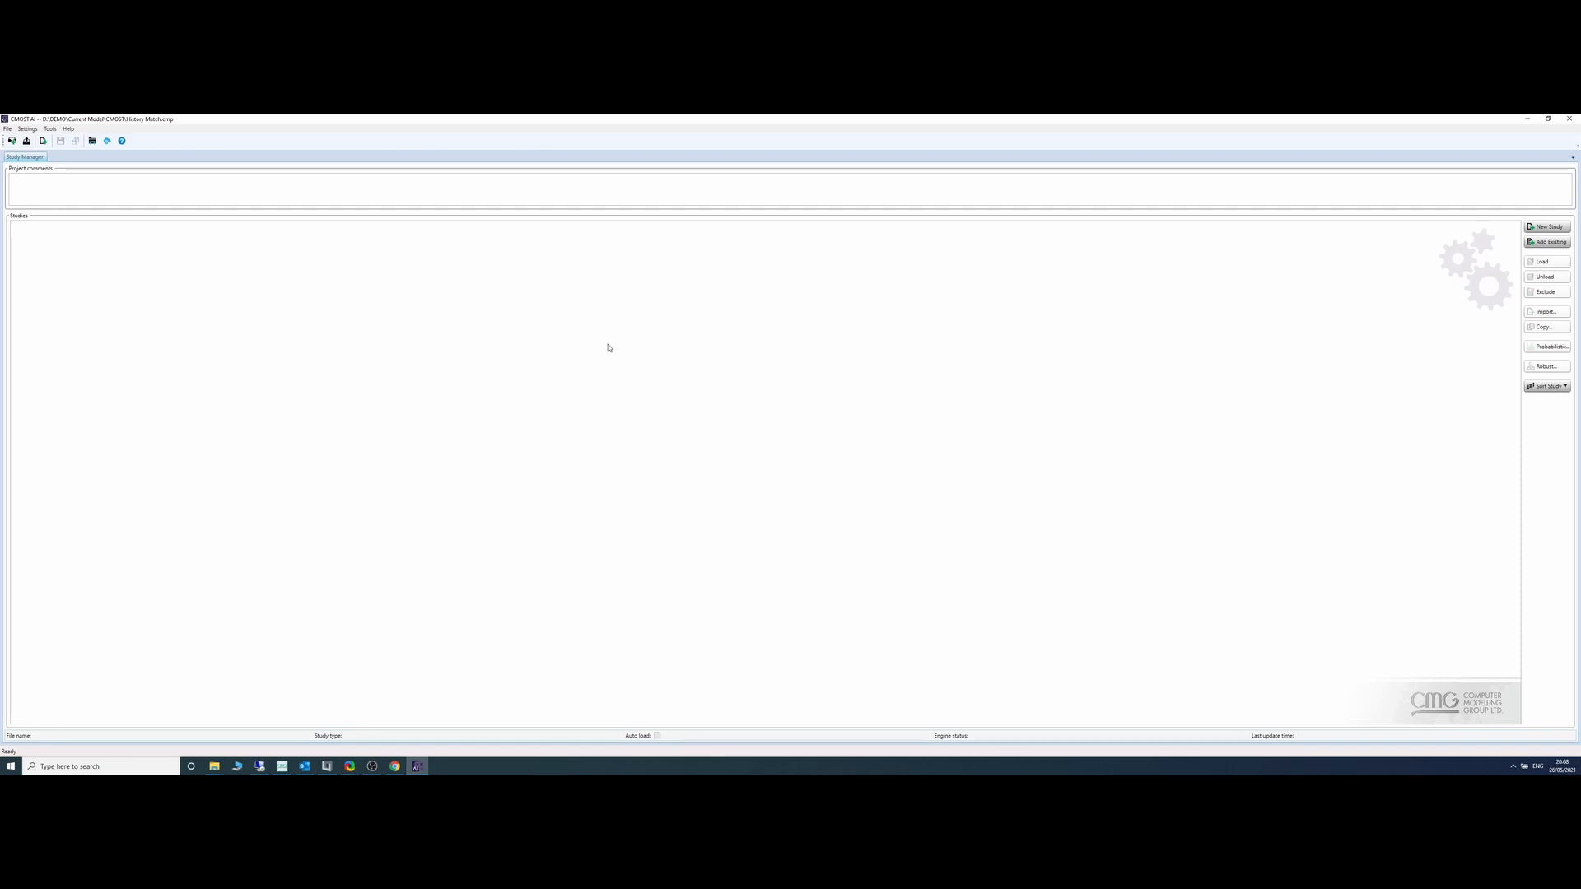
Step: Start a new study named HM, using CMOST_Base1.dat from the project folder as its base dataset
click(1536, 228)
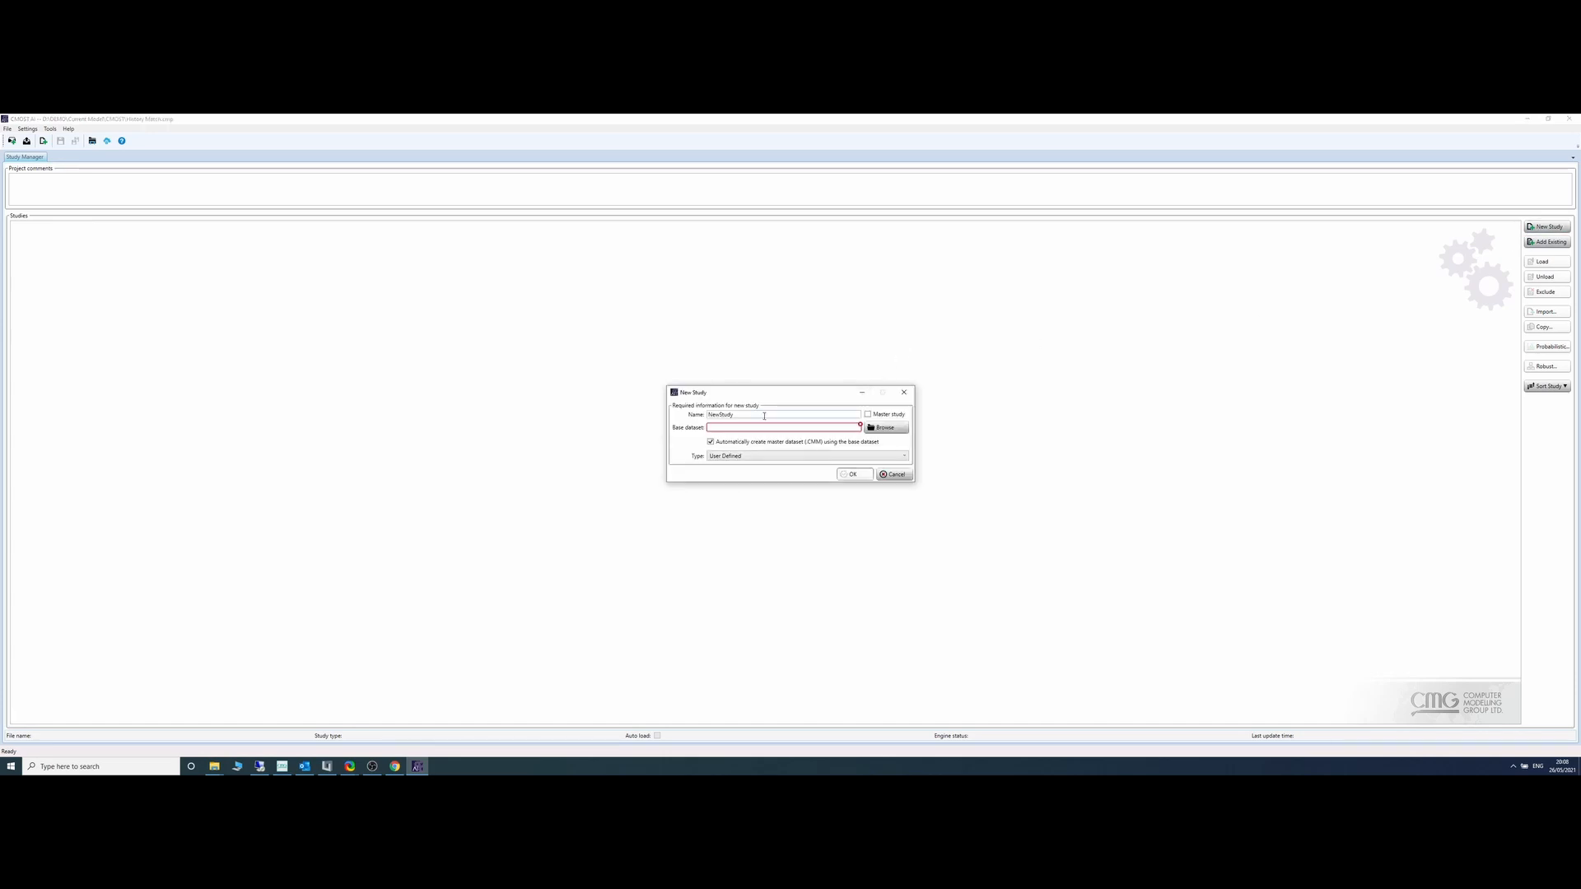
drag(764, 416, 659, 417)
text(HM)
click(883, 427)
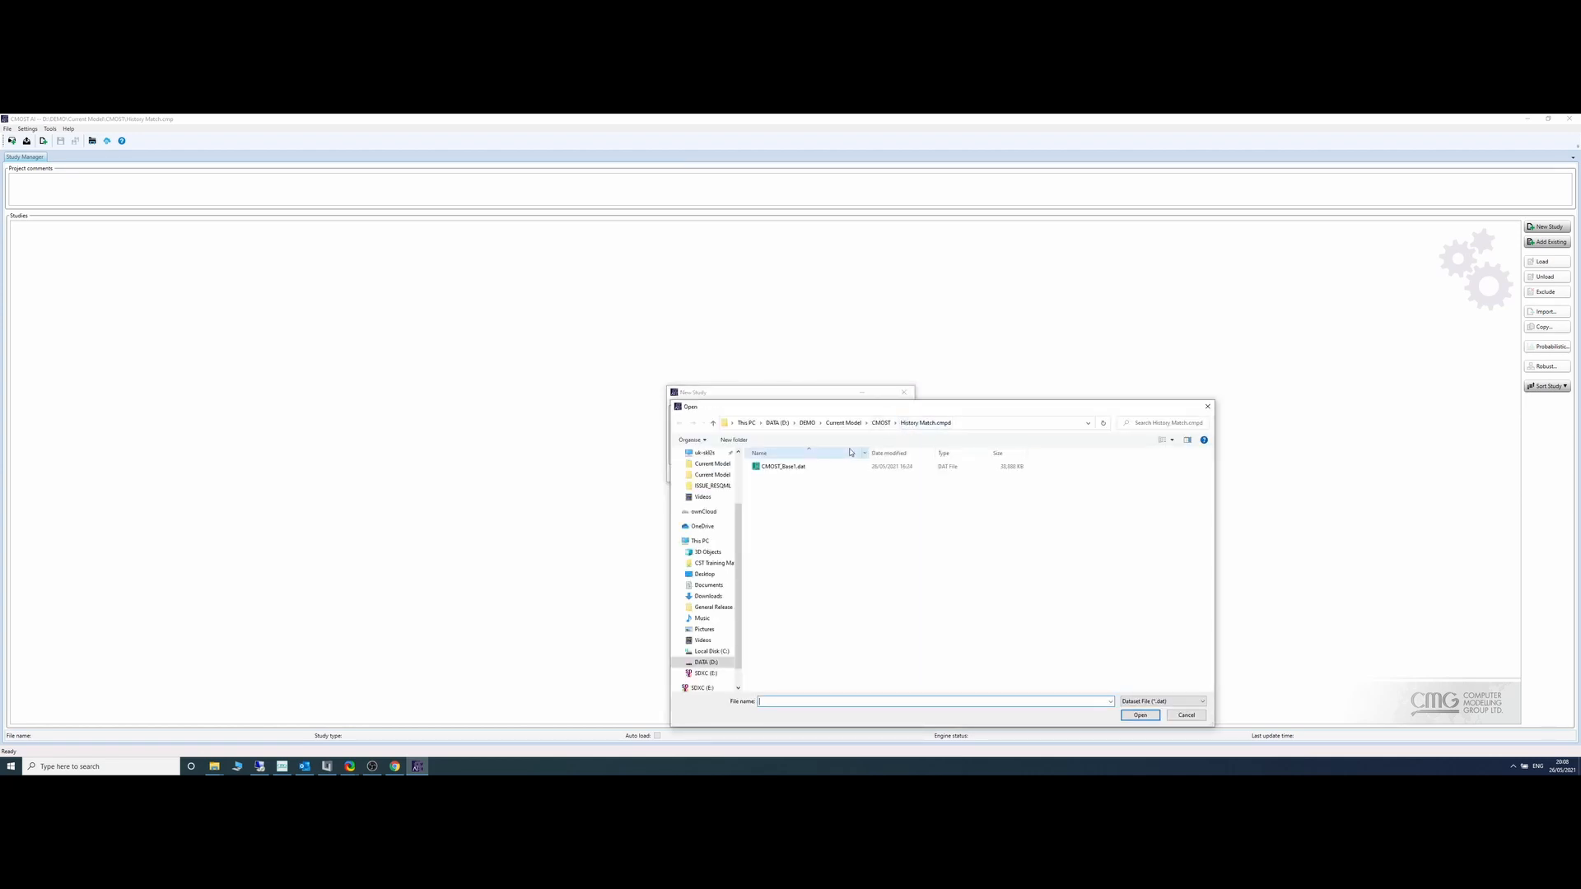
drag(848, 413, 1075, 338)
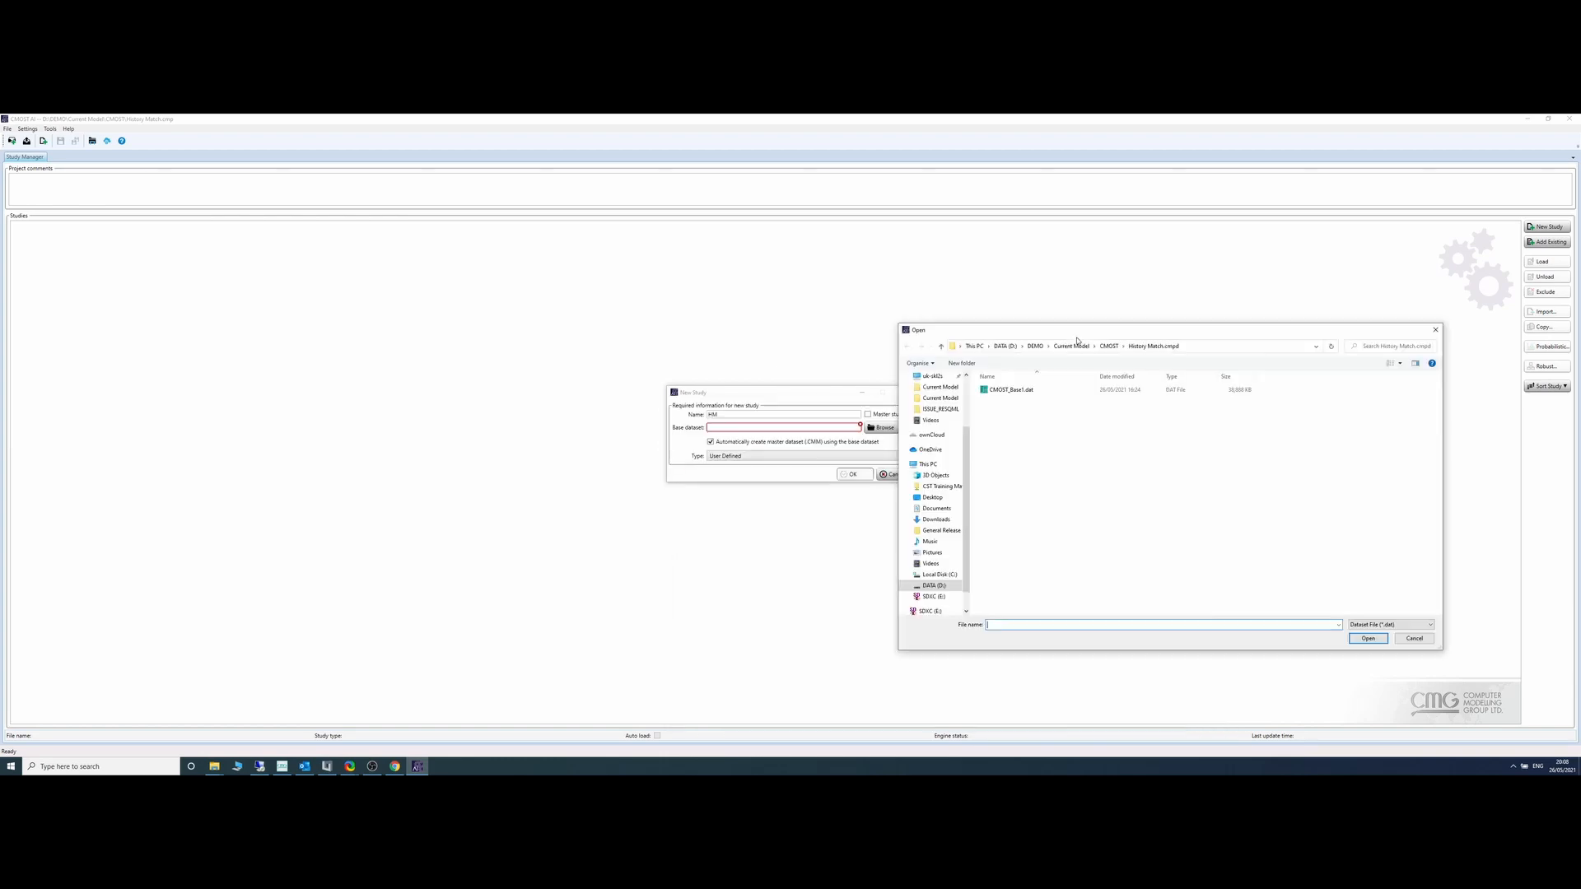
click(1009, 392)
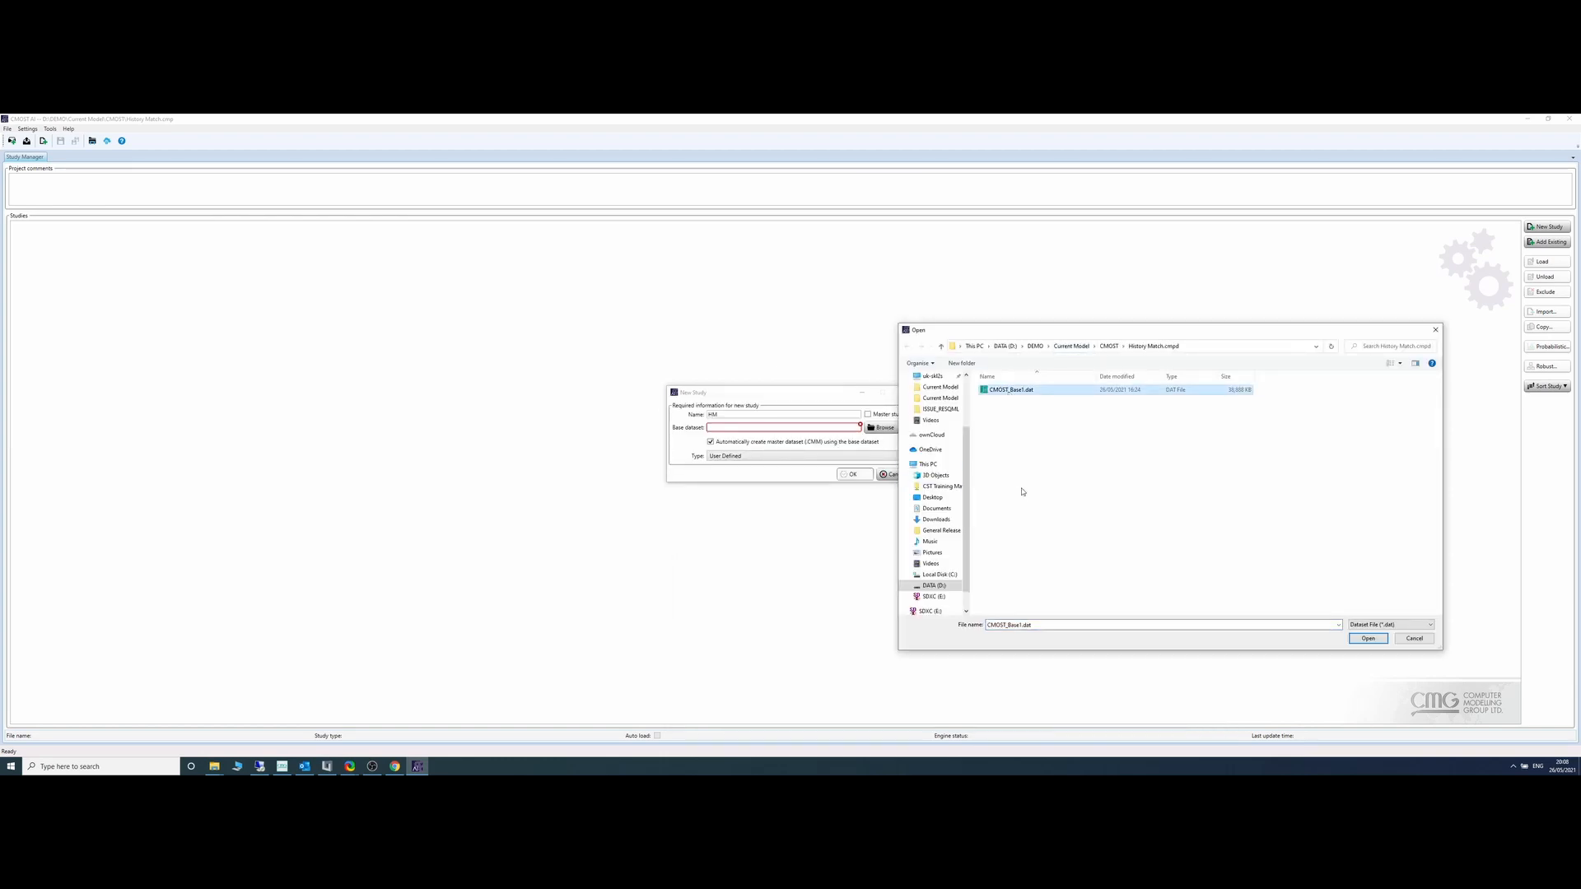
click(1366, 640)
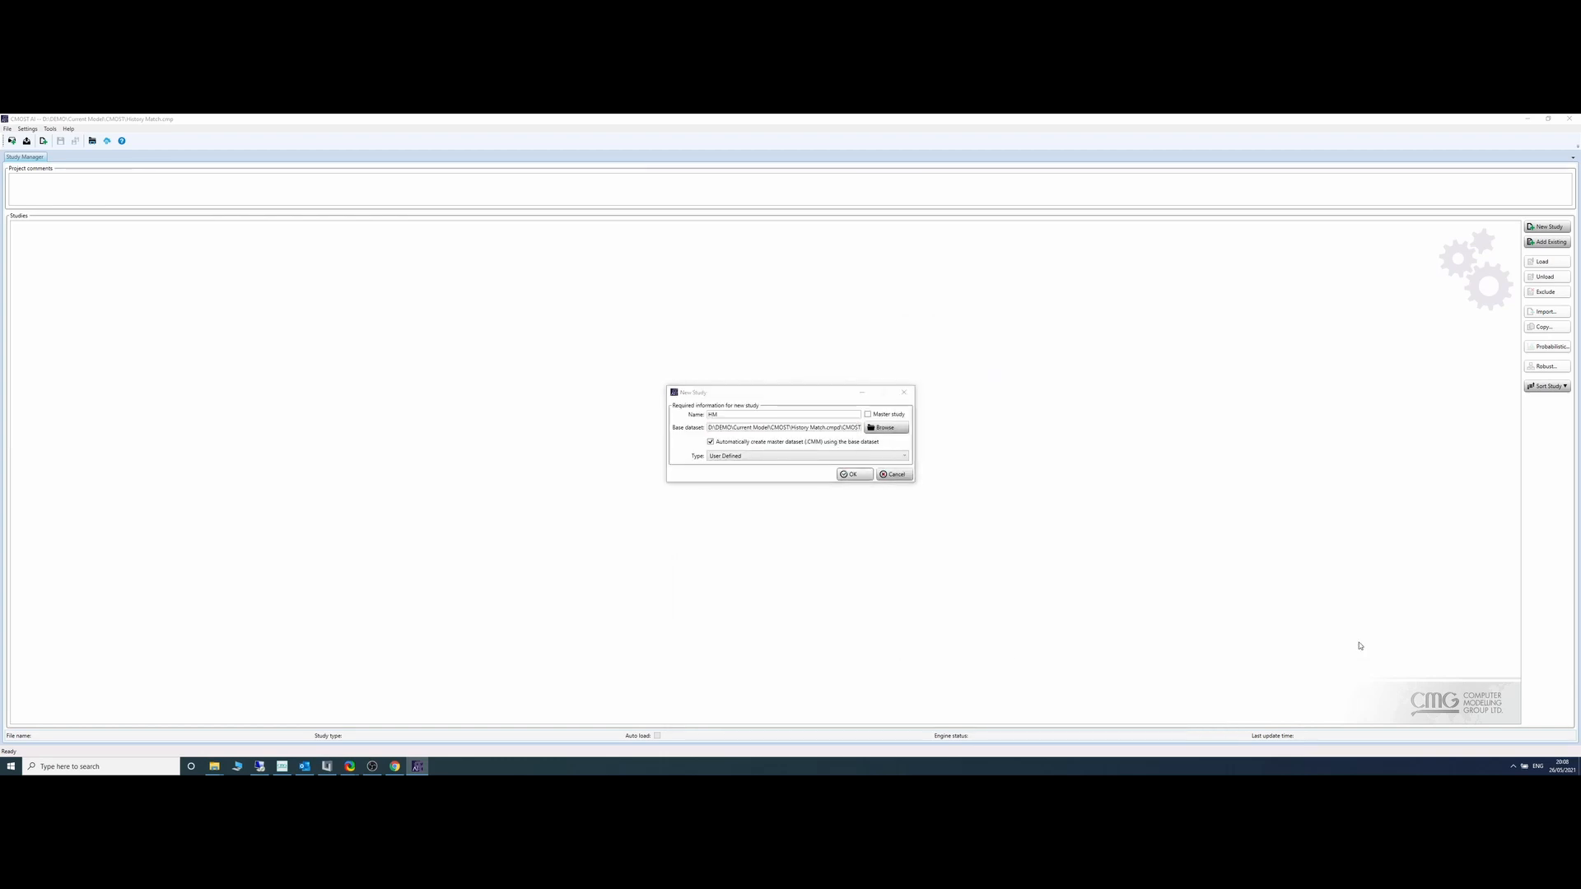
Step: Set the study type to History Matching and create the study
click(755, 458)
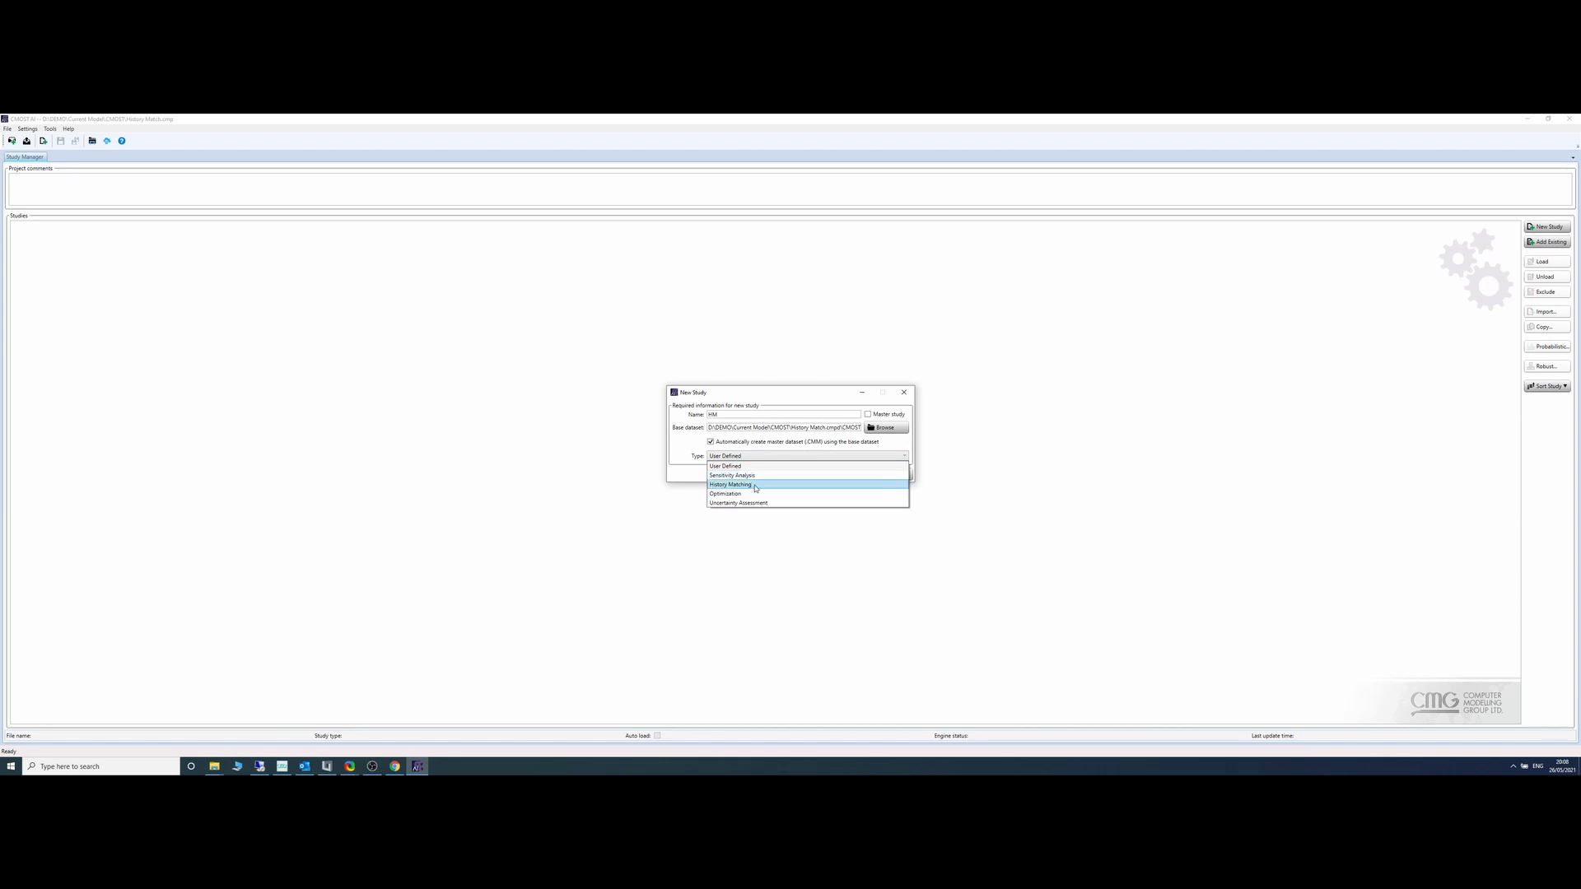
click(755, 485)
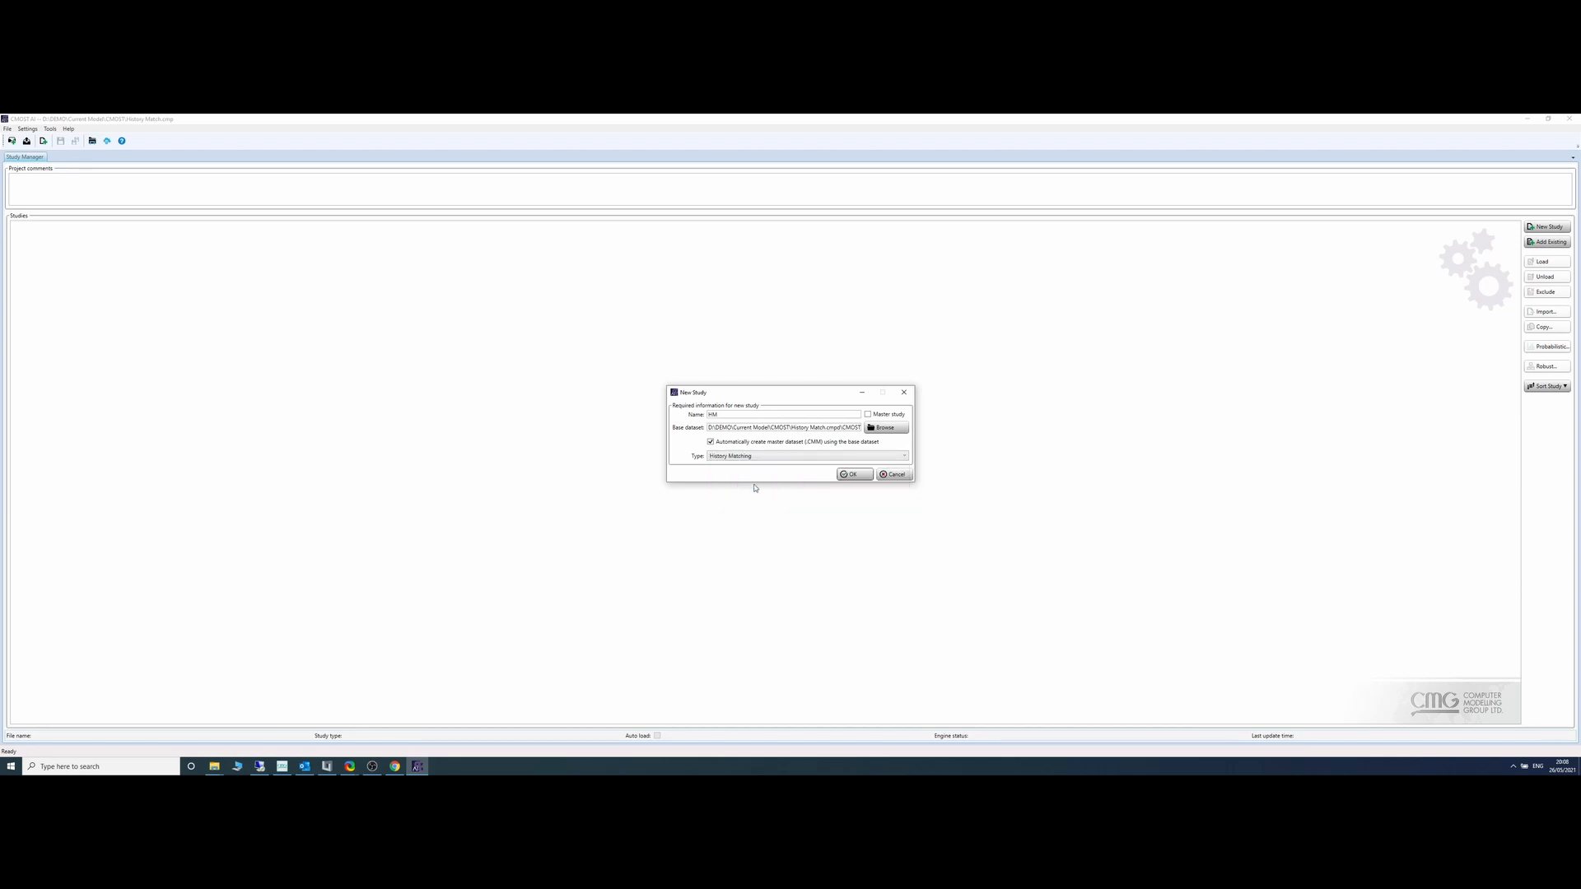
click(853, 475)
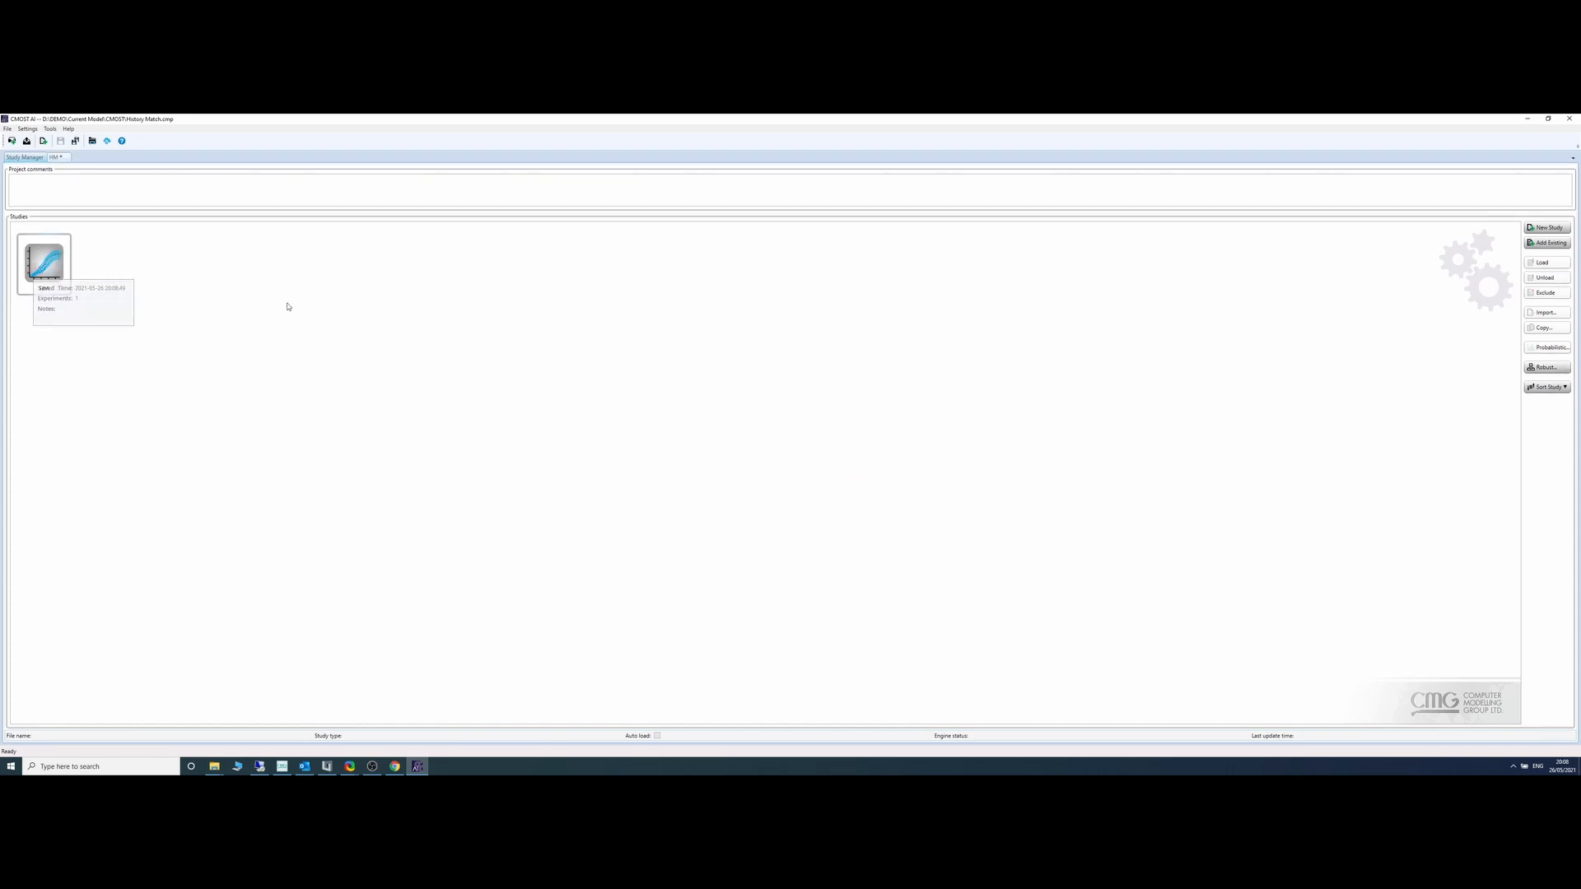
Step: Open the HM study's general properties and import the field history file History.fhf from the Current Model folder
double_click(43, 263)
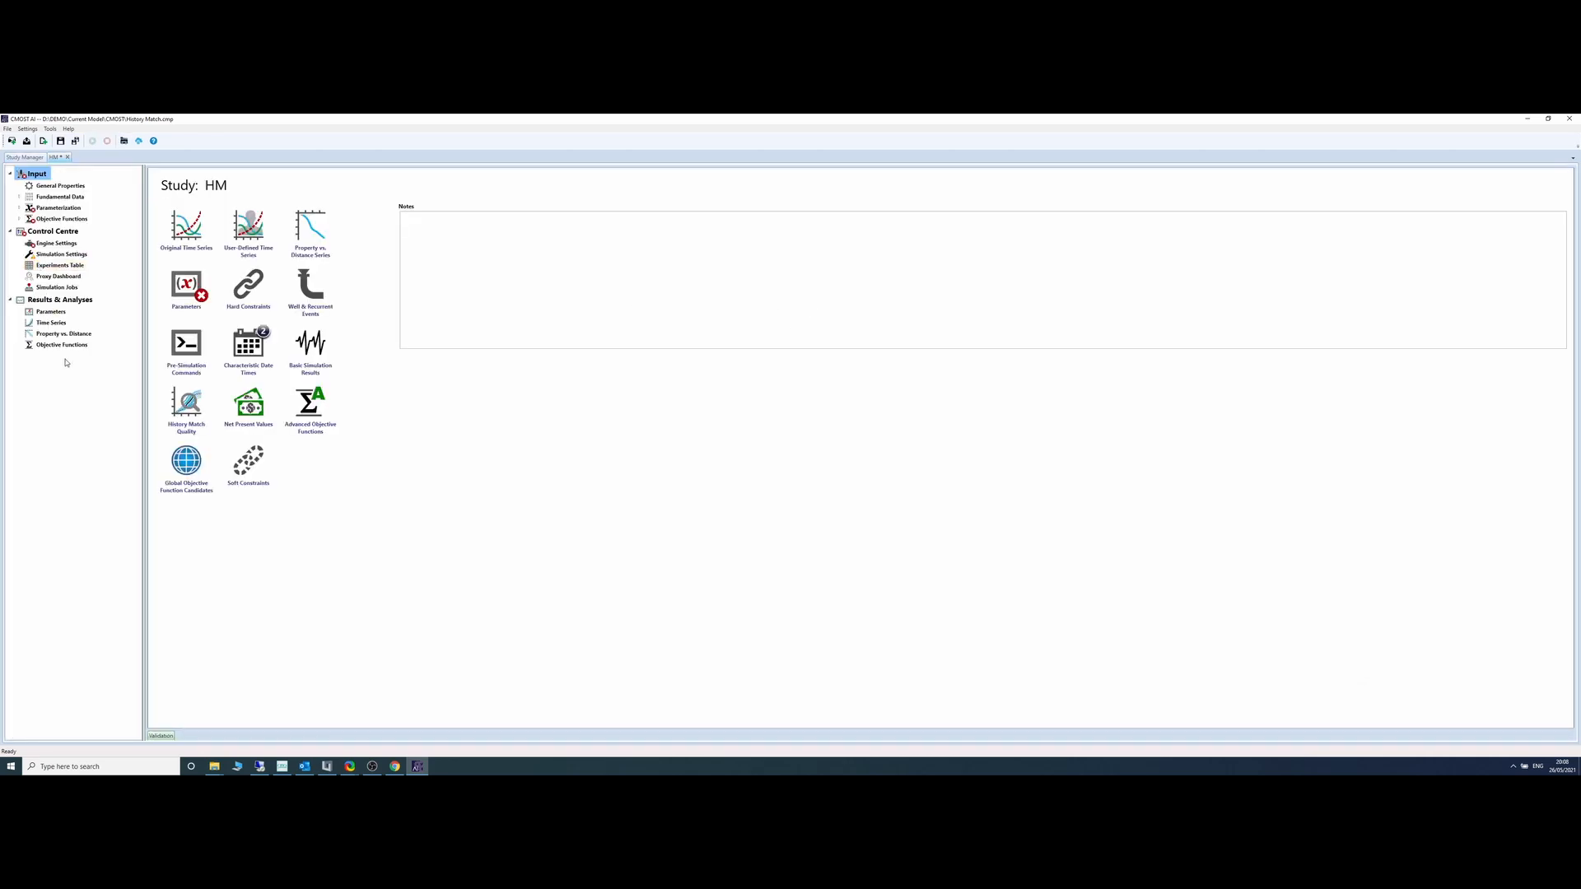
click(60, 190)
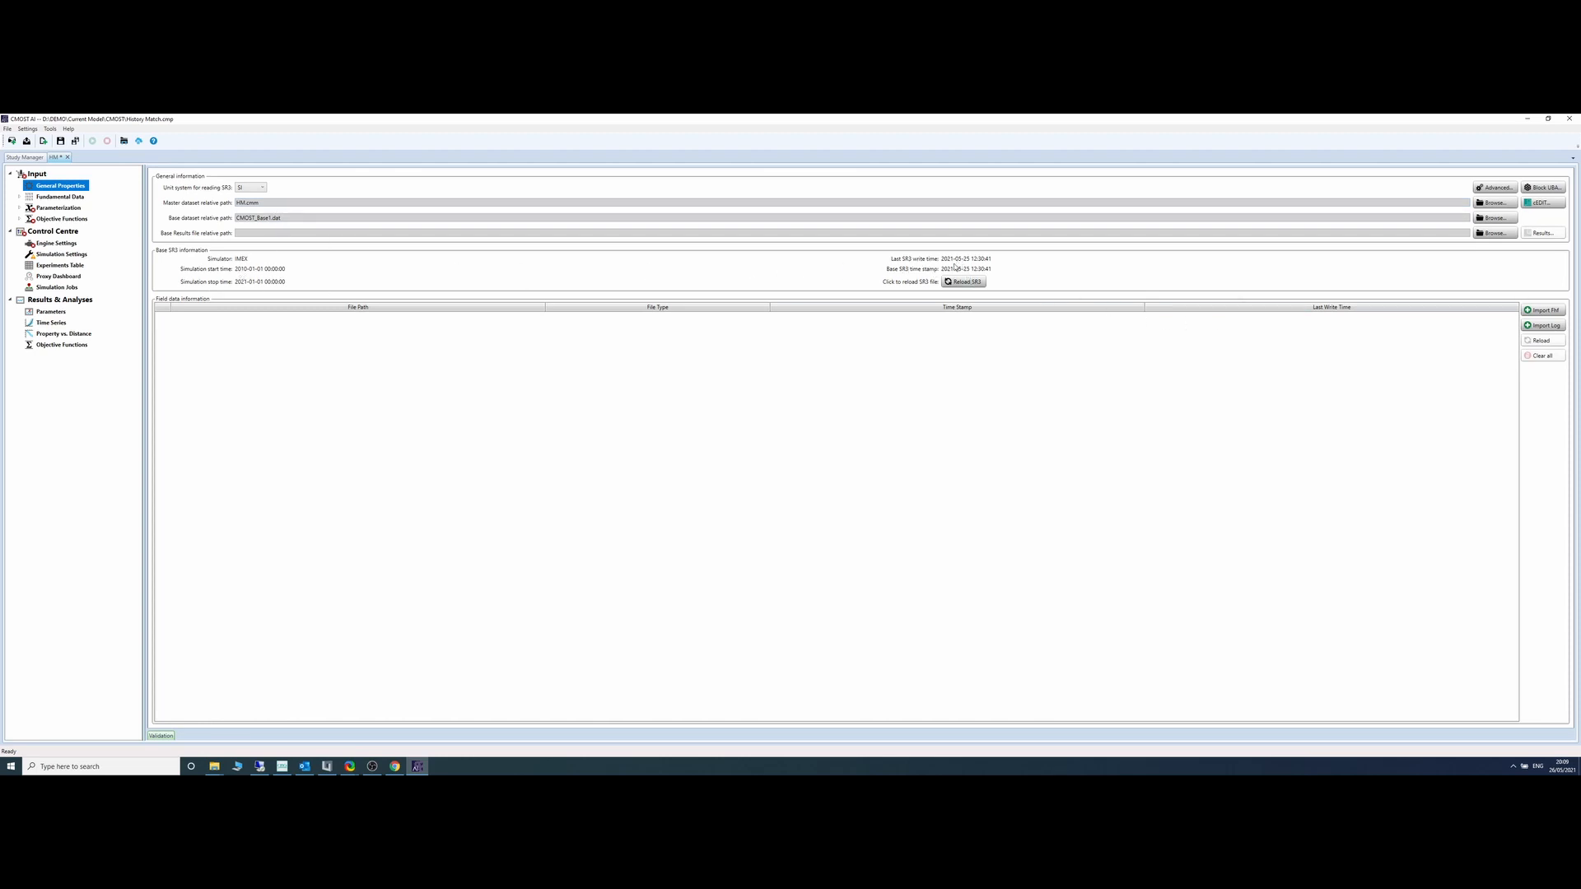
click(1546, 311)
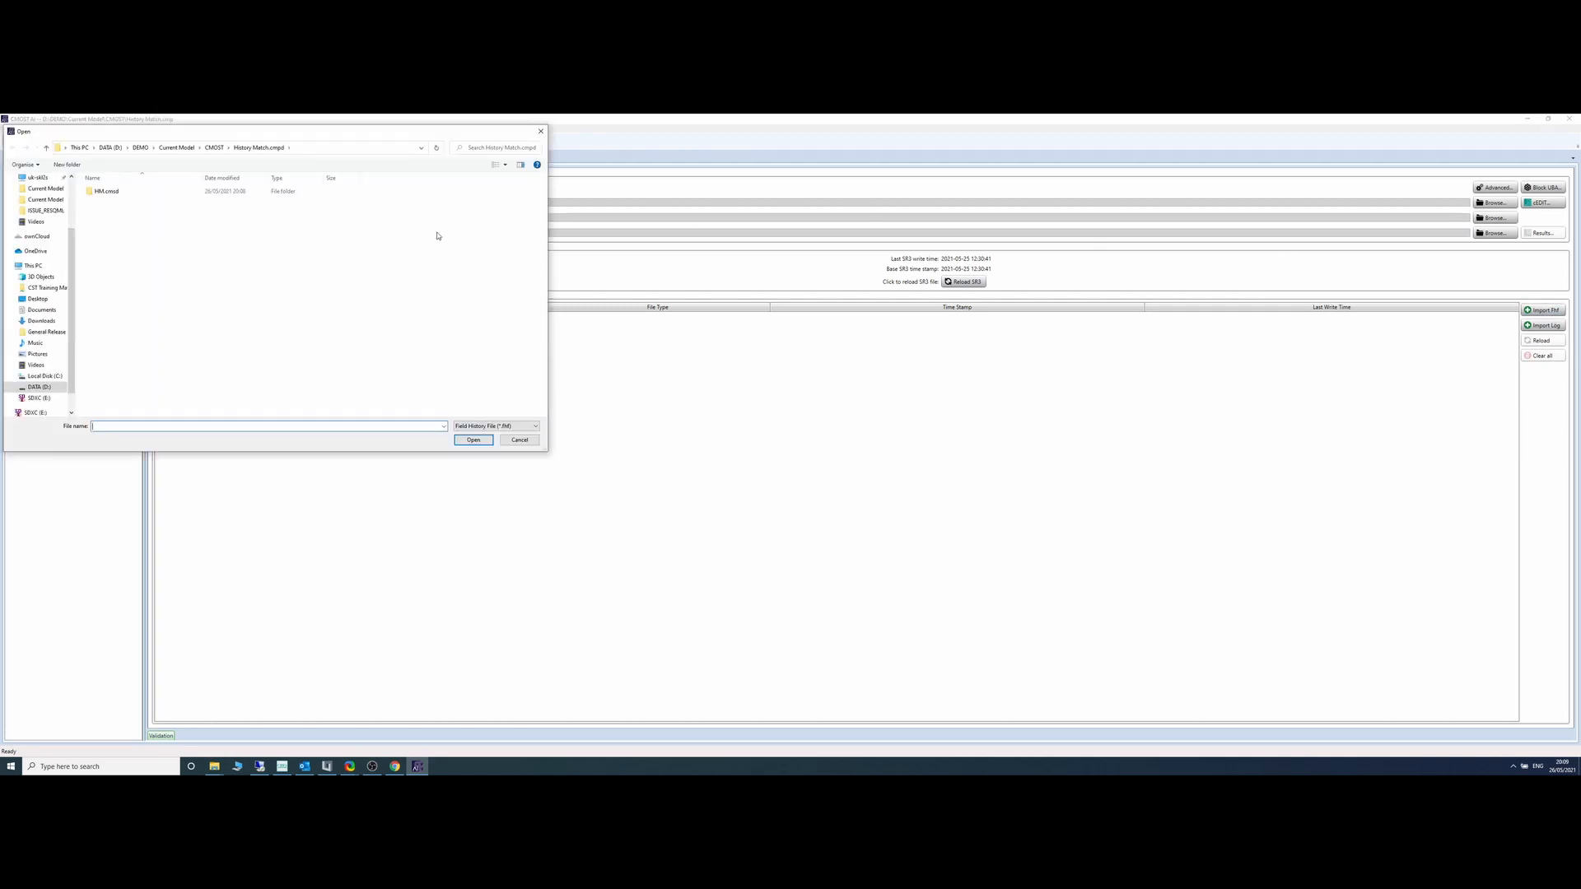
click(214, 148)
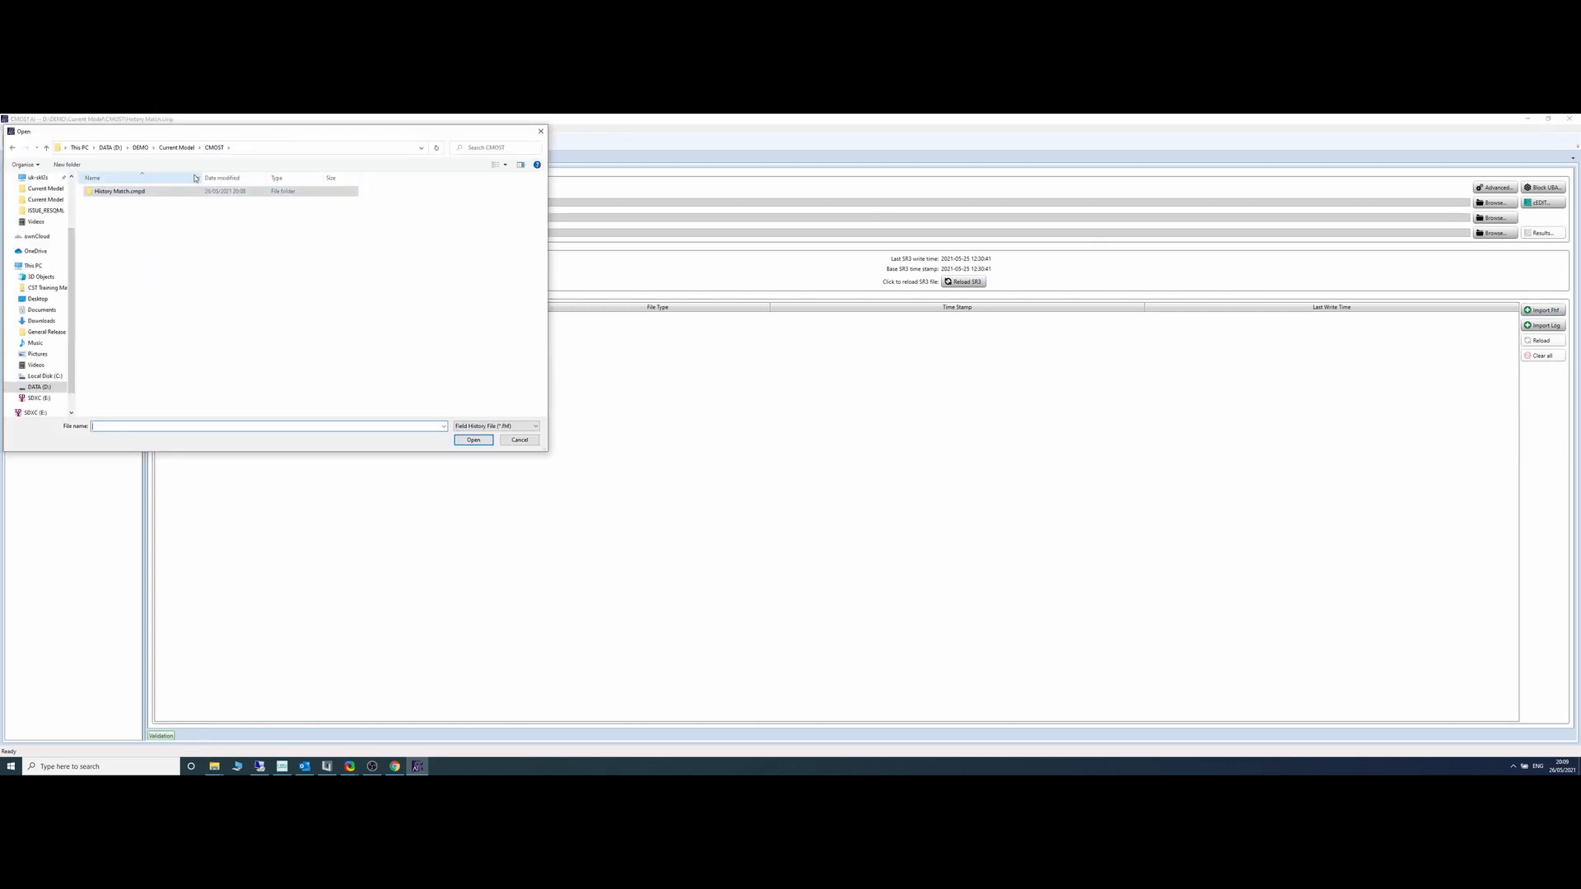
click(176, 148)
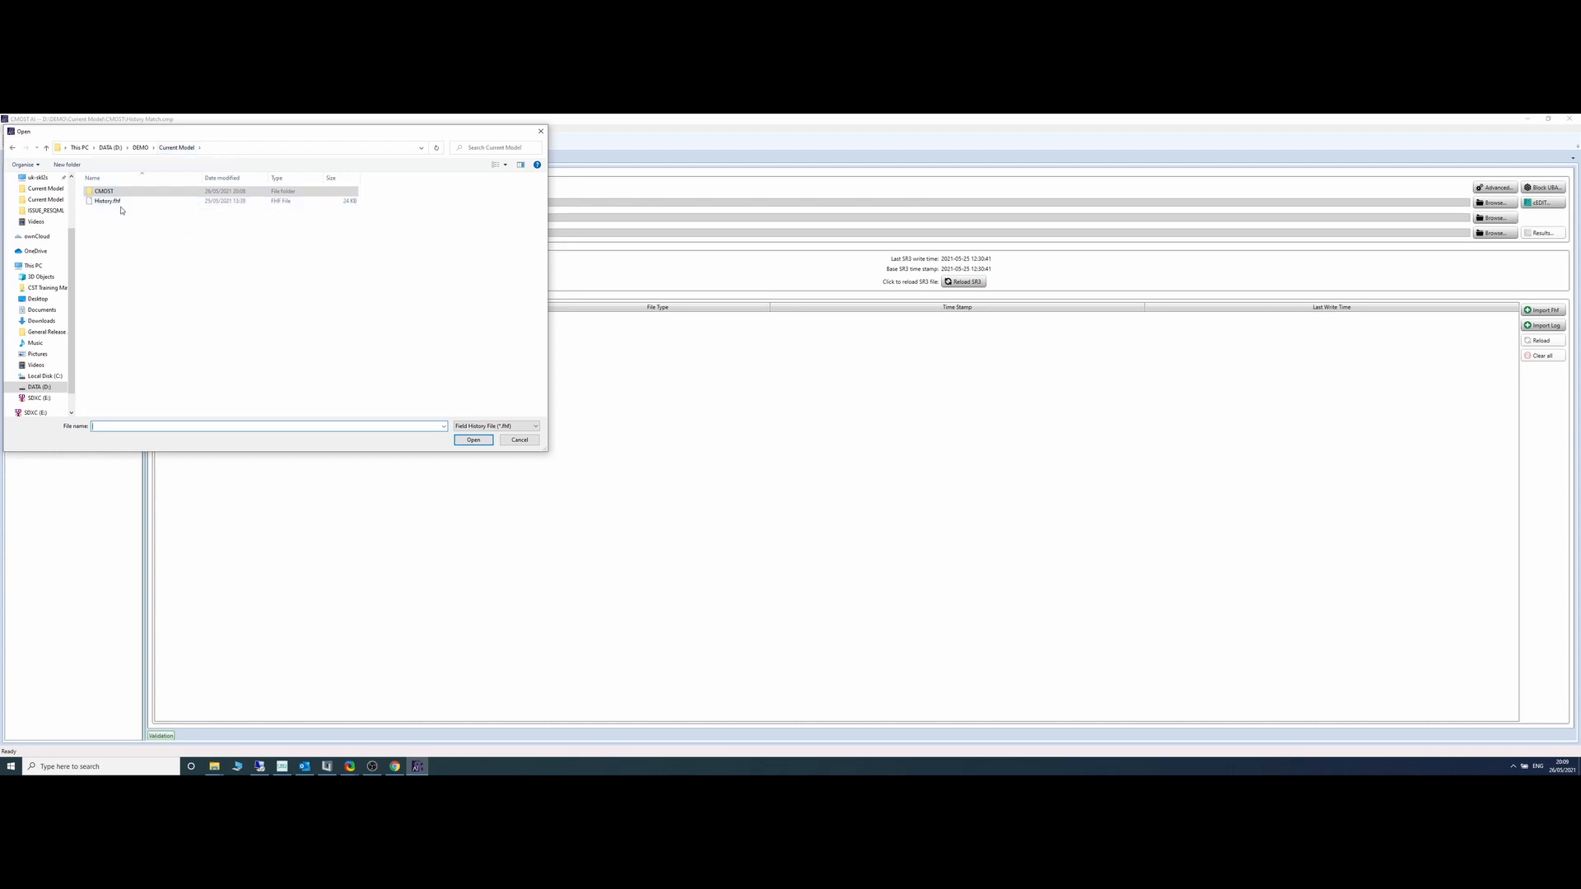
click(115, 205)
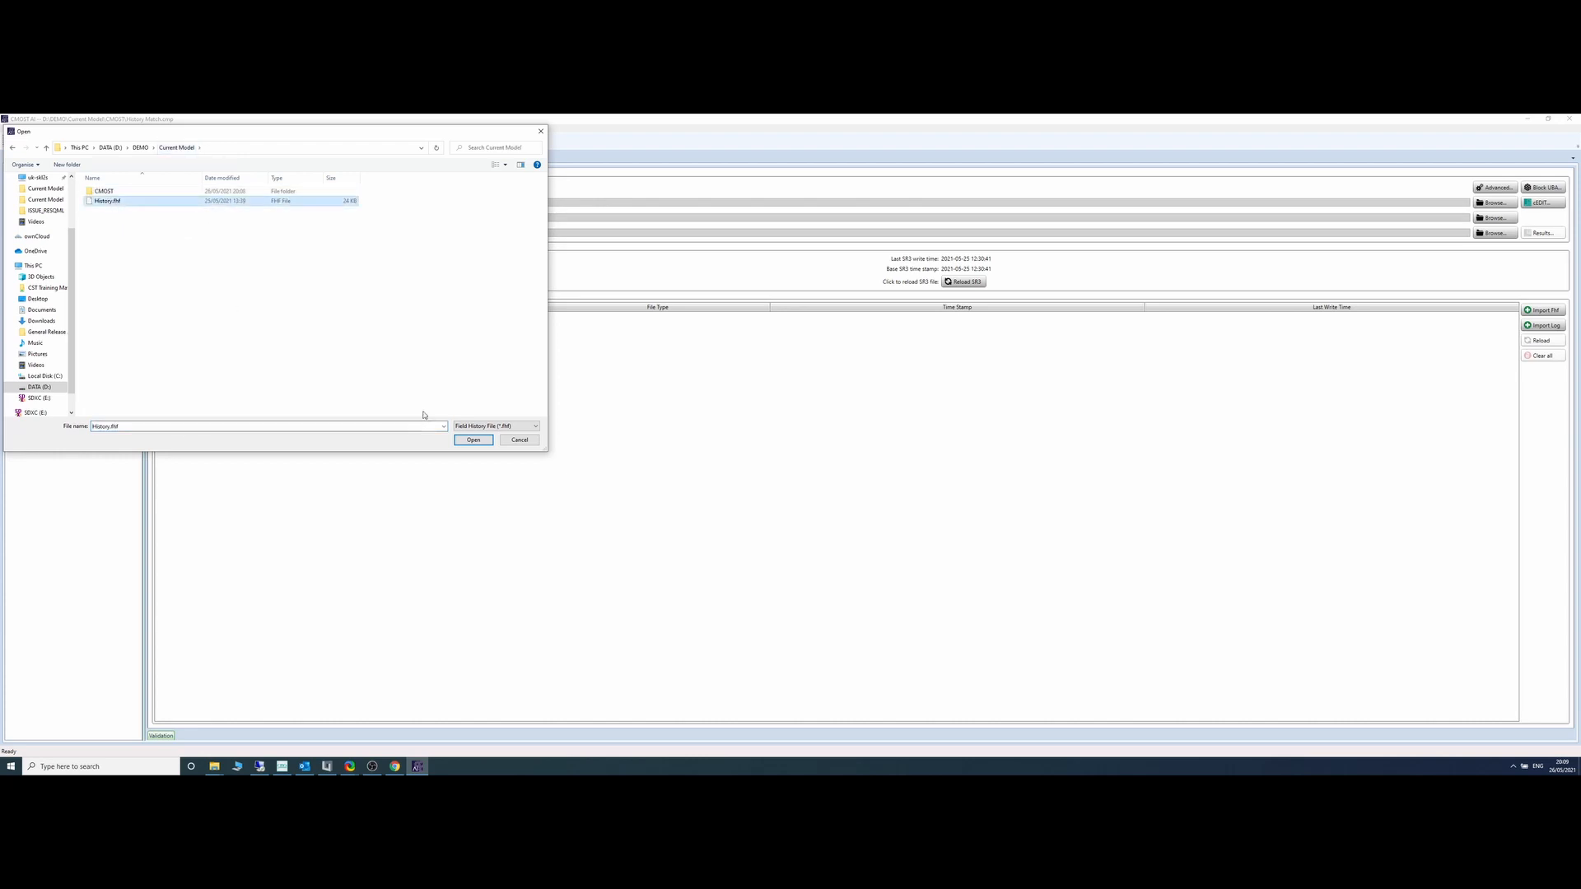
click(474, 440)
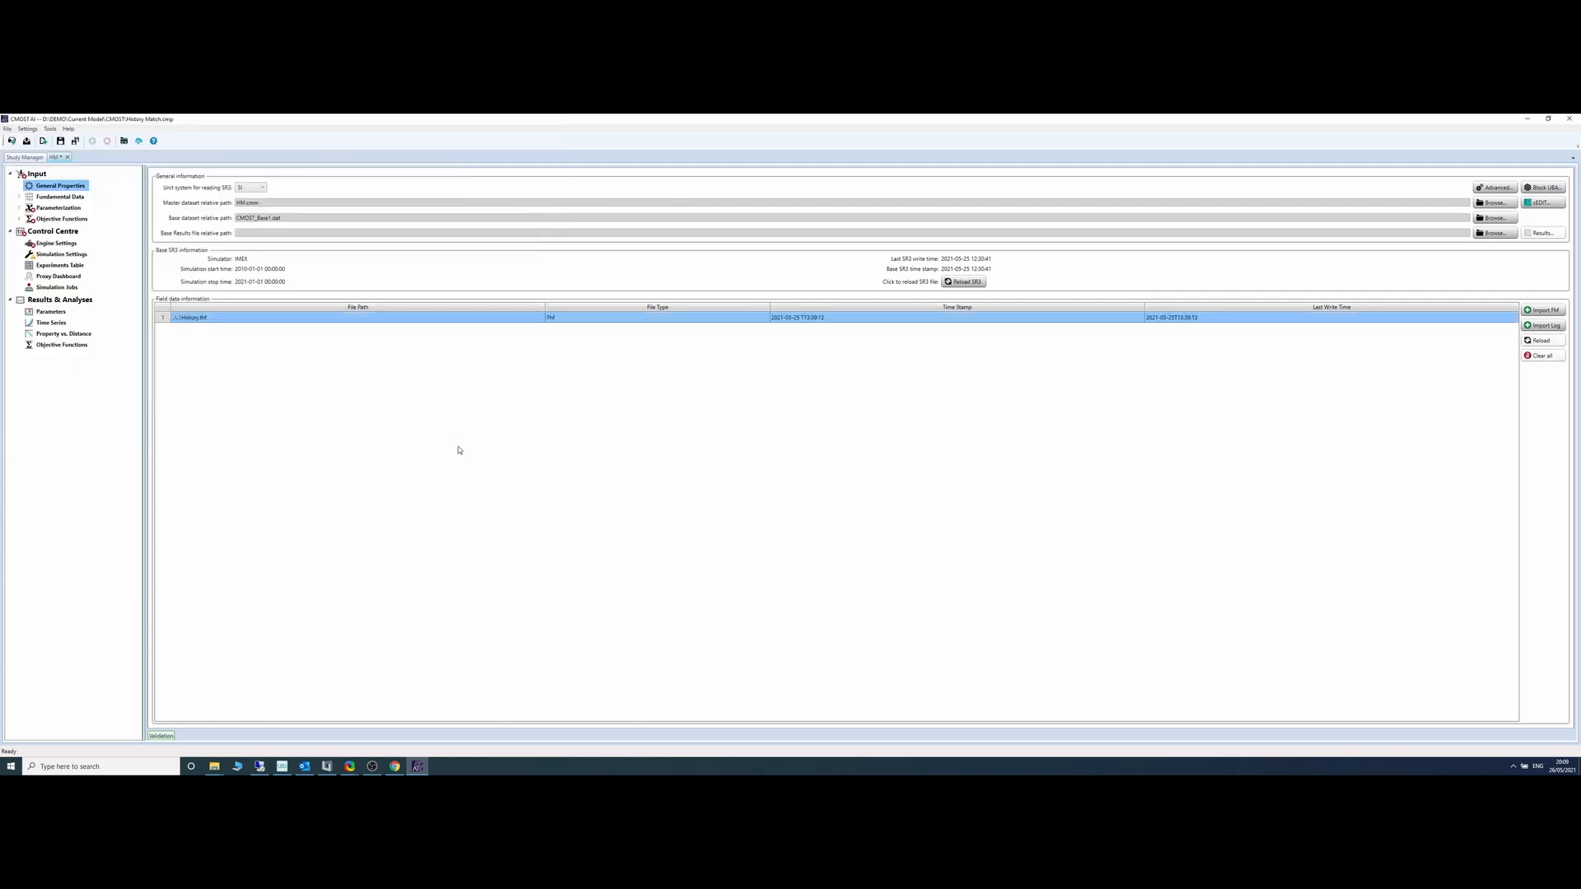
Step: Import the two well log files for PROD-1 (PLT) and PROD-2 (well pressure) from the Current Model folder
click(1540, 326)
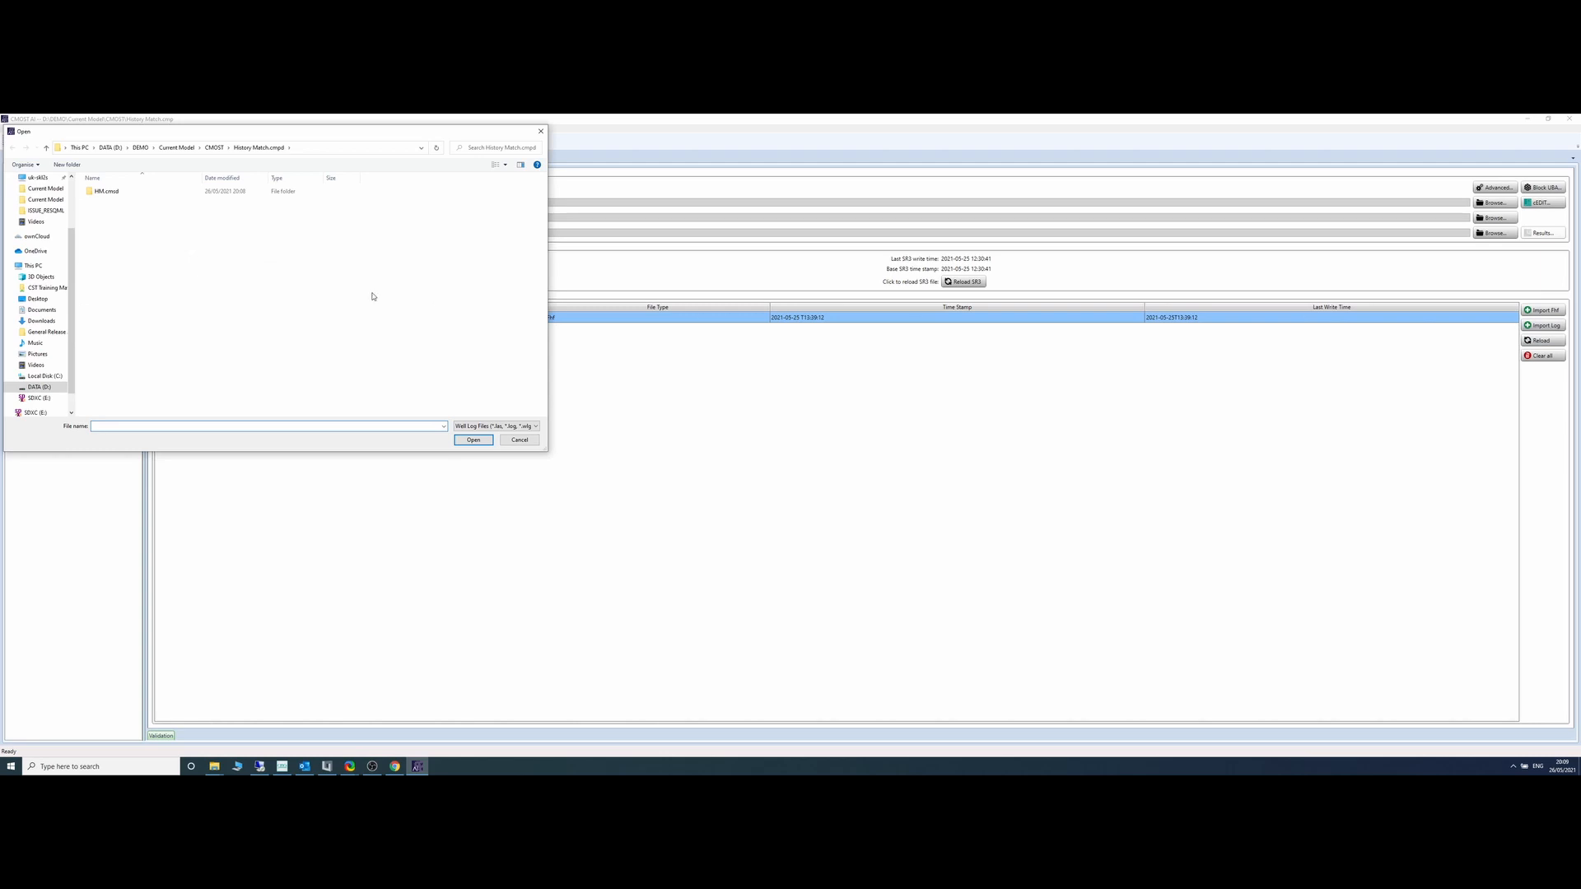
click(172, 152)
drag(142, 247, 86, 204)
key(Return)
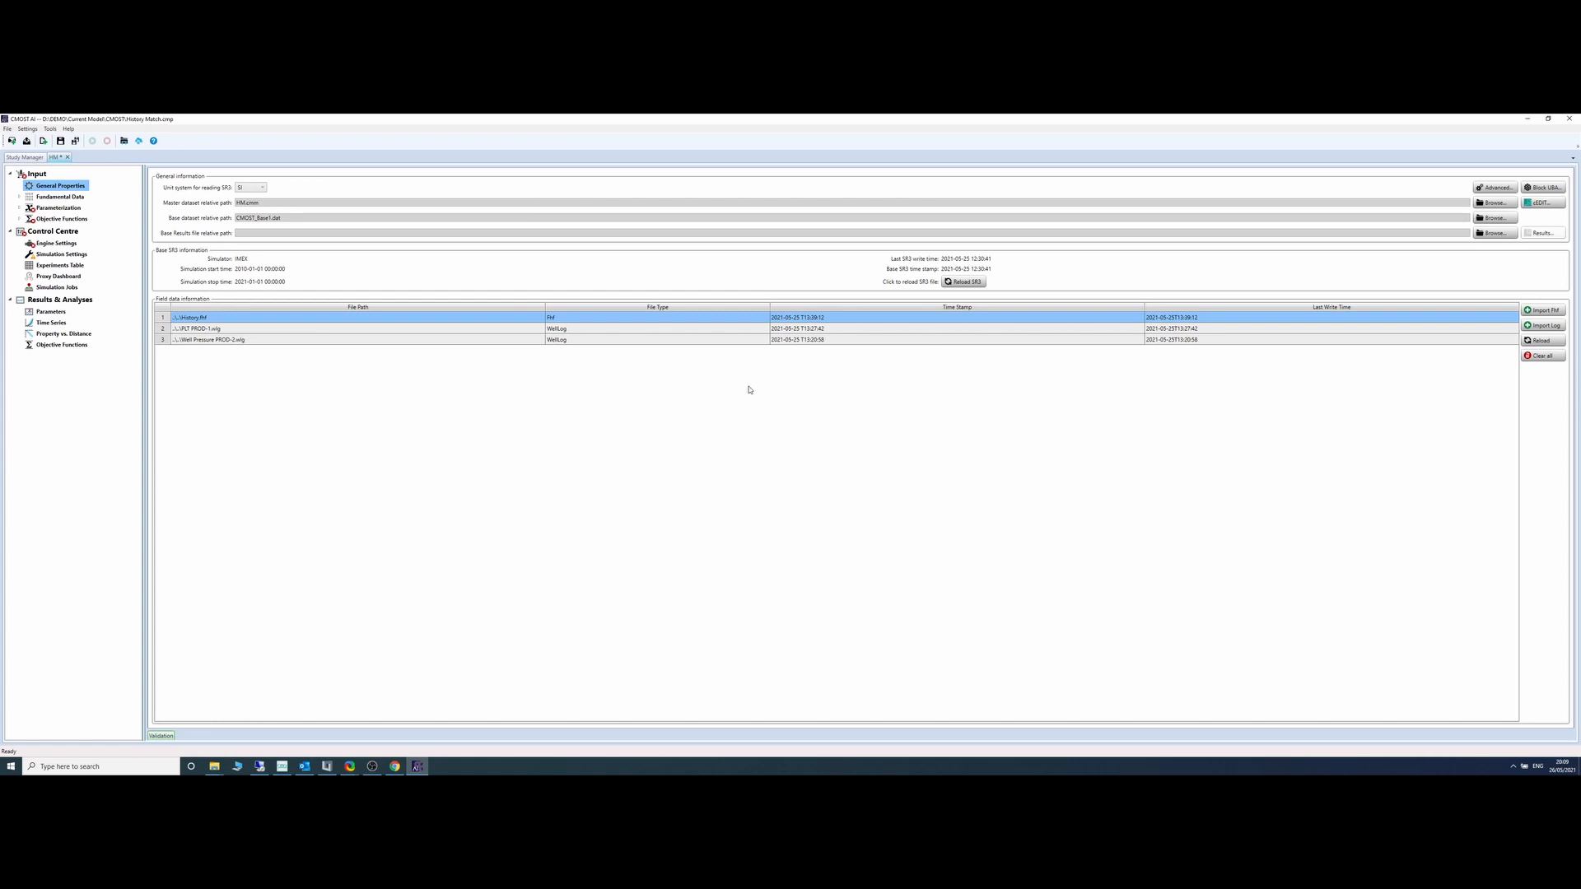
Step: Insert an original time series with origin type WELLS and origin name INJ
click(19, 198)
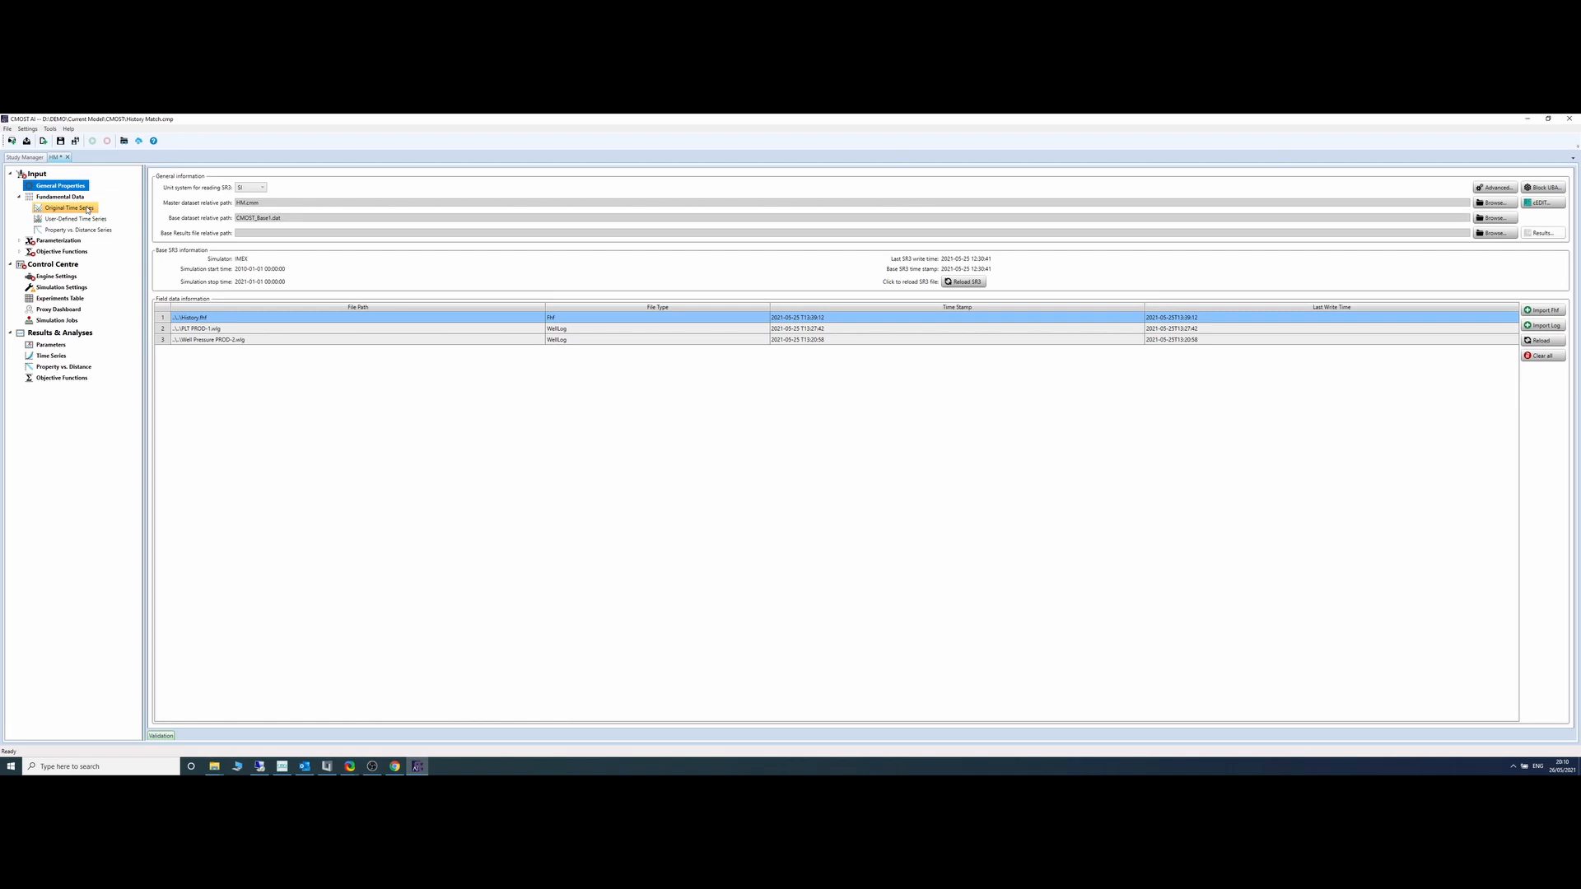
click(88, 210)
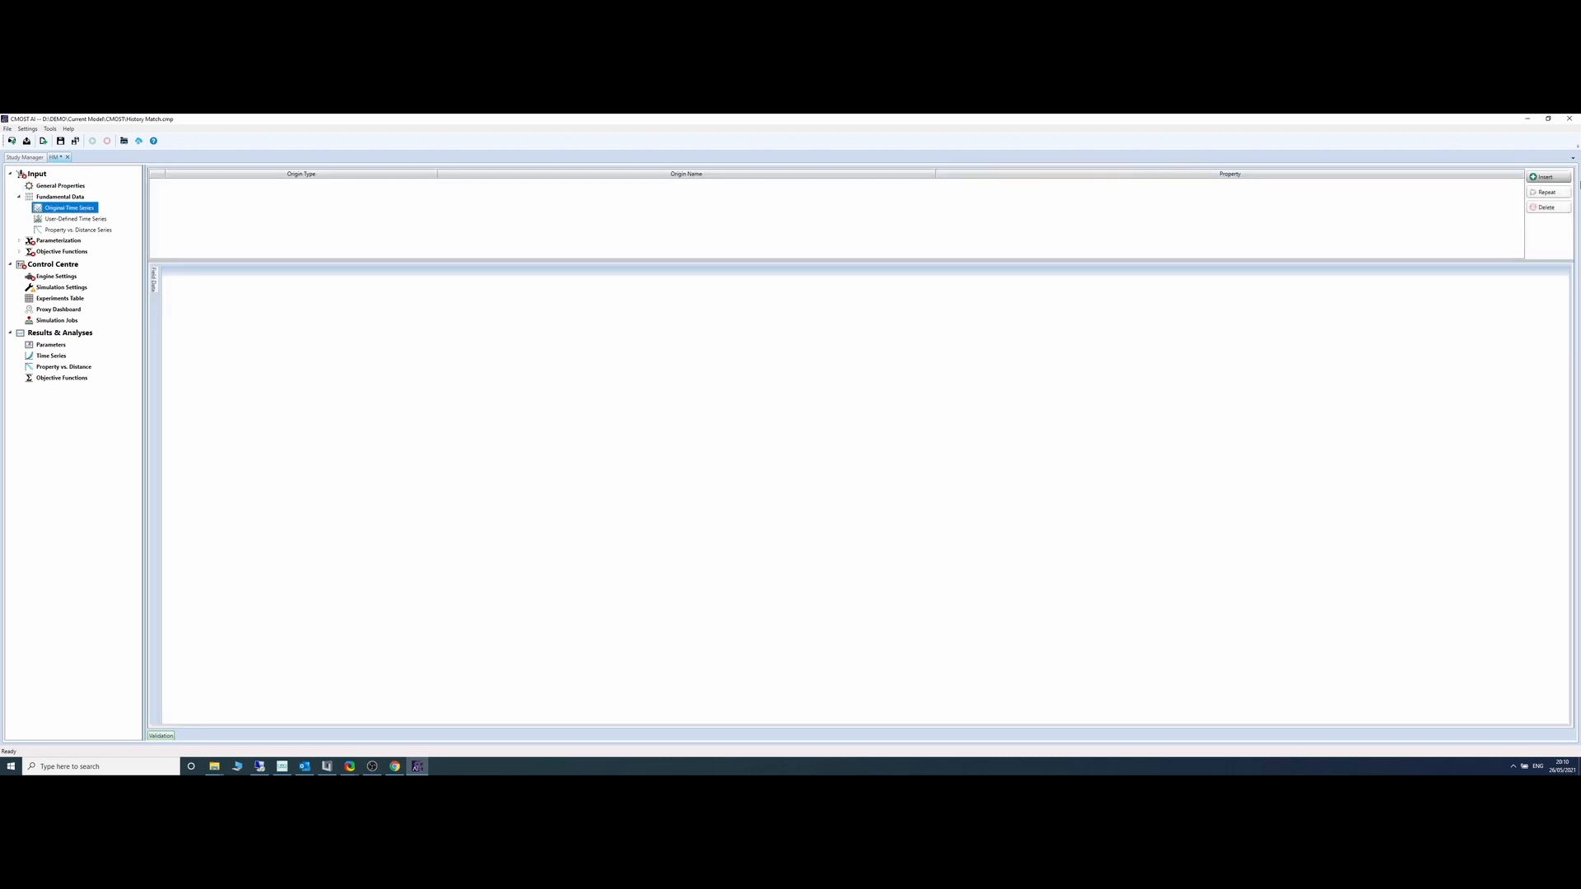
click(1547, 178)
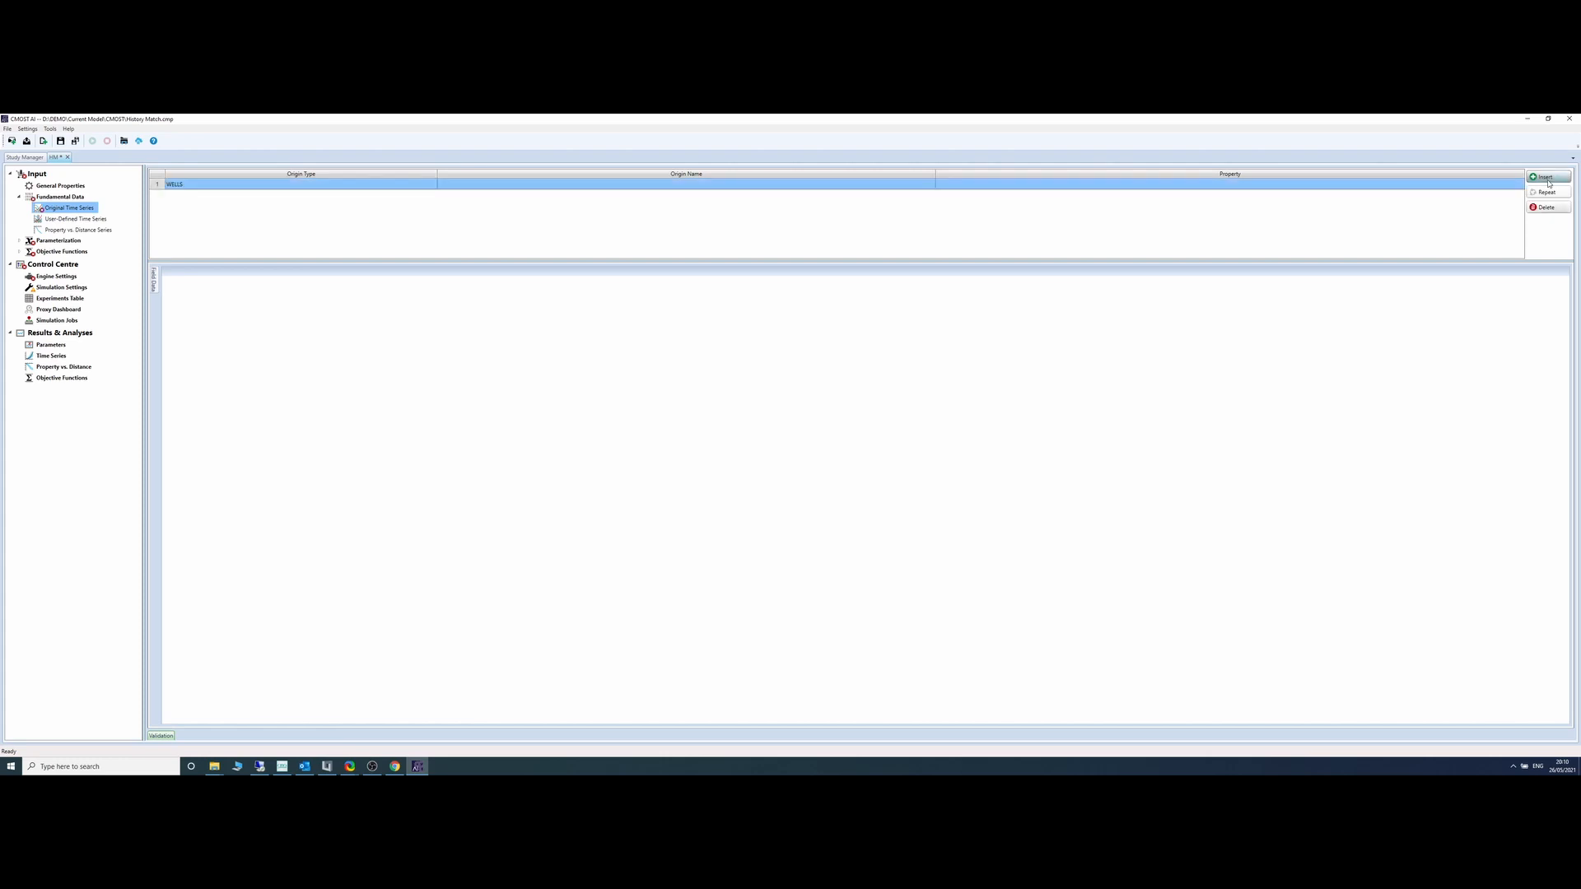
click(487, 185)
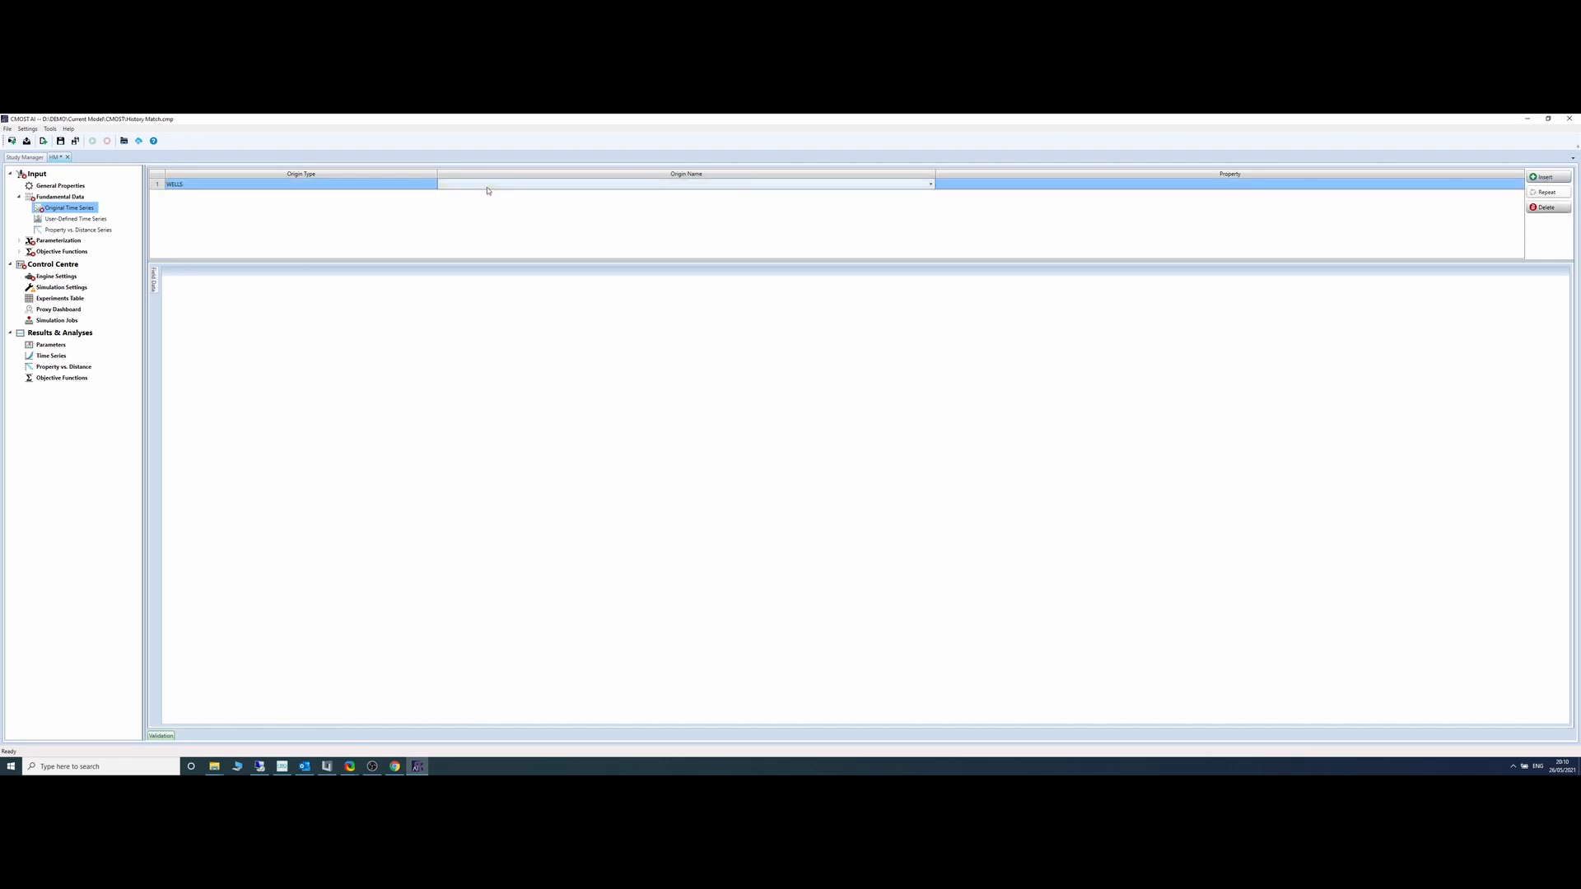
click(280, 185)
click(250, 182)
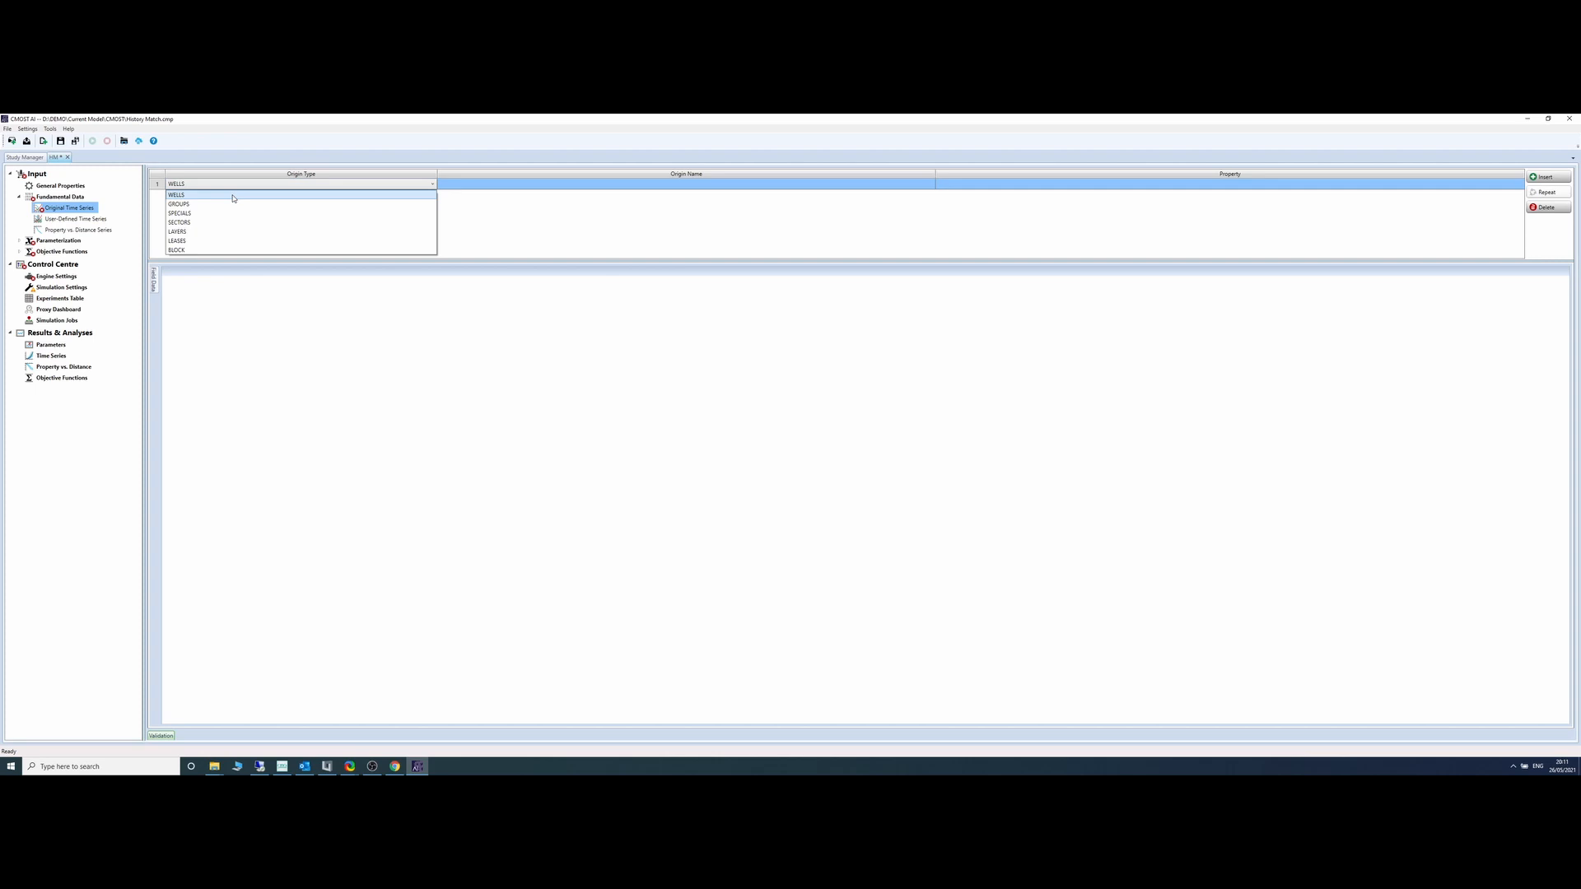
click(233, 198)
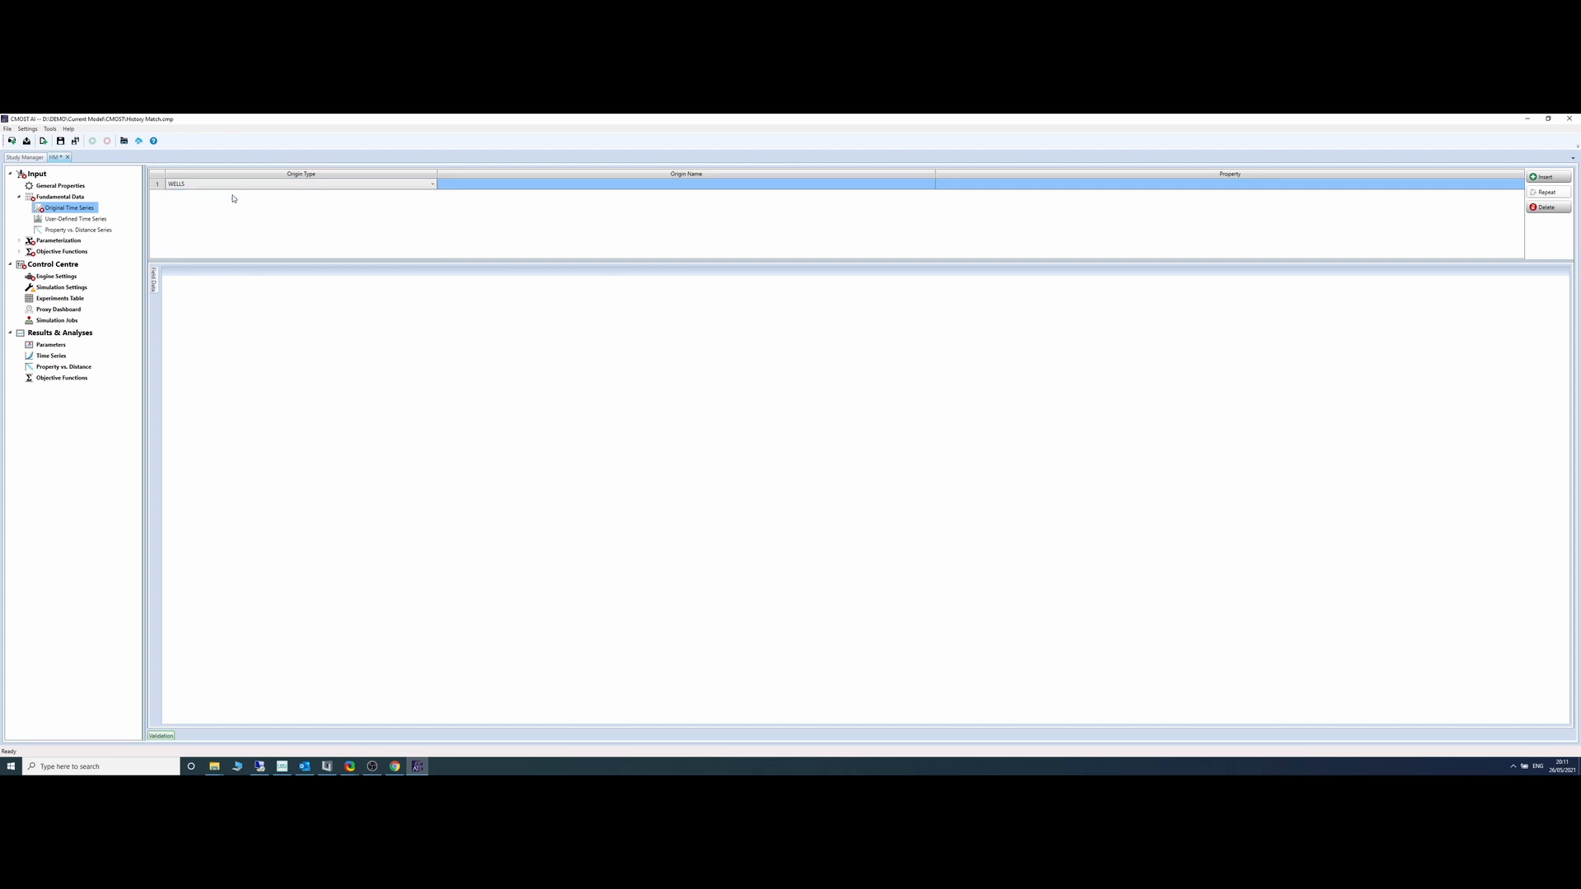
click(655, 185)
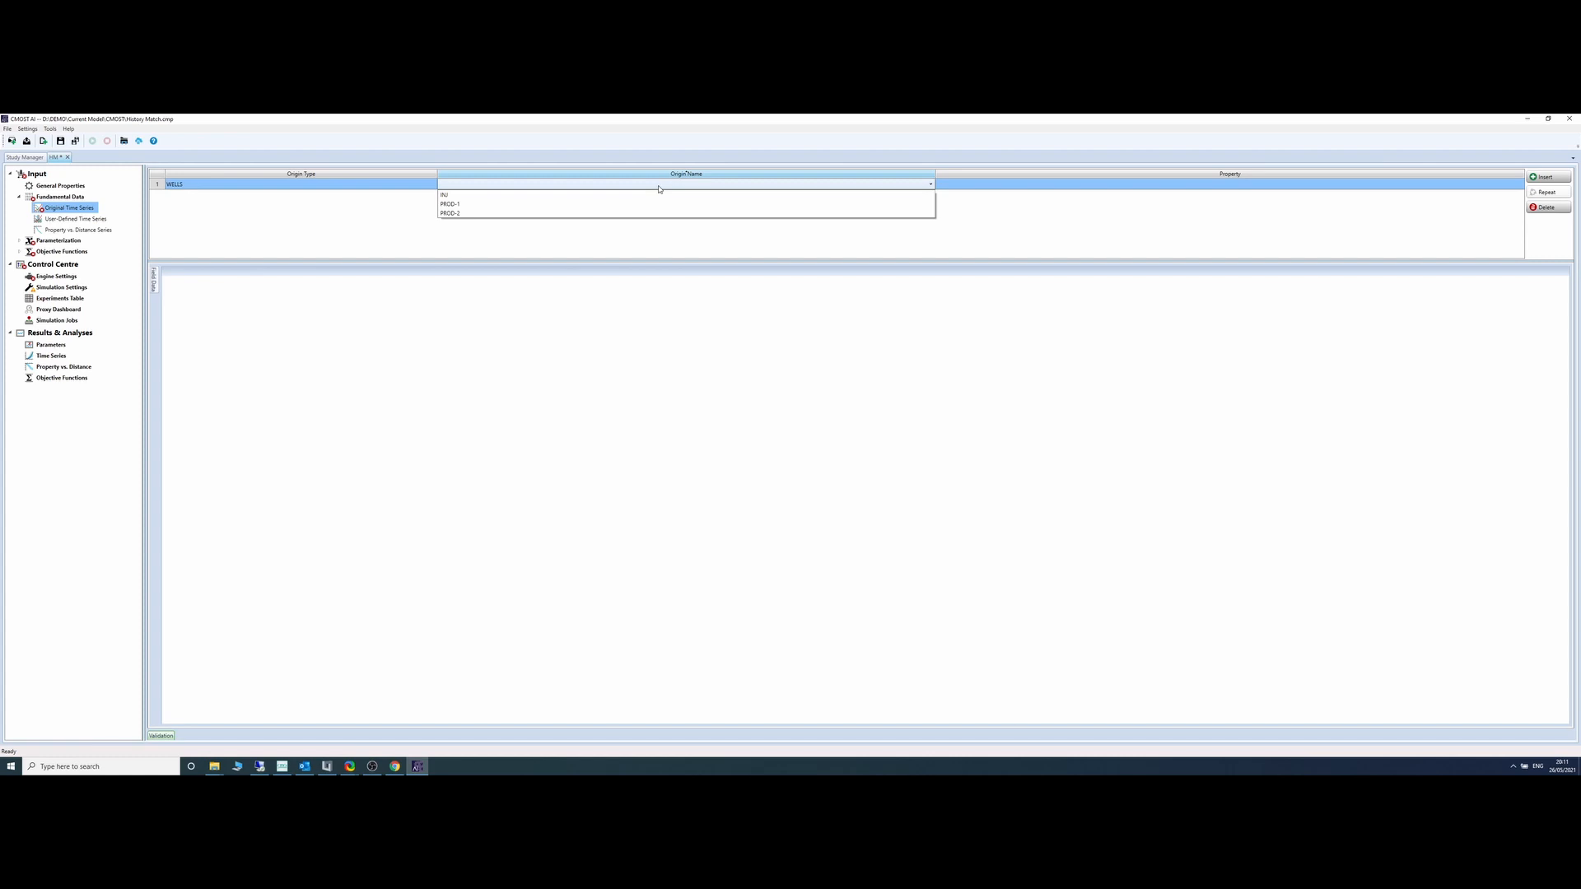
click(649, 195)
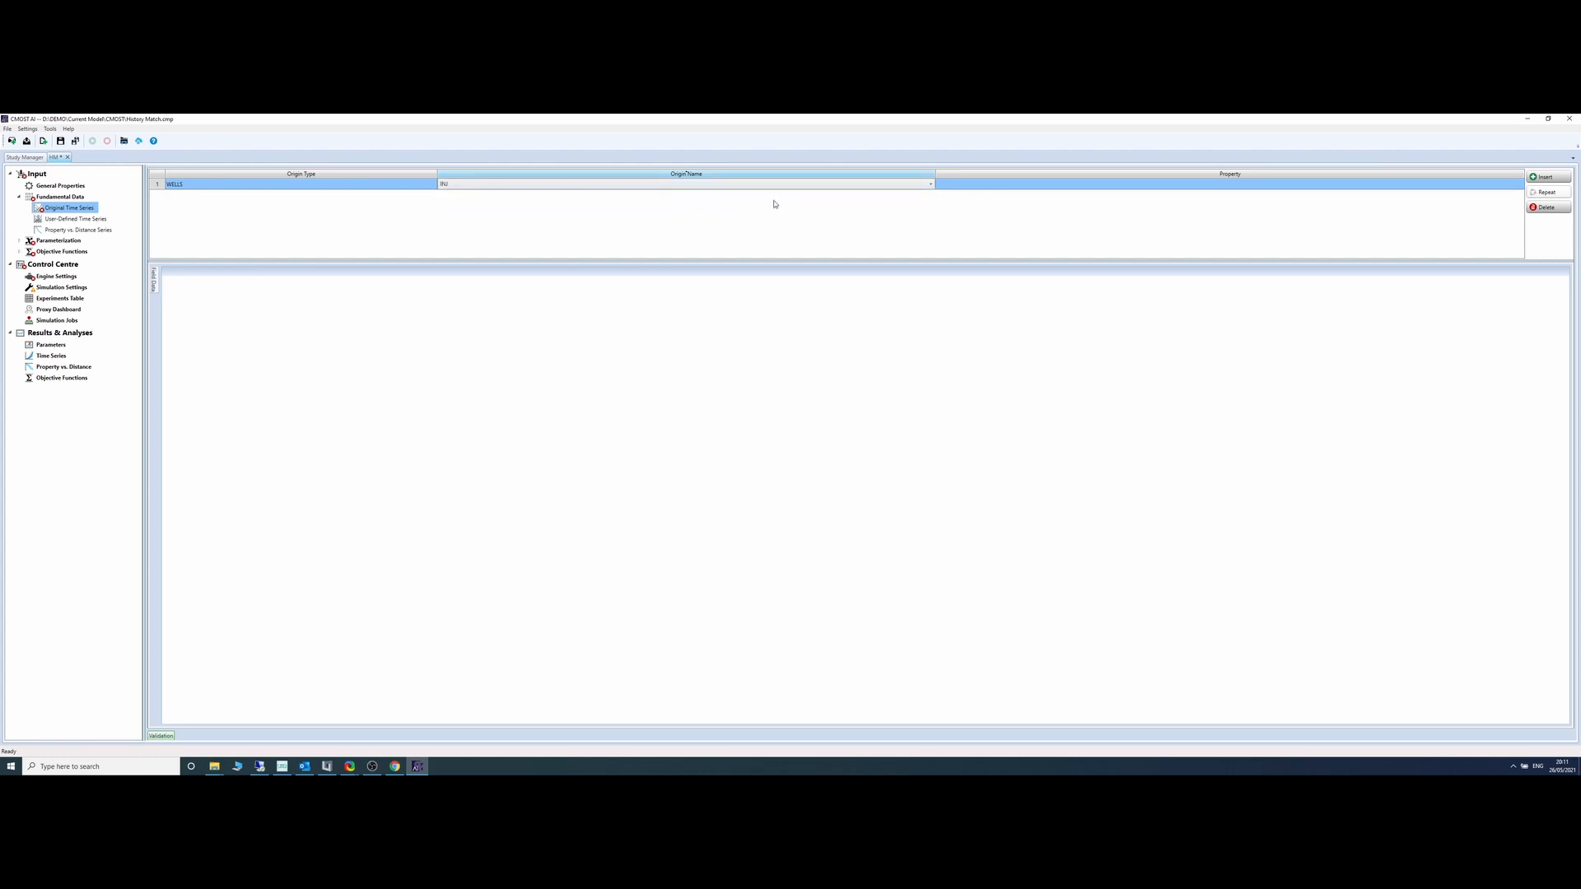
Step: Set the property of the INJ time series to Well Bottom-hole Pressure
click(1020, 191)
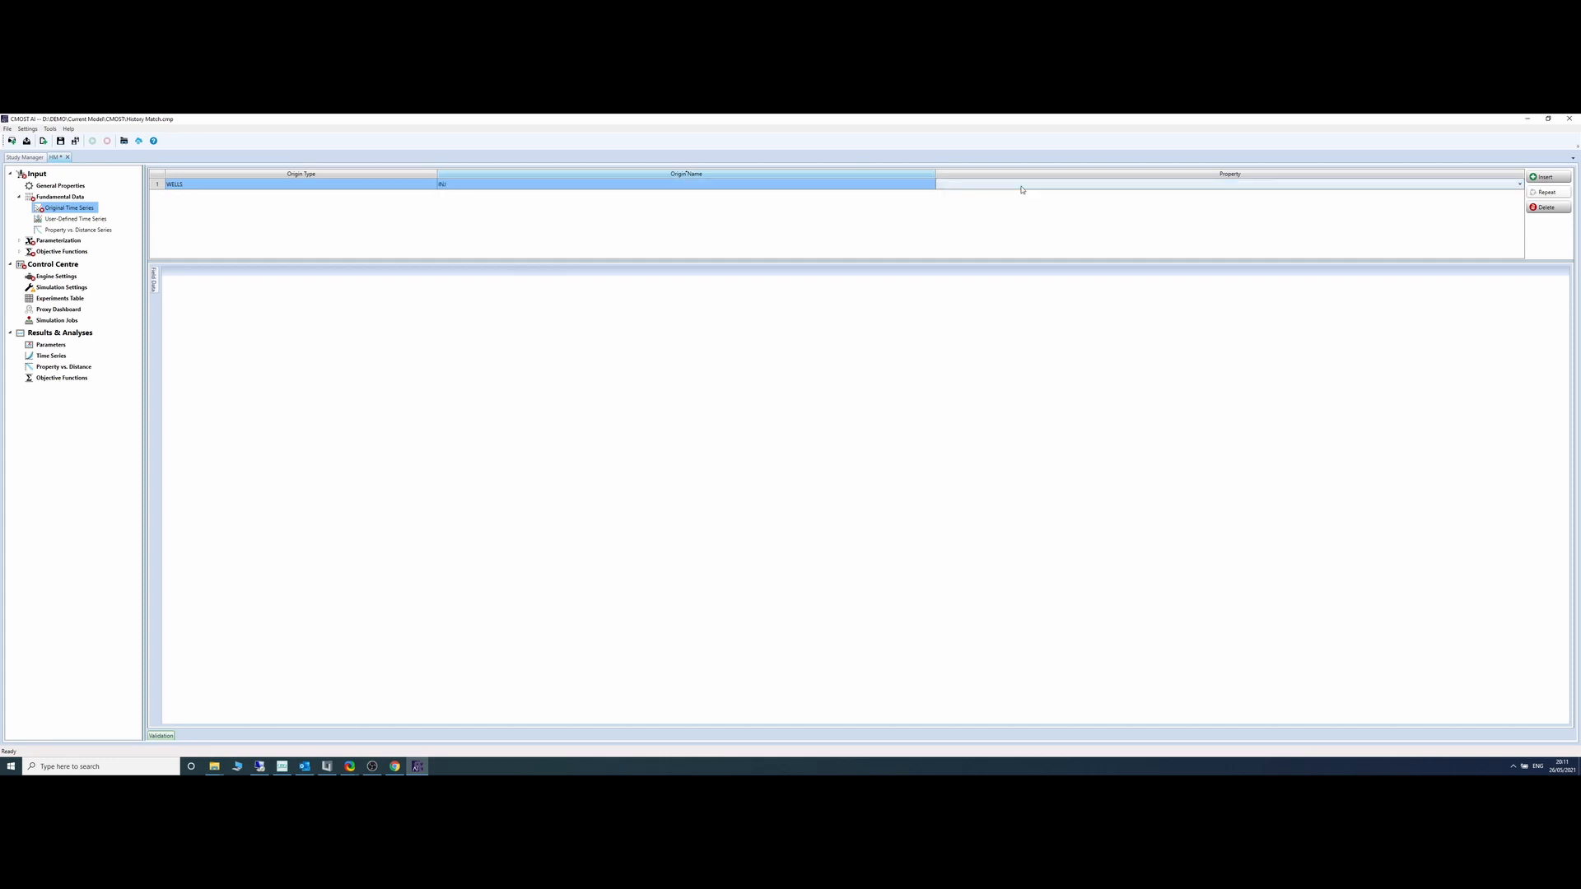
click(1021, 189)
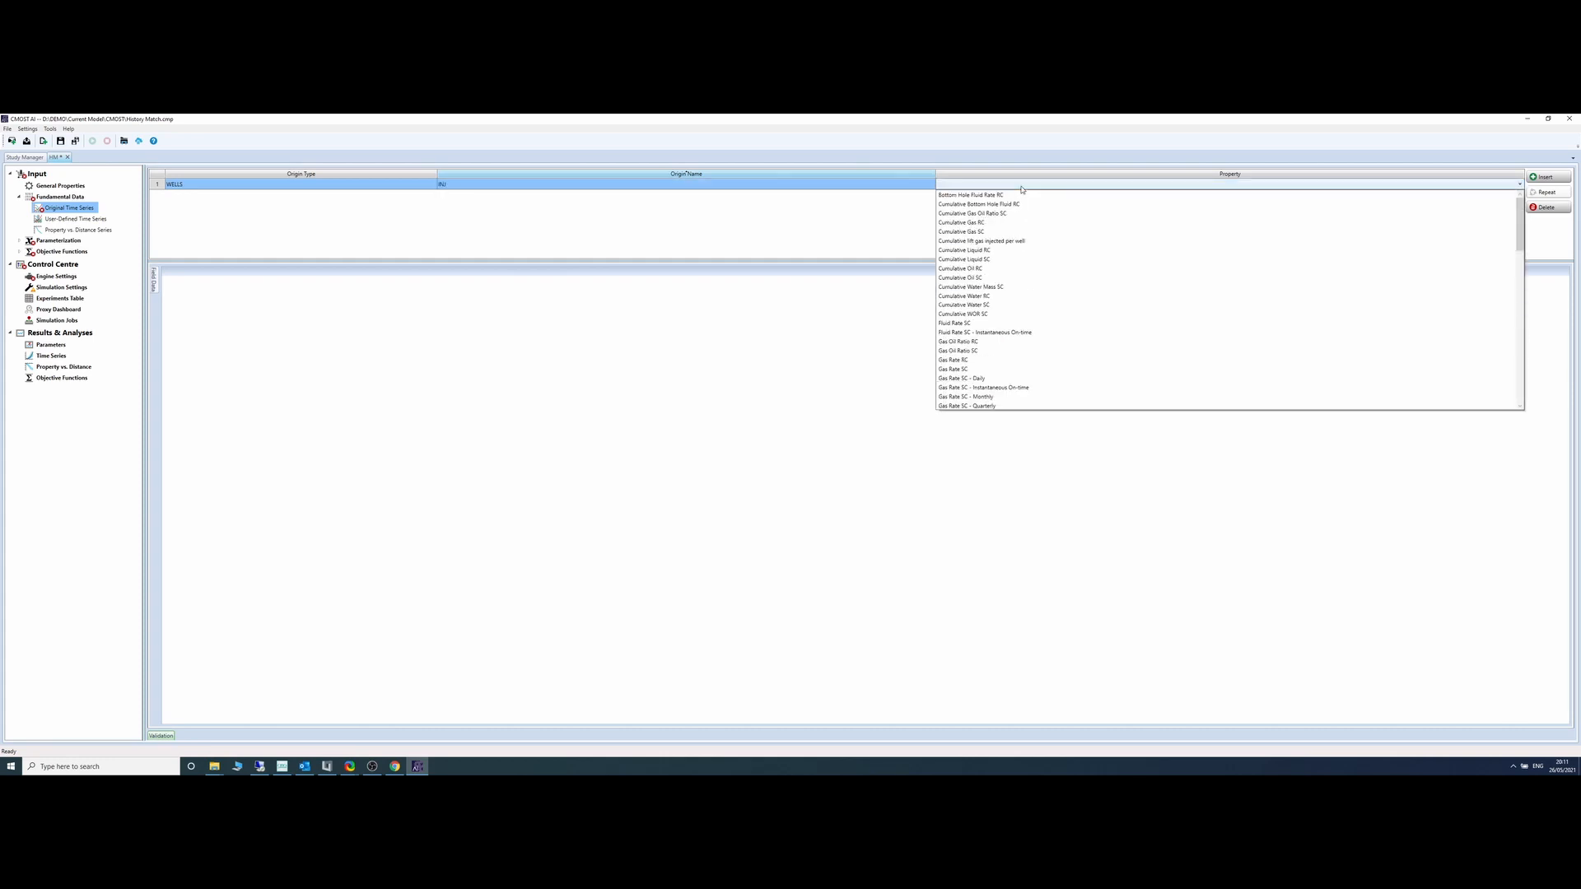
text(we)
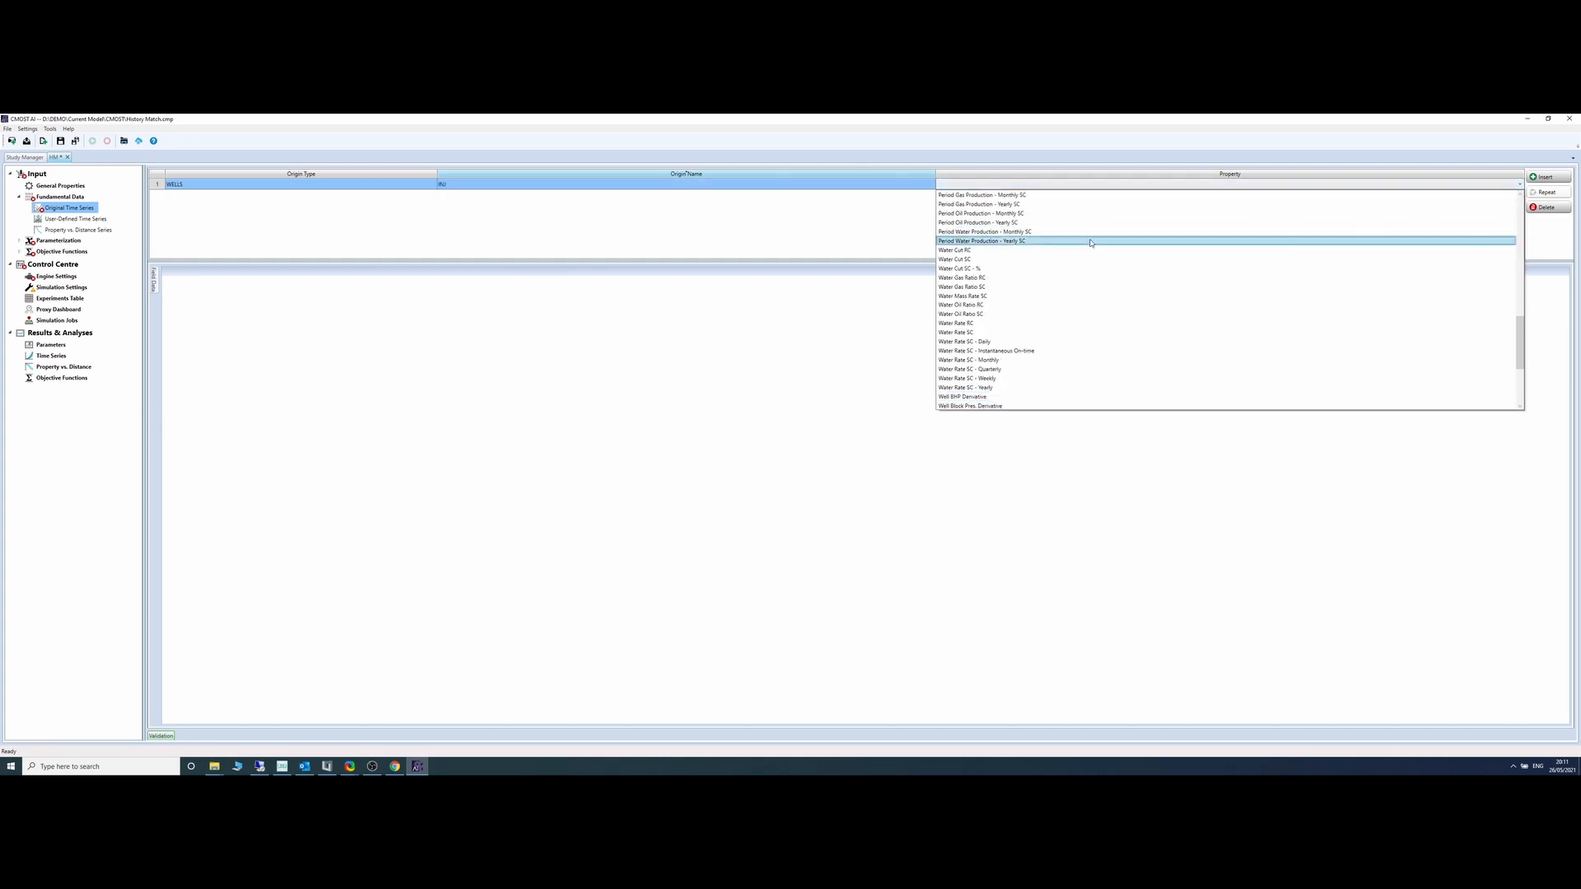
scroll(1087, 289, down, 1)
click(1021, 398)
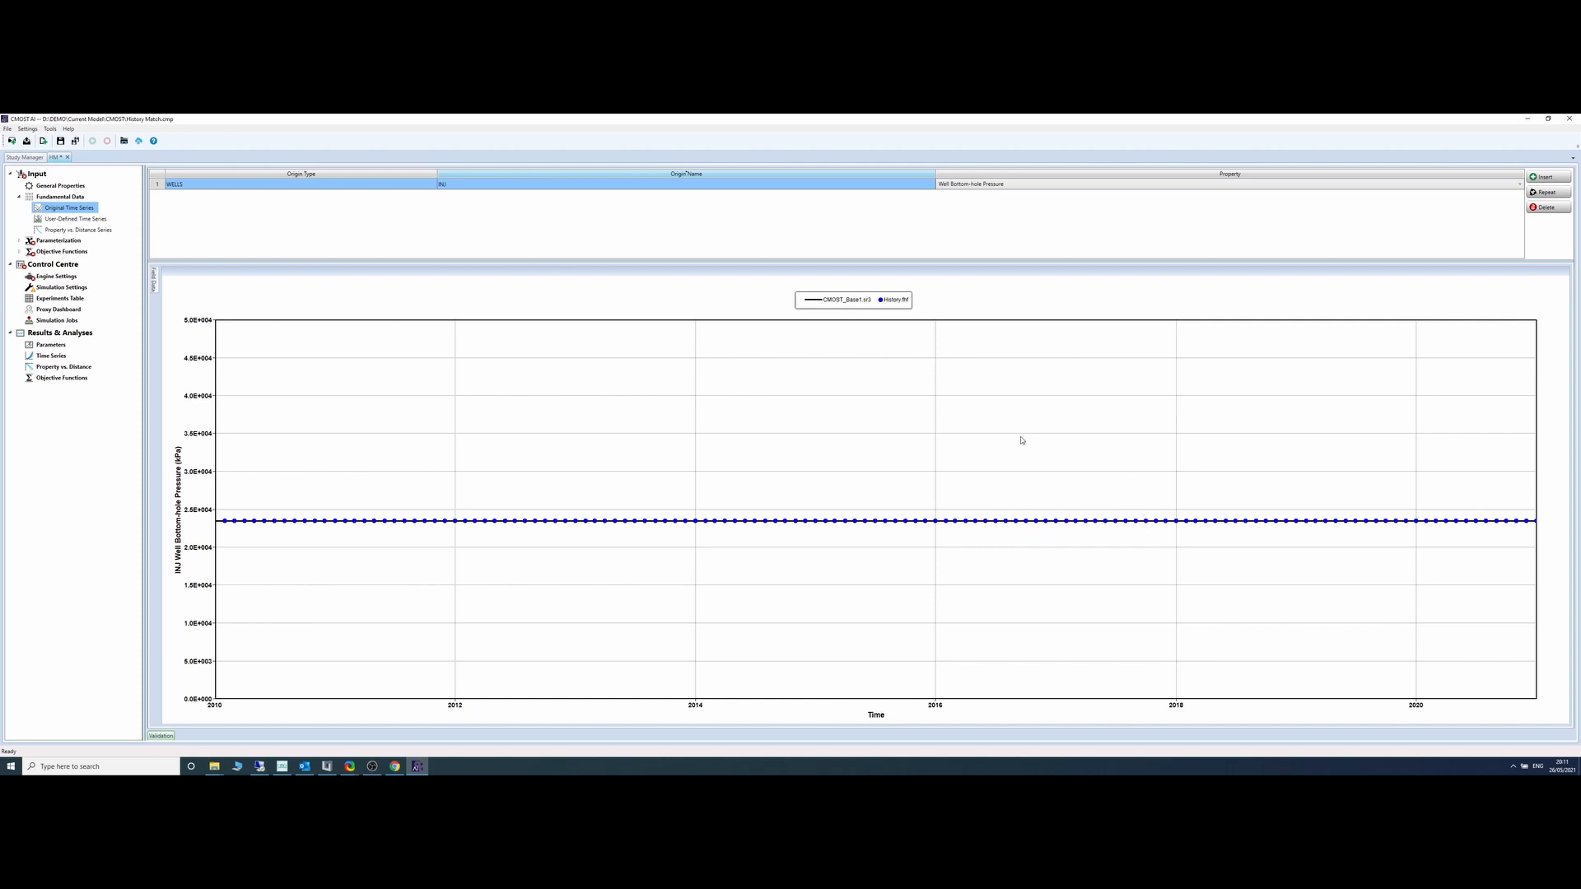
Step: Repeat the bottom-hole pressure series for PROD-1 and PROD-2 and view both wells' plots against the history data
click(1544, 193)
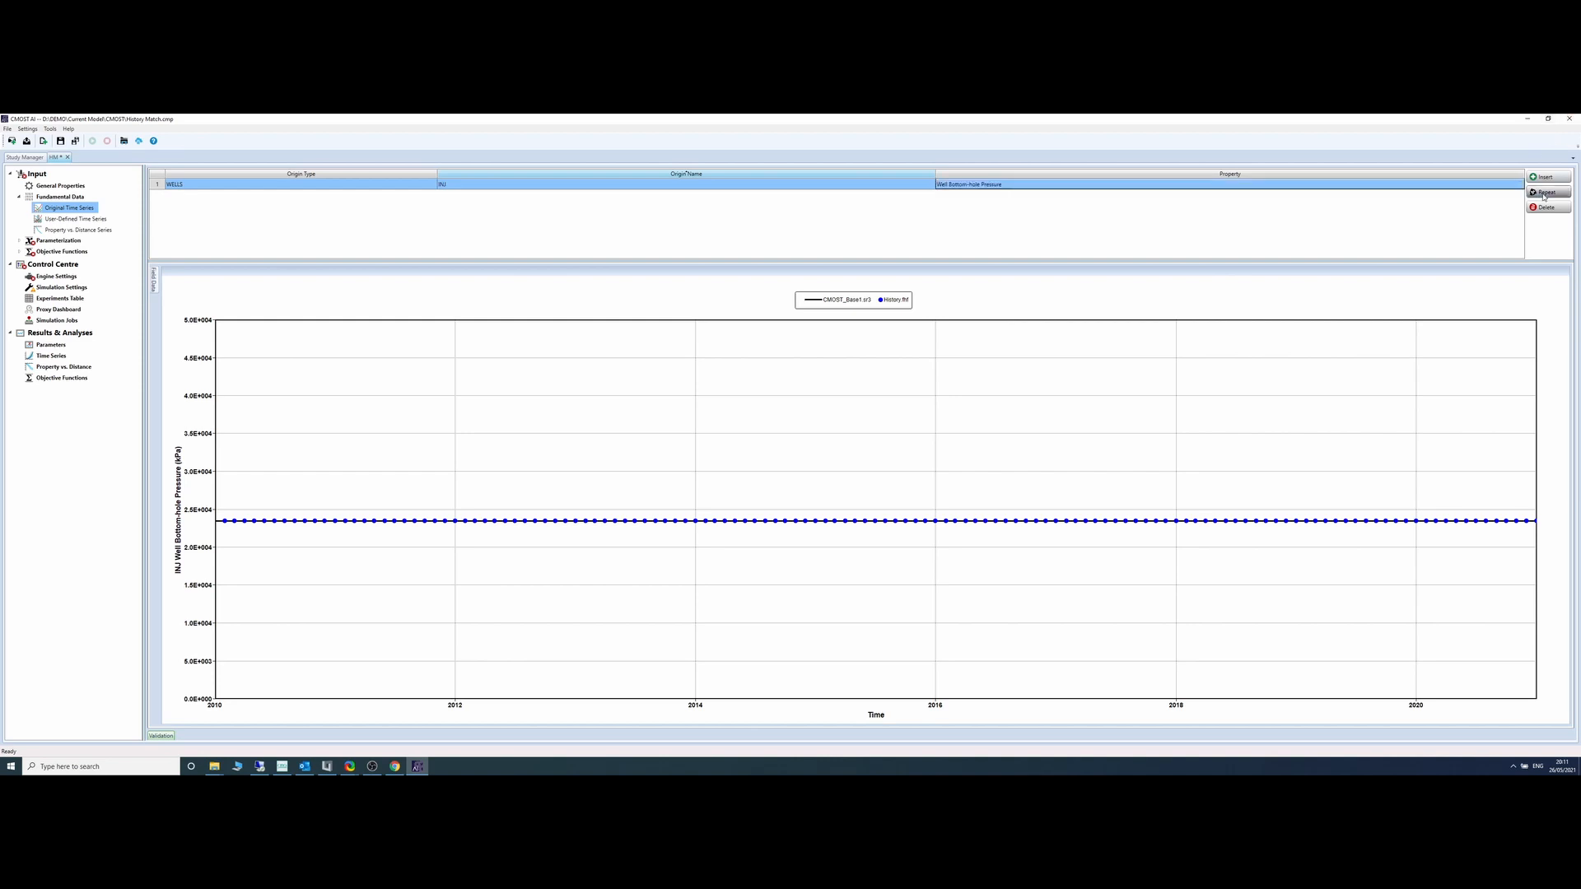
click(1544, 193)
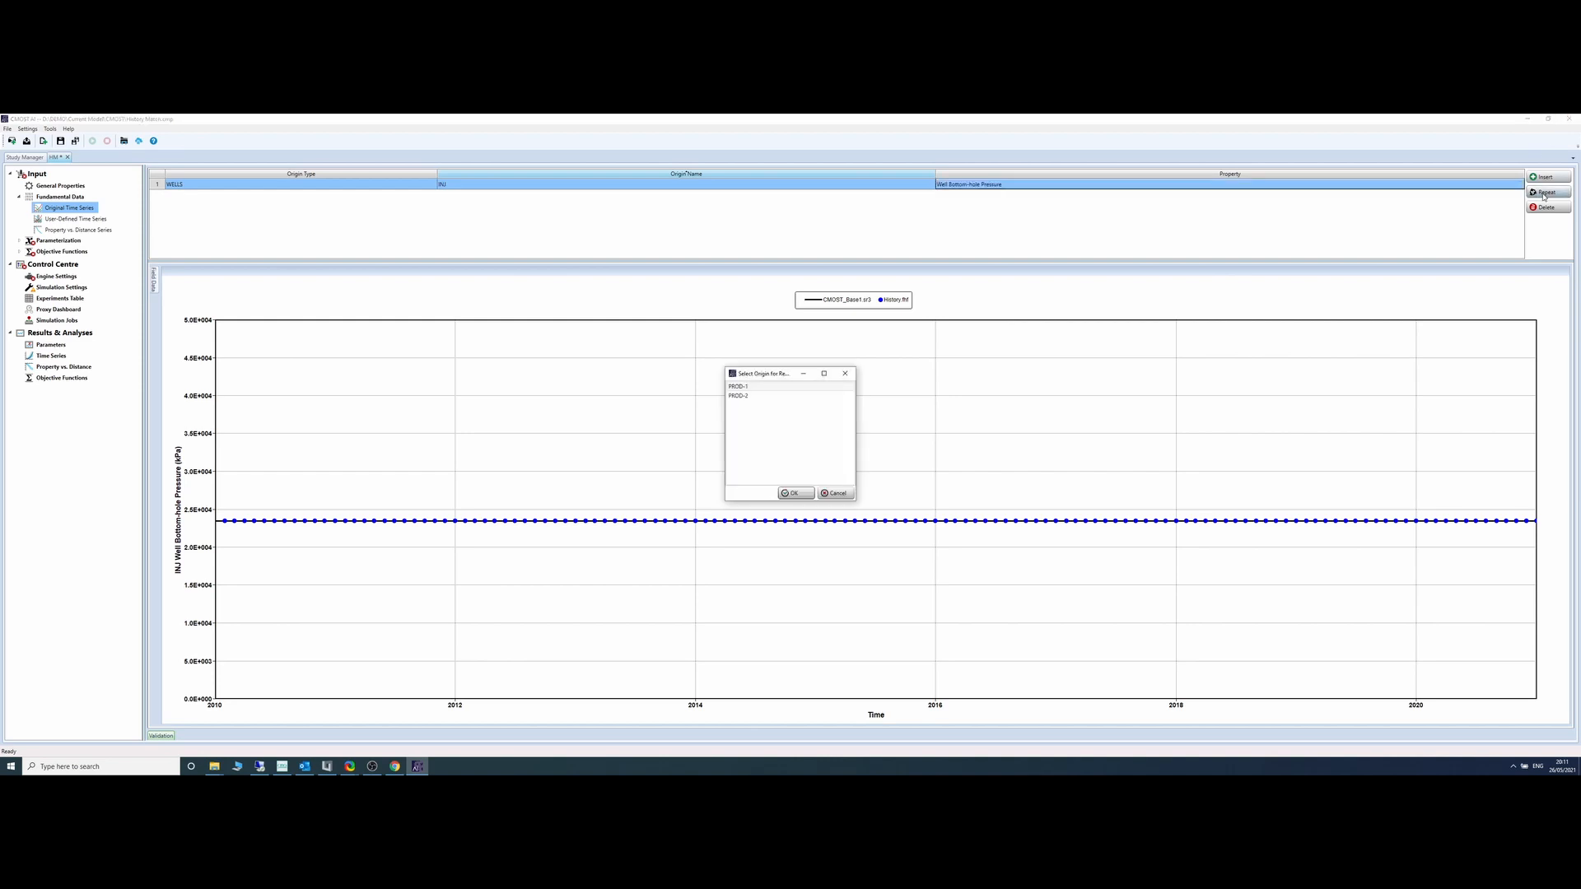
shift+click(750, 397)
click(793, 493)
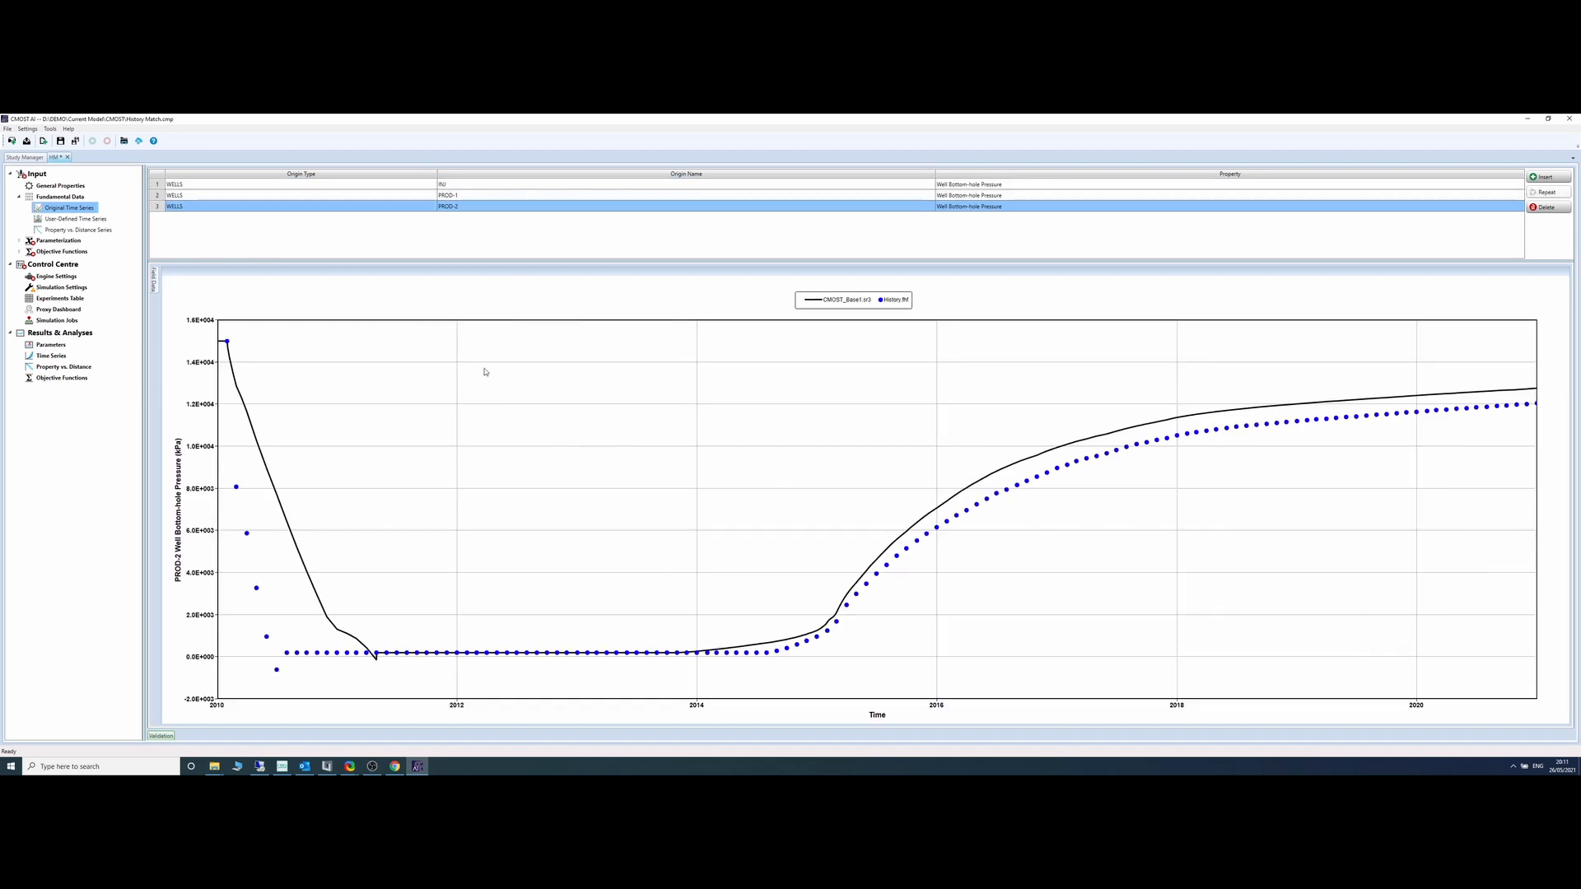
click(258, 195)
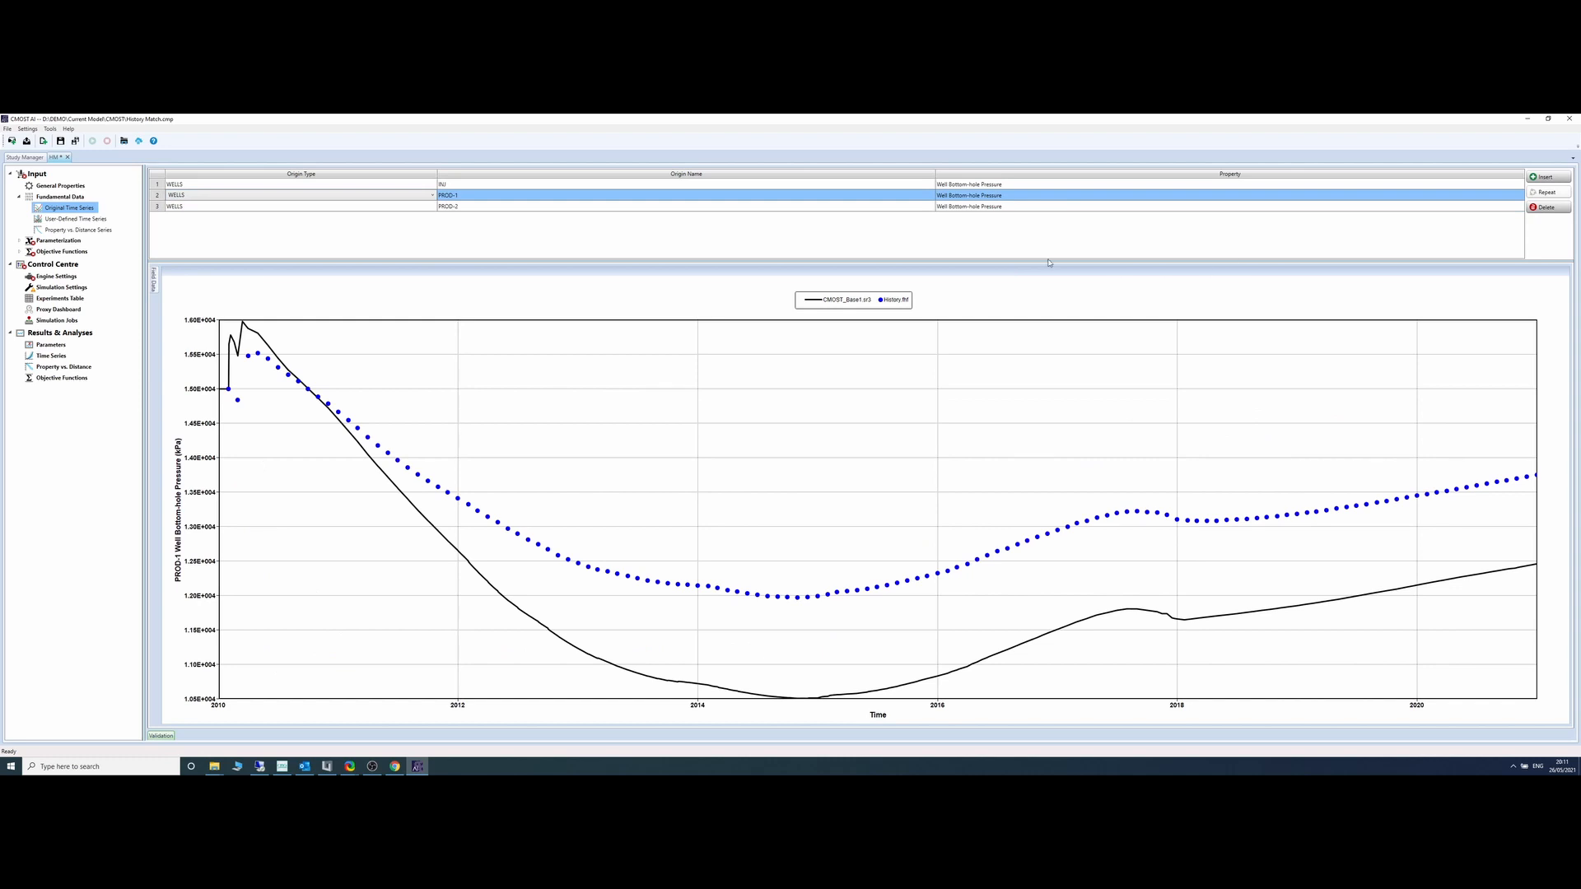
click(590, 207)
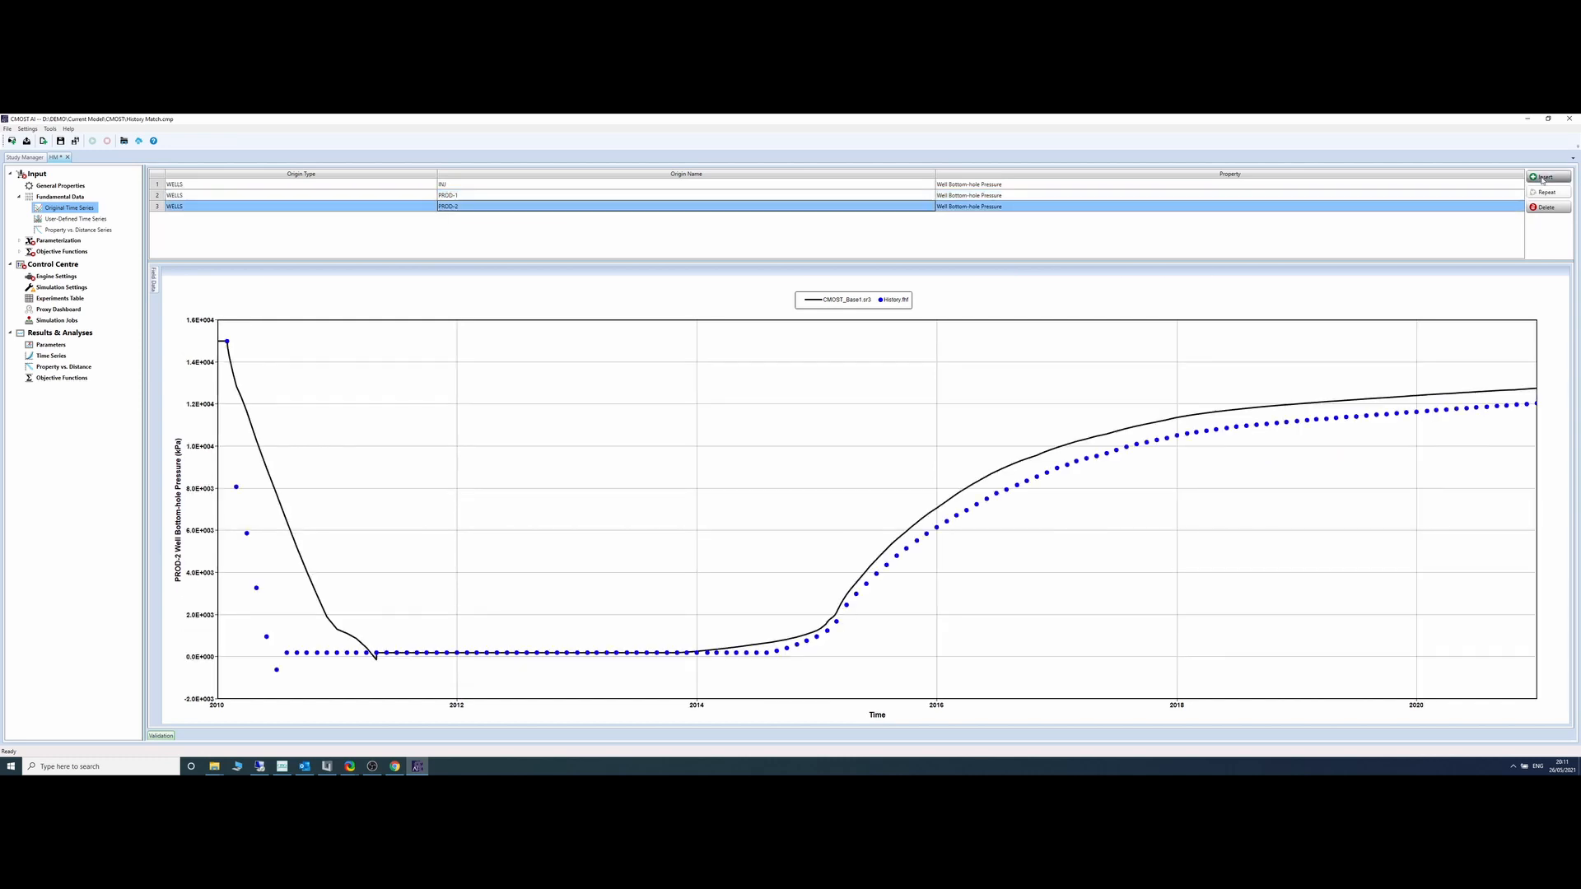
Step: Insert another original time series for well INJ with the property Liquid Rate SC
click(1548, 177)
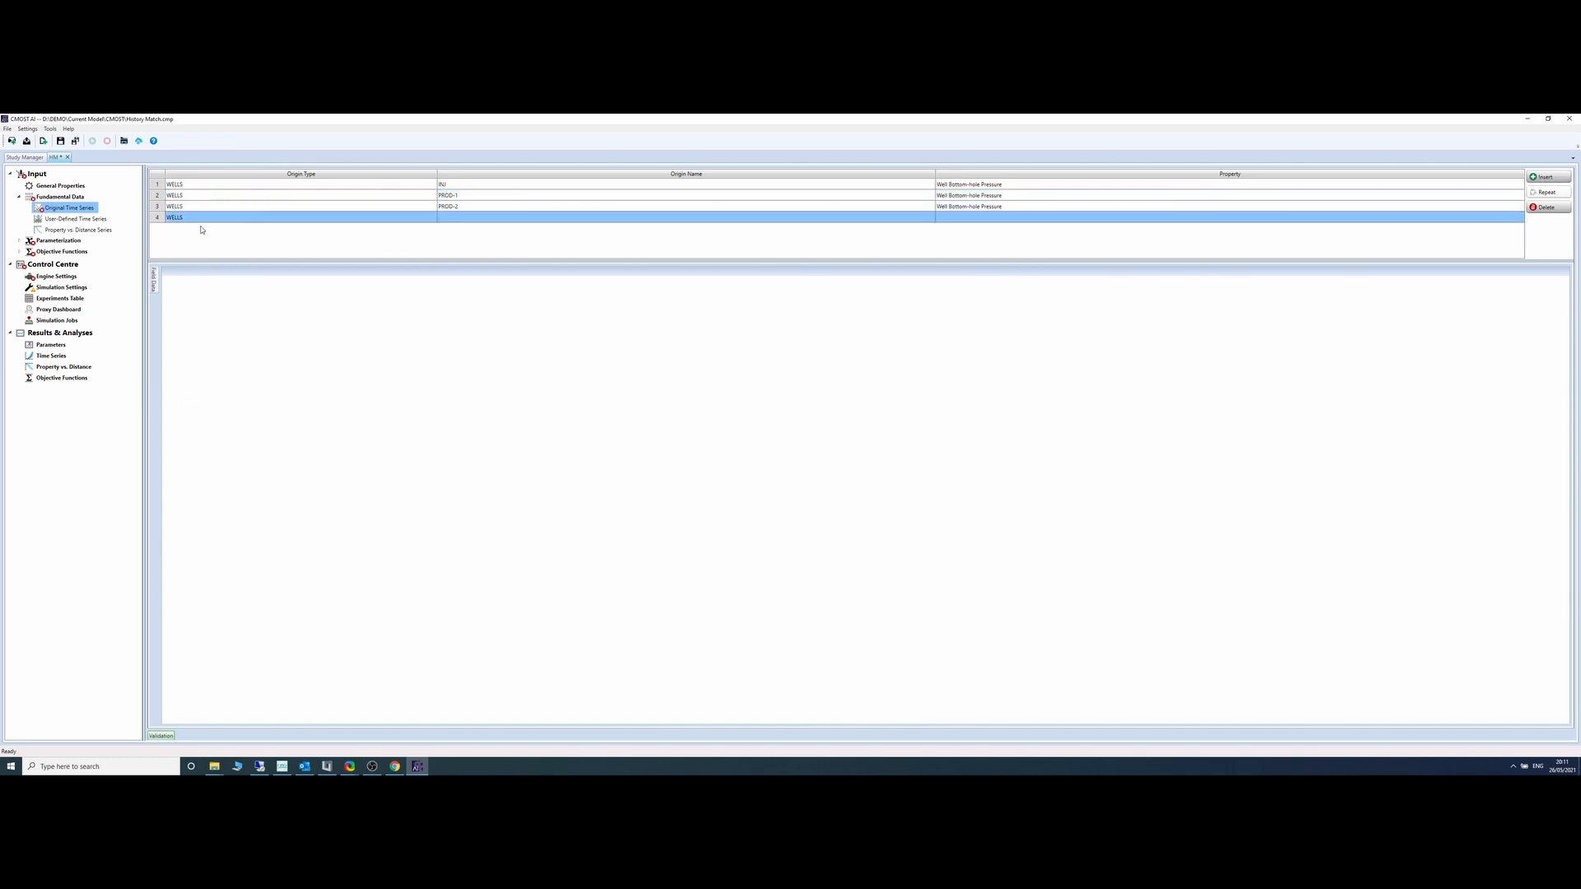
click(485, 218)
click(483, 219)
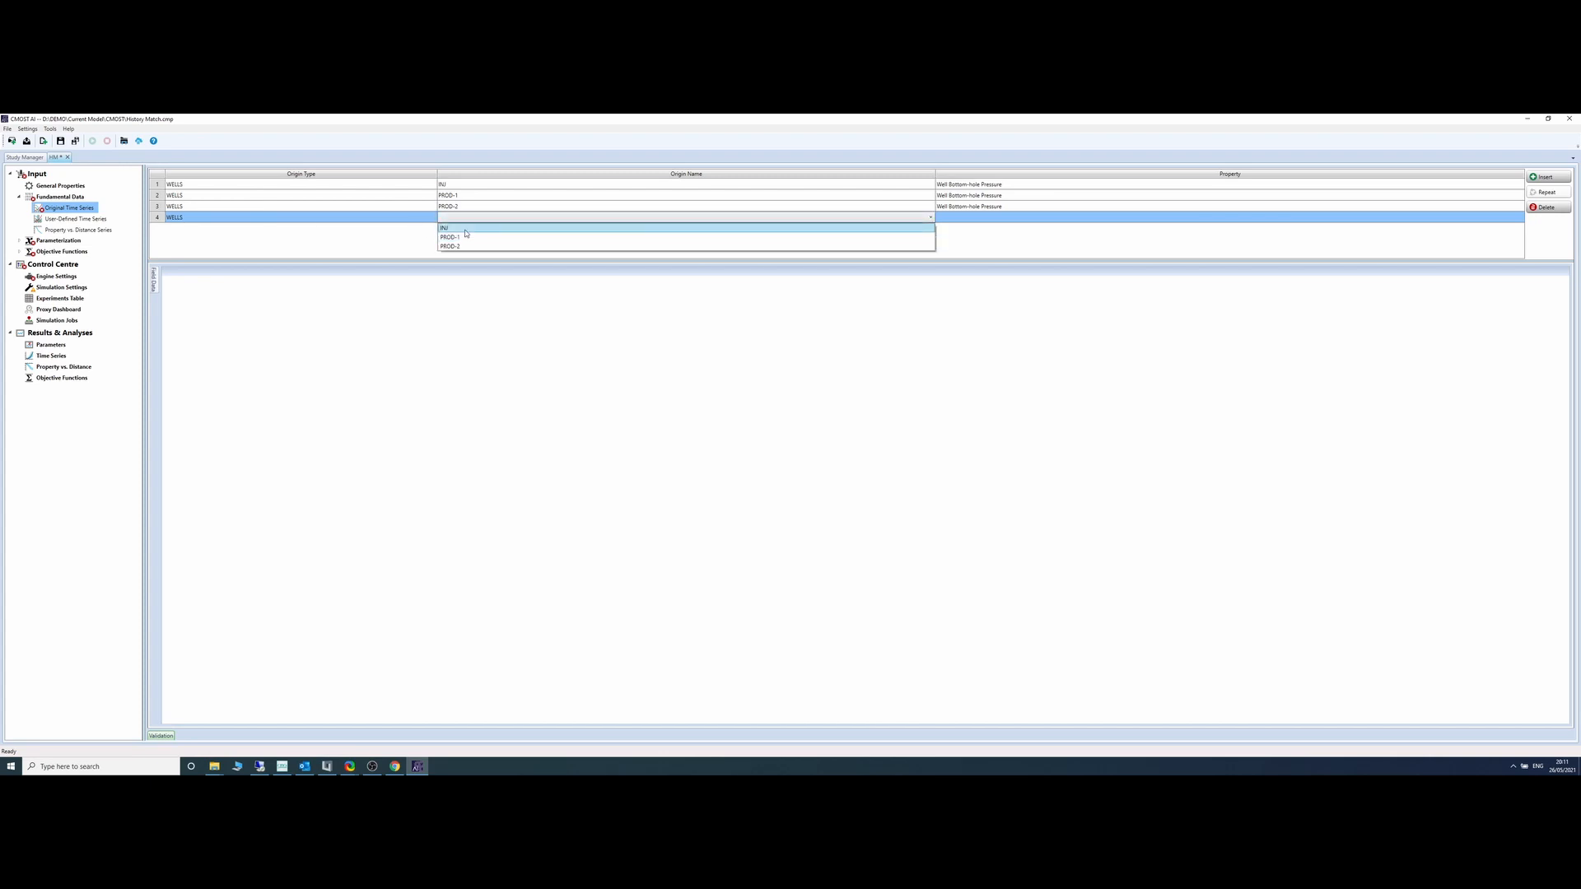
click(461, 228)
click(1004, 219)
click(1004, 219)
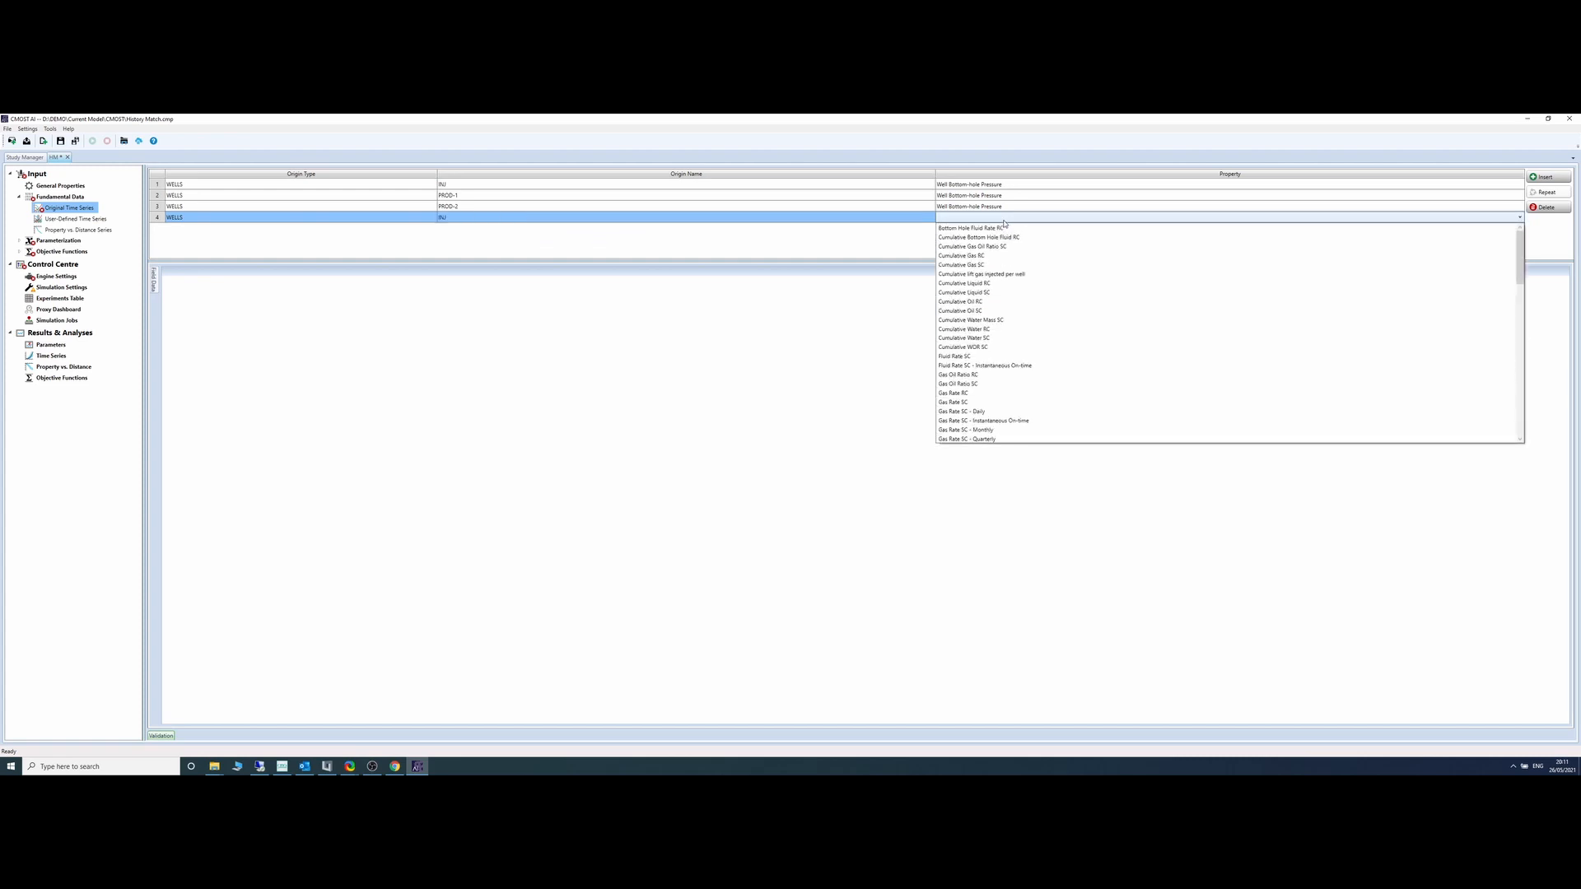
key(l)
key(Down)
key(Down)
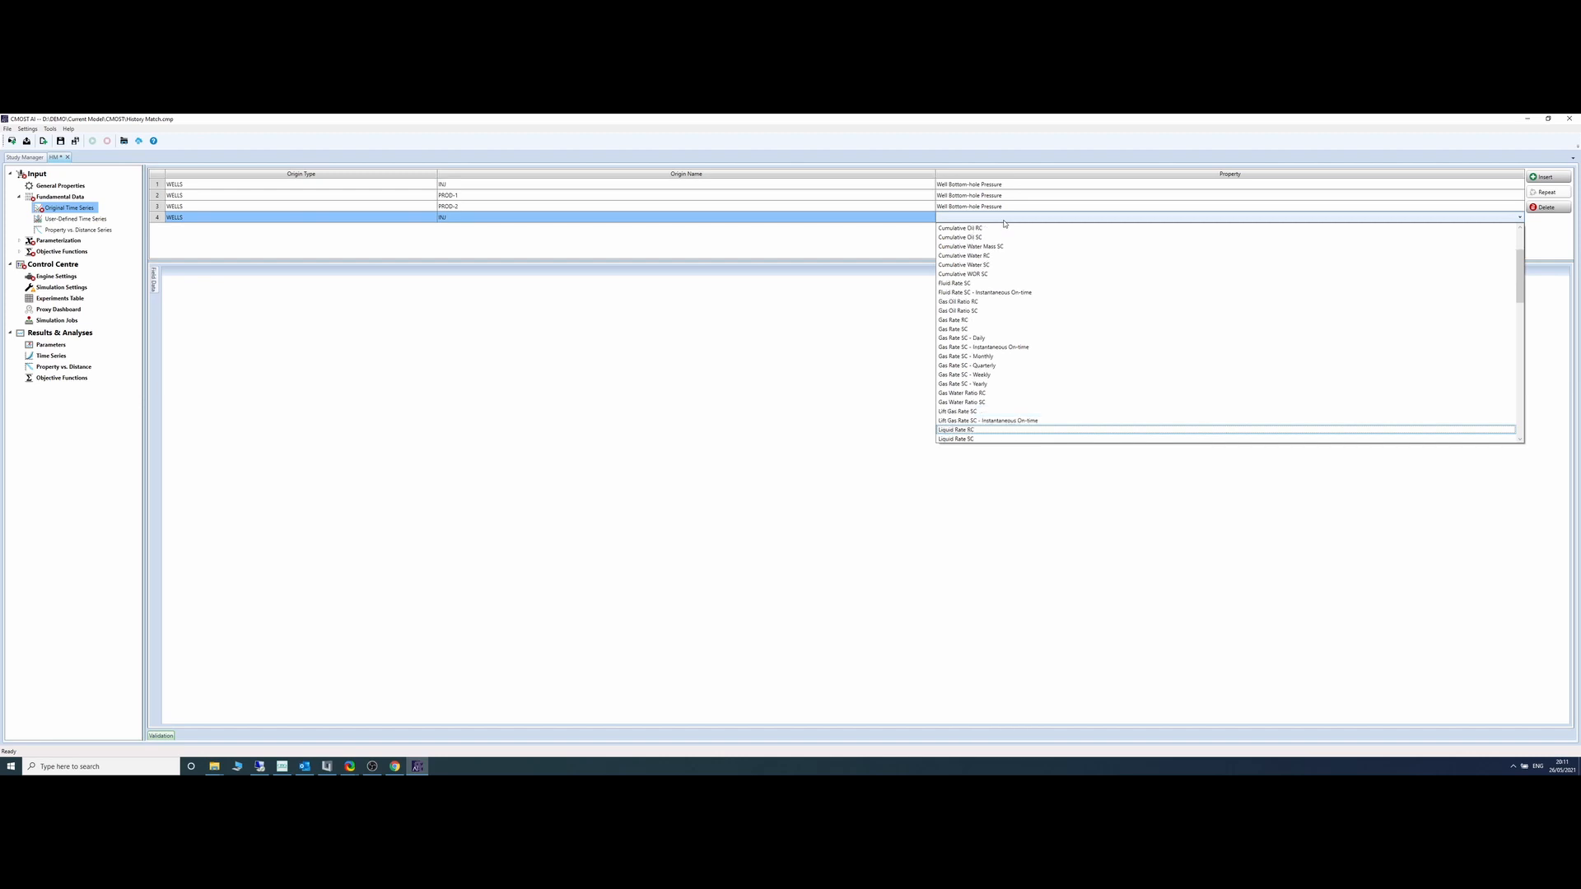
key(Down)
key(Return)
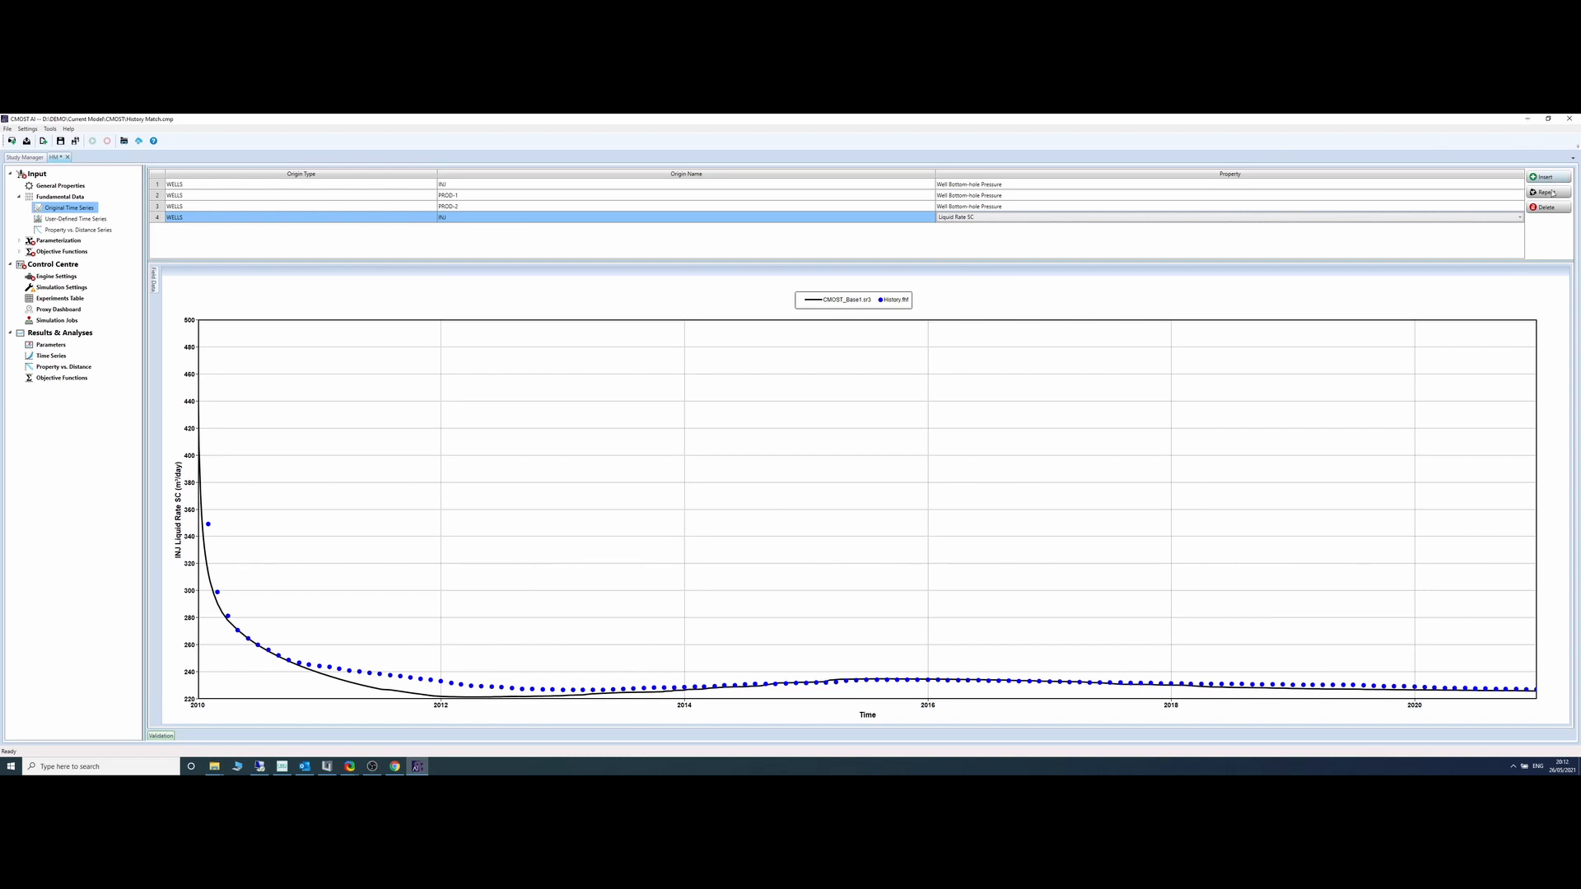
Step: Repeat the Liquid Rate SC time series for wells PROD-1 and PROD-2
click(1547, 193)
shift+click(749, 396)
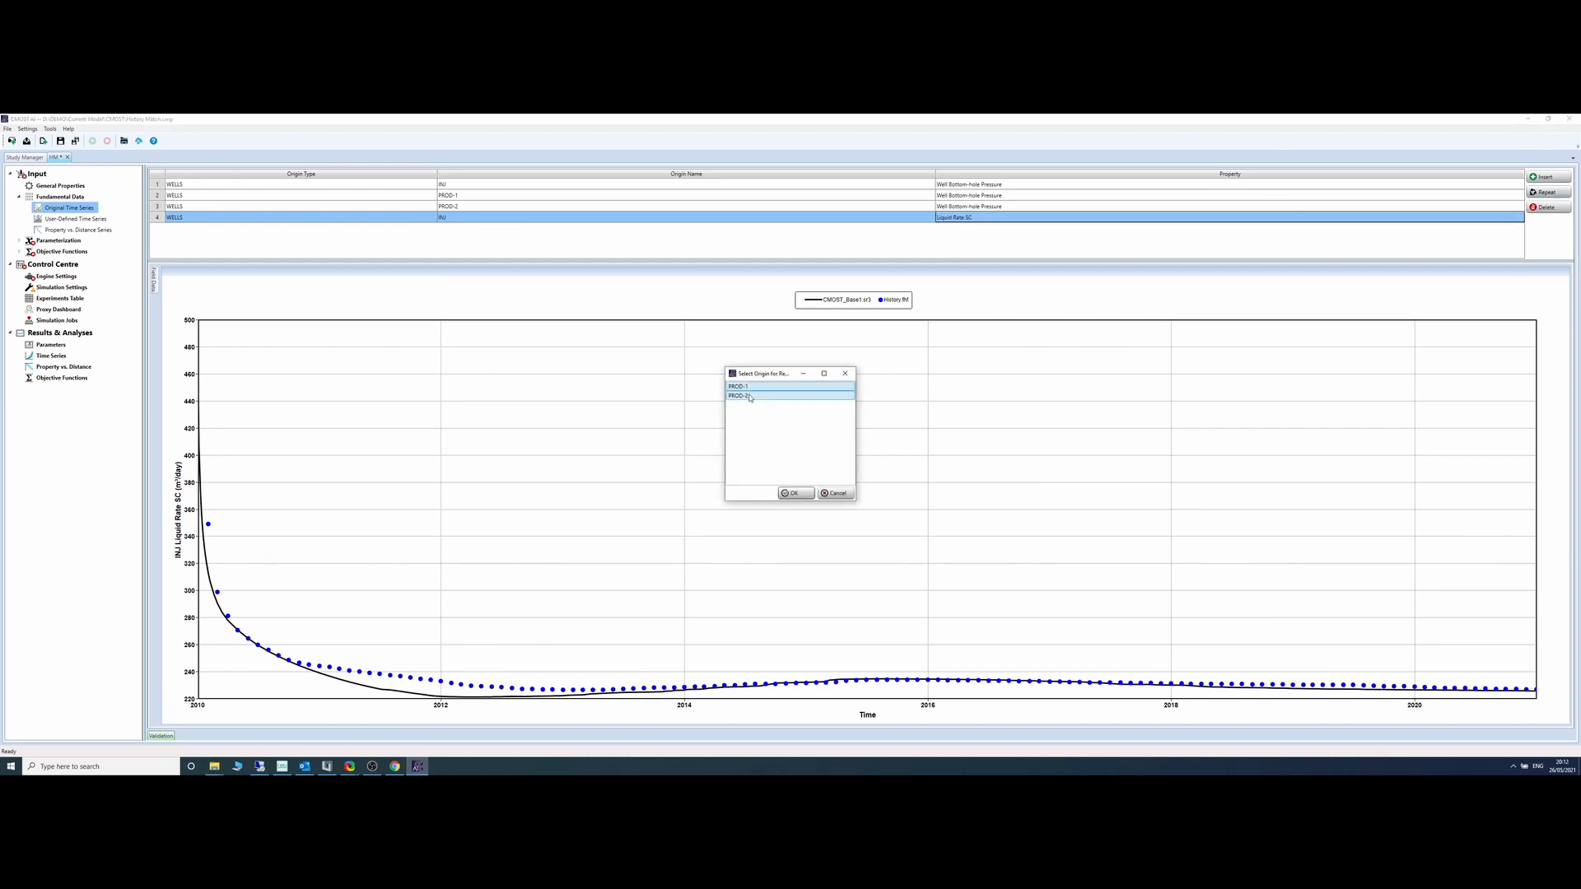
click(796, 493)
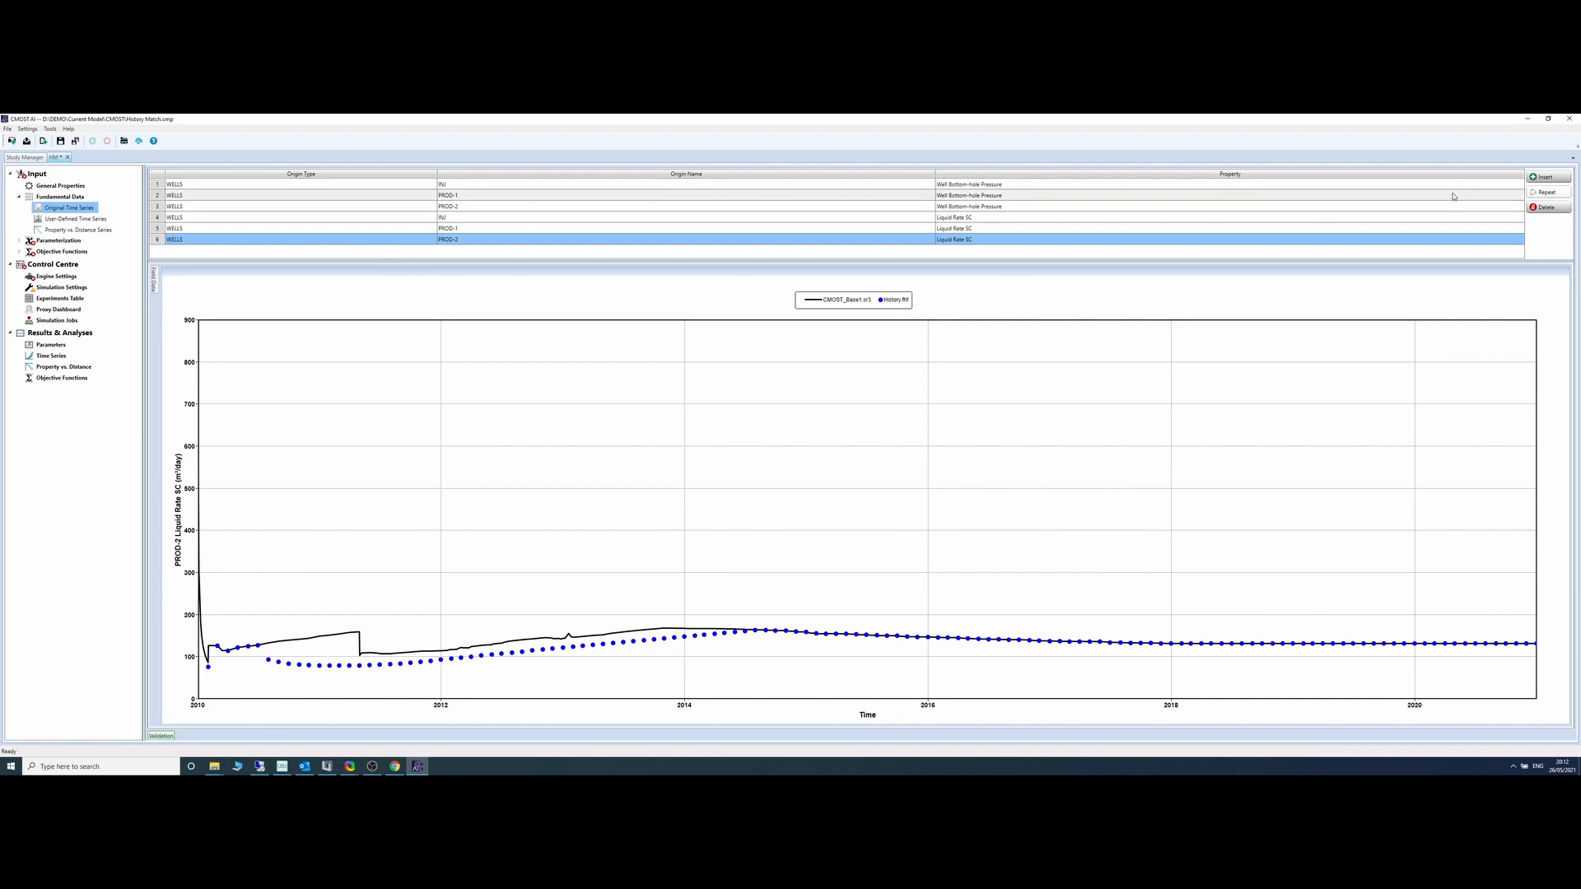
Step: Insert another original time series for well PROD-1 with the property Water Cut SC
click(1546, 178)
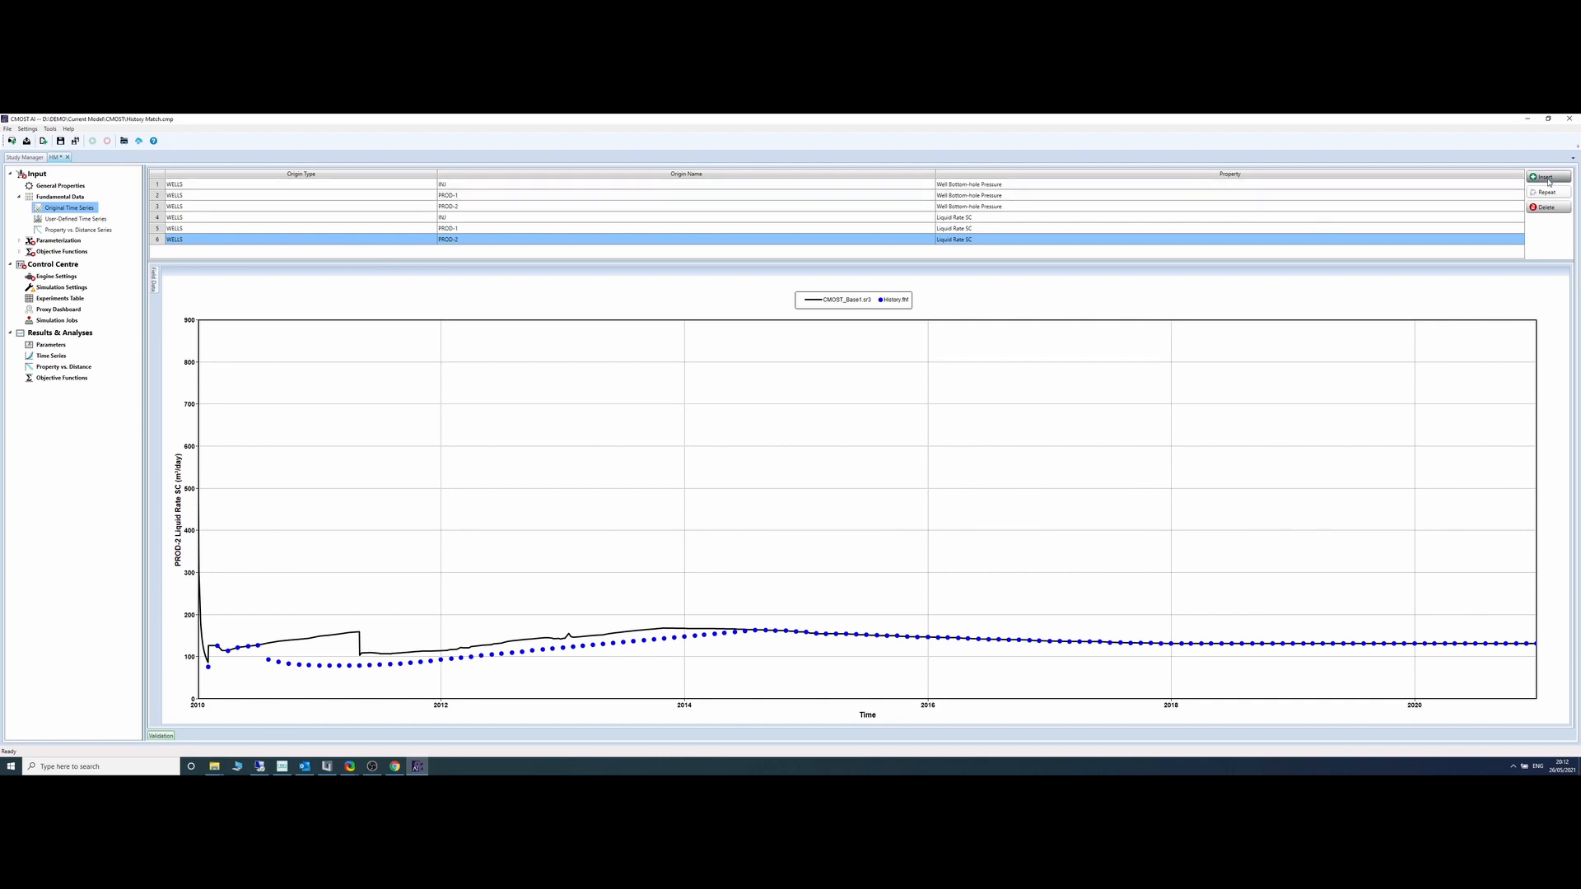
click(534, 251)
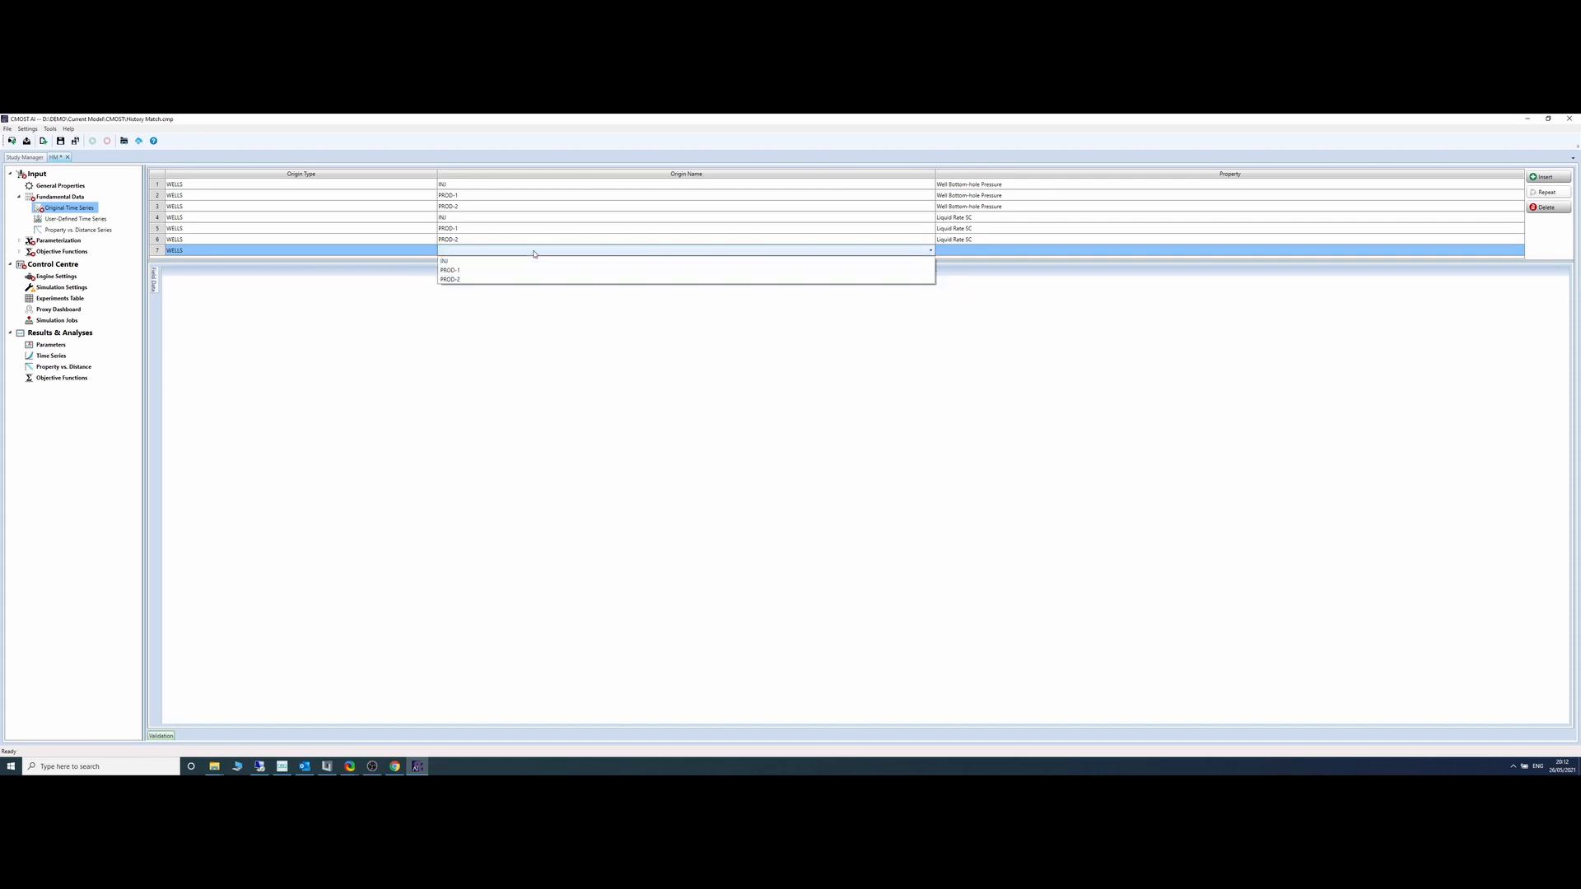
click(535, 270)
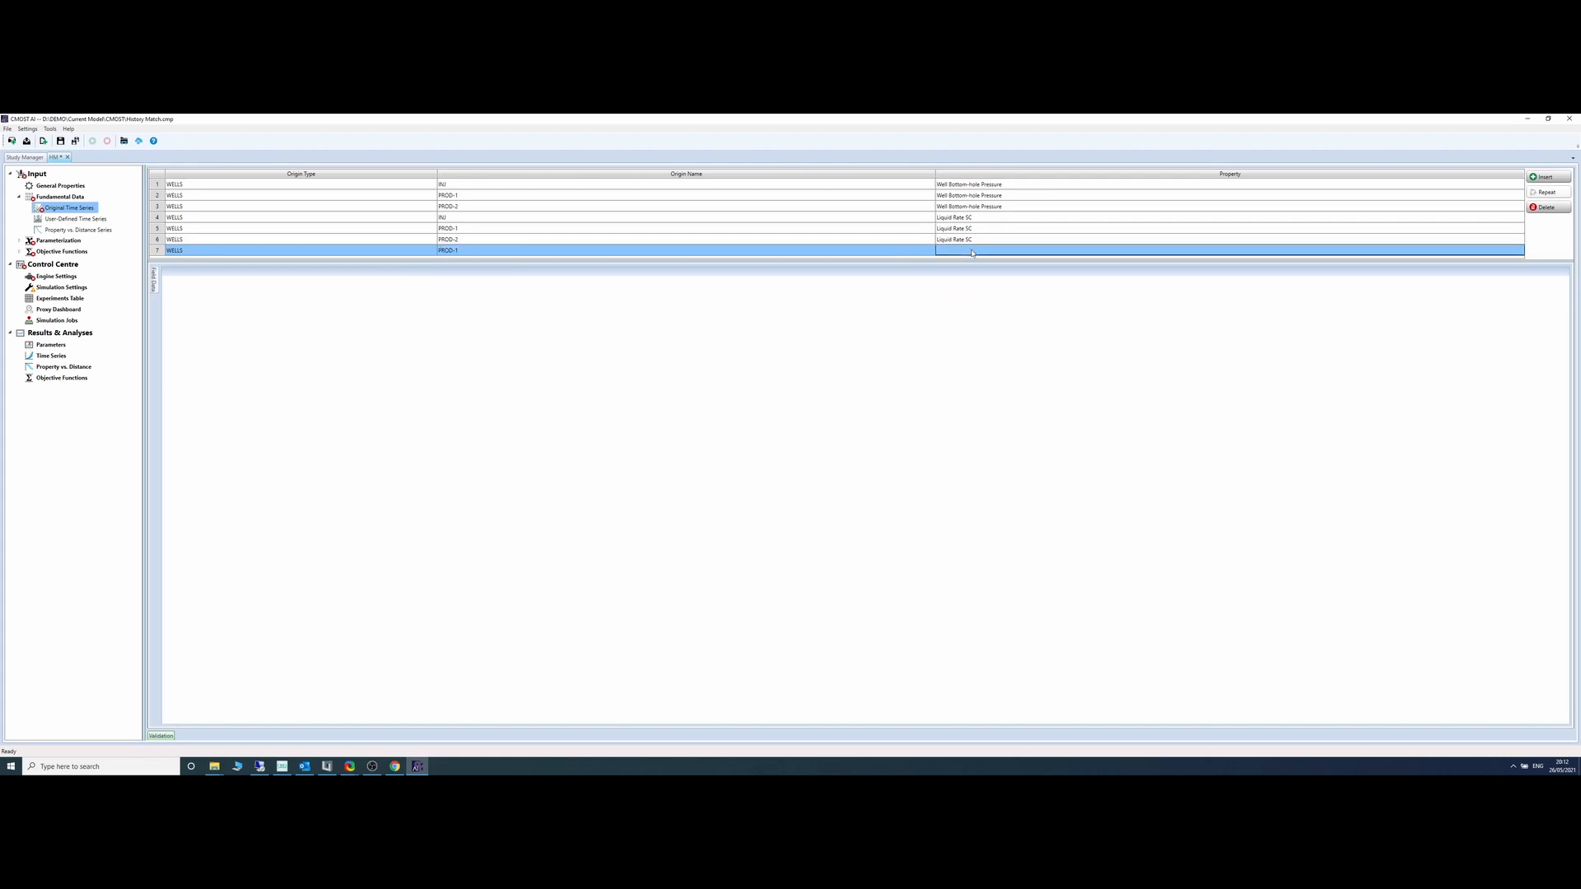
click(973, 252)
scroll(979, 452, down, 15)
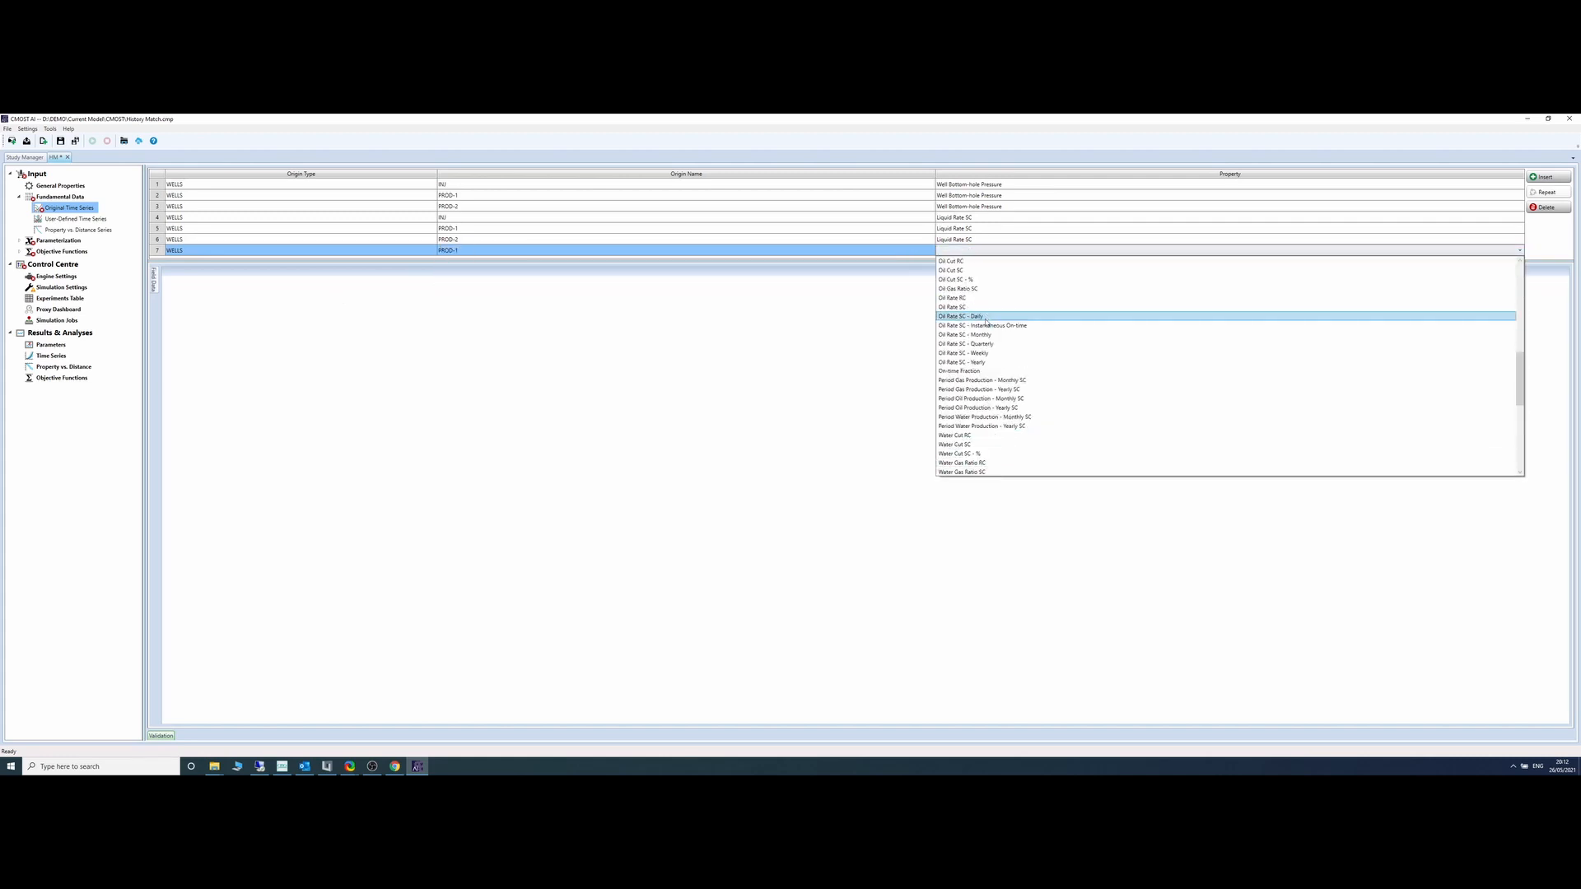
click(955, 444)
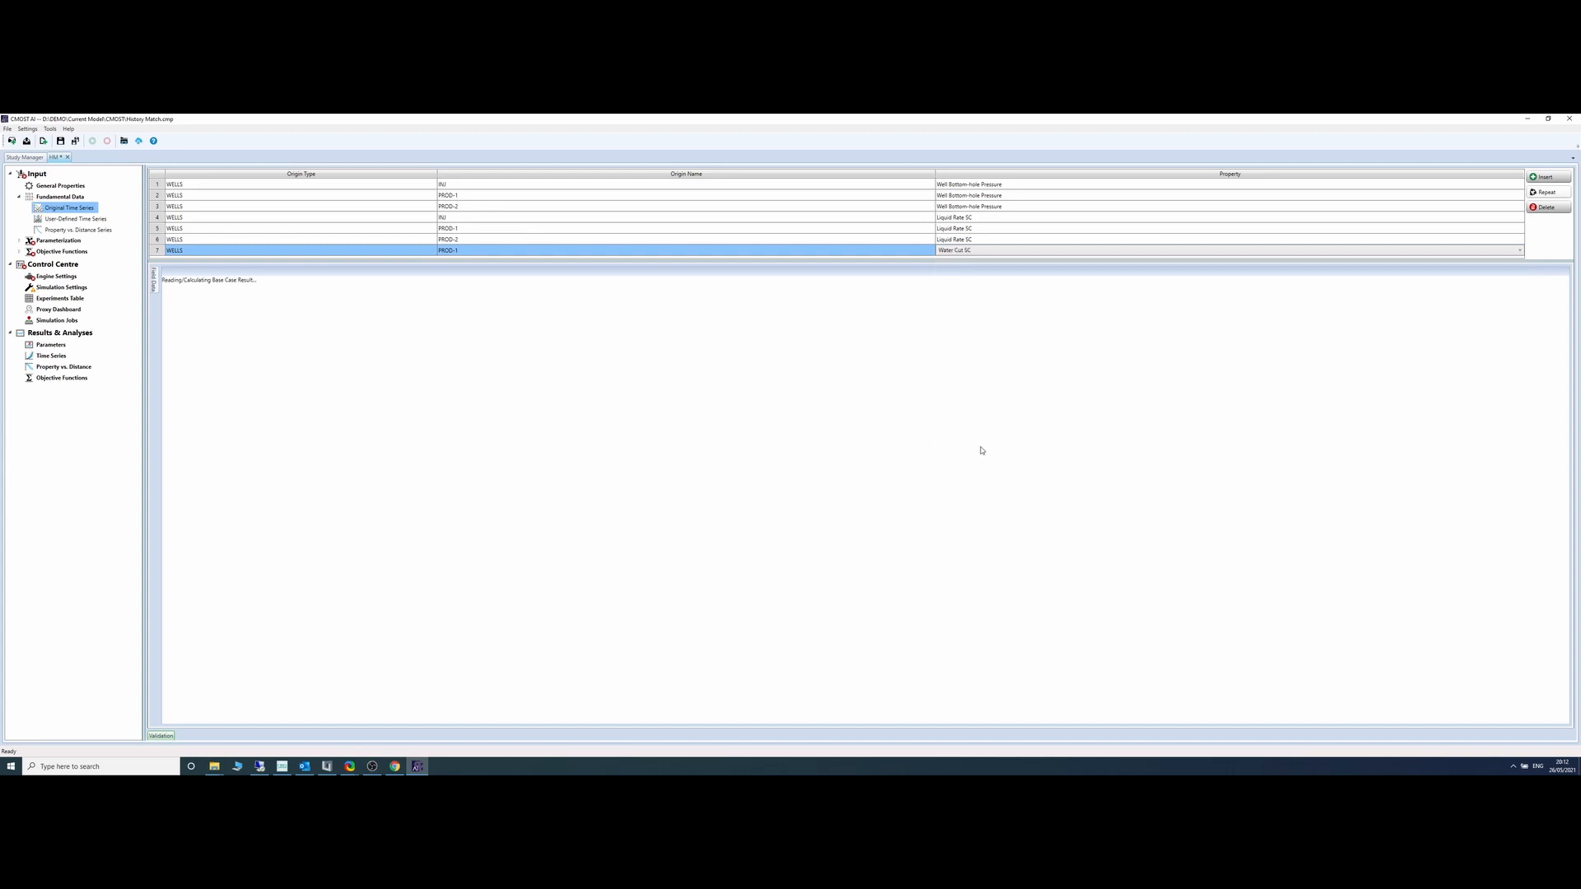
Step: Repeat the Water Cut SC time series for well PROD-2 and review the list of defined series
click(1564, 193)
click(754, 397)
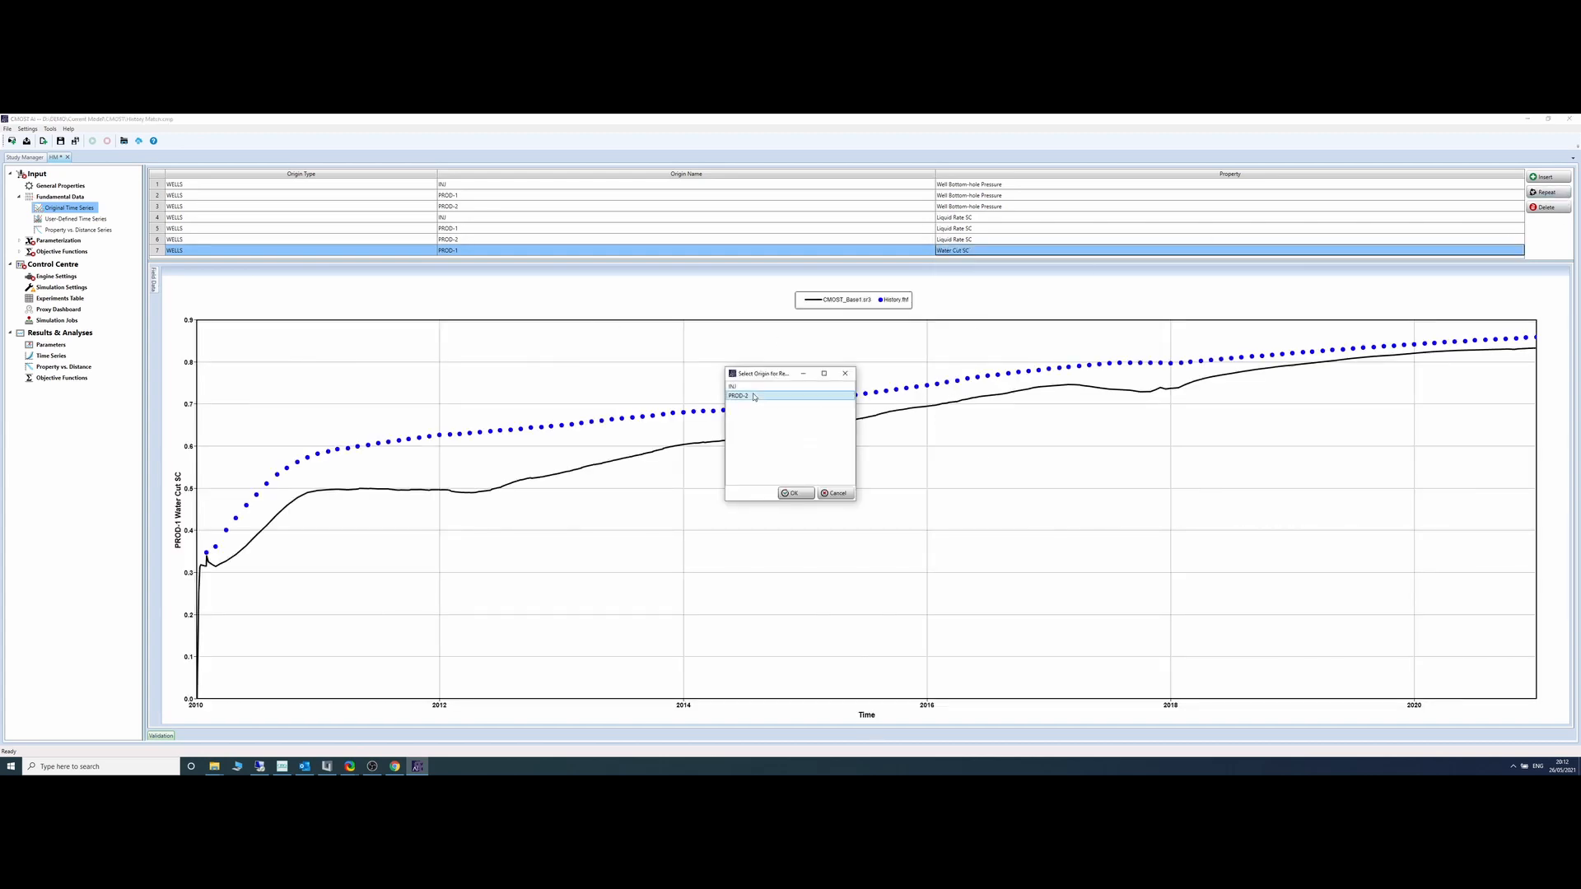
click(803, 494)
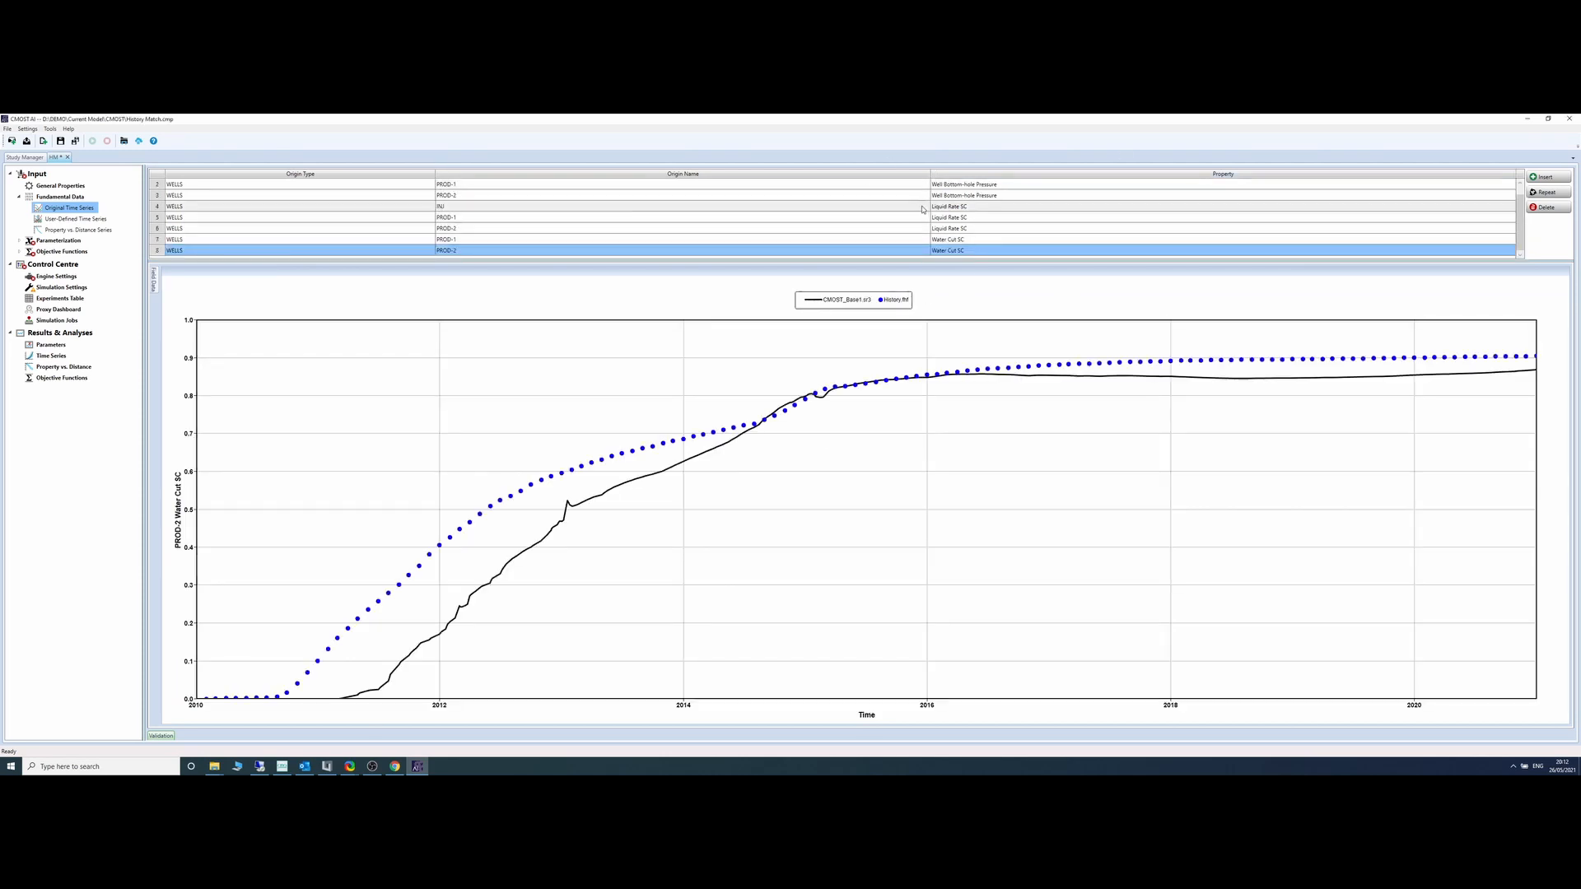
scroll(1048, 225, up, 1)
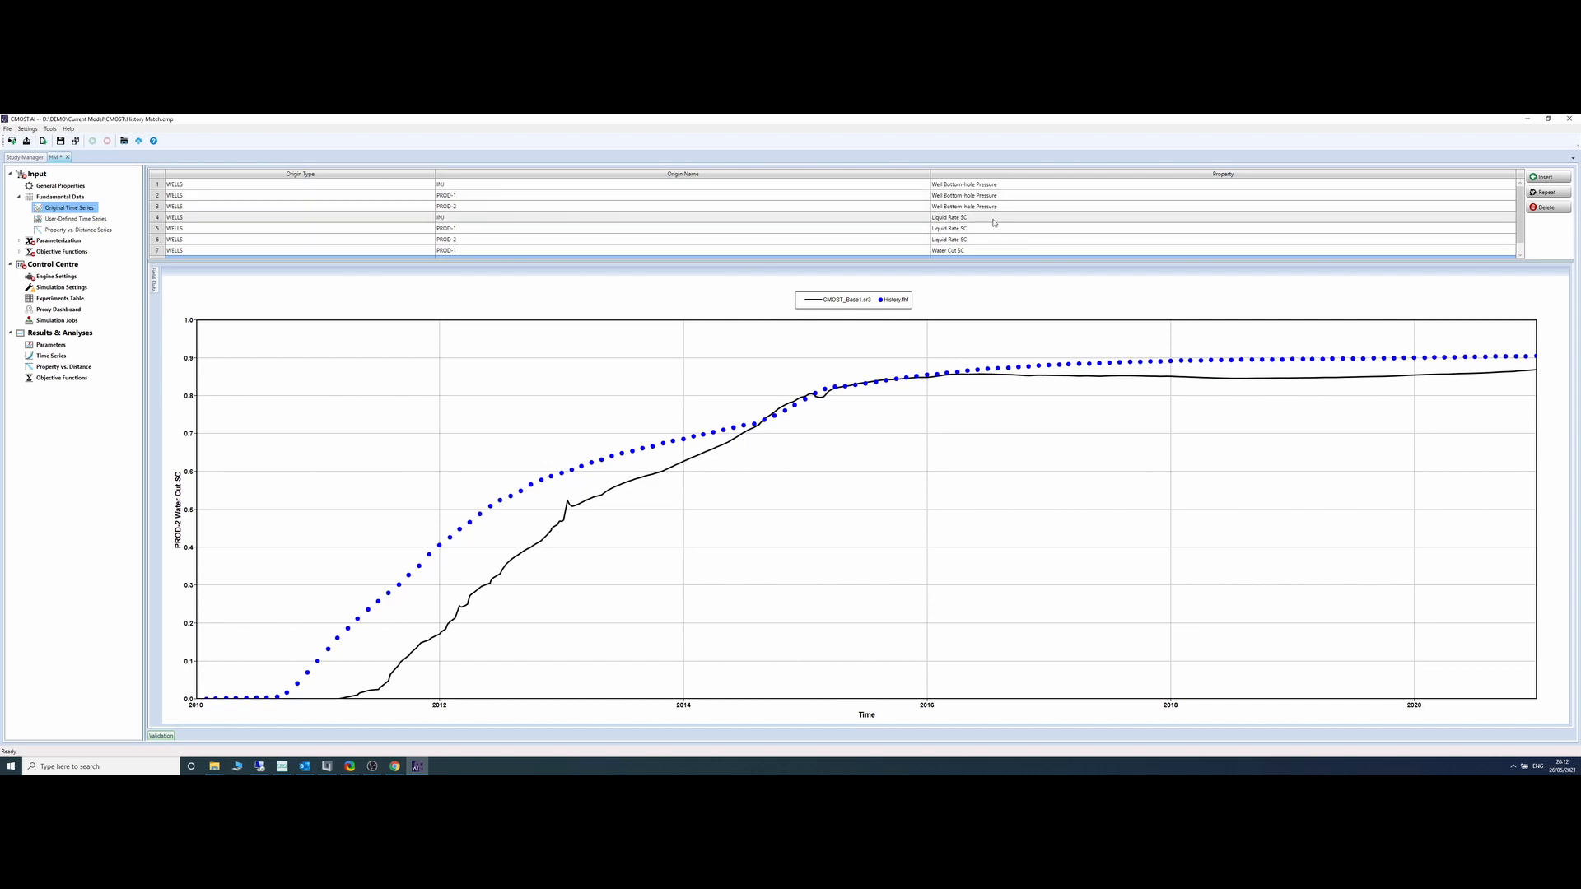
scroll(993, 223, down, 1)
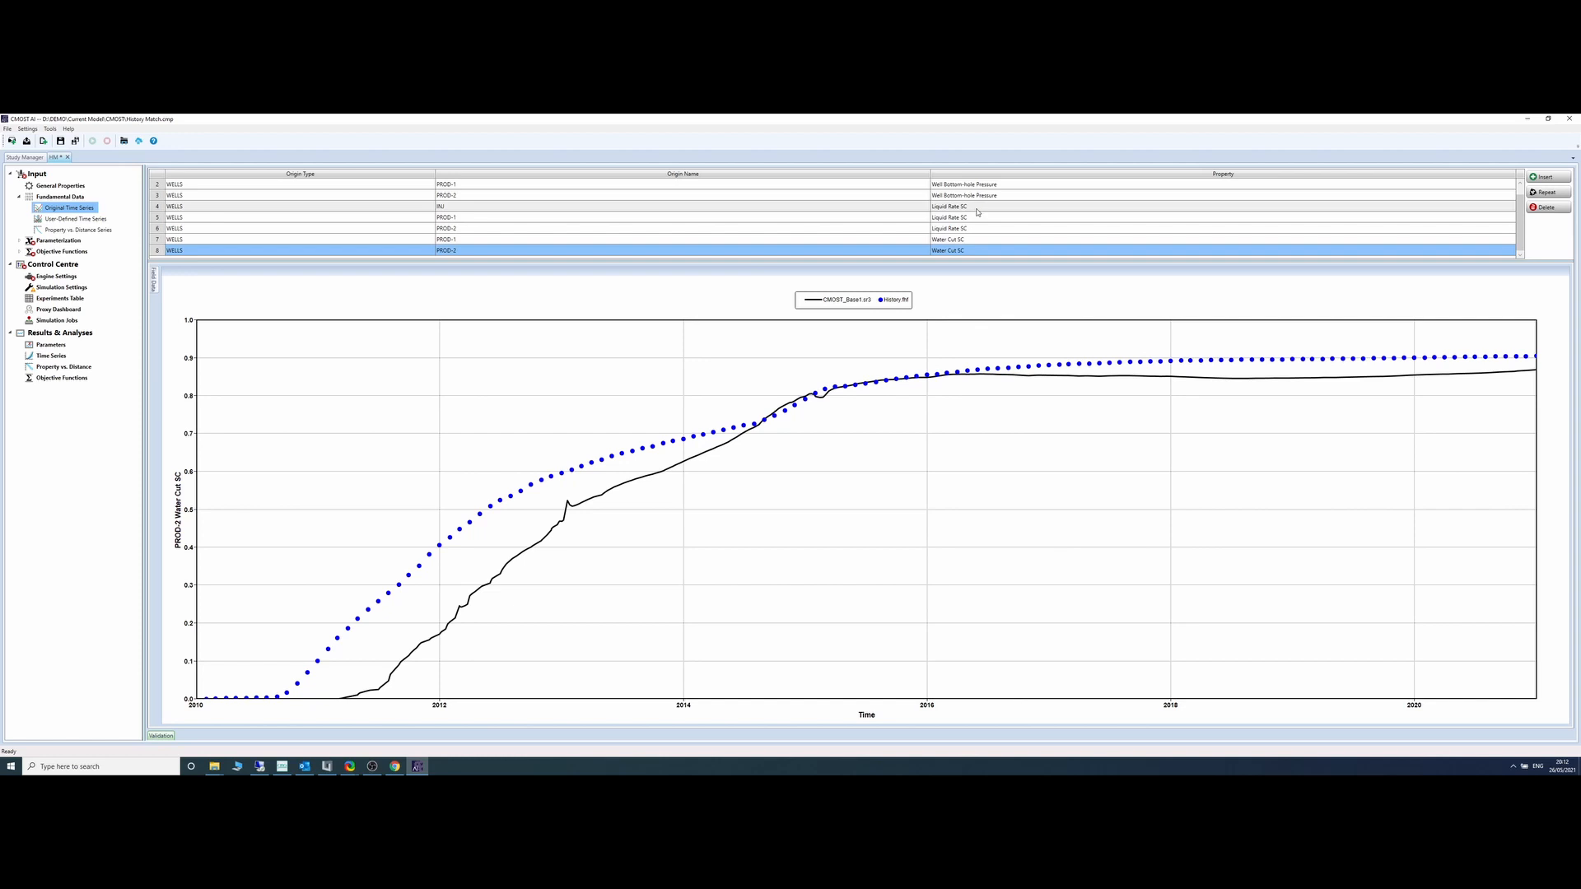
scroll(959, 211, up, 1)
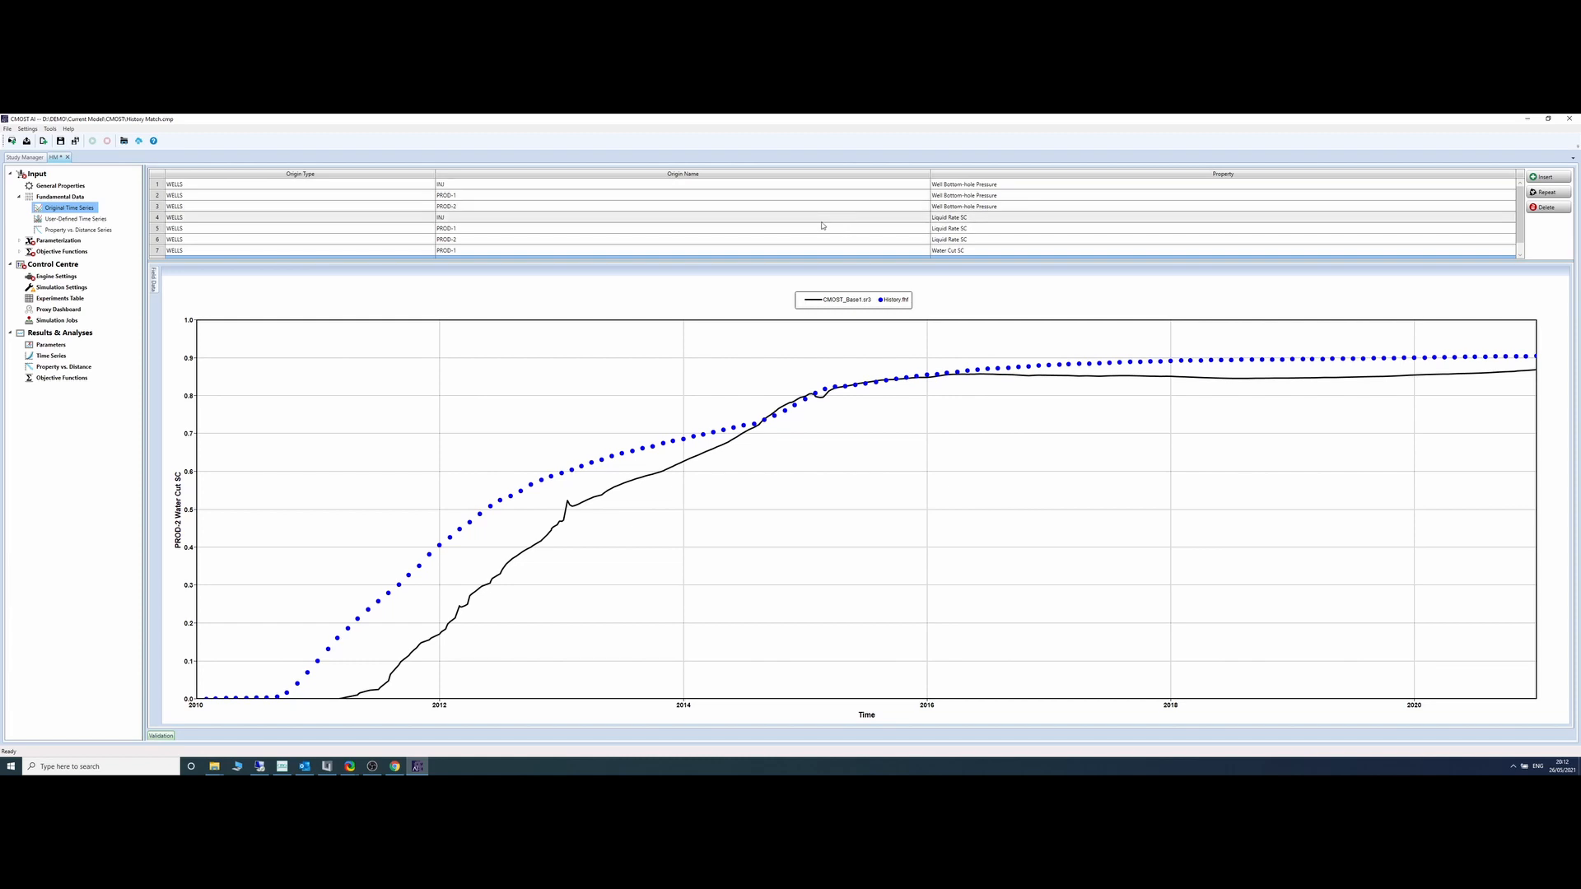
Step: For the property vs. distance series, add Trajectory.wdb from the Current Model folder as a table-format well trajectory file
click(74, 231)
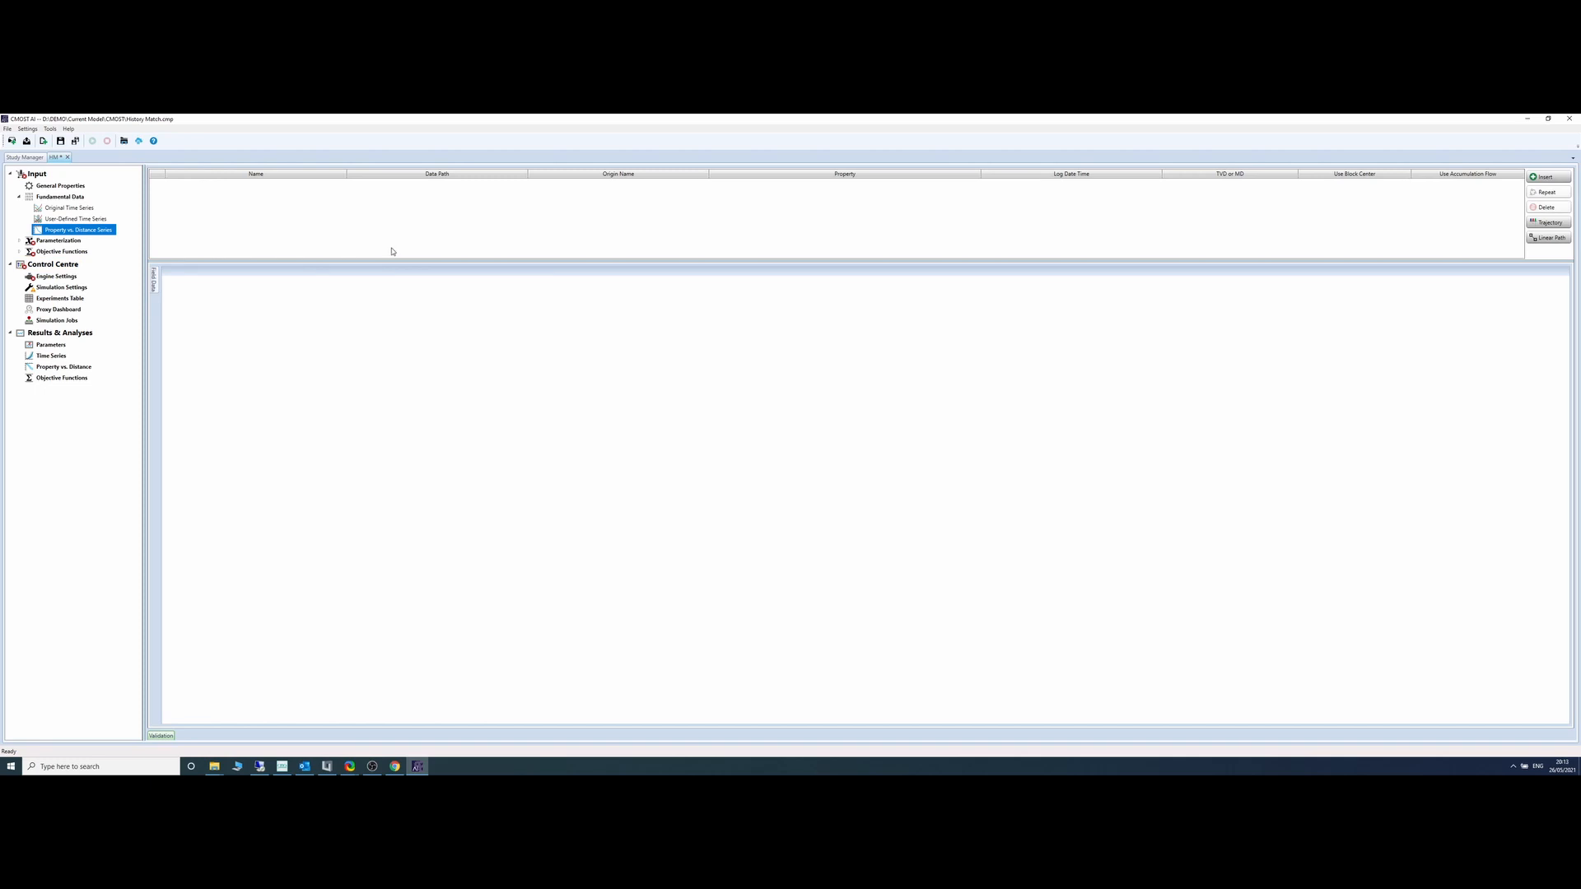
click(1551, 224)
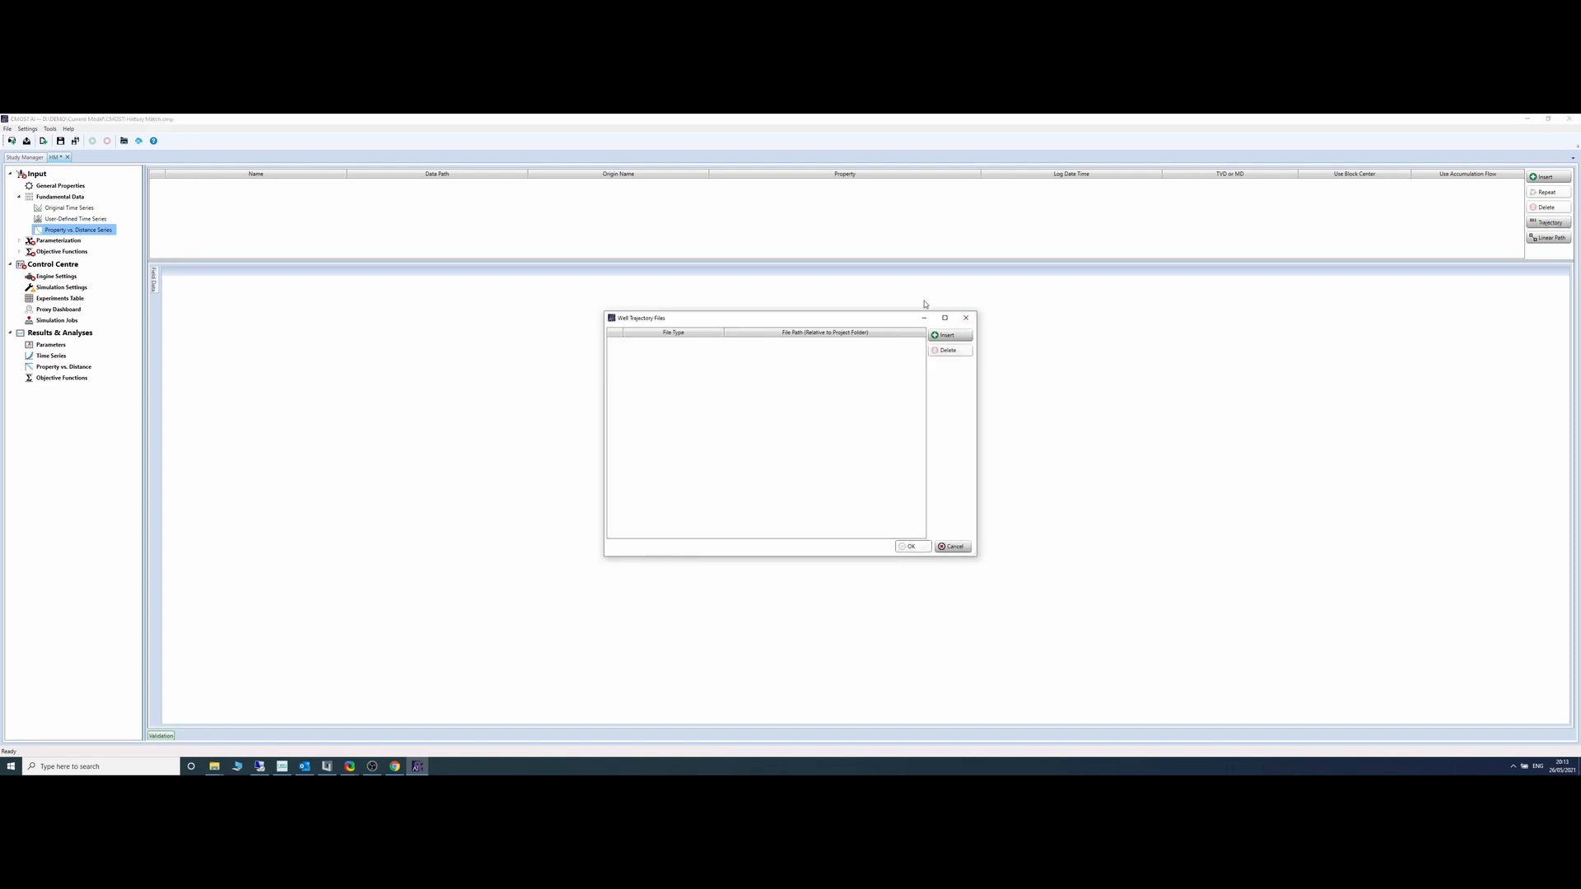
click(937, 335)
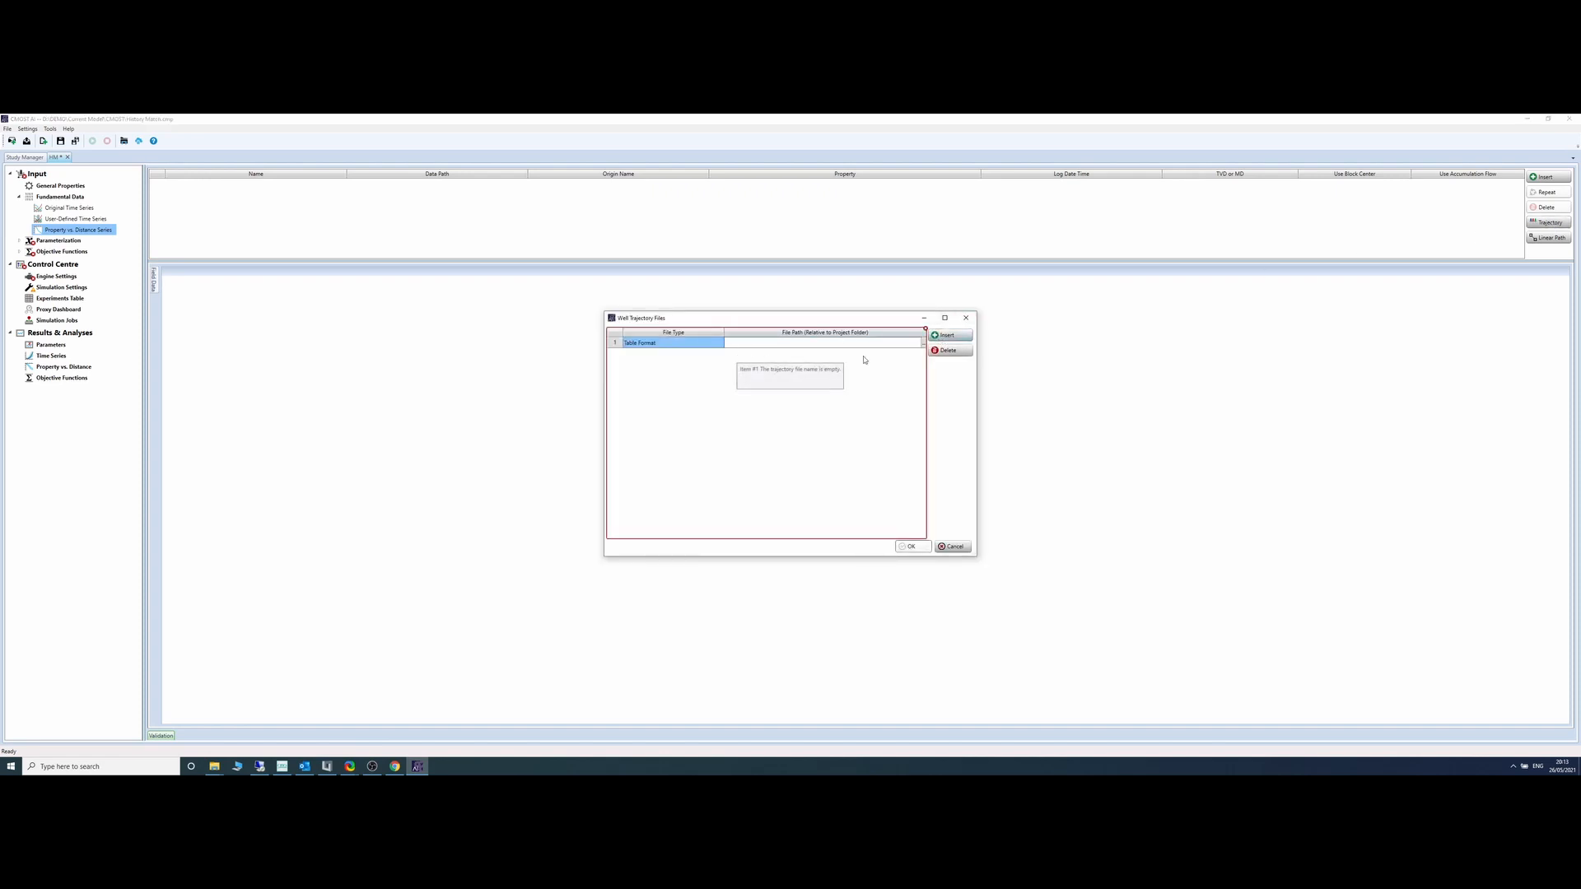
click(922, 345)
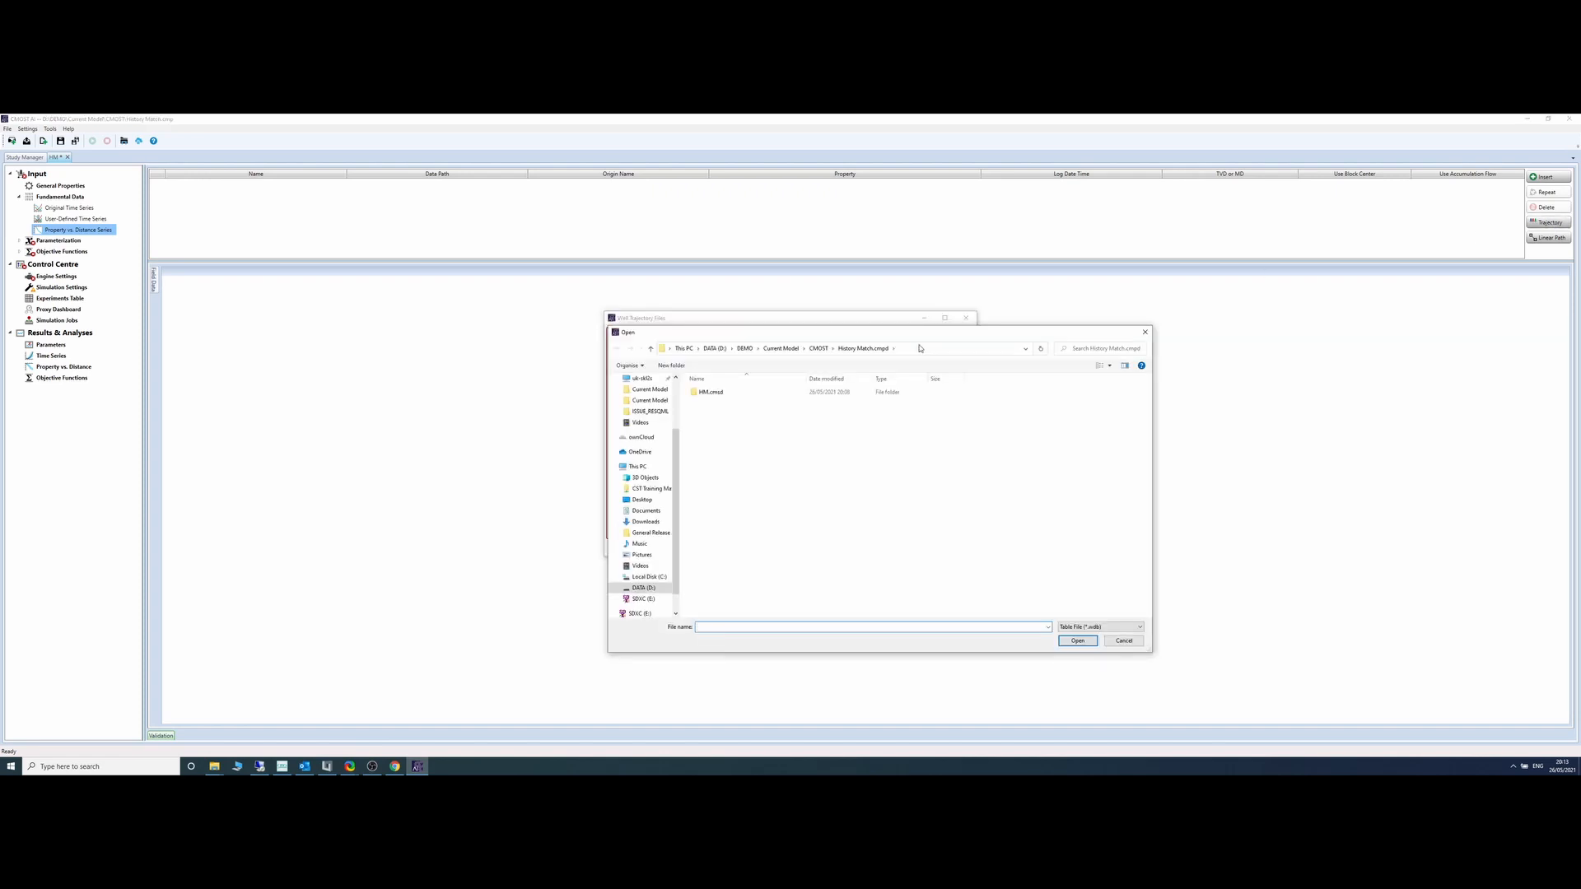
click(779, 349)
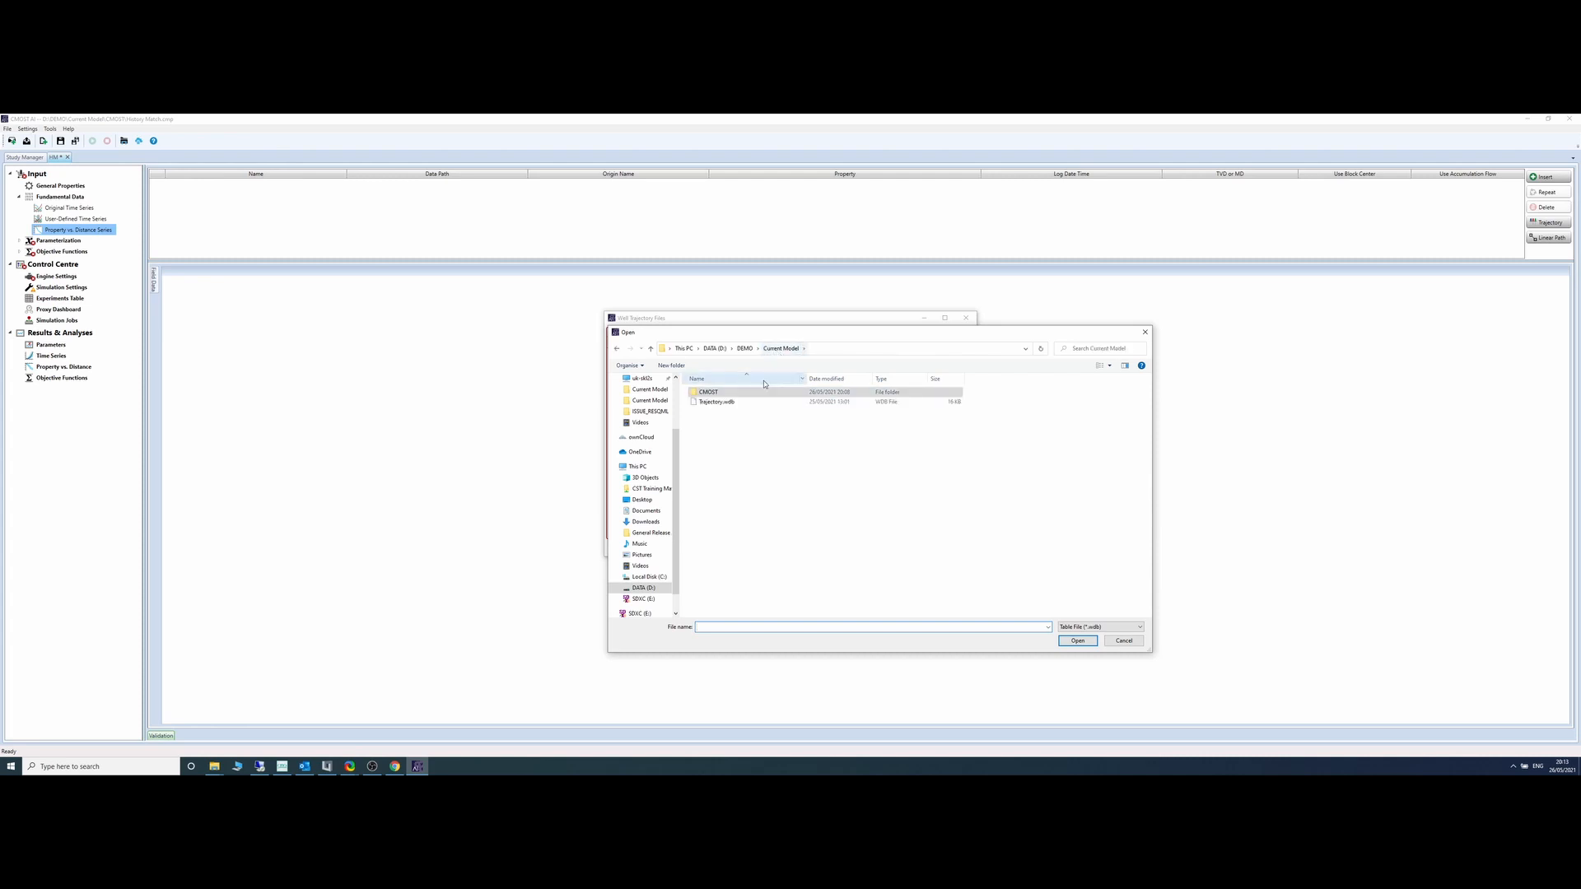
click(716, 403)
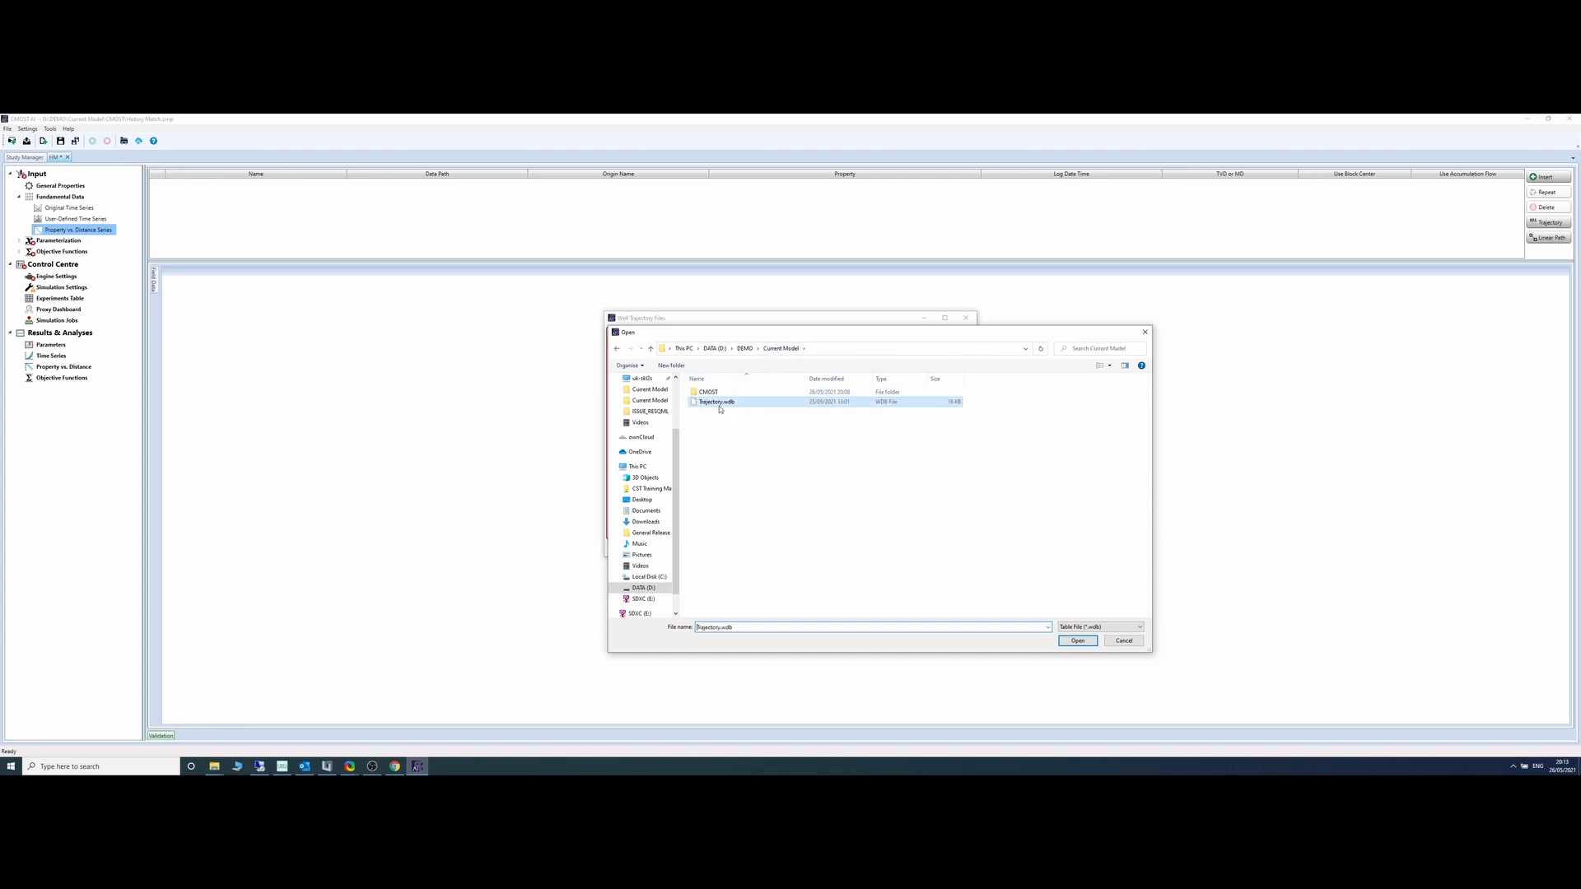
double_click(731, 402)
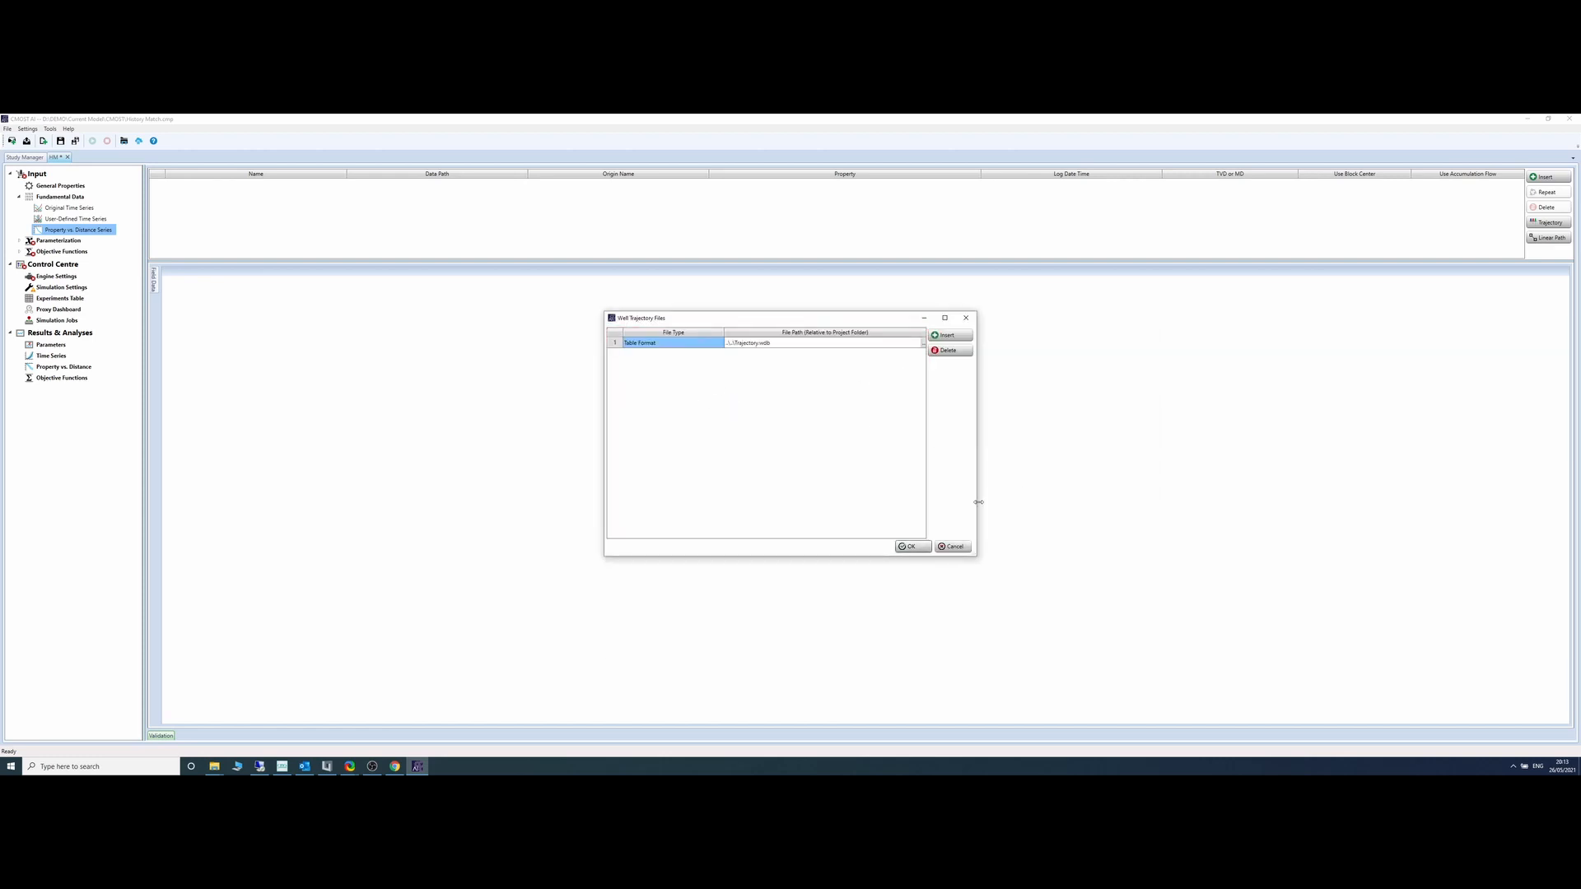
click(916, 549)
click(912, 547)
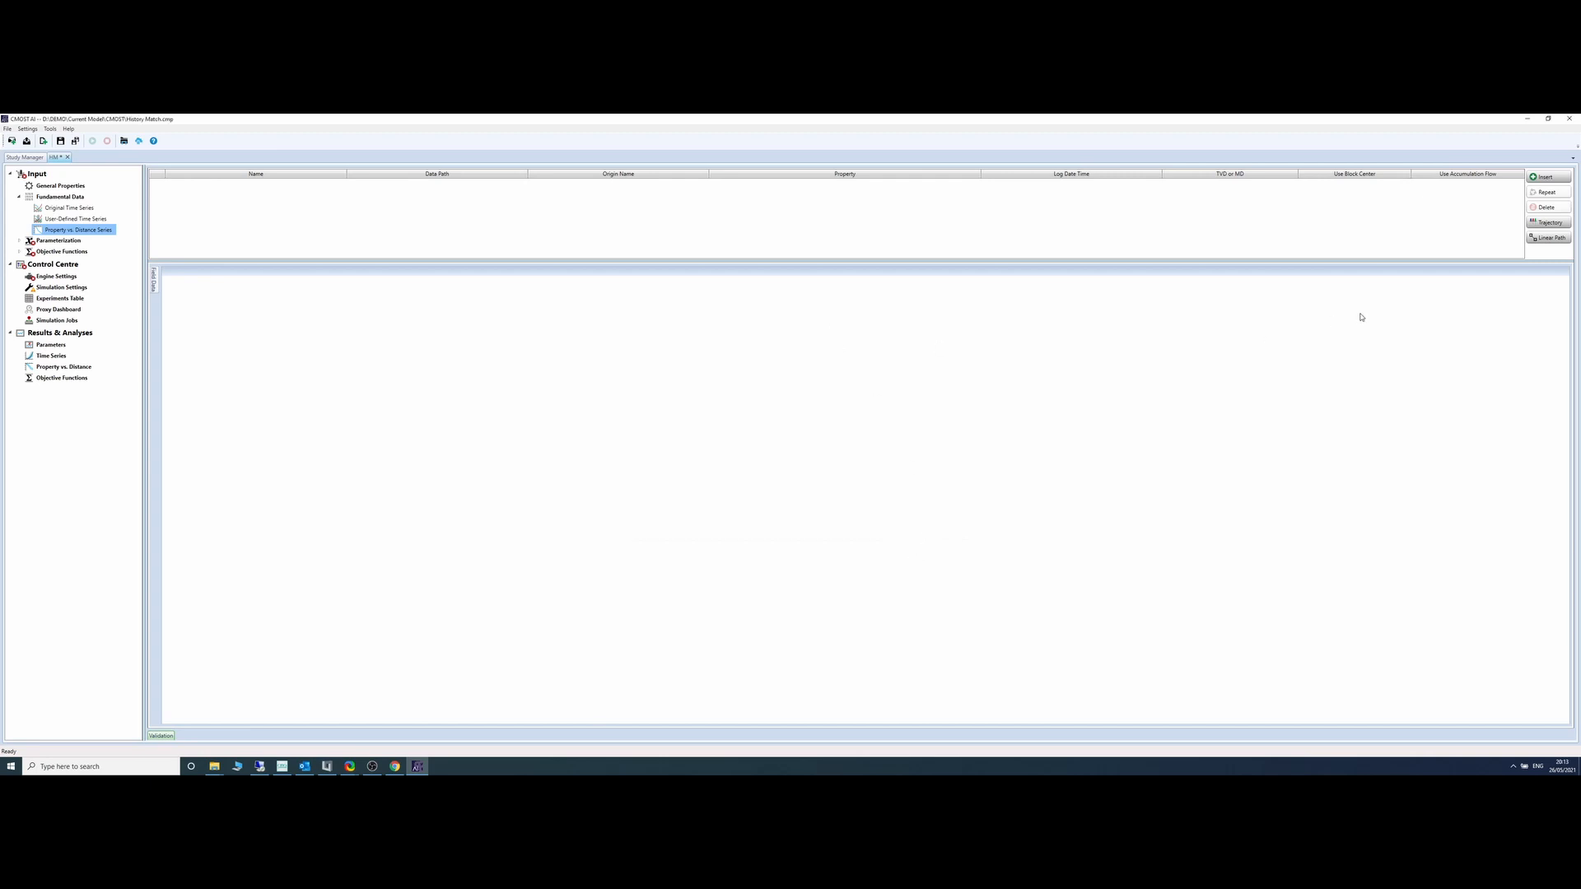
Step: Insert multiple property vs. distance definitions from the existing well log records, excluding PROD-1 Oil Rate SC, and view PROD-2 Well Pressure plots
click(1546, 178)
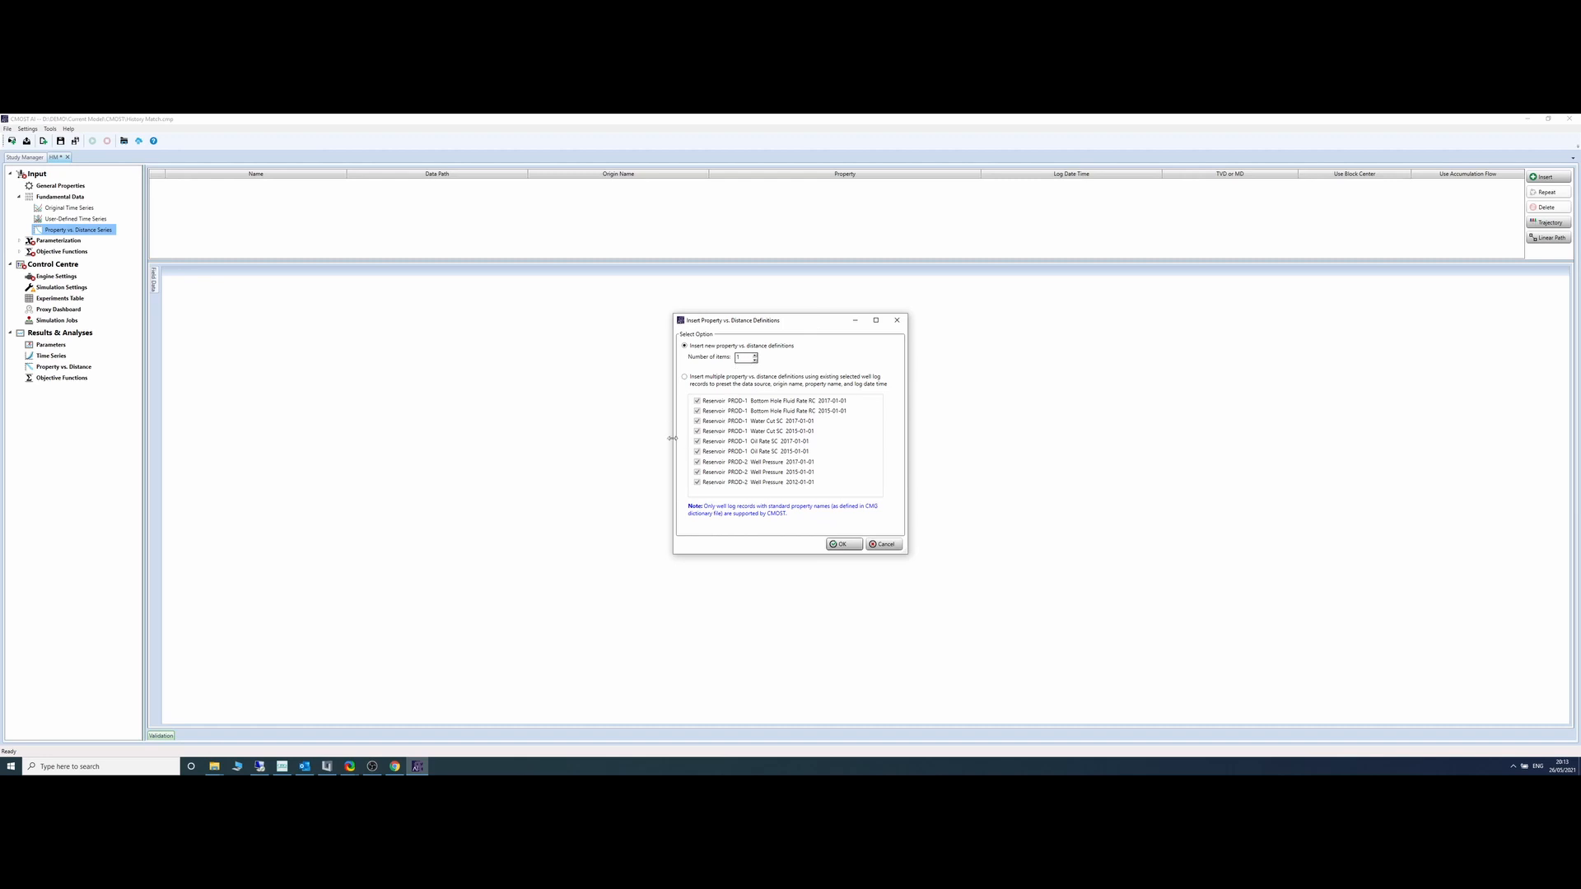
click(686, 378)
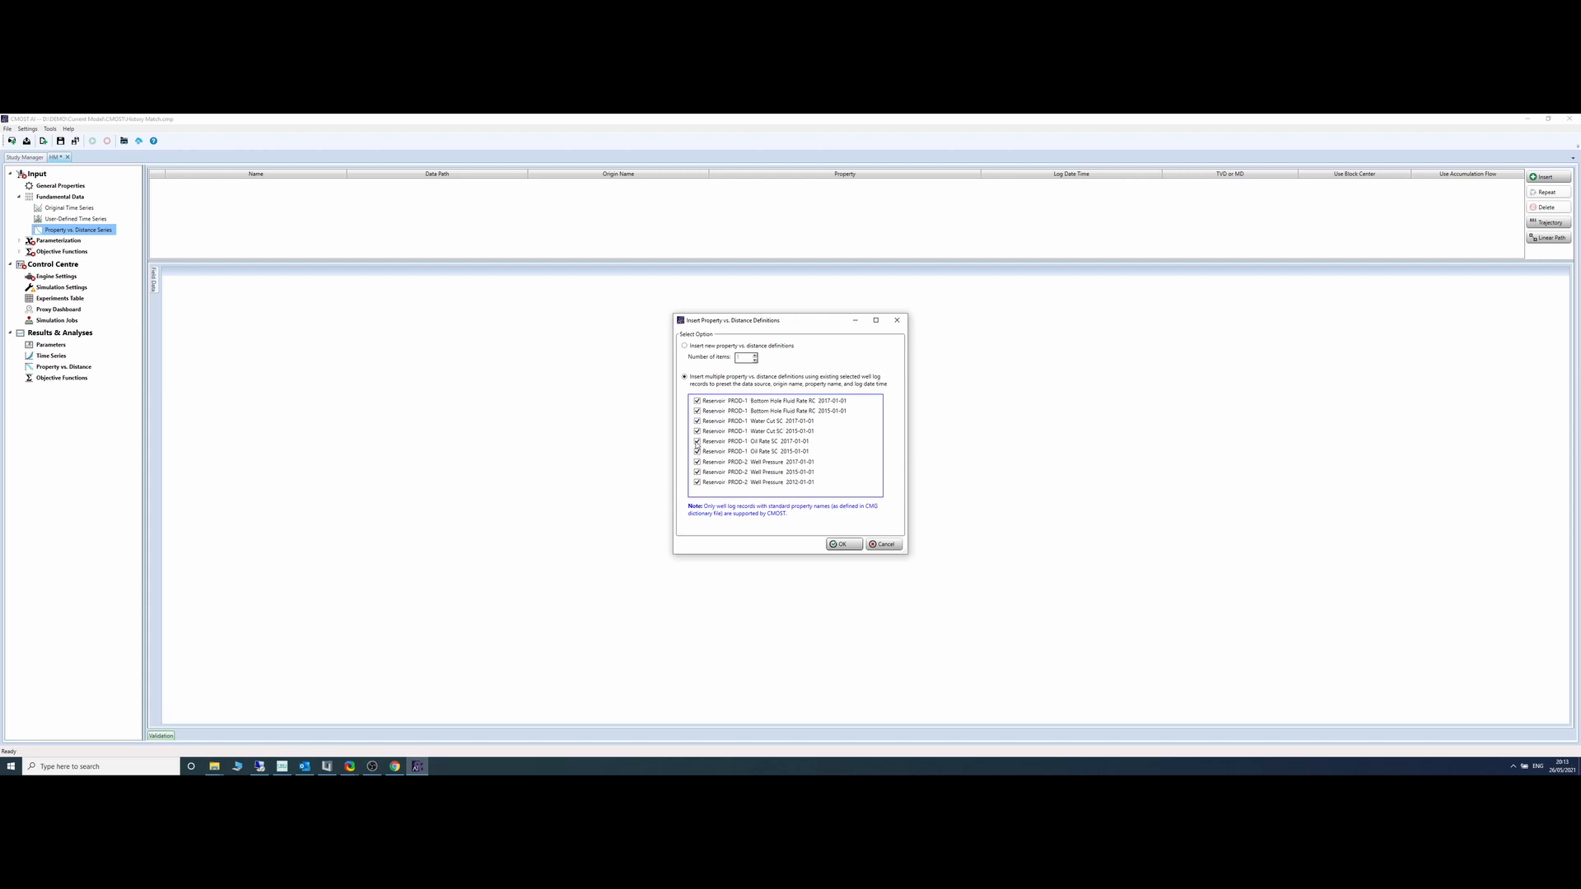
click(697, 441)
click(845, 544)
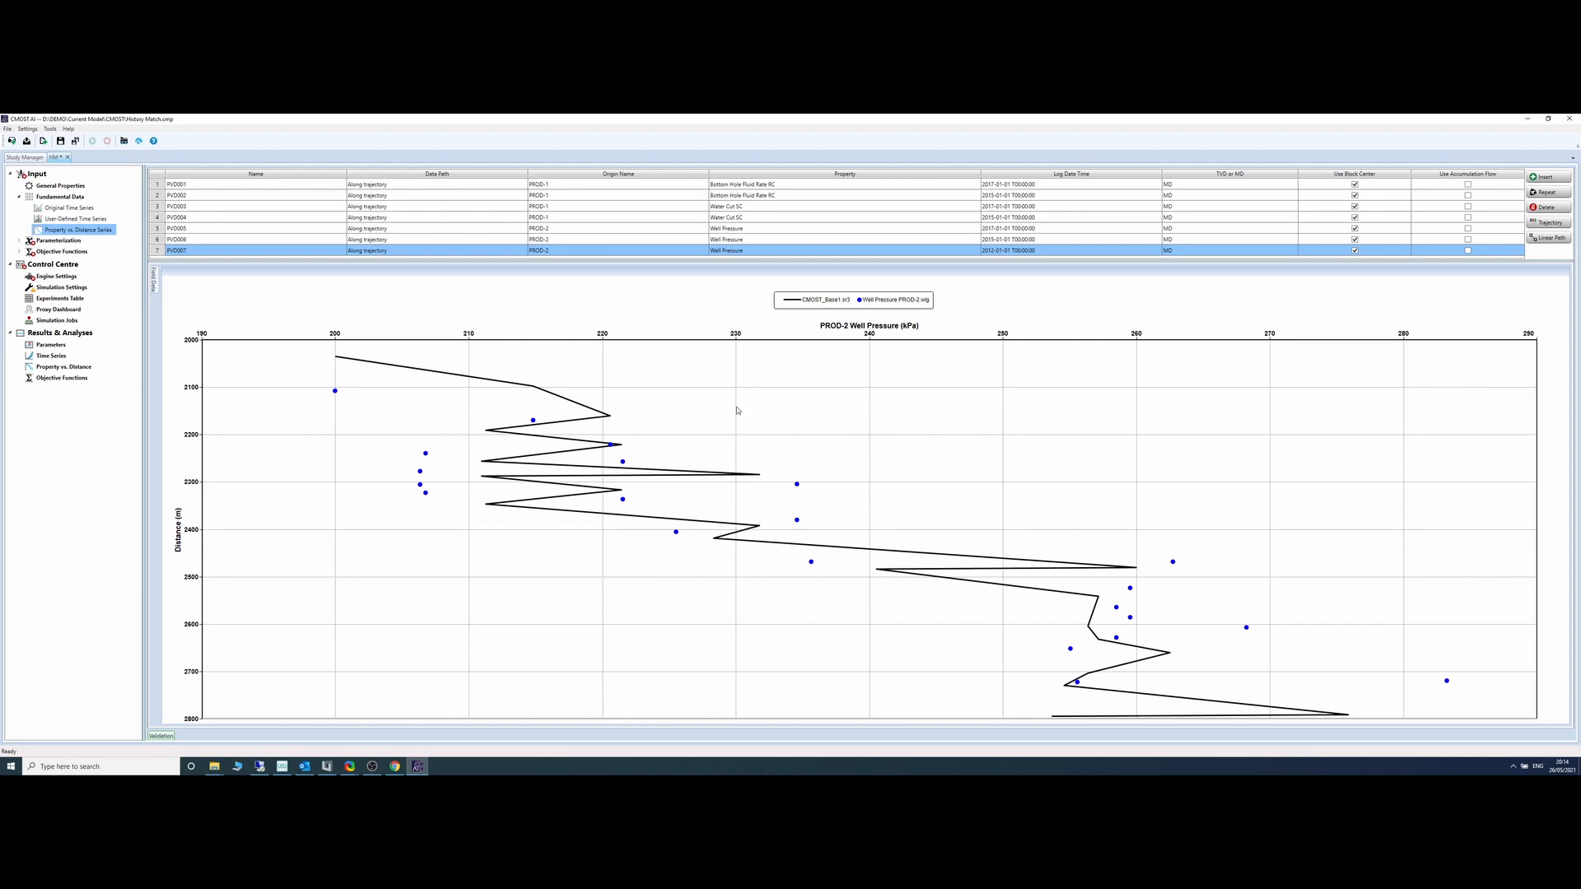
click(190, 239)
click(194, 228)
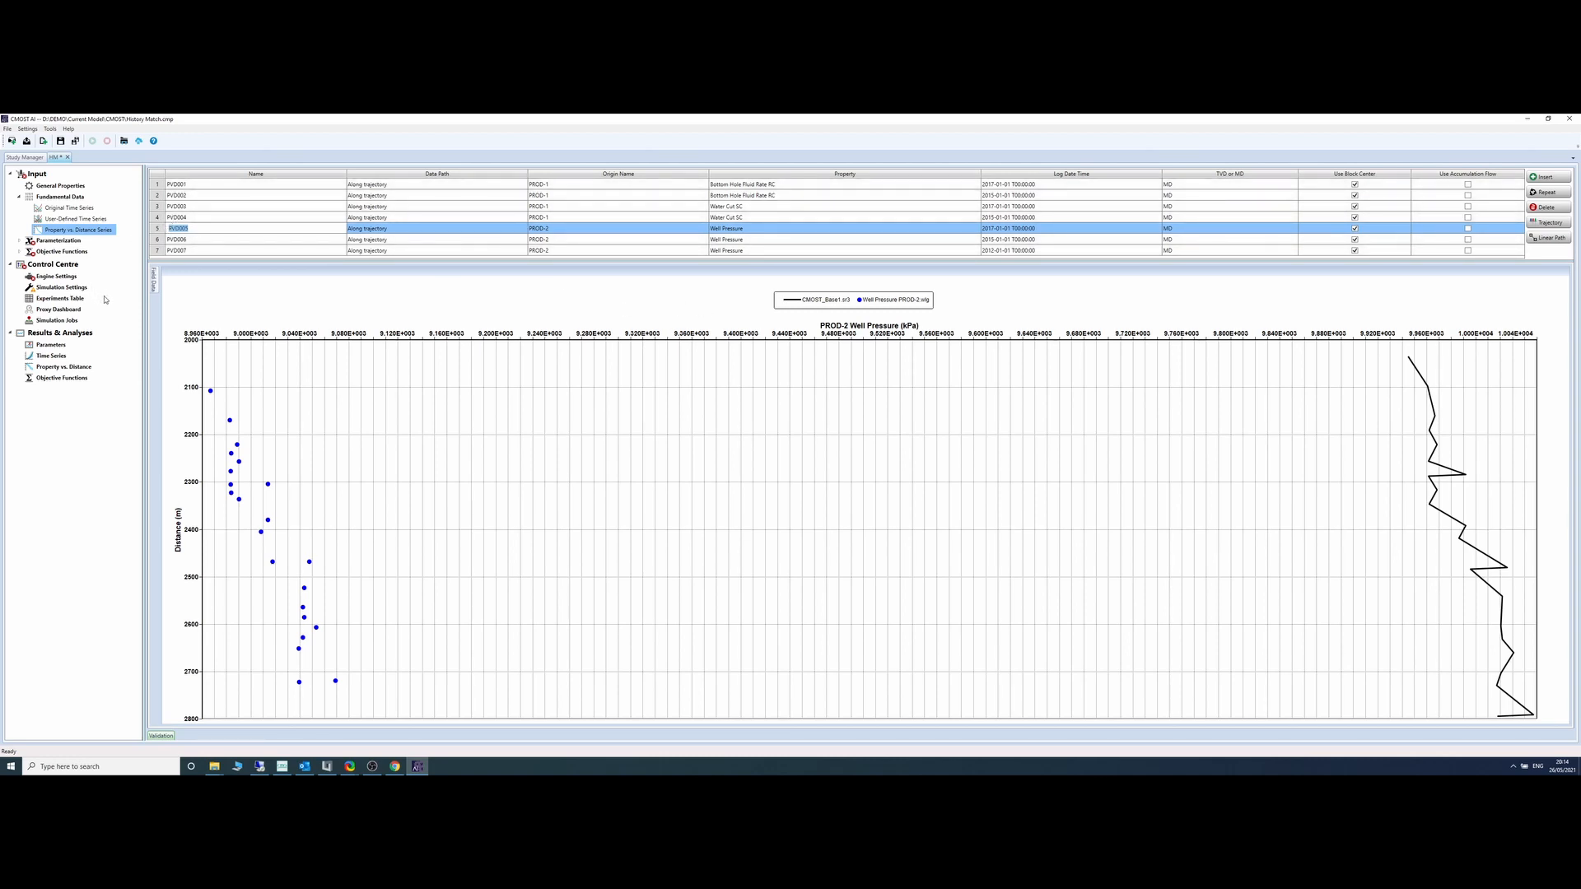
Step: Go to the study's parameters under Parameterization and open the master dataset in cEDIT
click(19, 242)
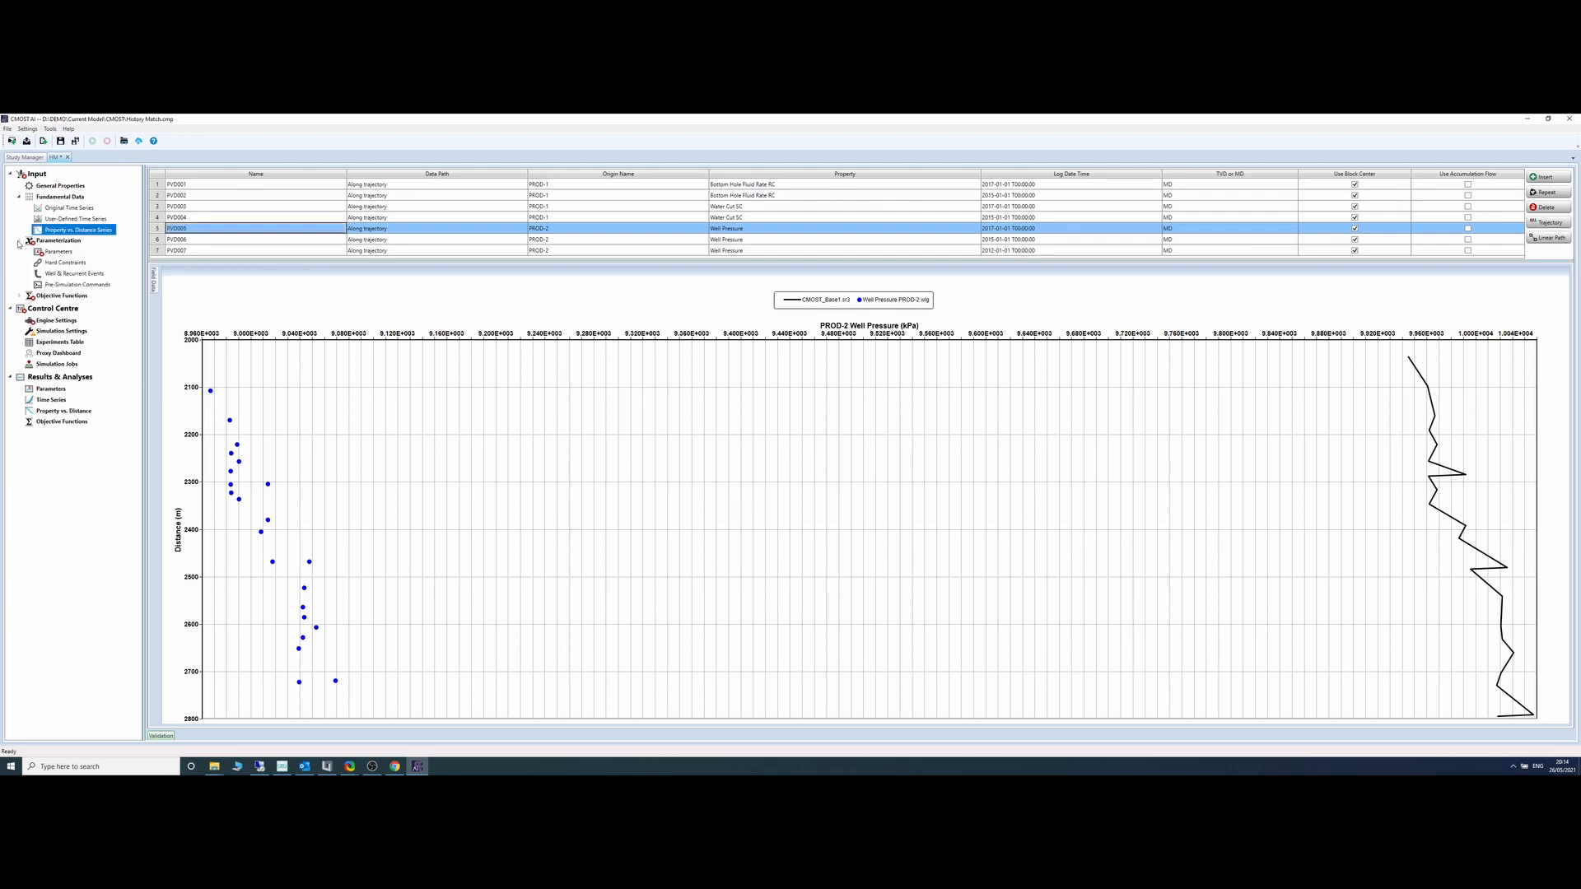
click(69, 255)
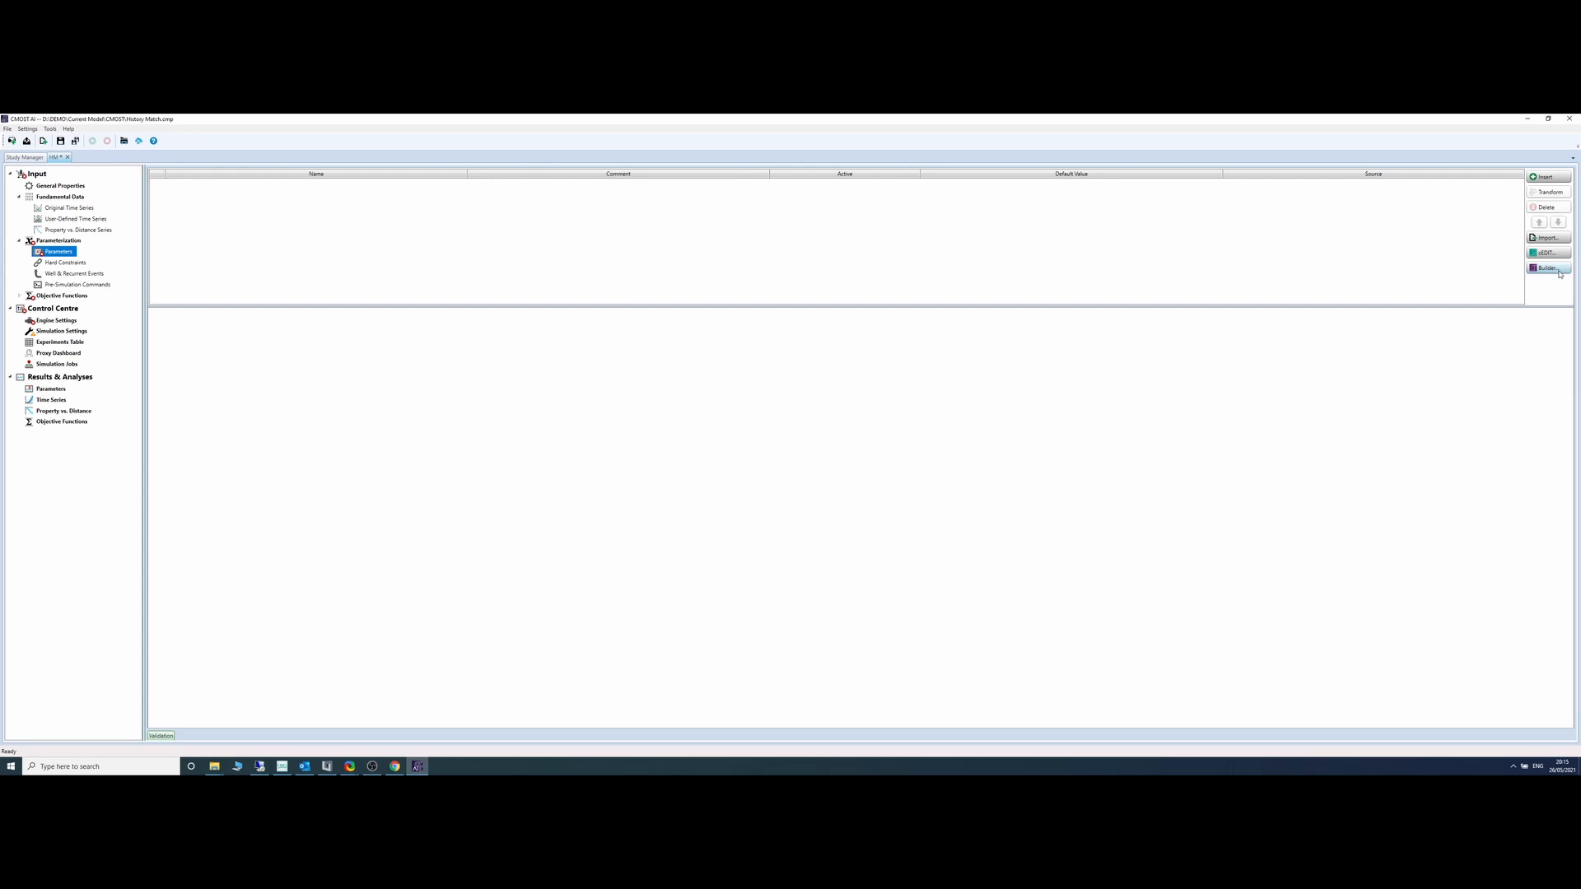
click(1546, 253)
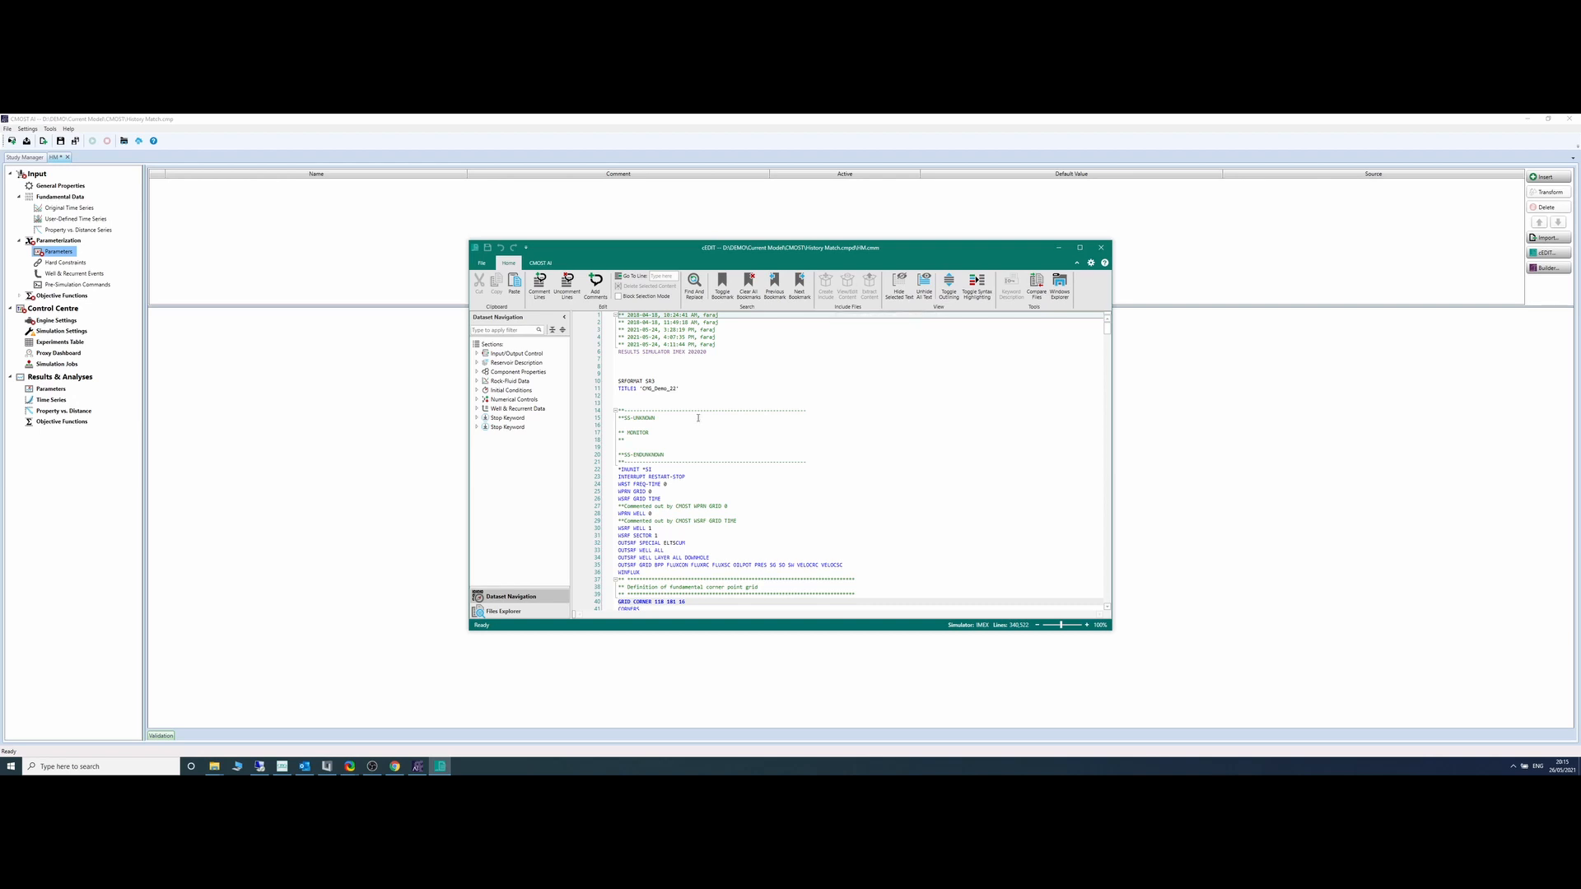
Step: Filter the dataset keywords by "mo", go to the MOD keyword under Reservoir Description, and examine the enlarged permeability multiplier lines
click(496, 332)
text(m)
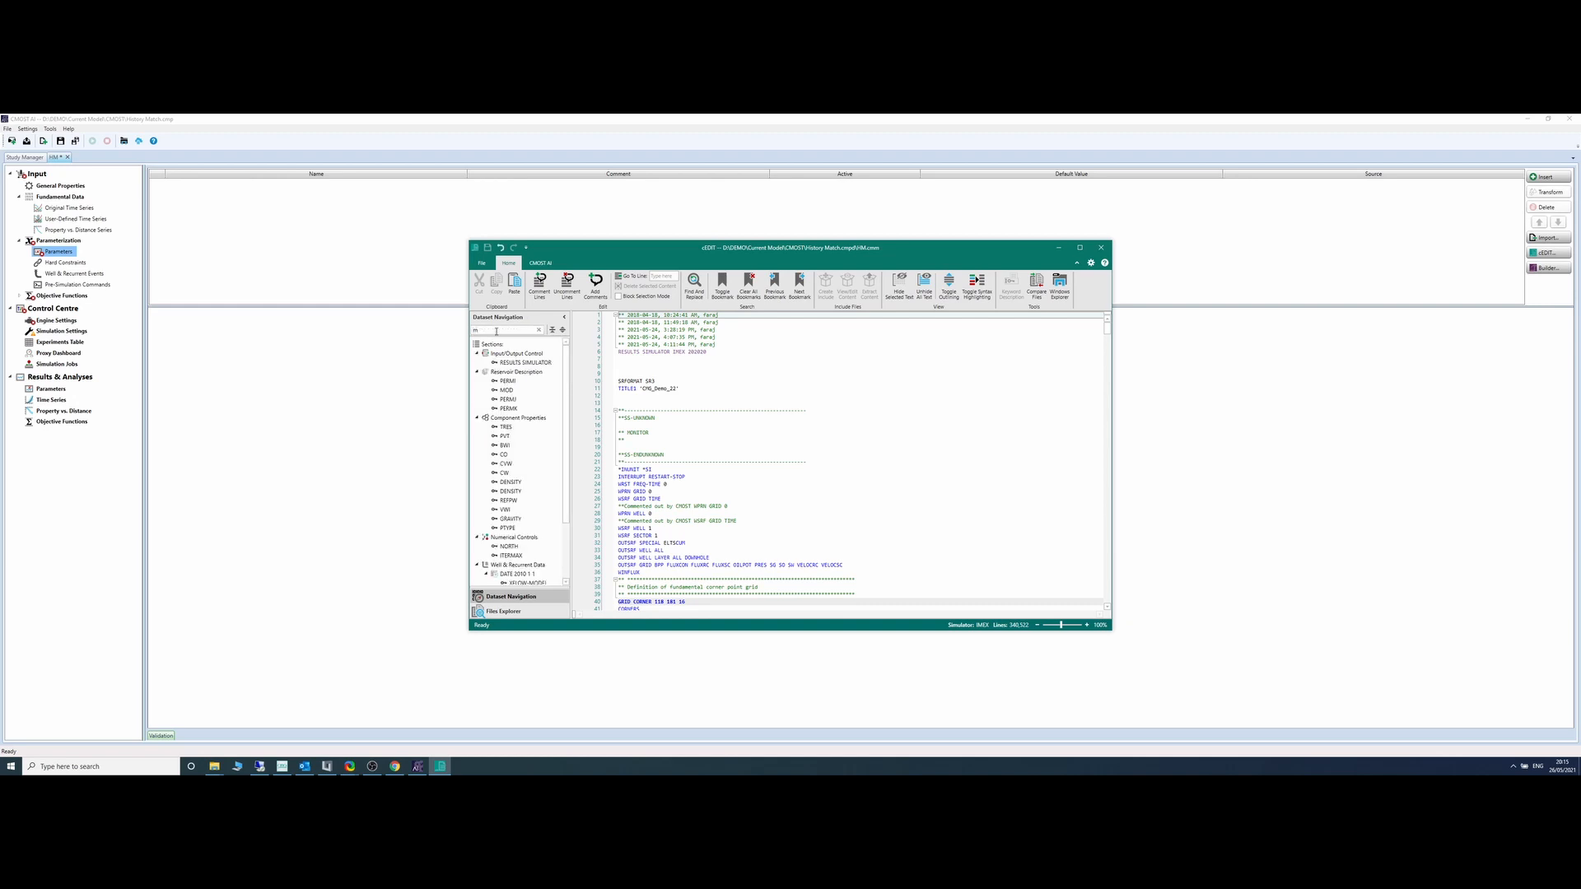
text(o)
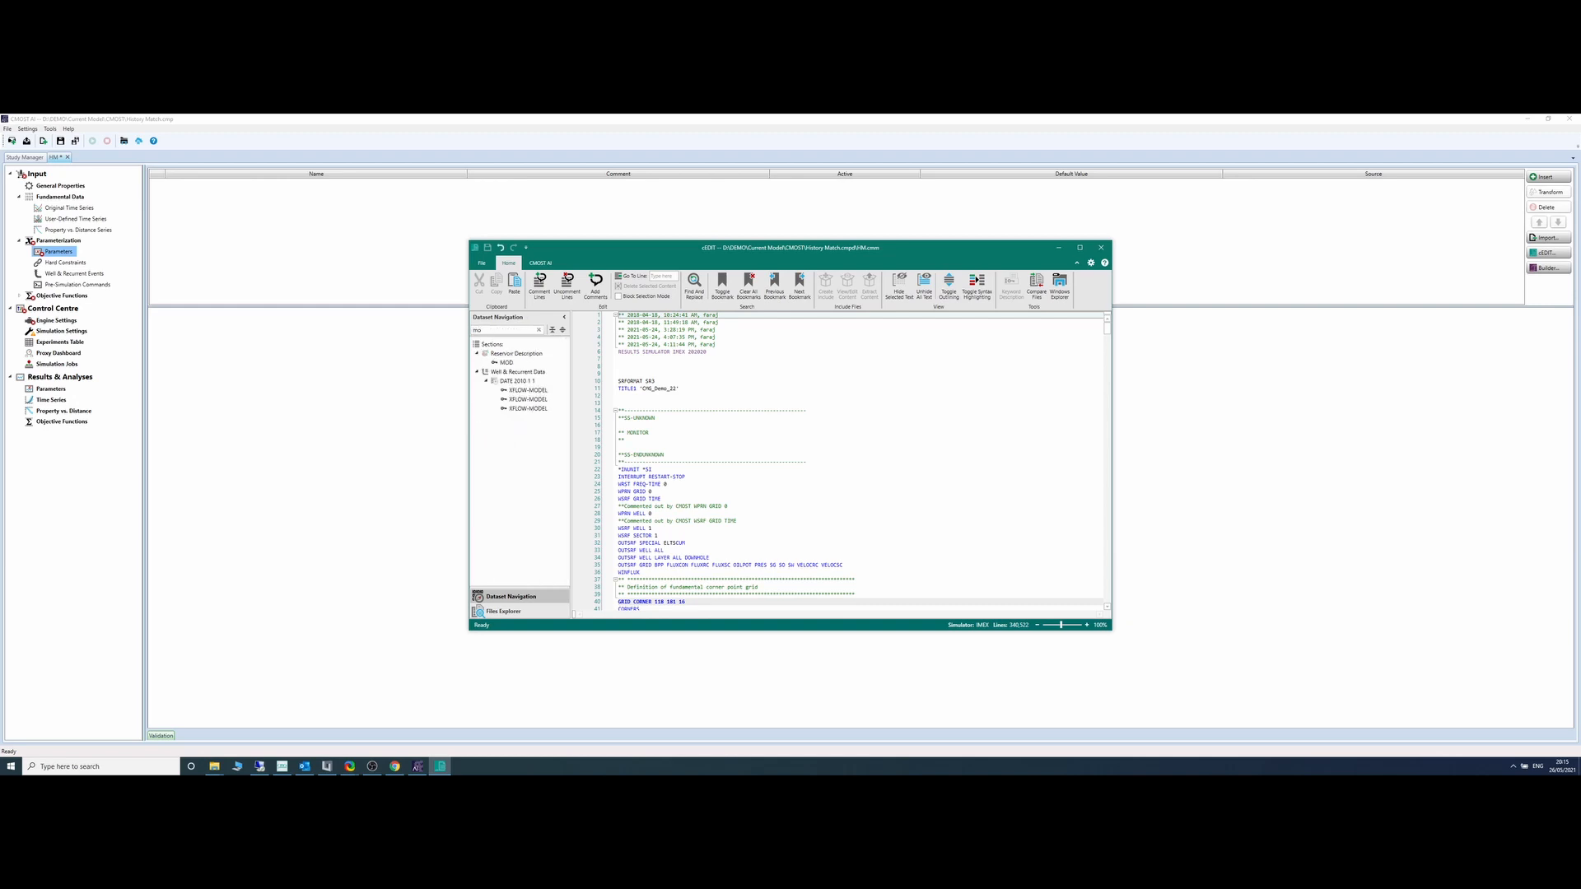
click(521, 363)
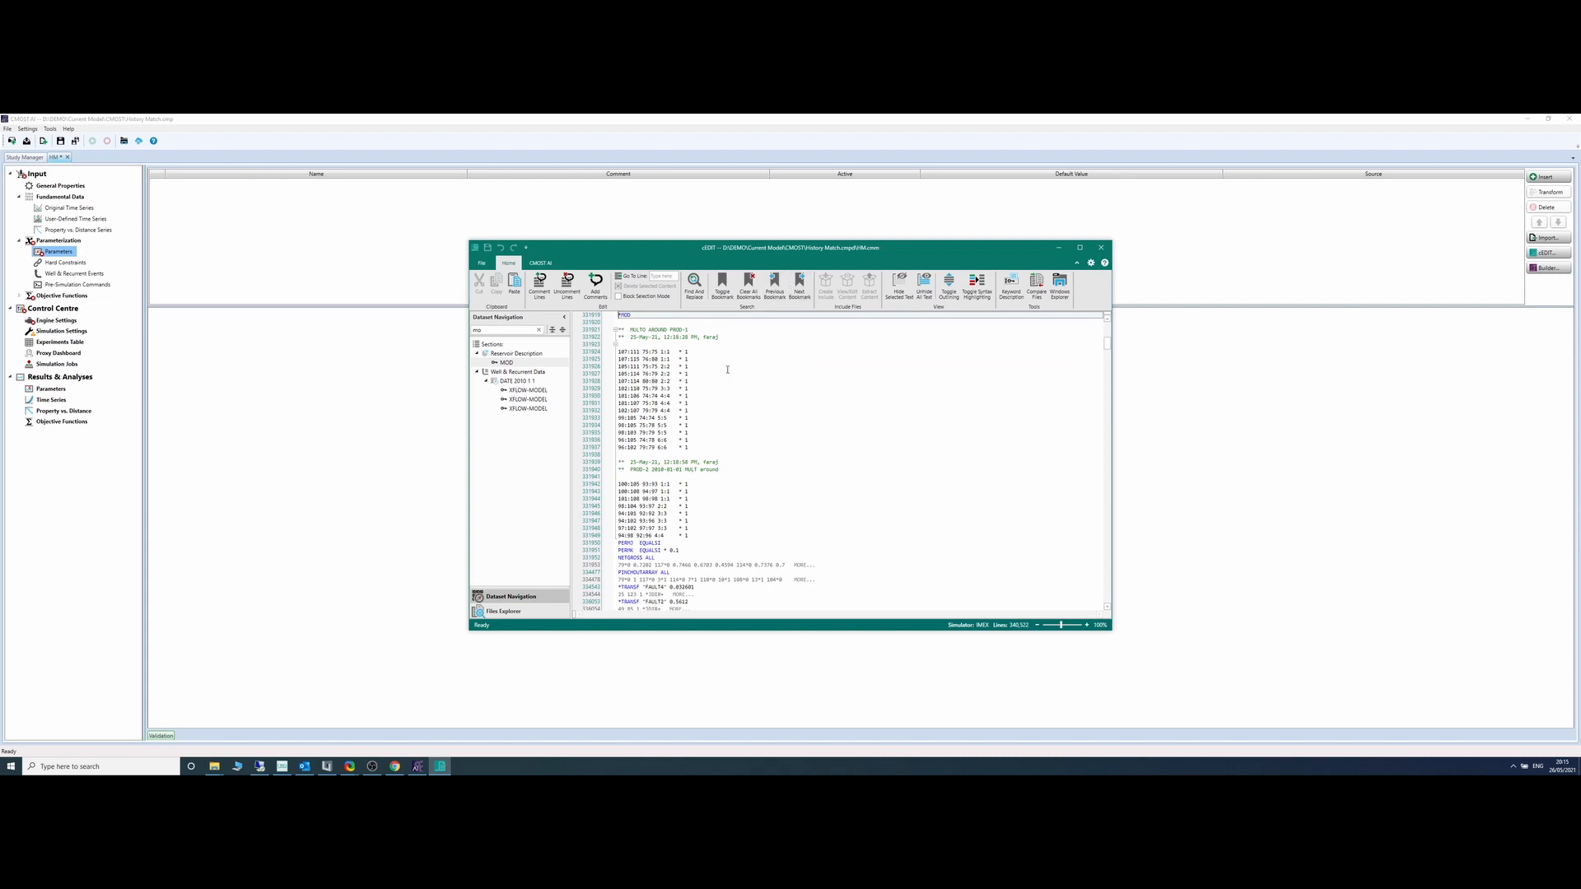
double_click(878, 249)
ctrl+scroll(726, 345, up, 5)
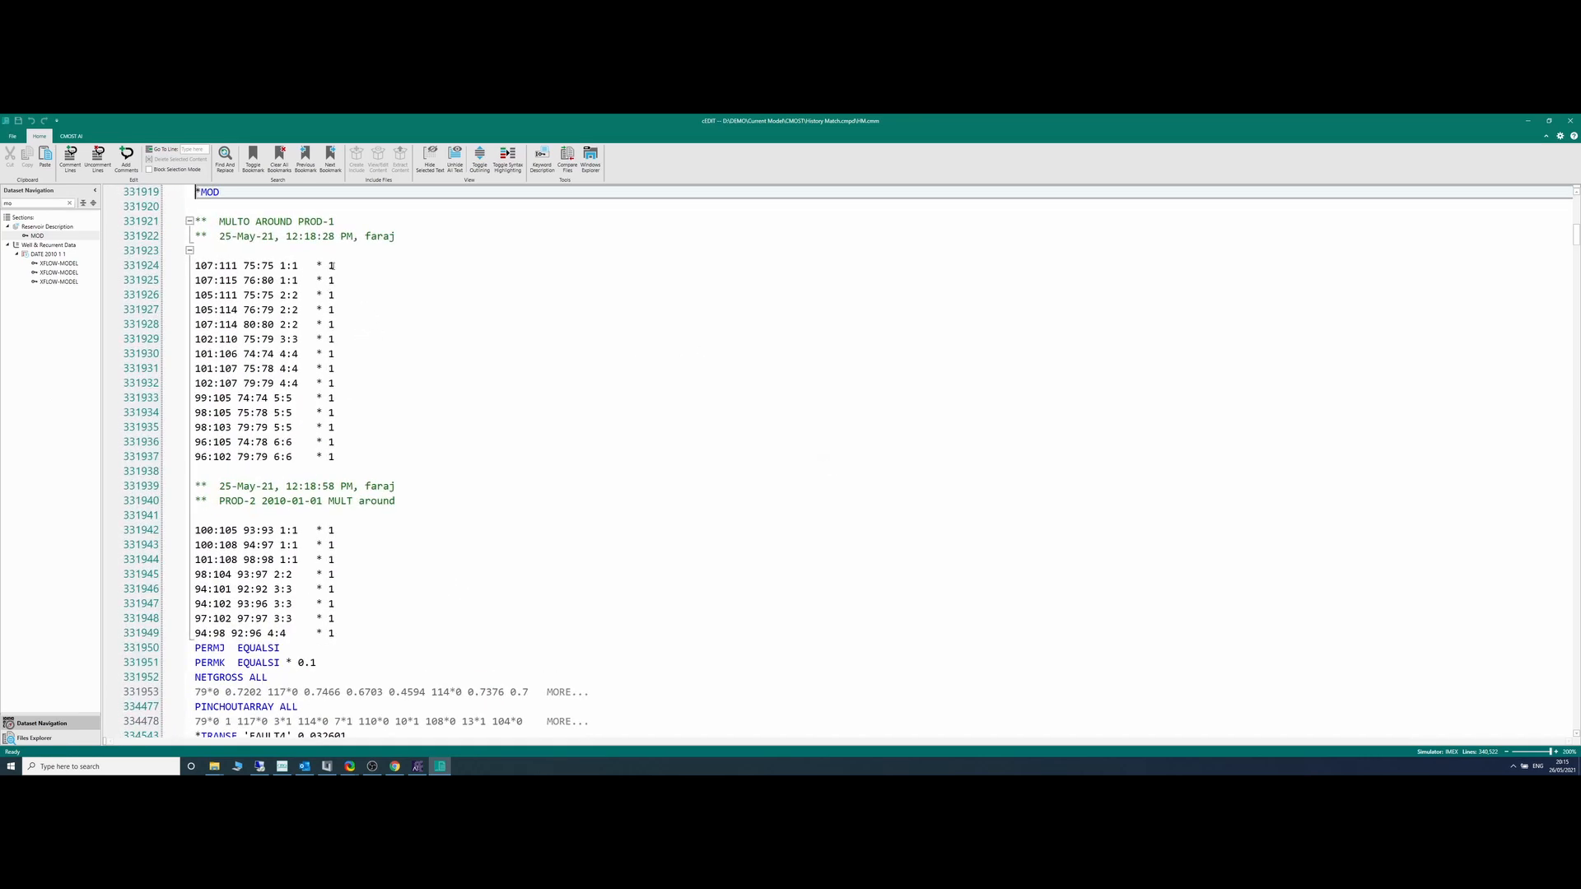
scroll(231, 305, up, 1)
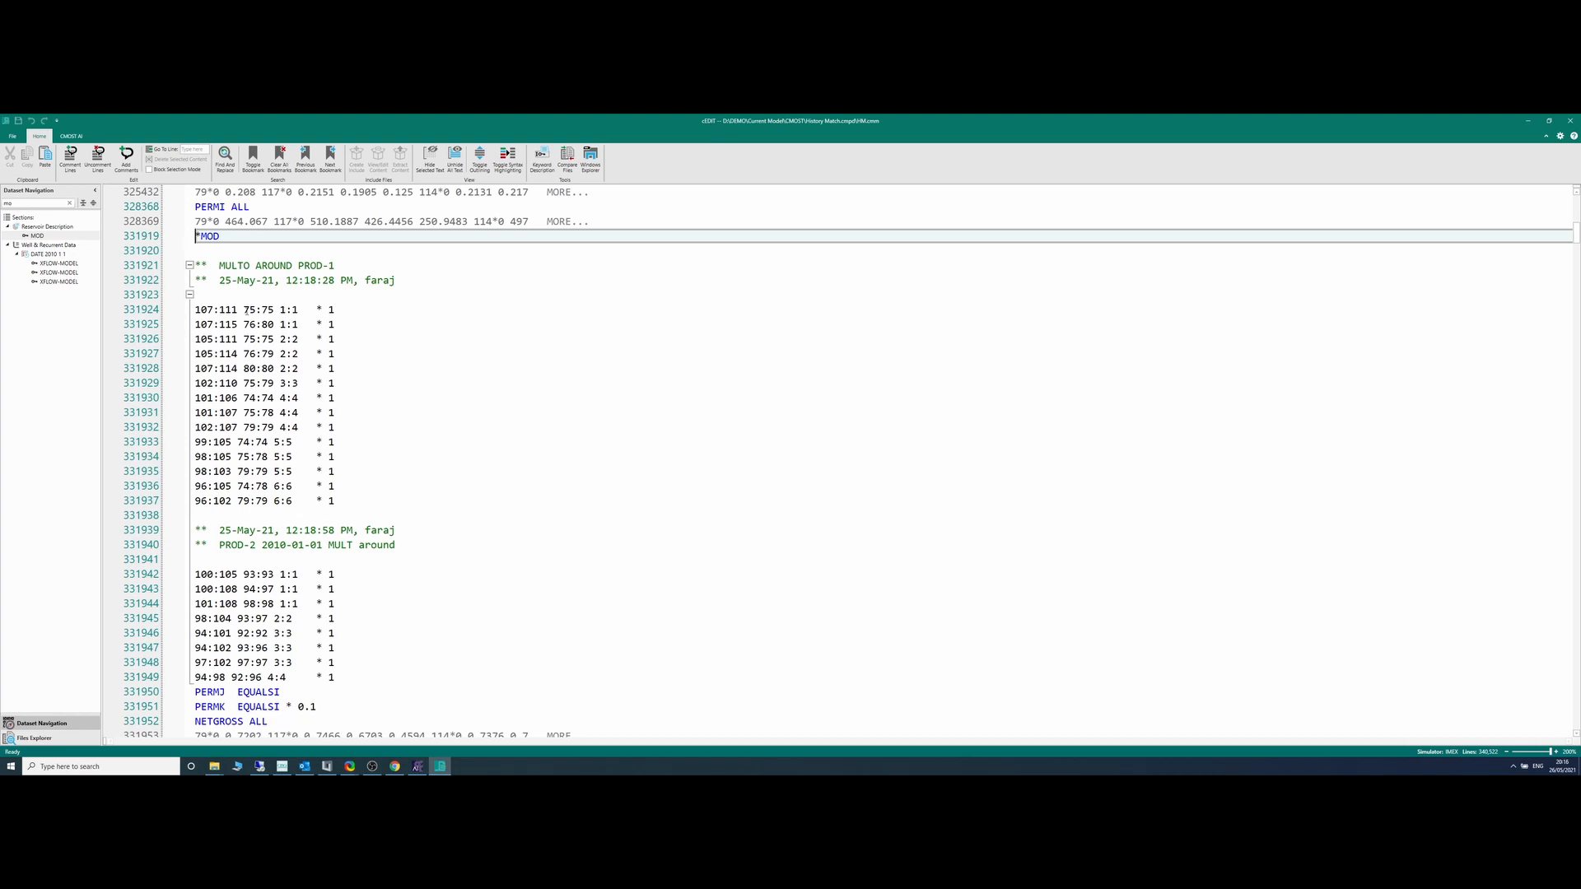
scroll(281, 310, up, 2)
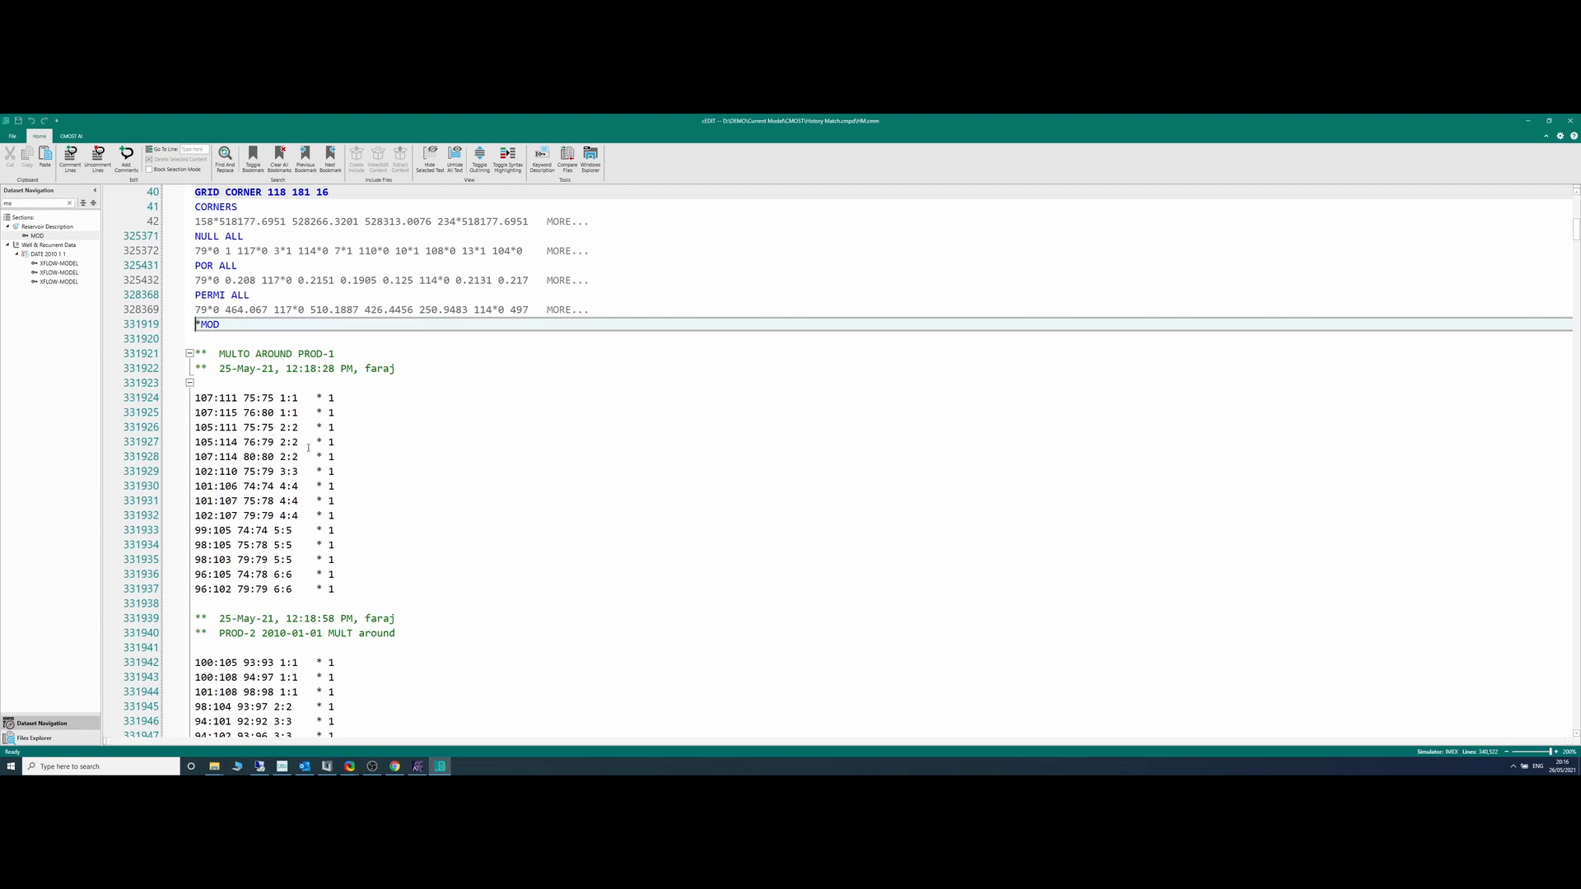
Step: Create the parameter PERMI_MULT_PROD1 from the multiplier value on the 107:111 75:75 1:1 line of the PROD-1 block
click(335, 398)
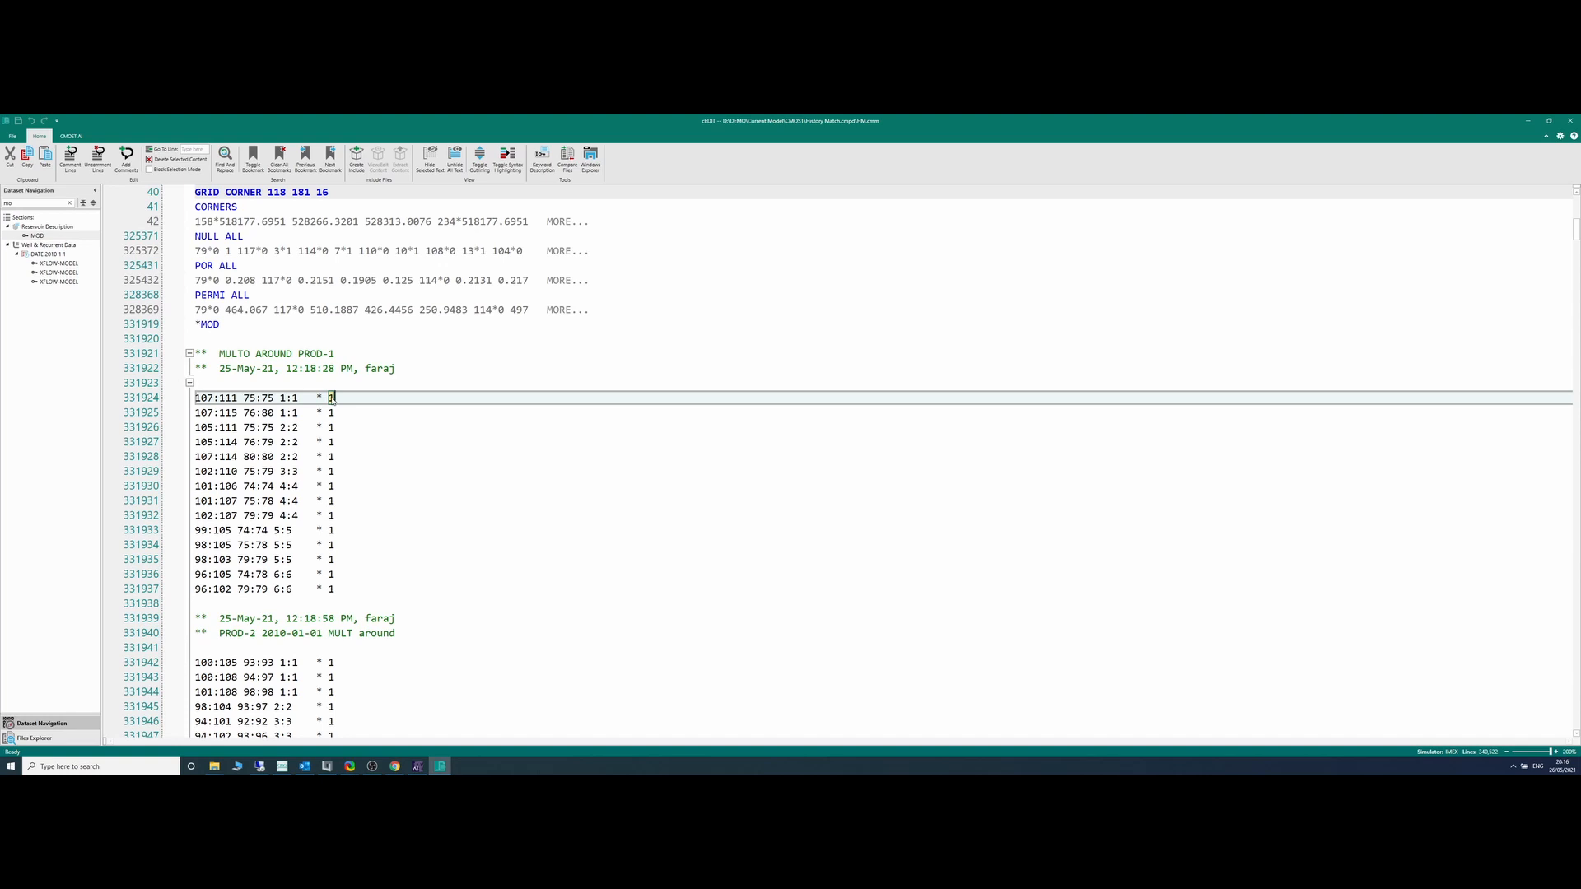
right_click(332, 400)
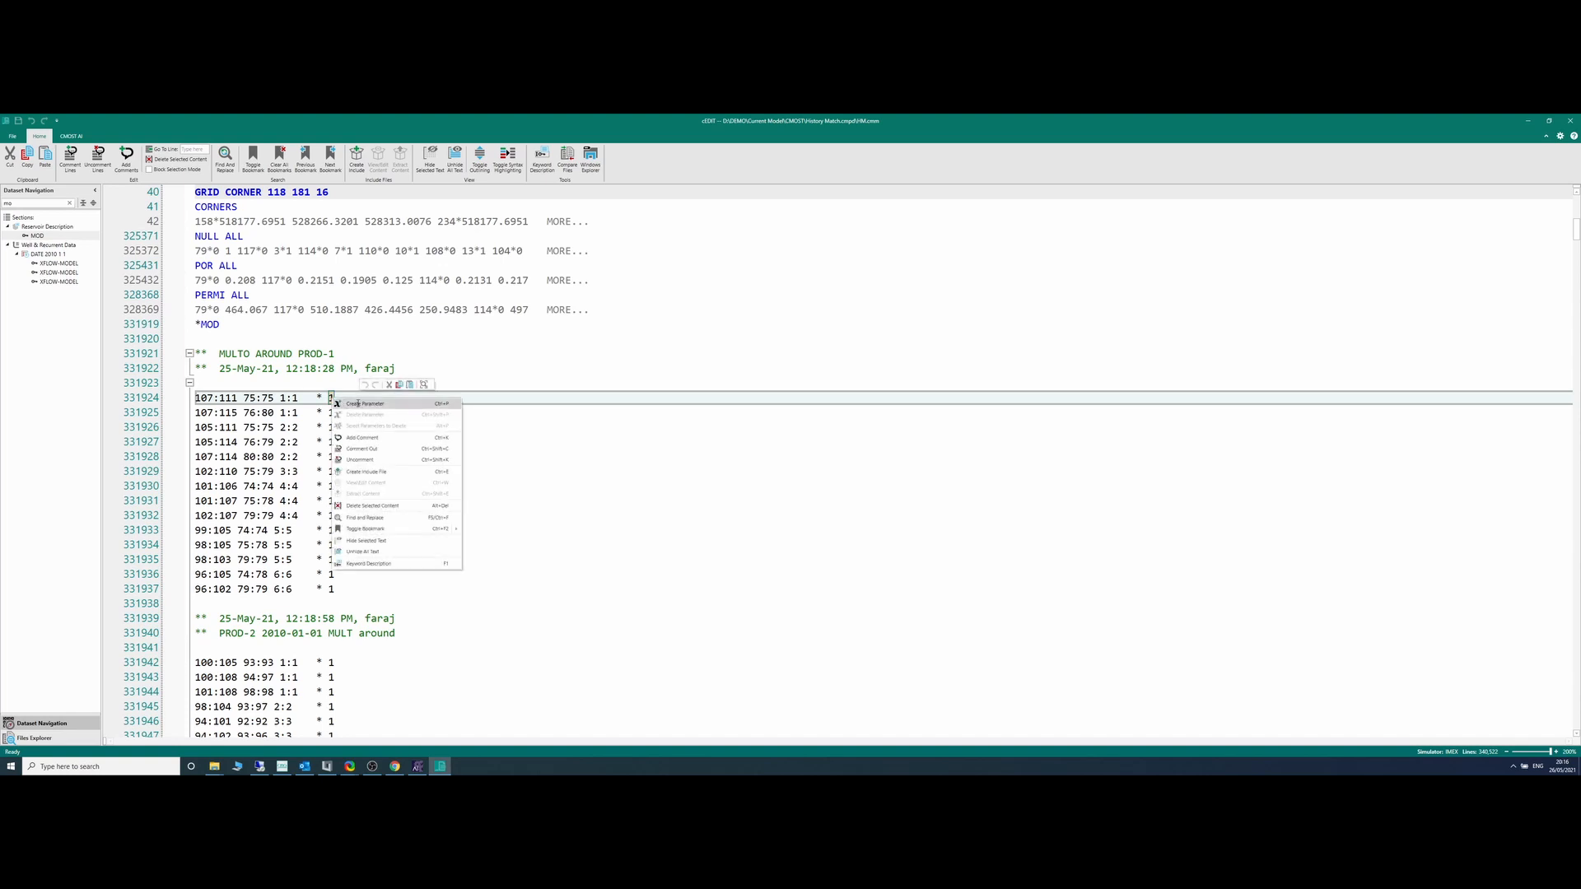
click(359, 405)
double_click(822, 424)
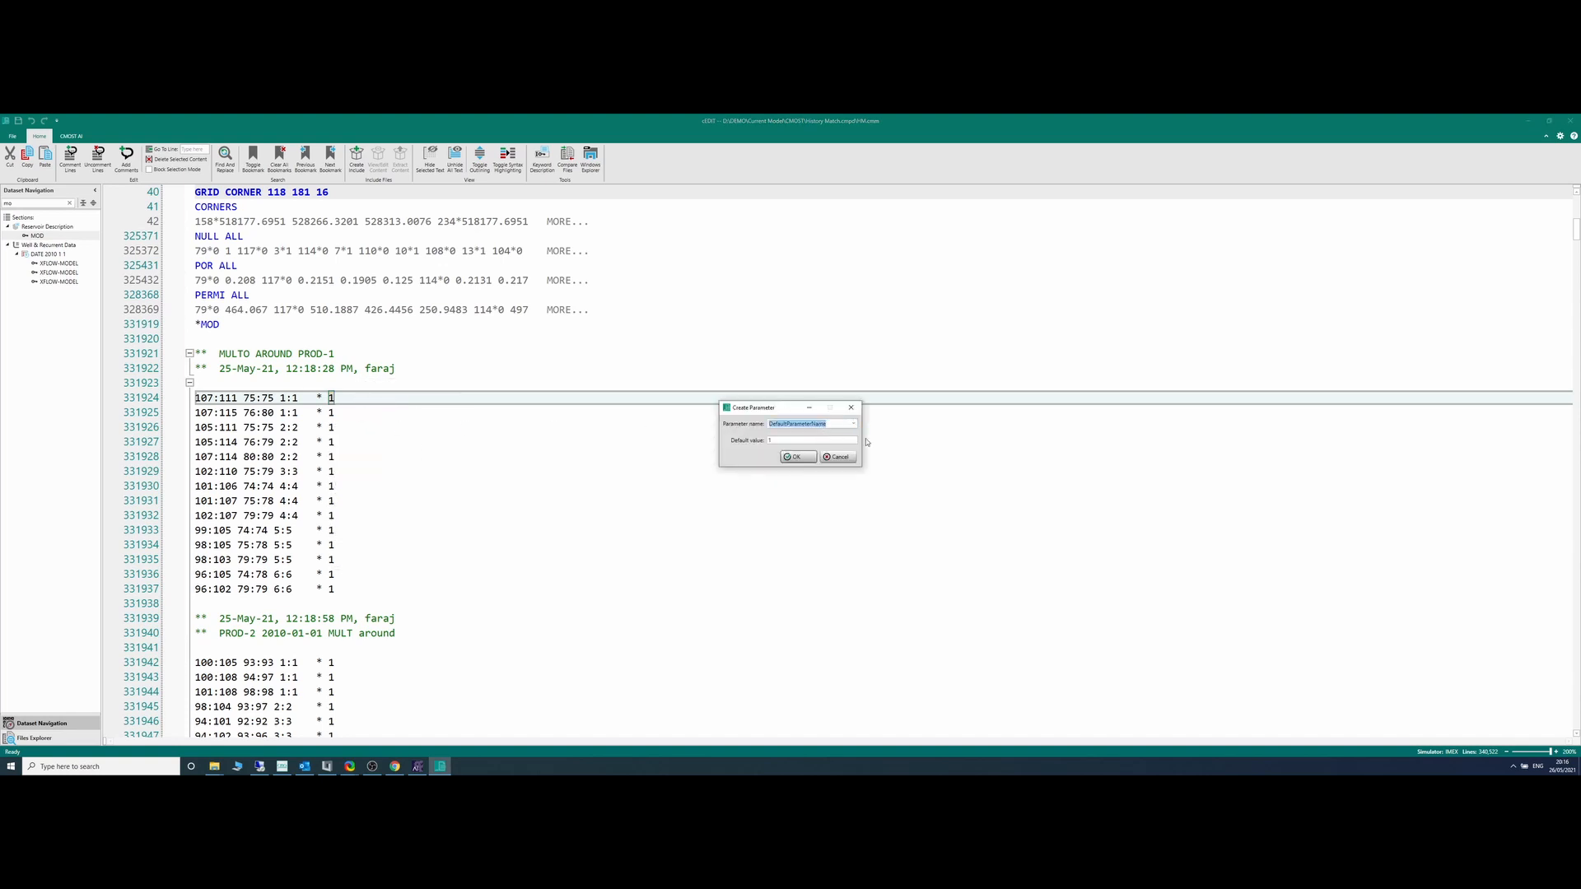
text(PE)
text(RMI_MULT_PROD-1)
key(BackSpace)
click(792, 456)
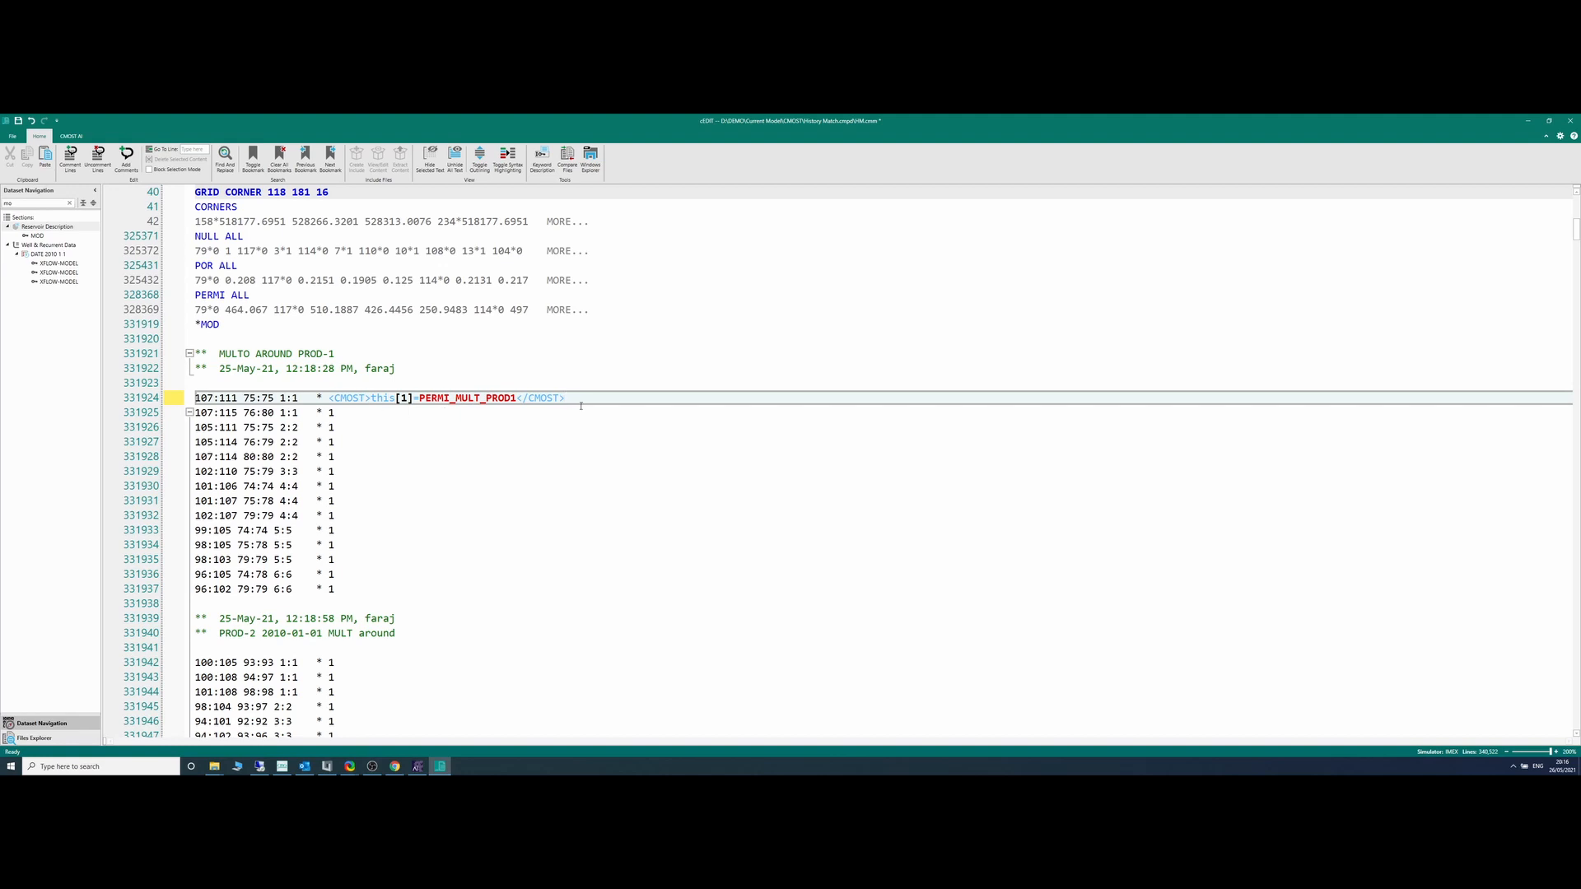
Step: Copy the PERMI_MULT_PROD1 expression over the multiplier value on every remaining line of the PROD-1 block, from 107:115 76:80 1:1 to 96:102 79:79 6:6
drag(601, 398, 331, 412)
key(ctrl+c)
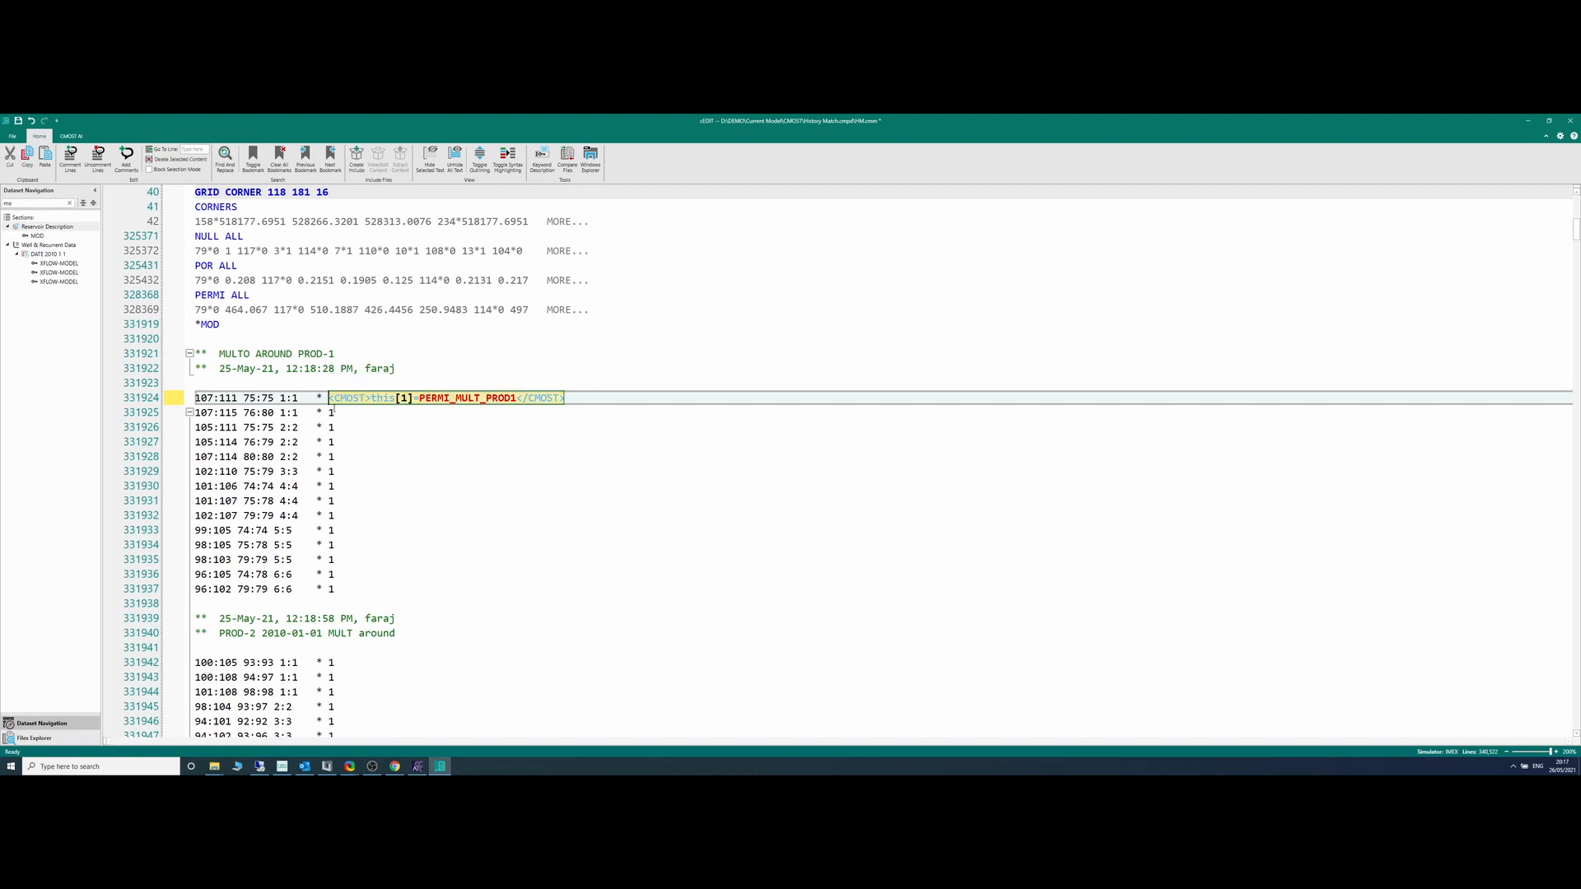
click(337, 413)
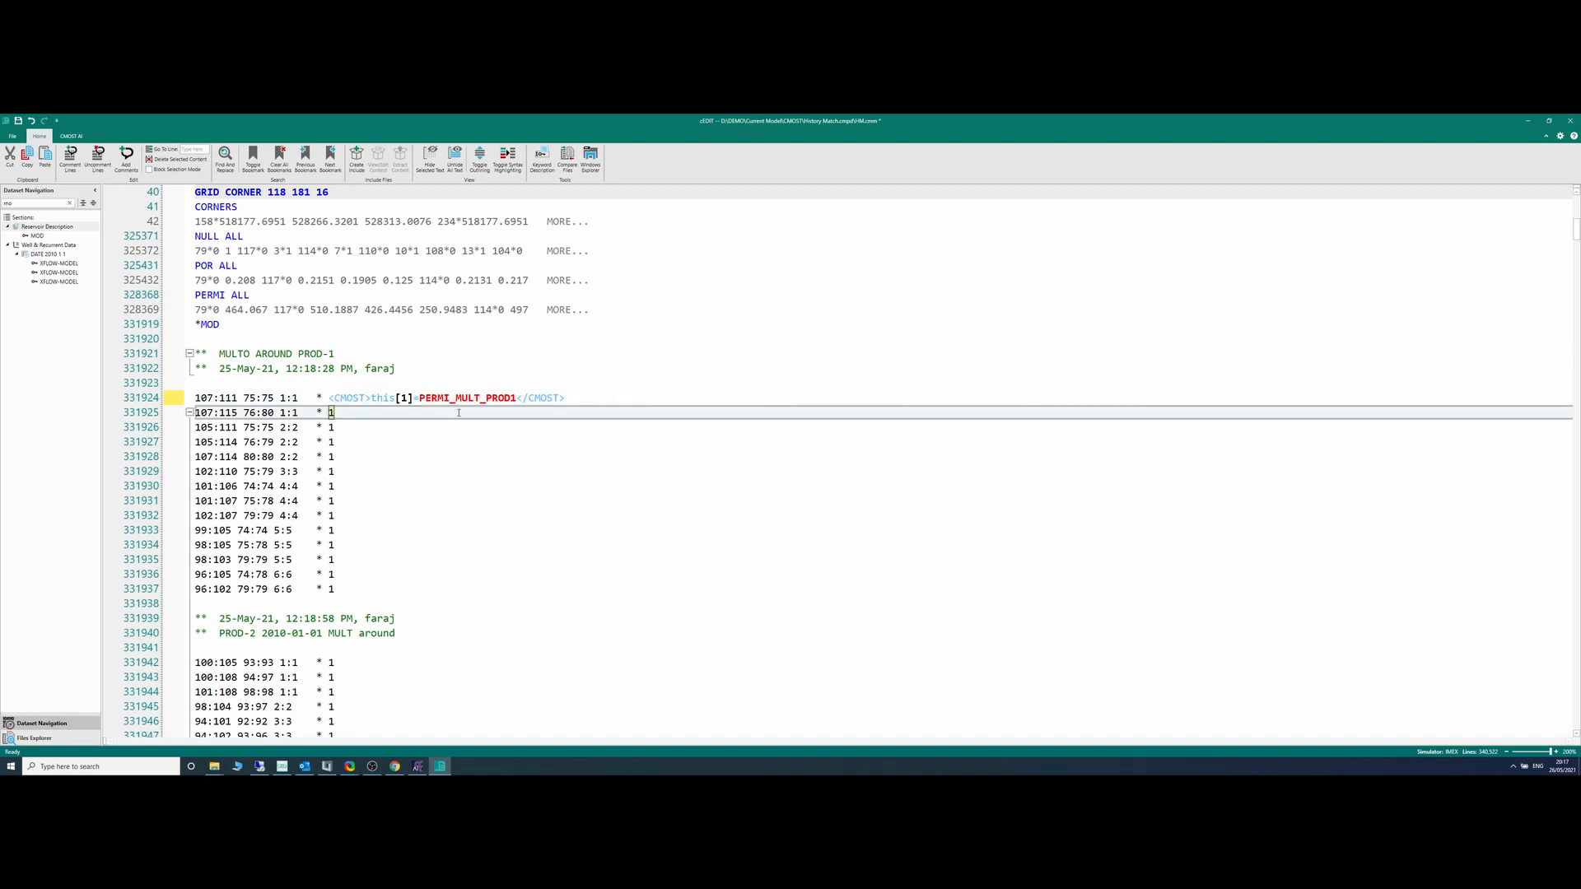
key(ctrl+v)
key(Down)
key(shift+Left)
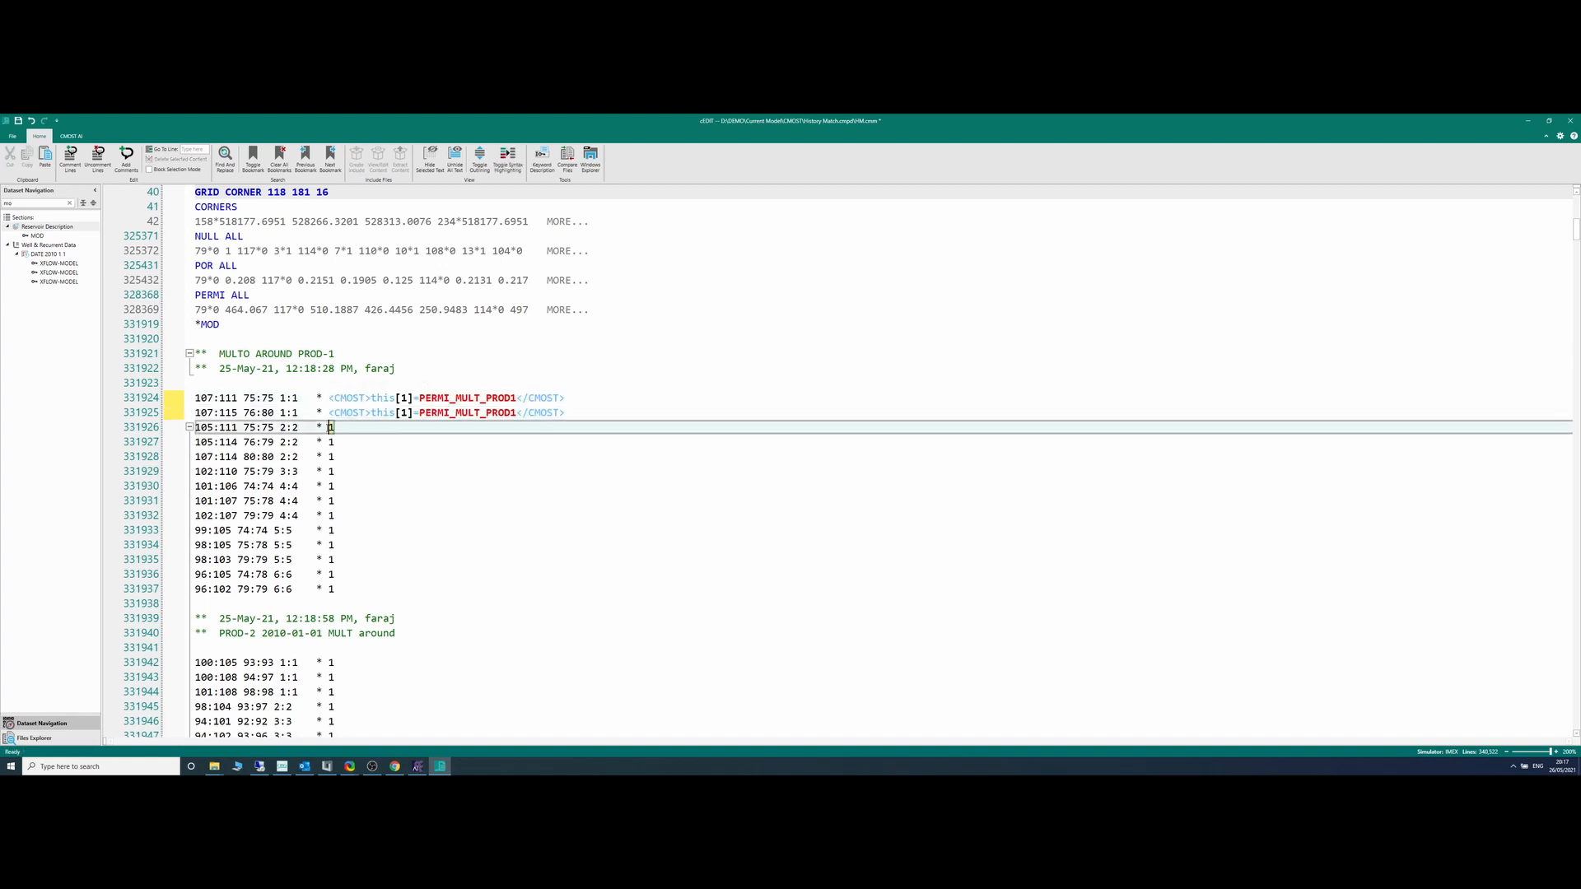
key(ctrl+v)
key(Down)
key(shift+Left)
key(ctrl+v)
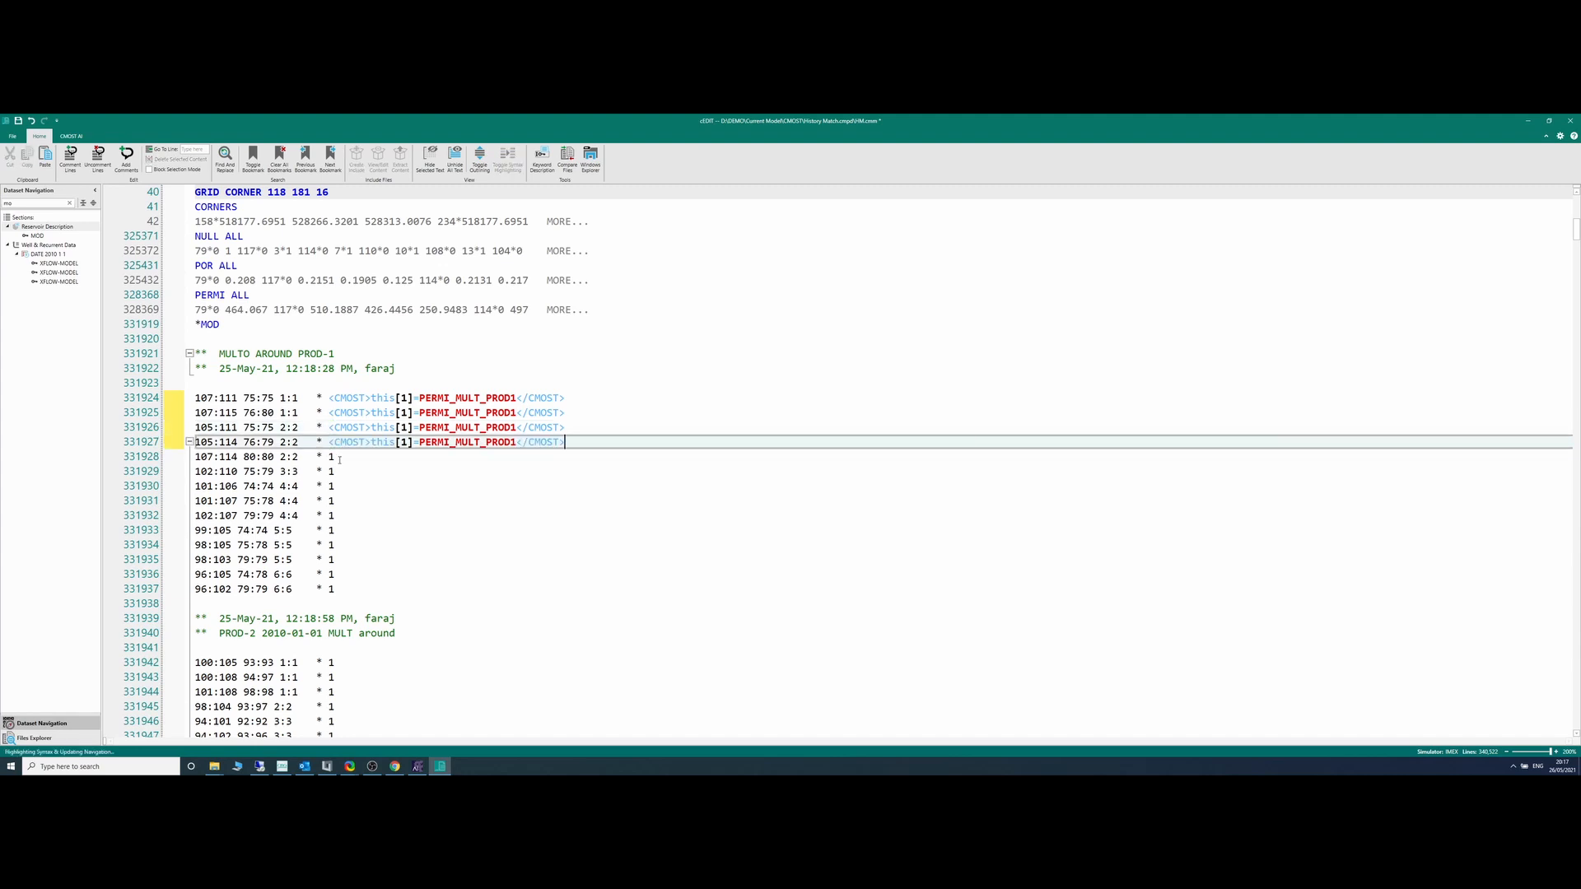
key(Down)
key(shift+Left)
key(ctrl+v)
key(Down)
key(shift+Left)
key(ctrl+v)
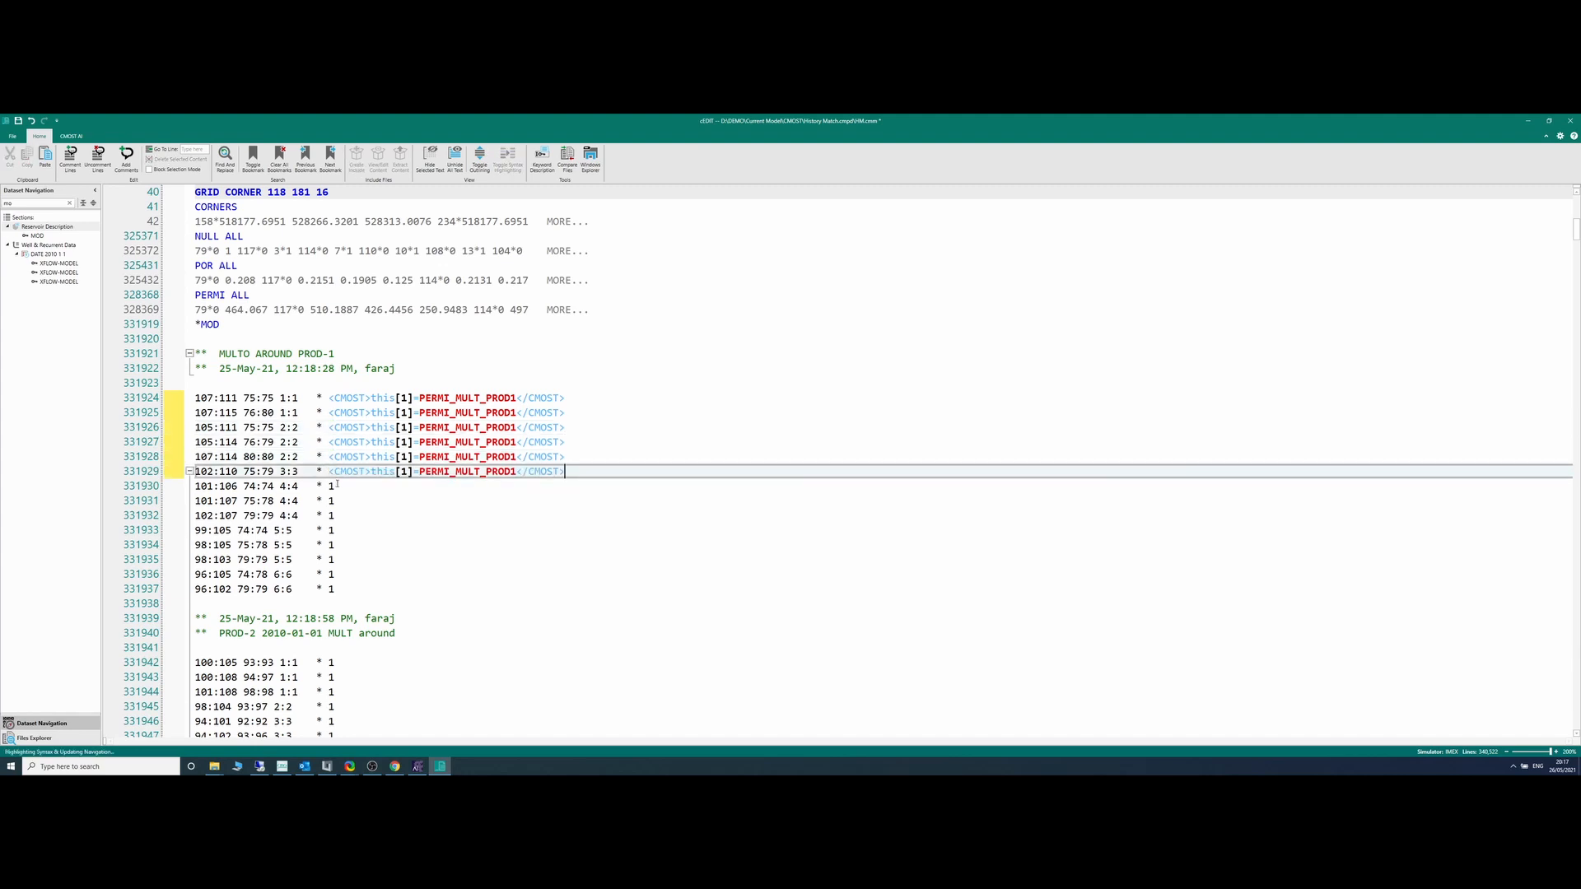
key(Down)
key(shift+Left)
key(ctrl+v)
key(Down)
key(shift+Left)
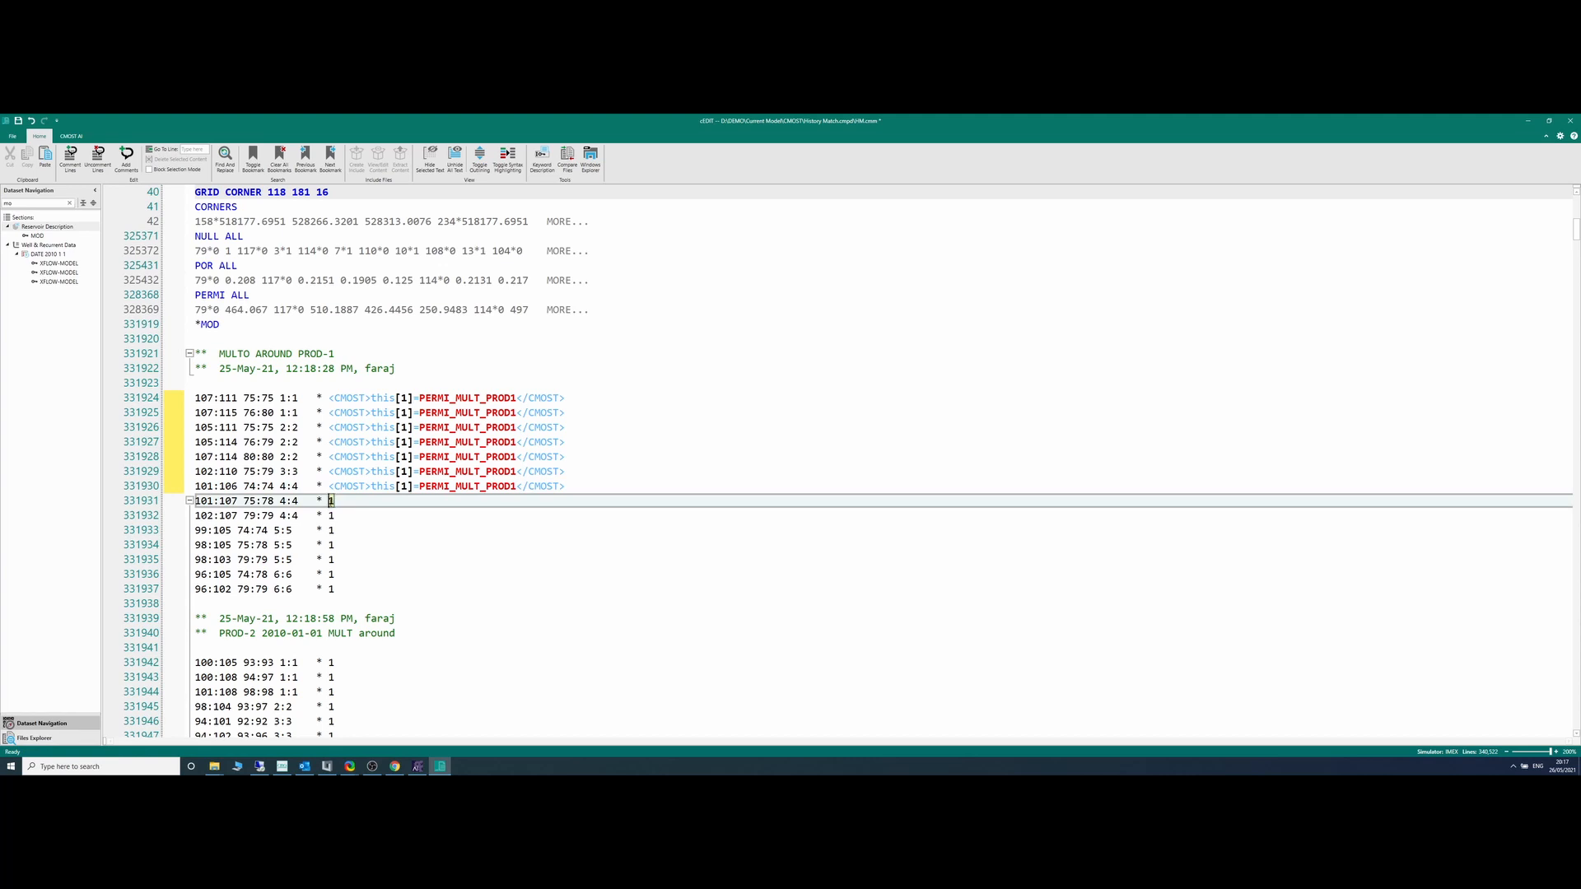
key(ctrl+v)
key(Down)
key(shift+Left)
key(ctrl+v)
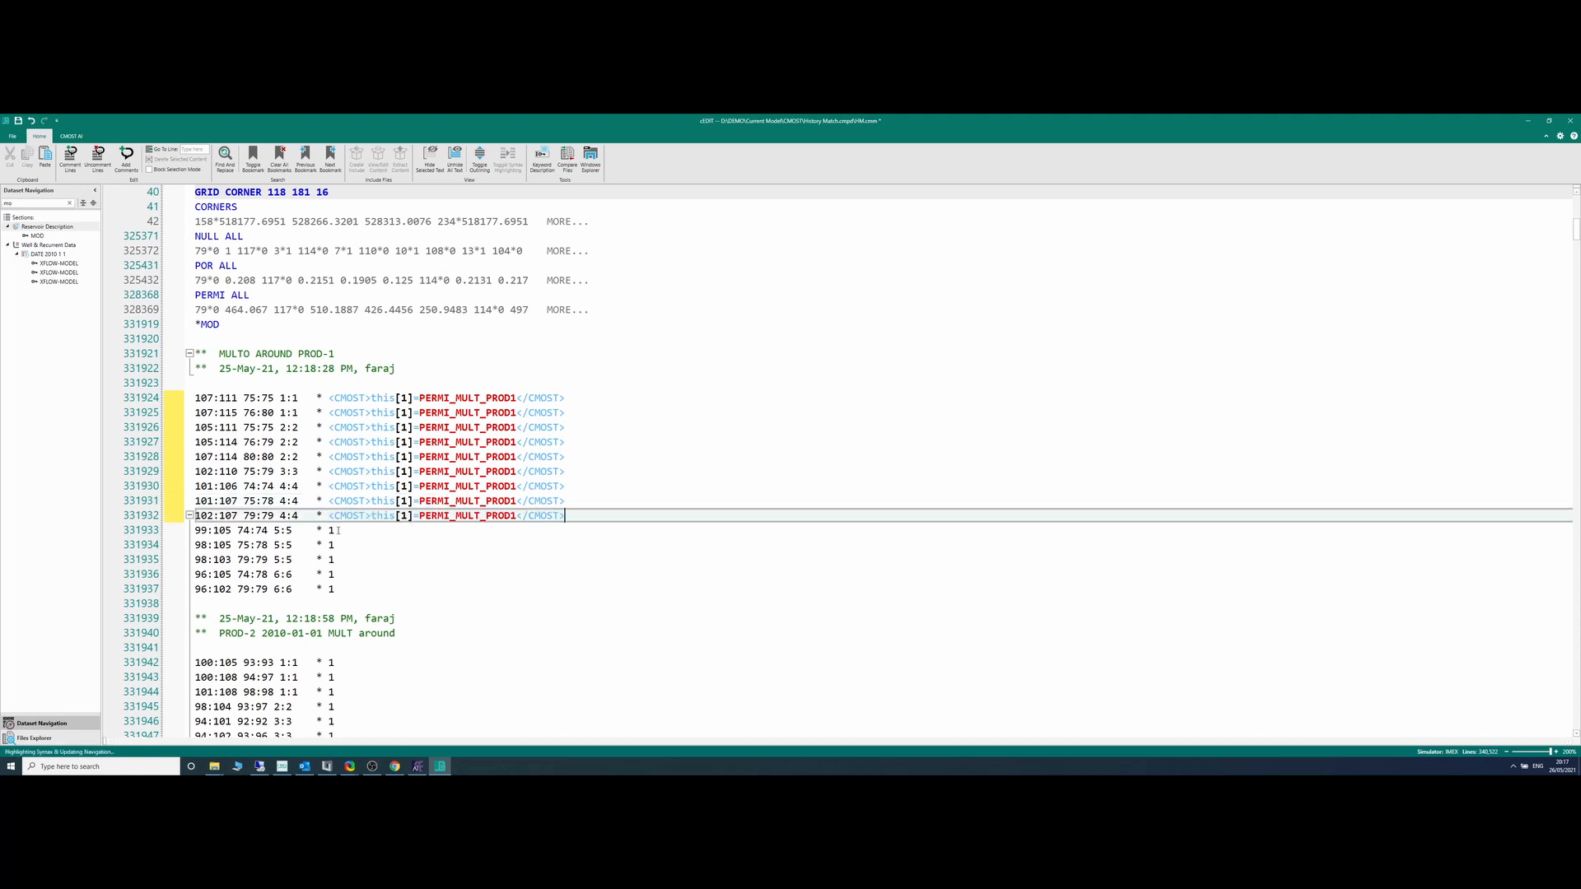
key(Down)
key(shift+Left)
key(ctrl+v)
key(Down)
key(shift+Left)
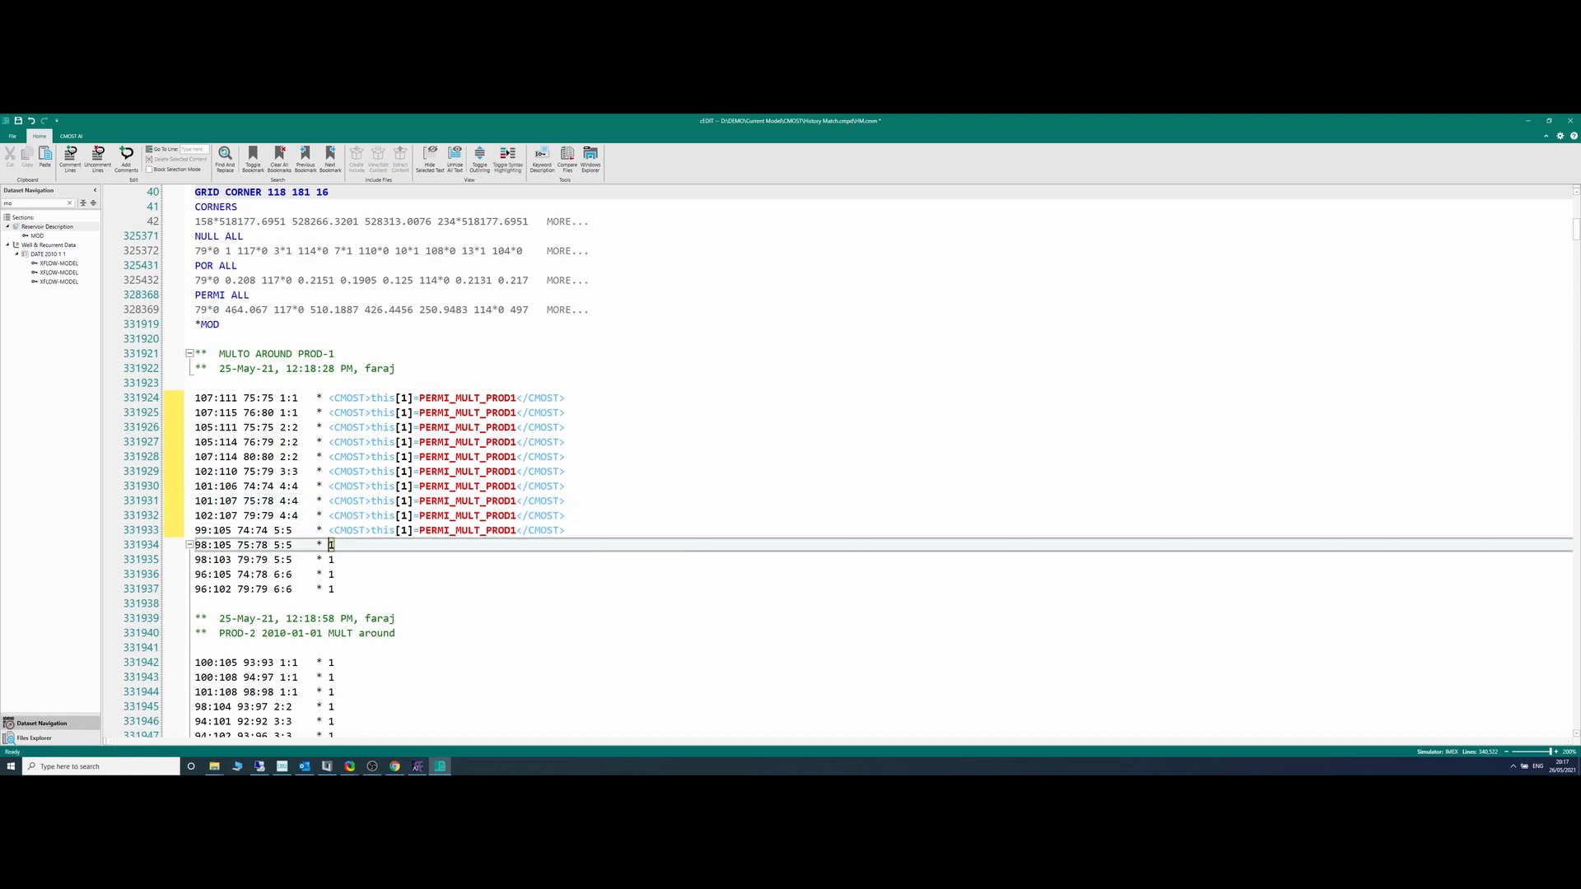
key(ctrl+v)
key(Down)
key(shift+Left)
key(ctrl+v)
key(Down)
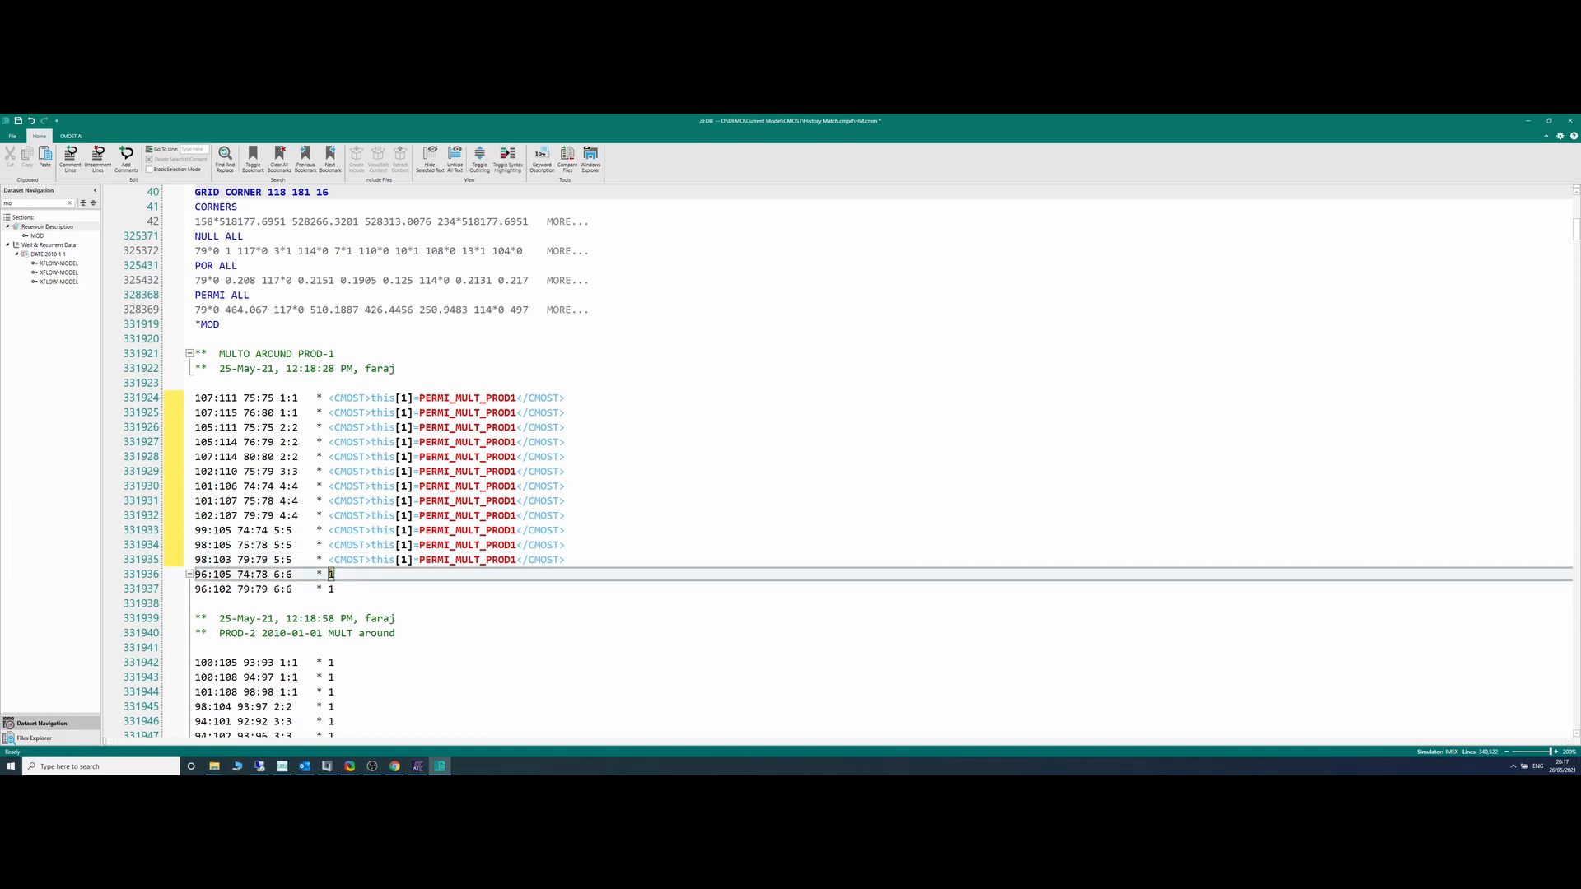
key(shift+Left)
key(ctrl+v)
key(Down)
key(shift+Left)
key(ctrl+v)
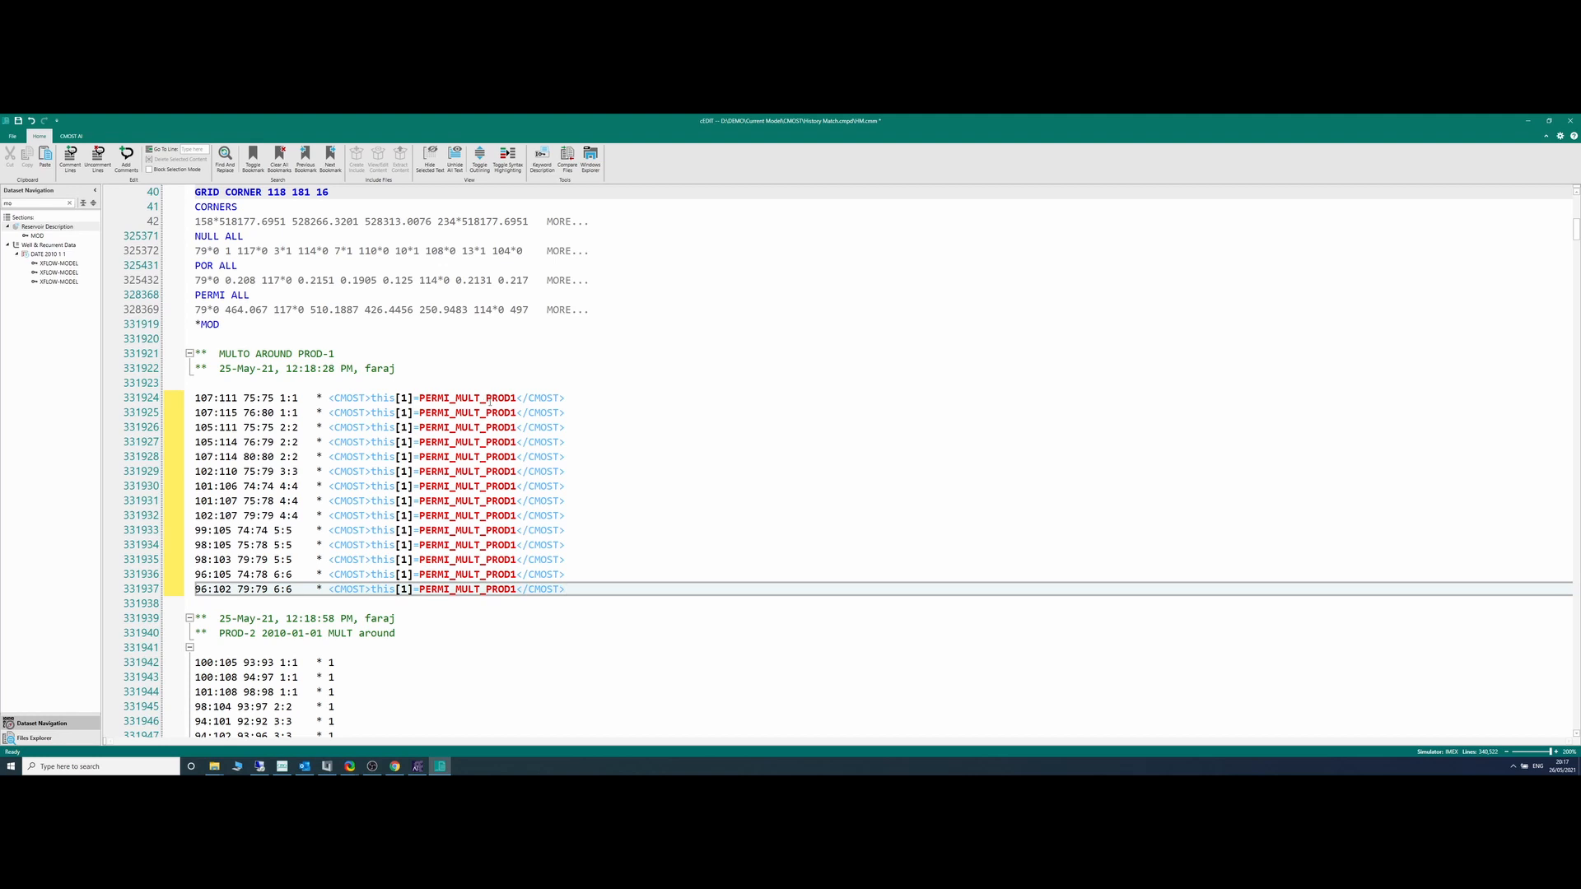
Step: Create the parameter PERMI_MULT_PROD2 from the multiplier value on the 100:105 93:93 1:1 line of the PROD-2 block
scroll(488, 401, down, 4)
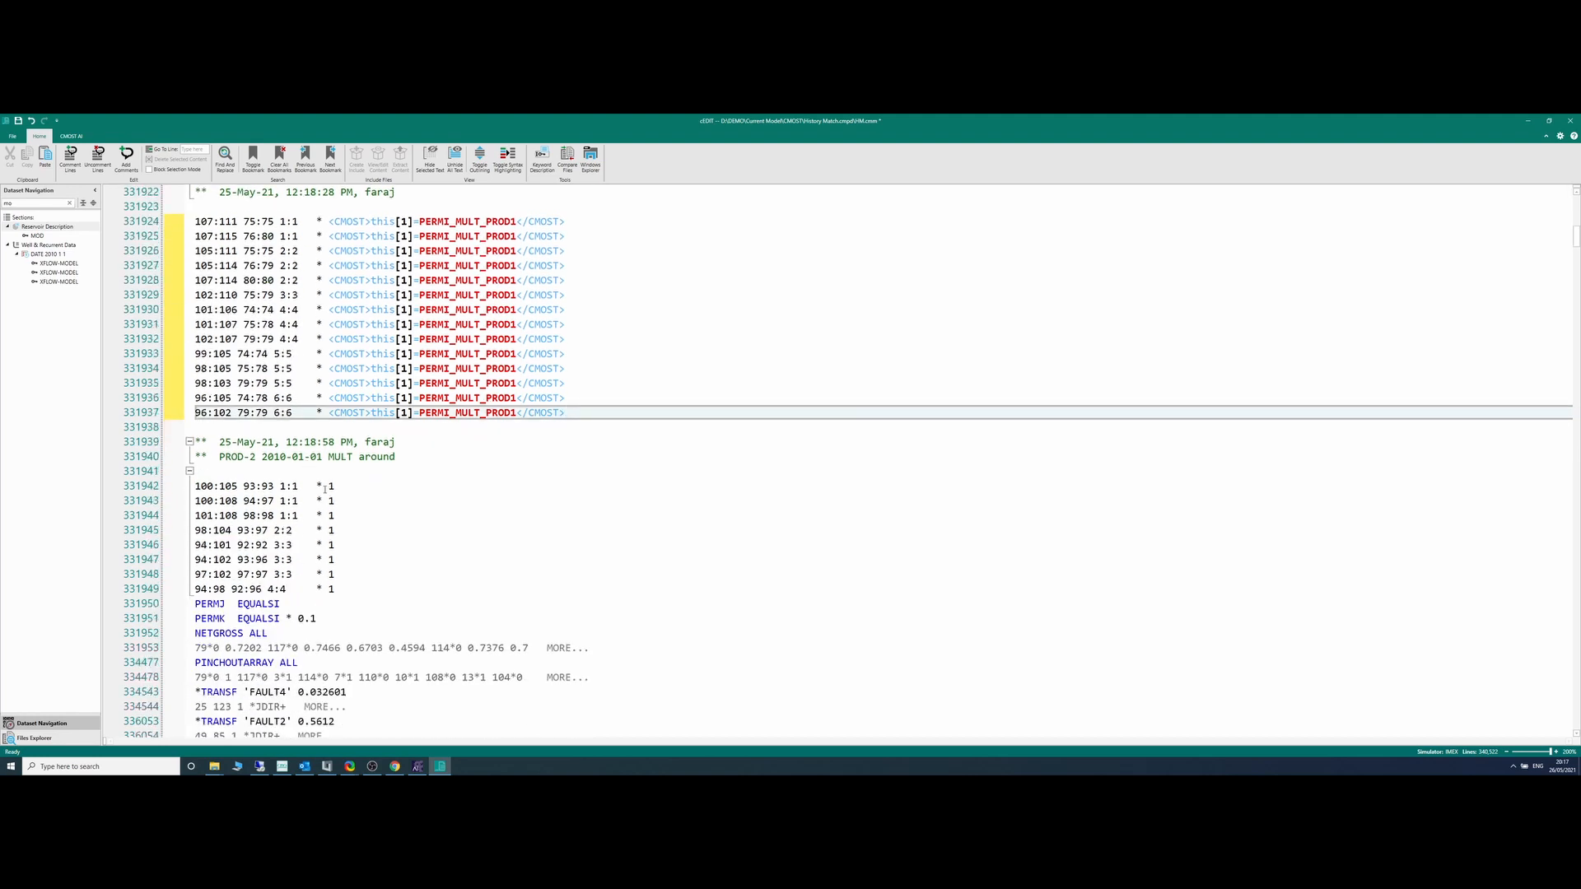
double_click(332, 489)
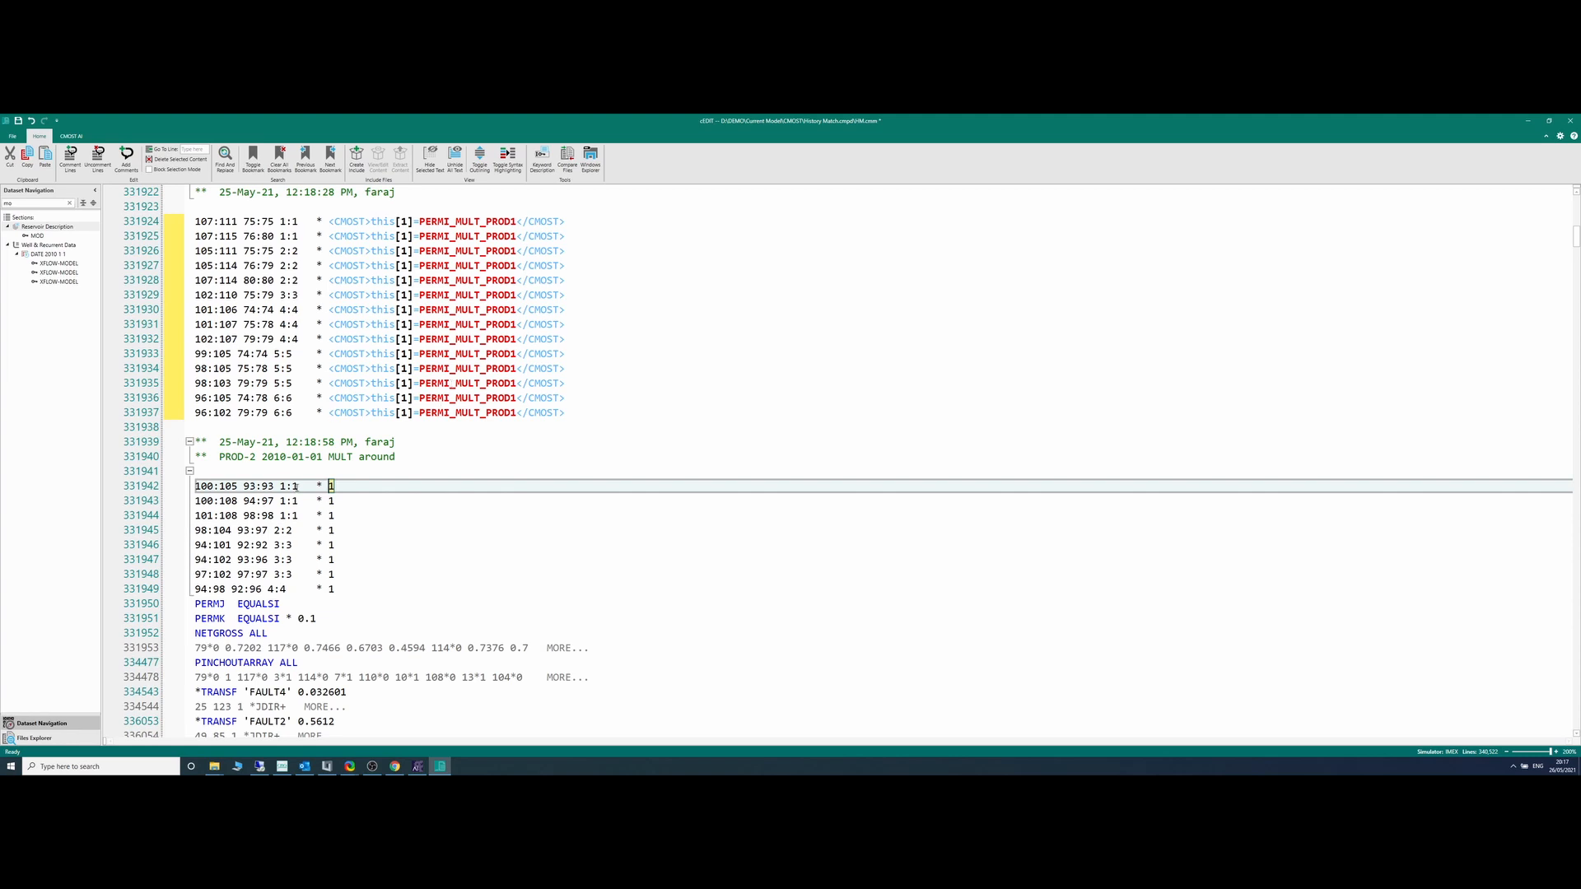
right_click(331, 484)
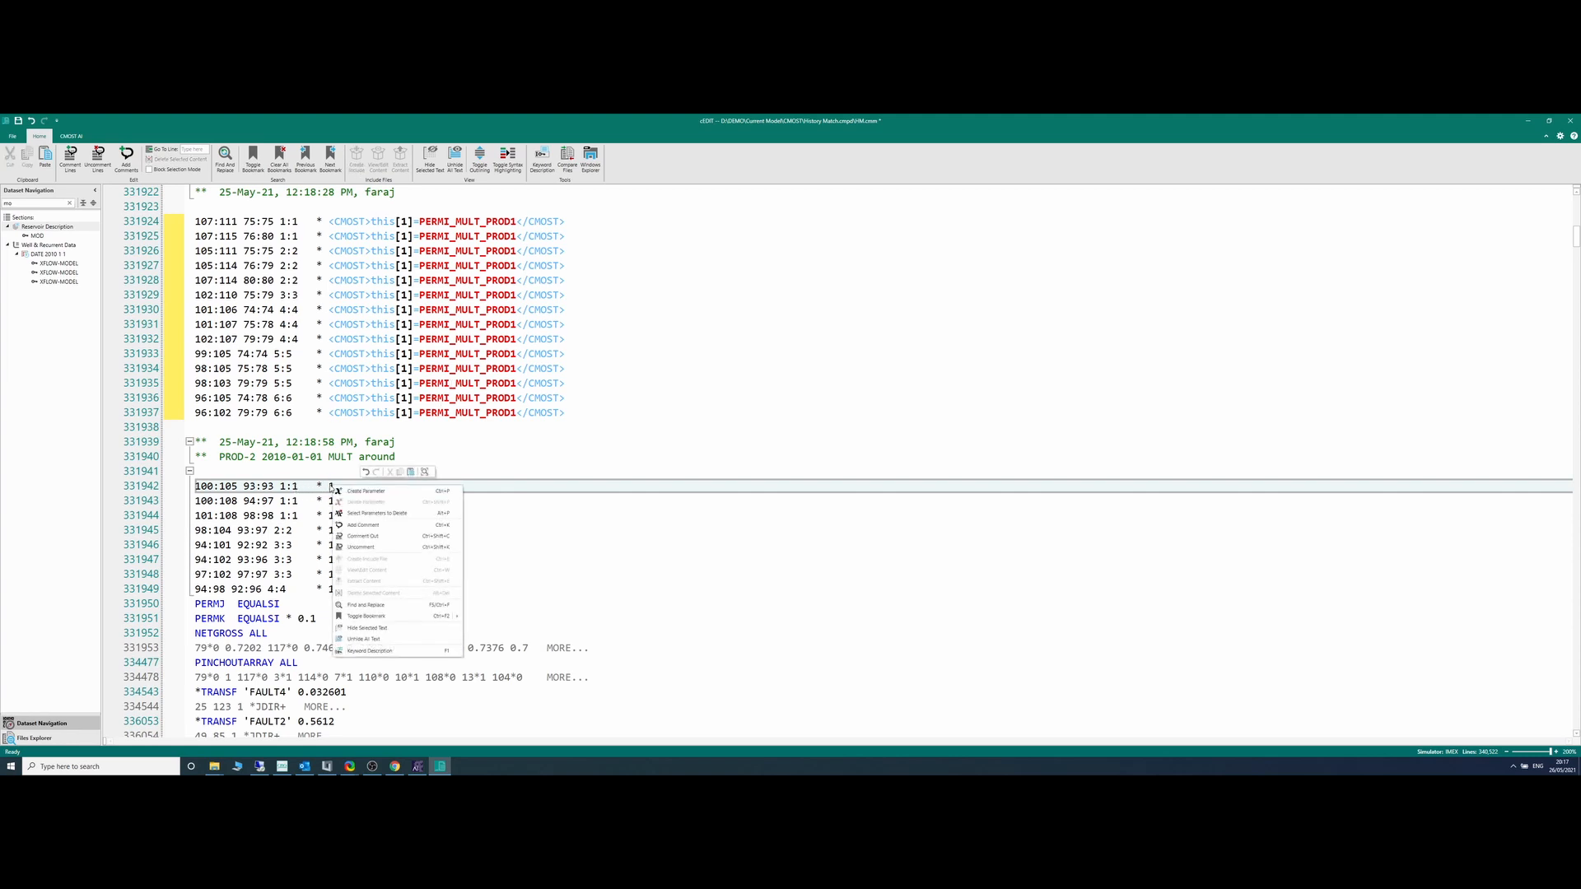
click(330, 487)
double_click(331, 486)
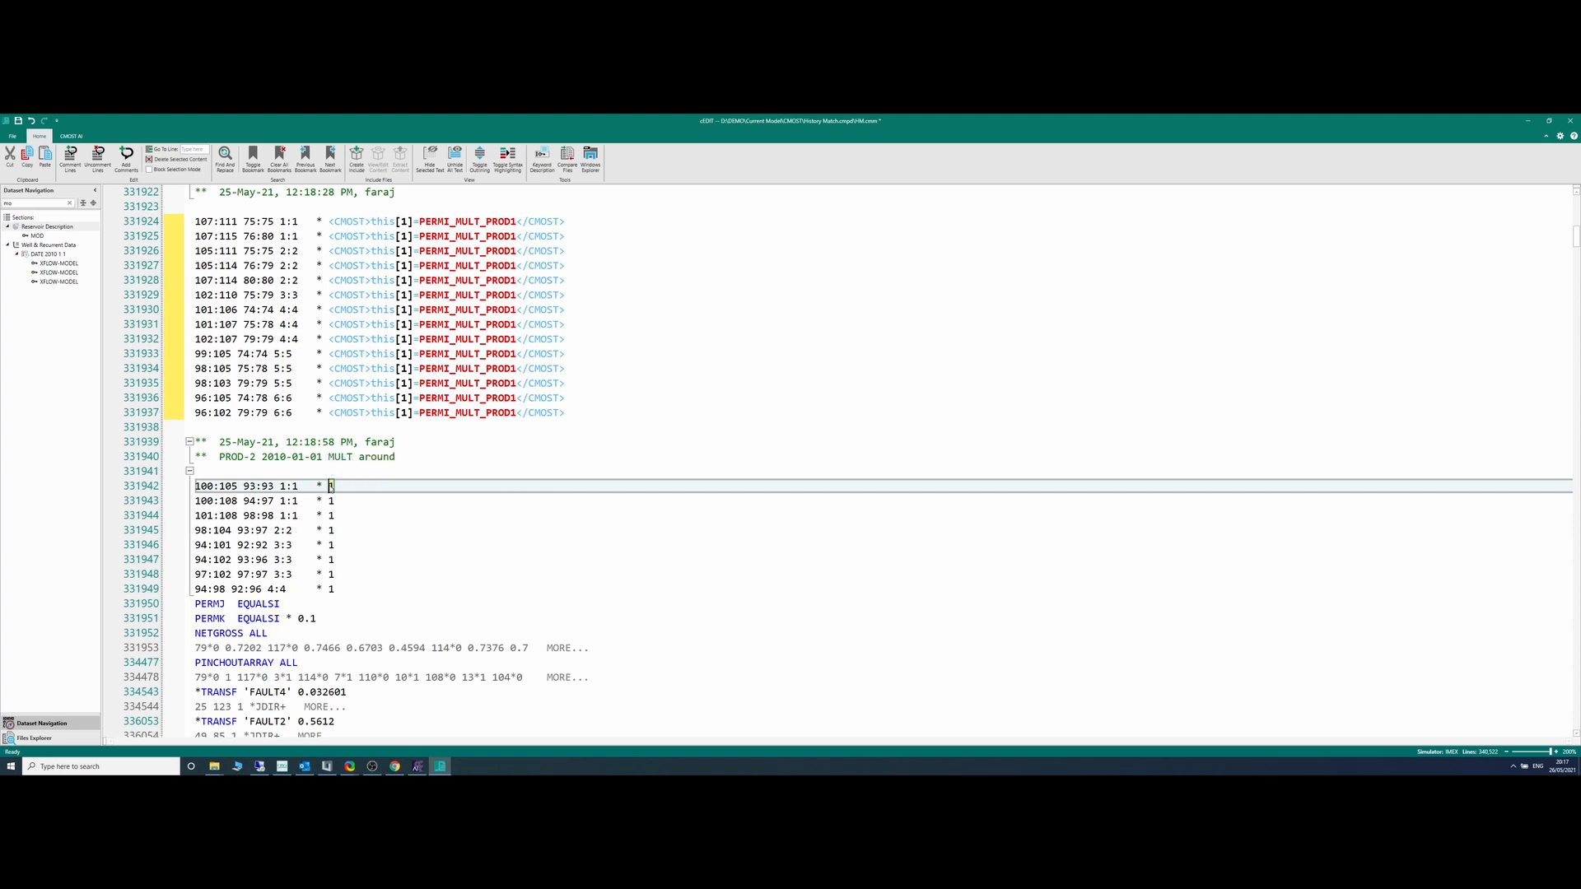
right_click(330, 485)
click(346, 491)
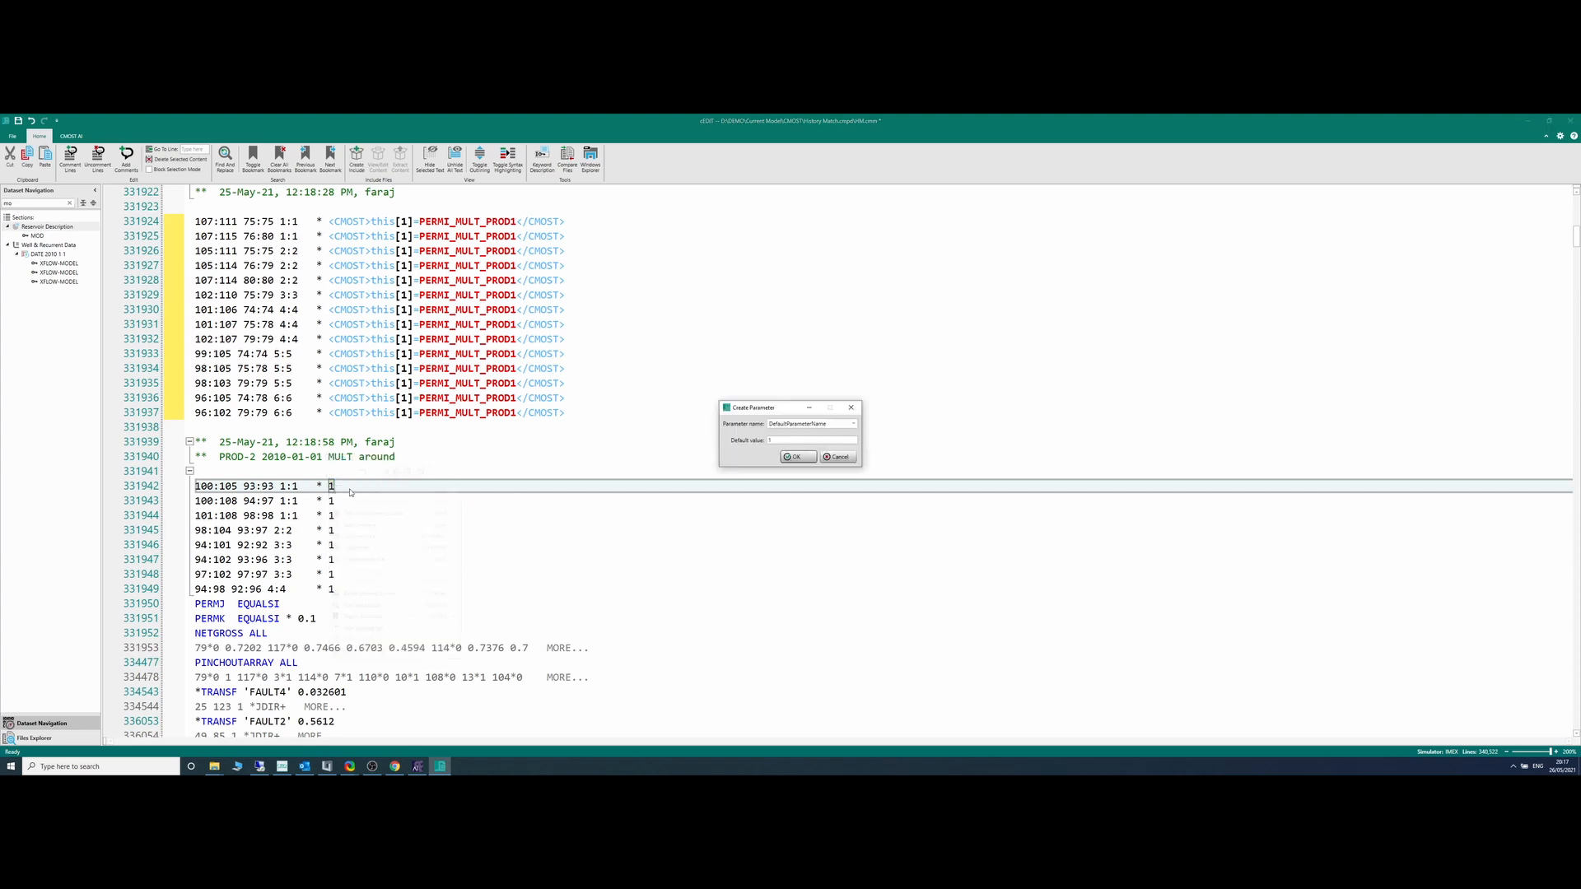
double_click(827, 424)
text(PERMI_MULT_PROD1)
click(812, 455)
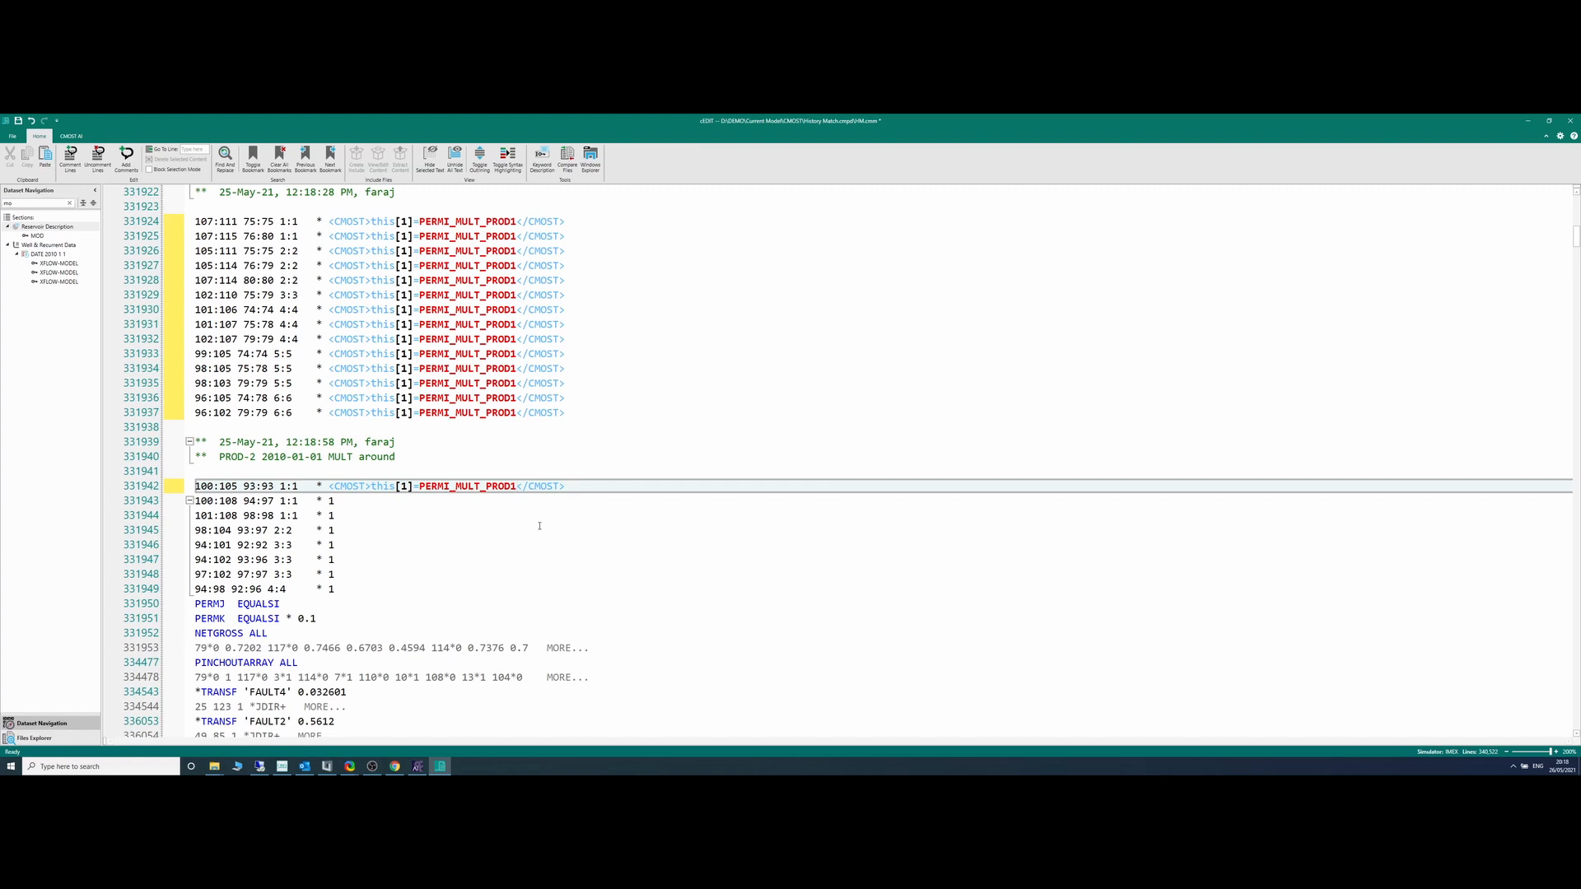
key(BackSpace)
text(2)
Step: Copy the PERMI_MULT_PROD2 expression and replace the multiplier values on all remaining PROD-2 lines with it at once, using a column selection
drag(565, 486, 327, 486)
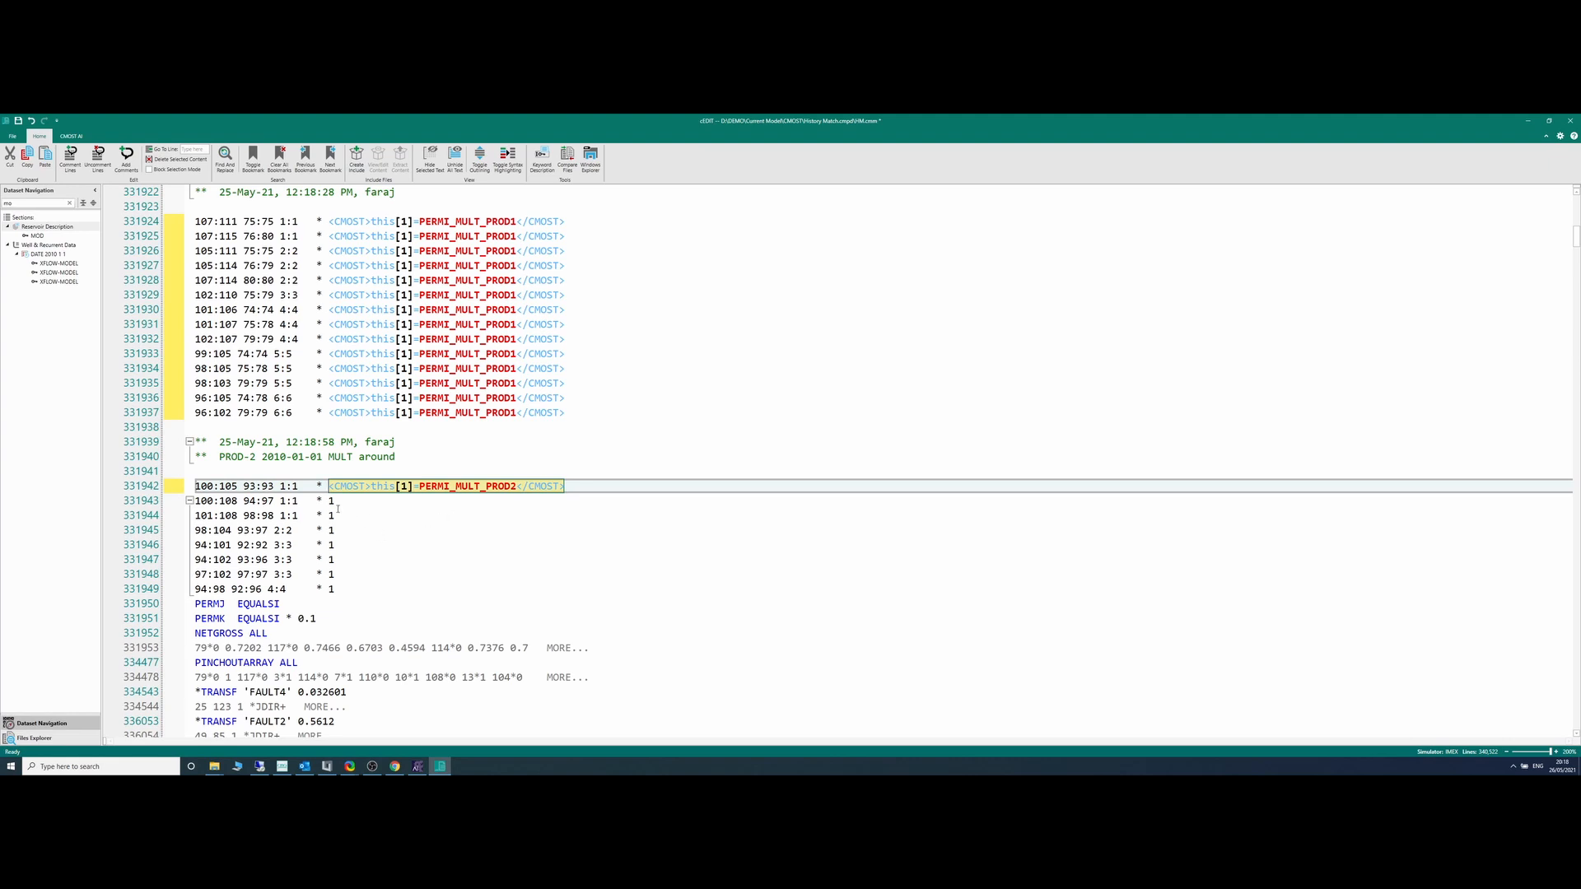
key(Down)
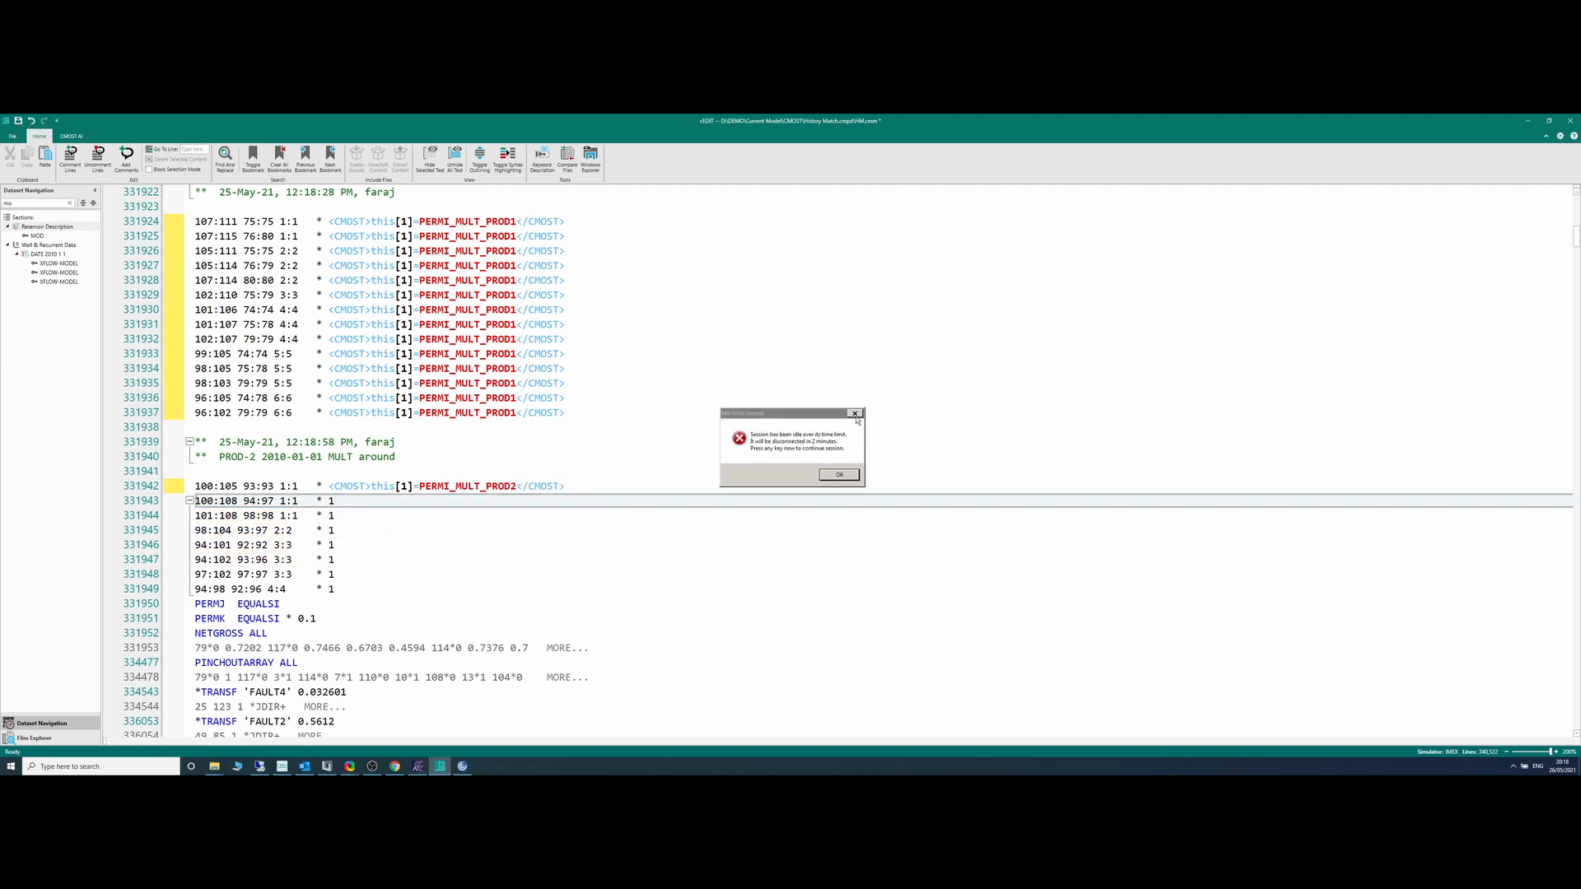
click(856, 415)
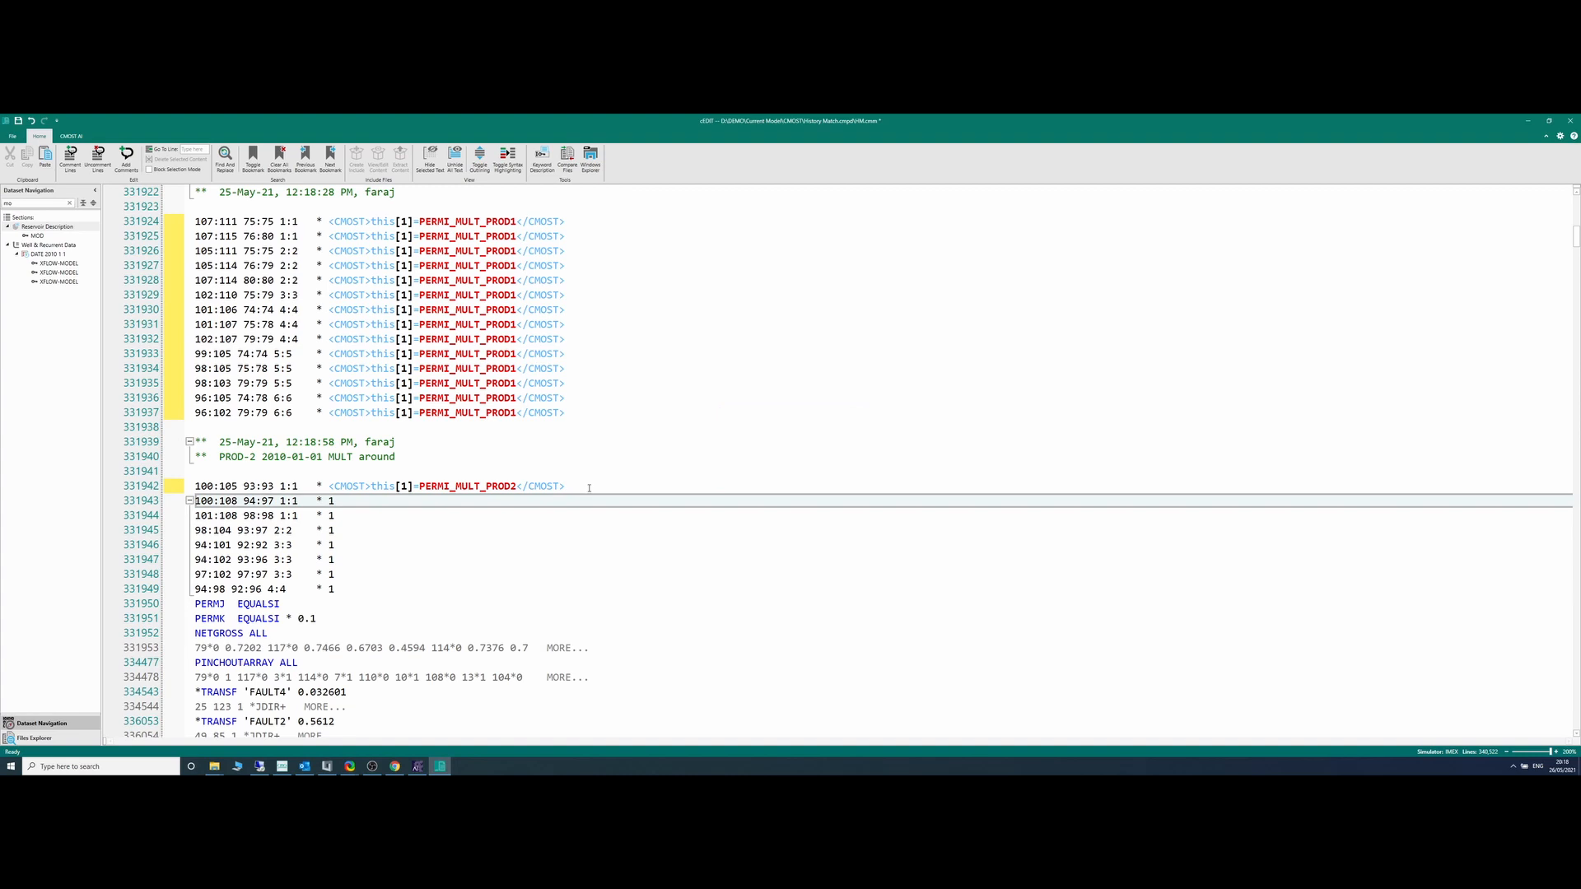
drag(589, 488, 328, 486)
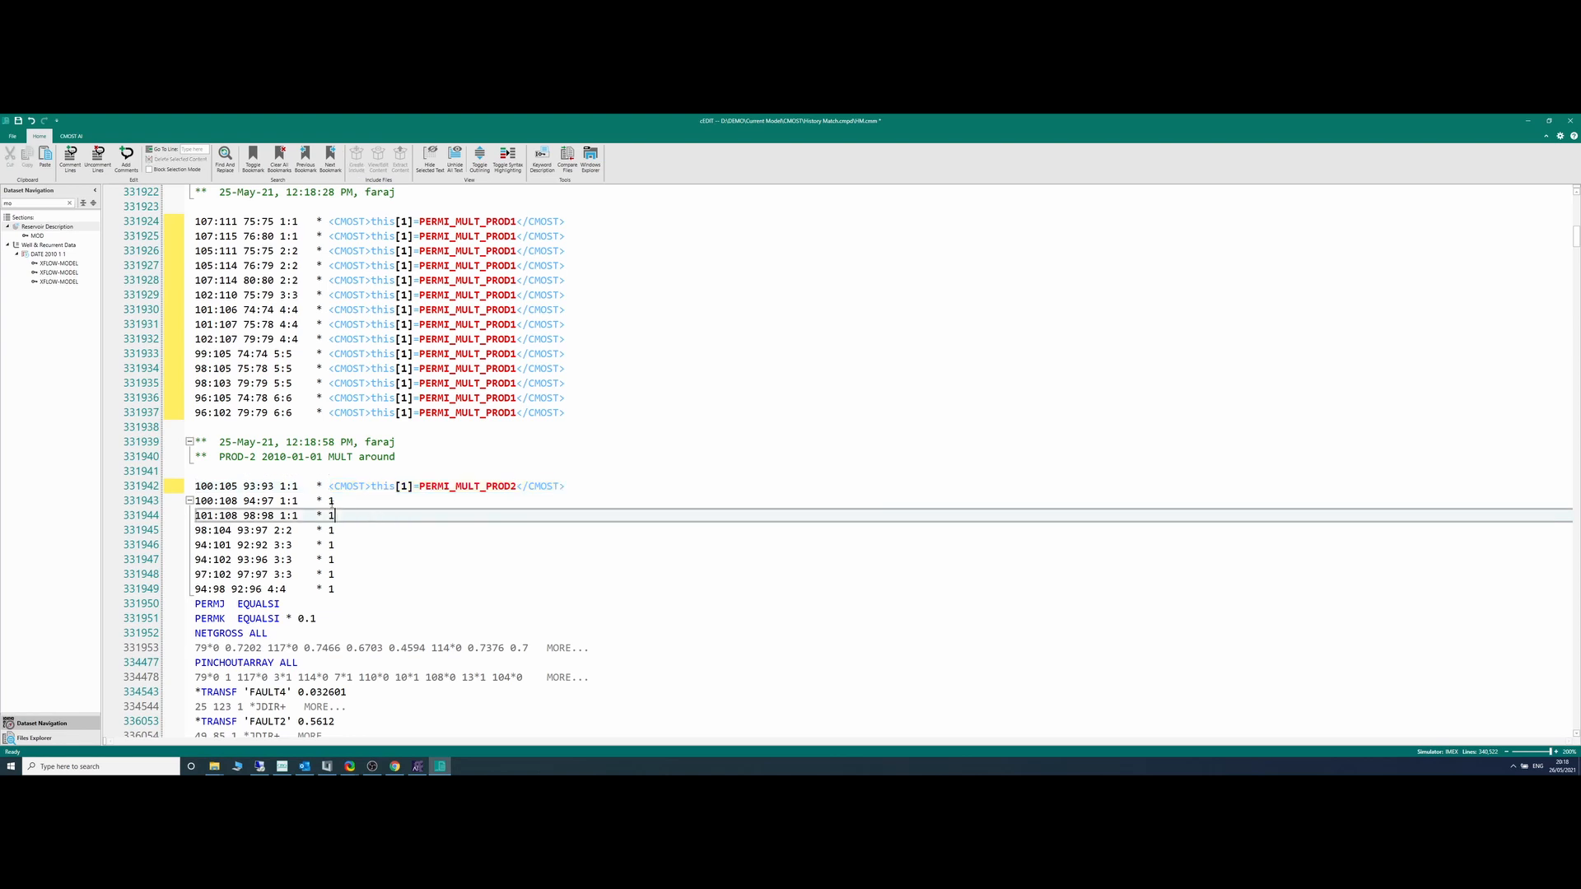
key(Down)
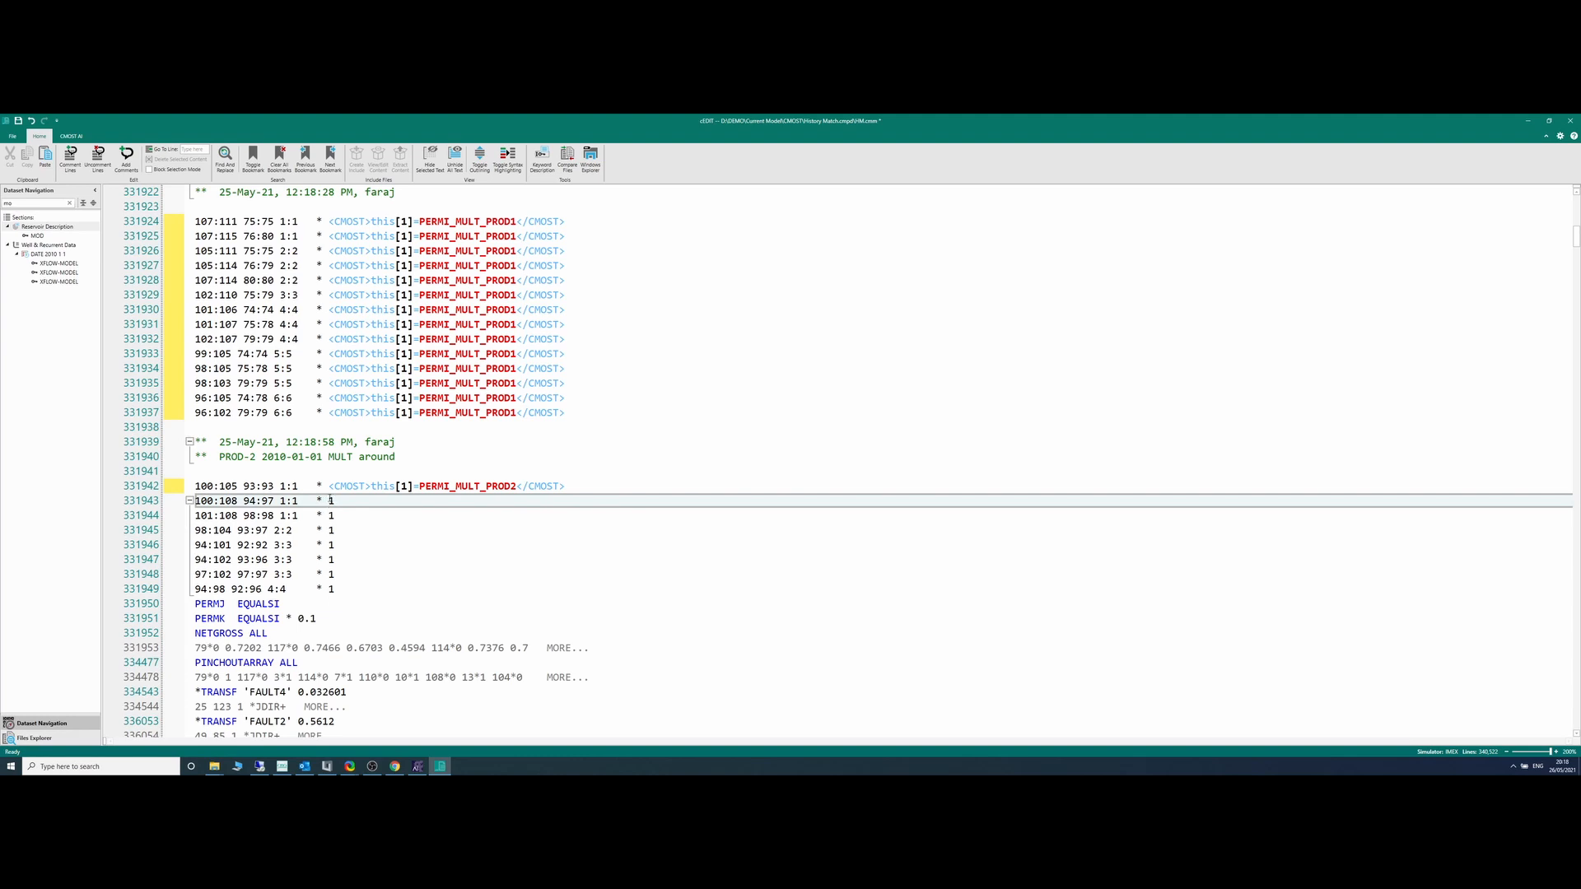
drag(331, 500, 336, 587)
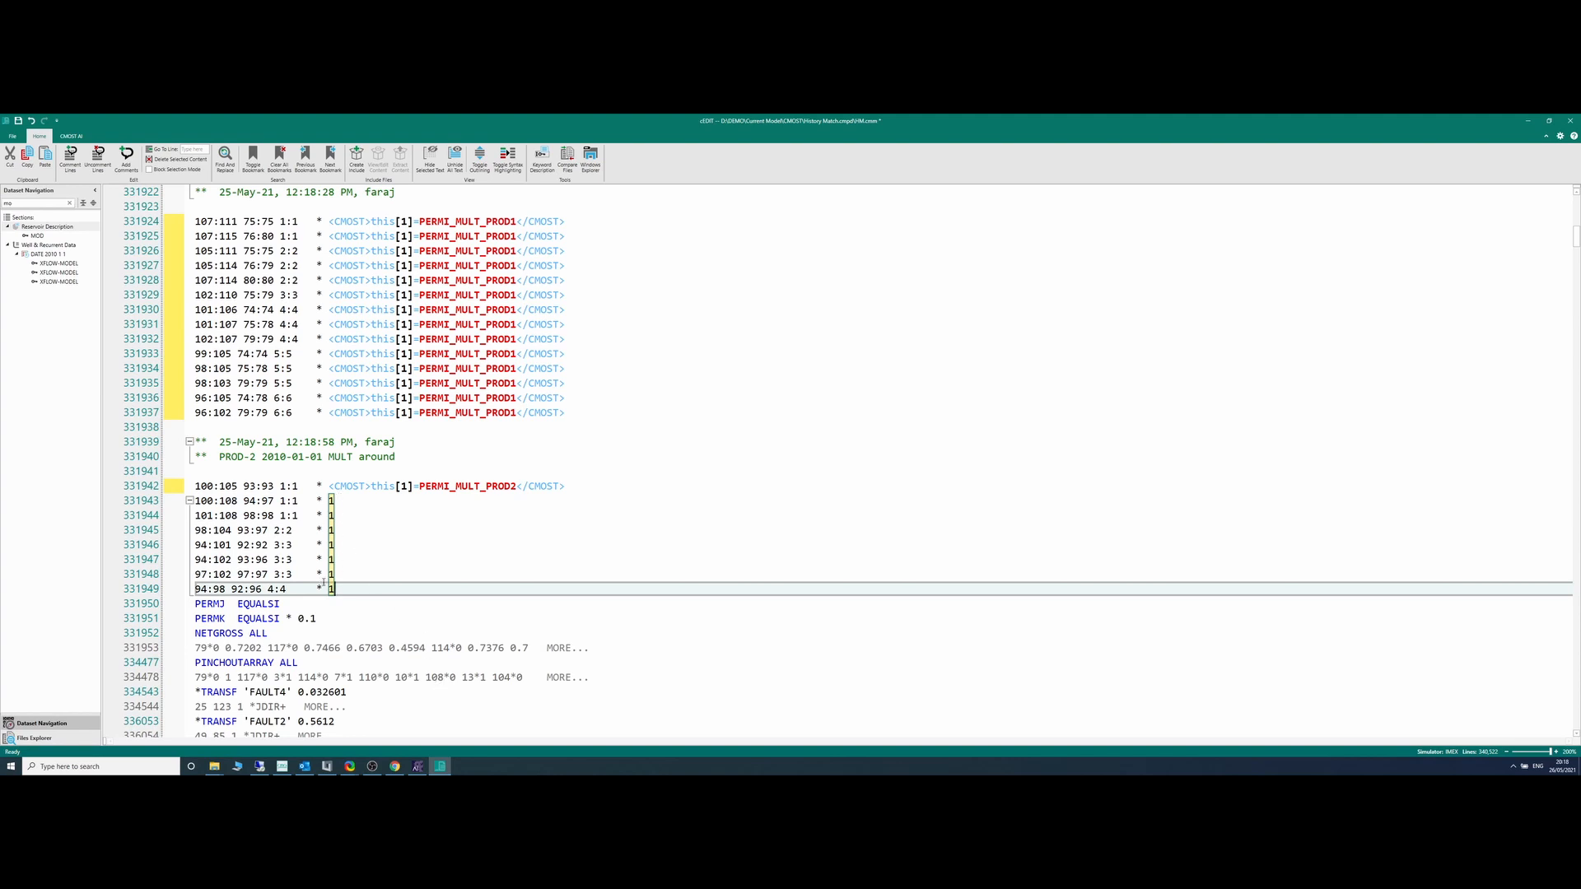
key(ctrl+v)
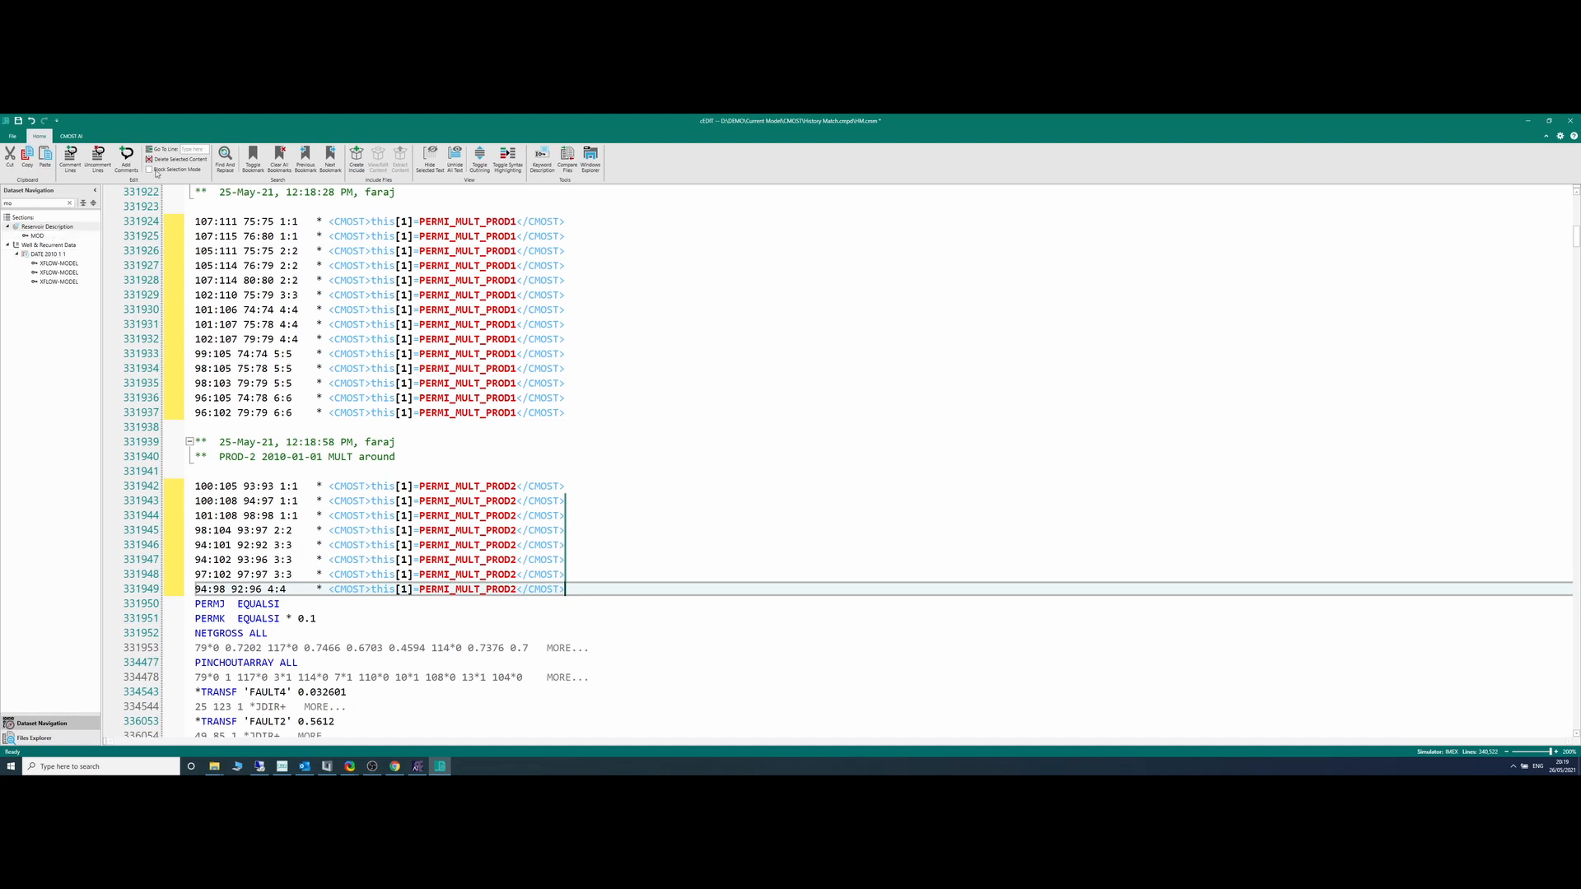
Step: Clear the keyword filter and create the parameter BSWCRIT from the constant value on the BSWCRIT CON line under Rock-Fluid Data
click(71, 206)
click(70, 204)
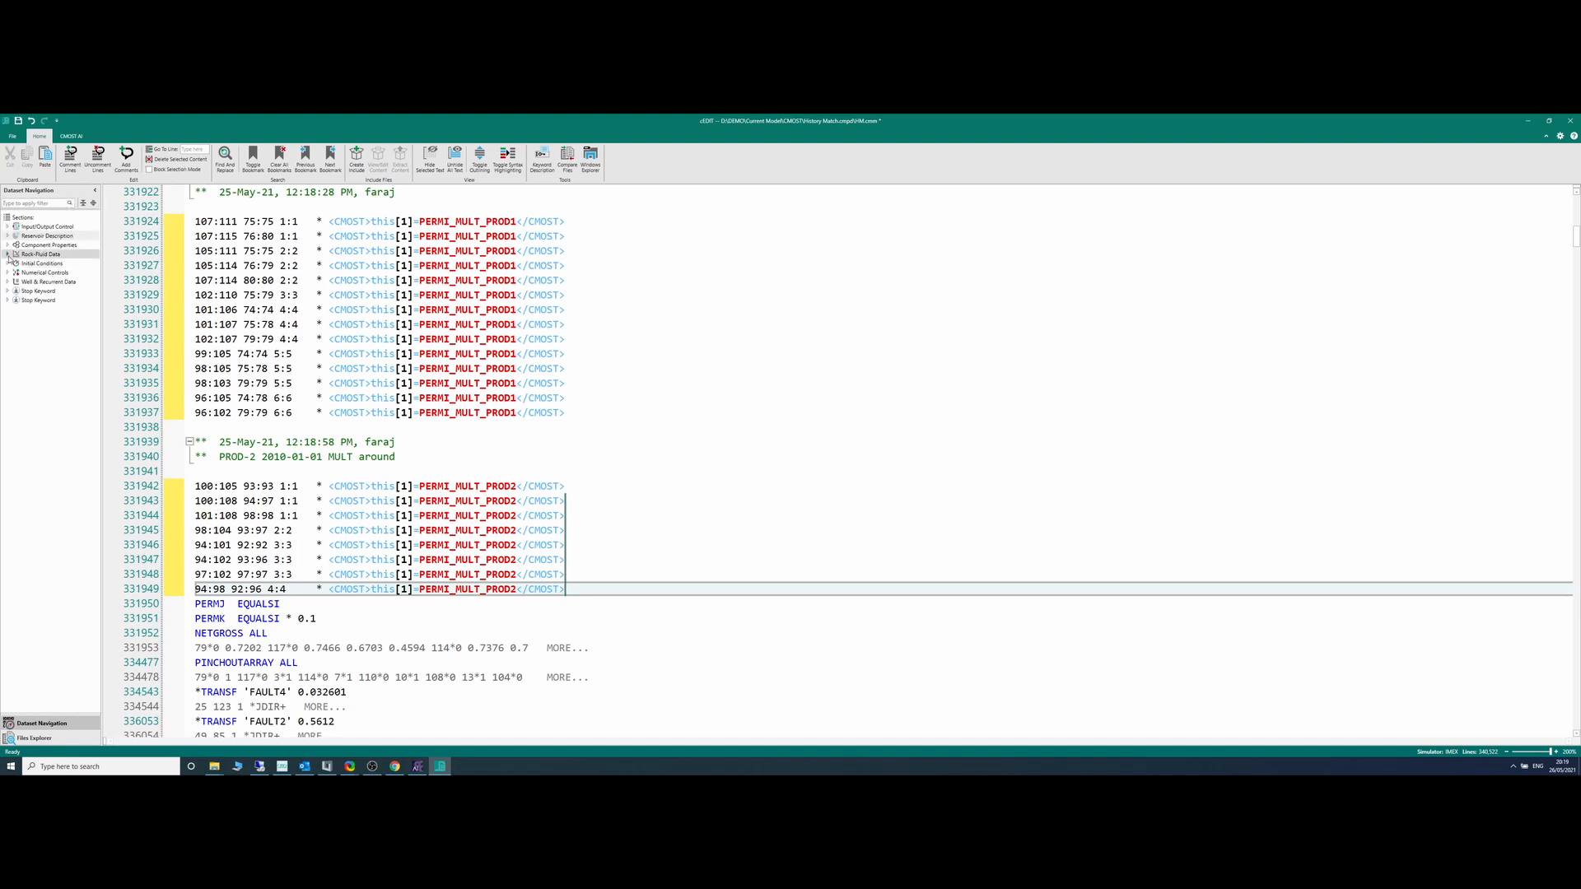
click(7, 255)
click(42, 291)
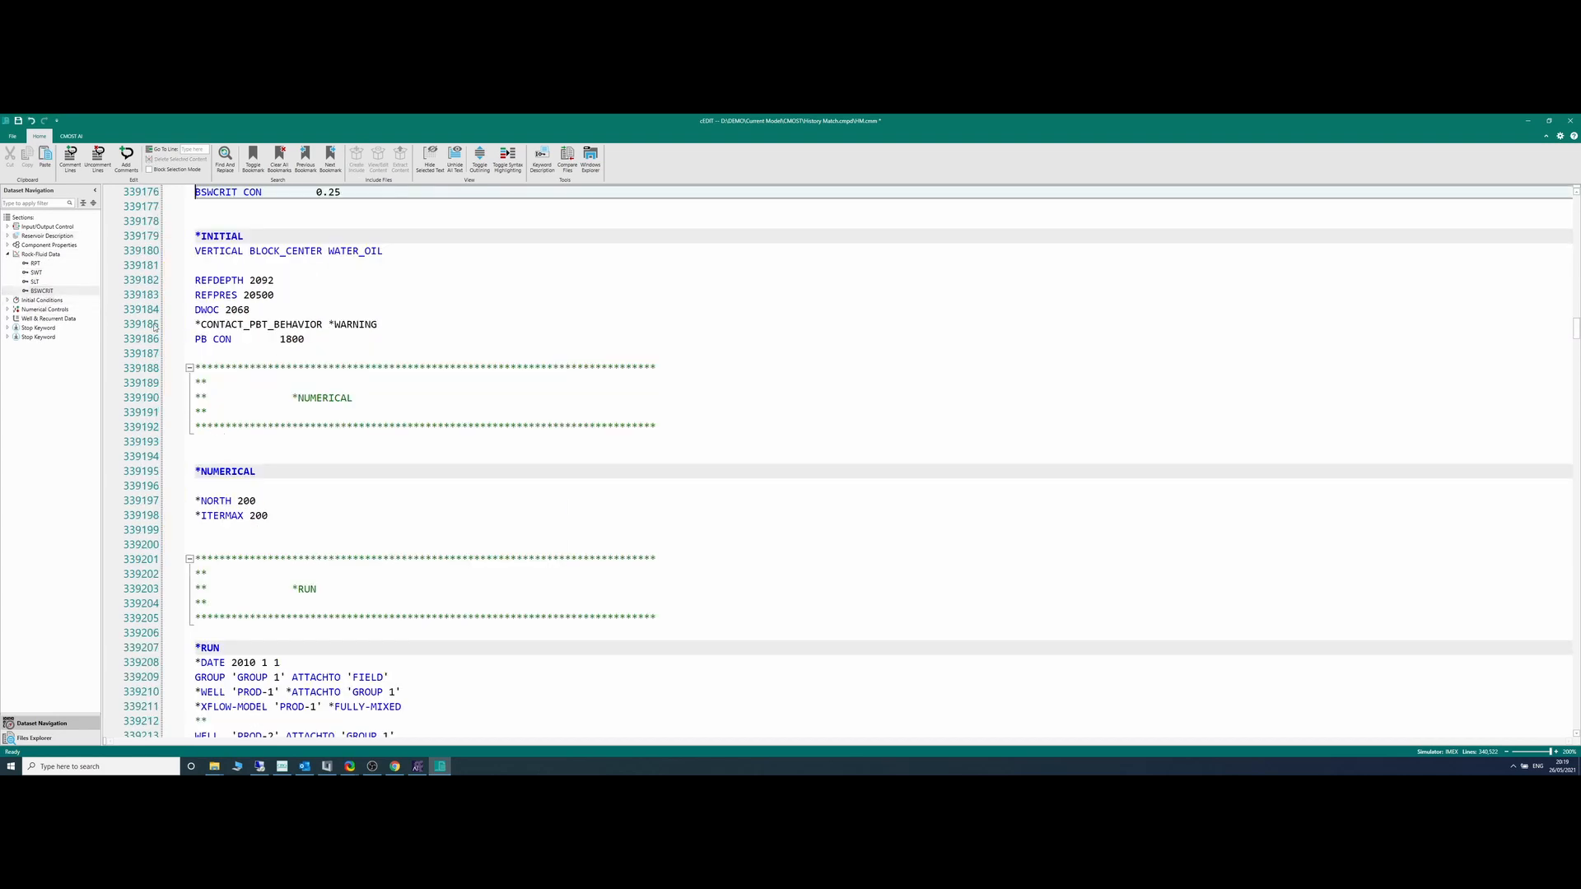
scroll(387, 238, up, 6)
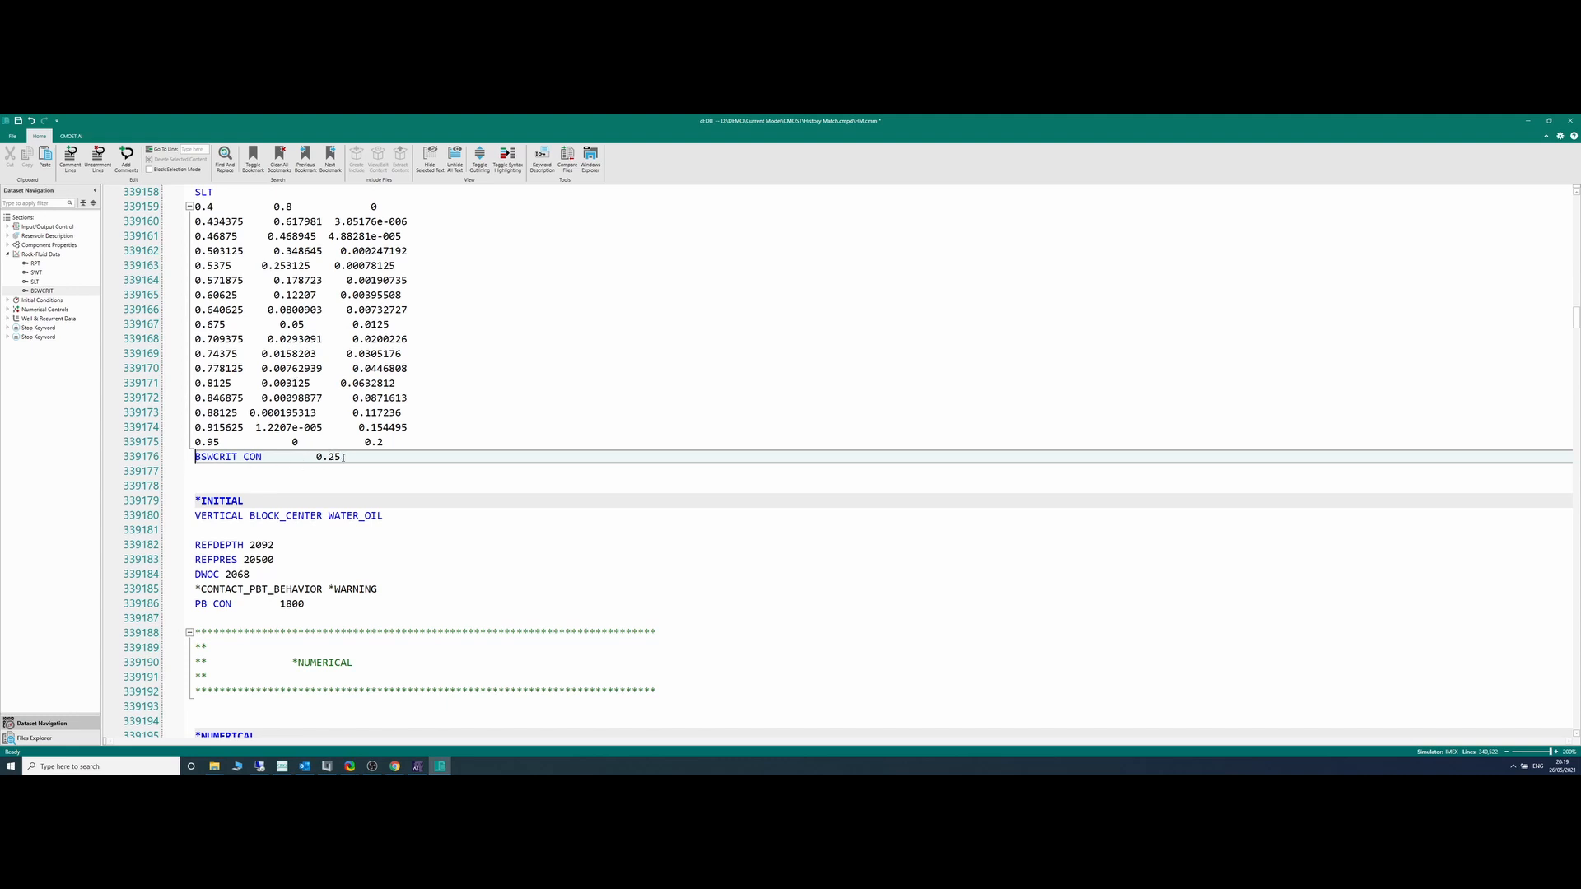
drag(341, 456, 316, 457)
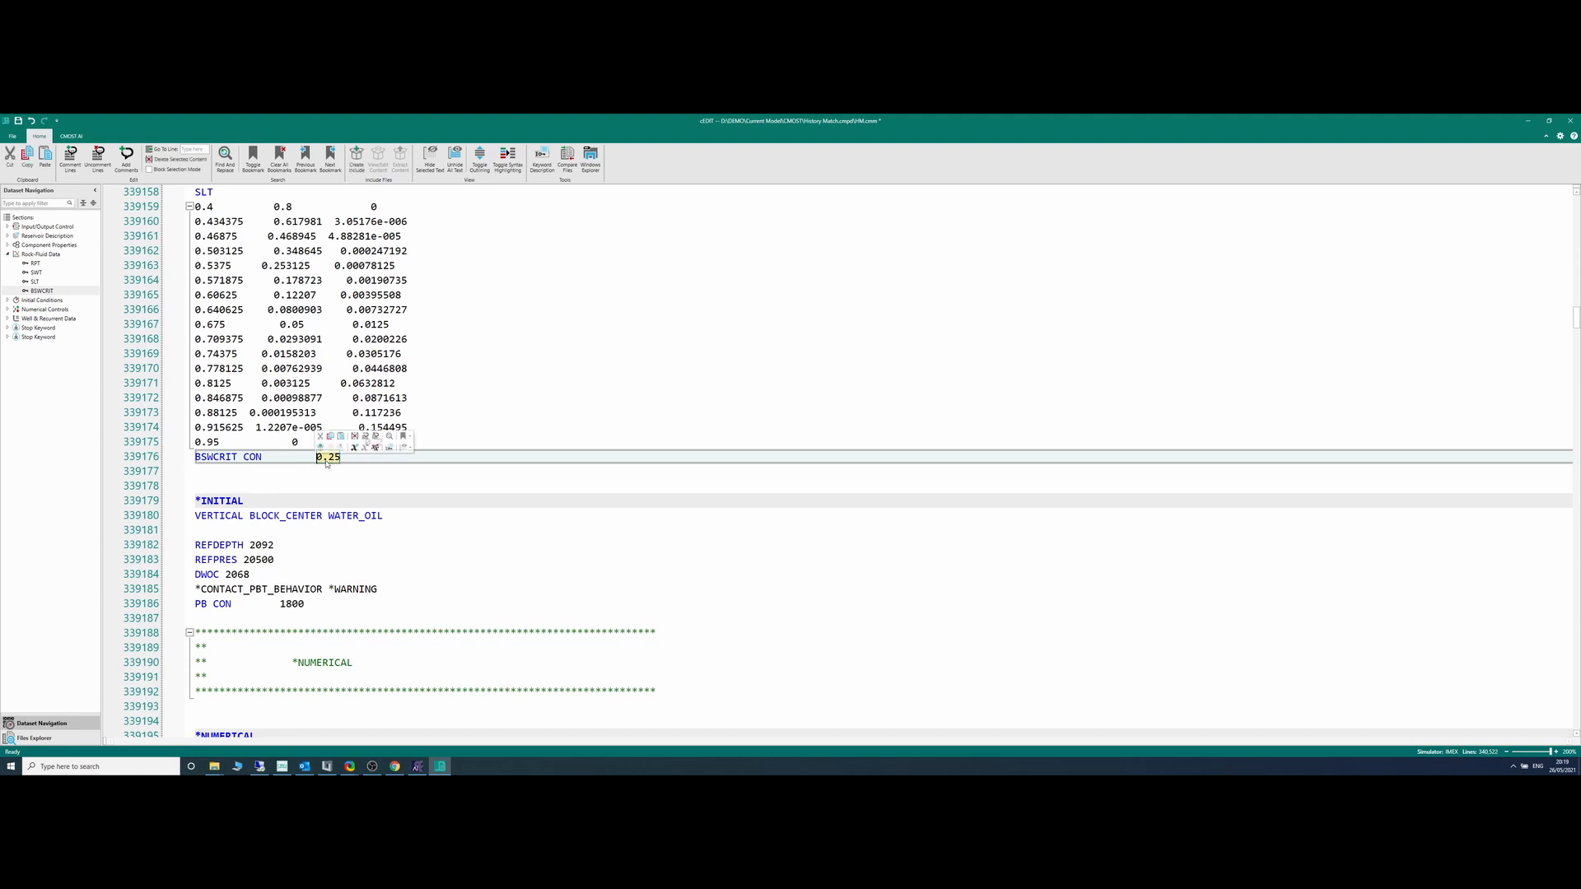
right_click(327, 462)
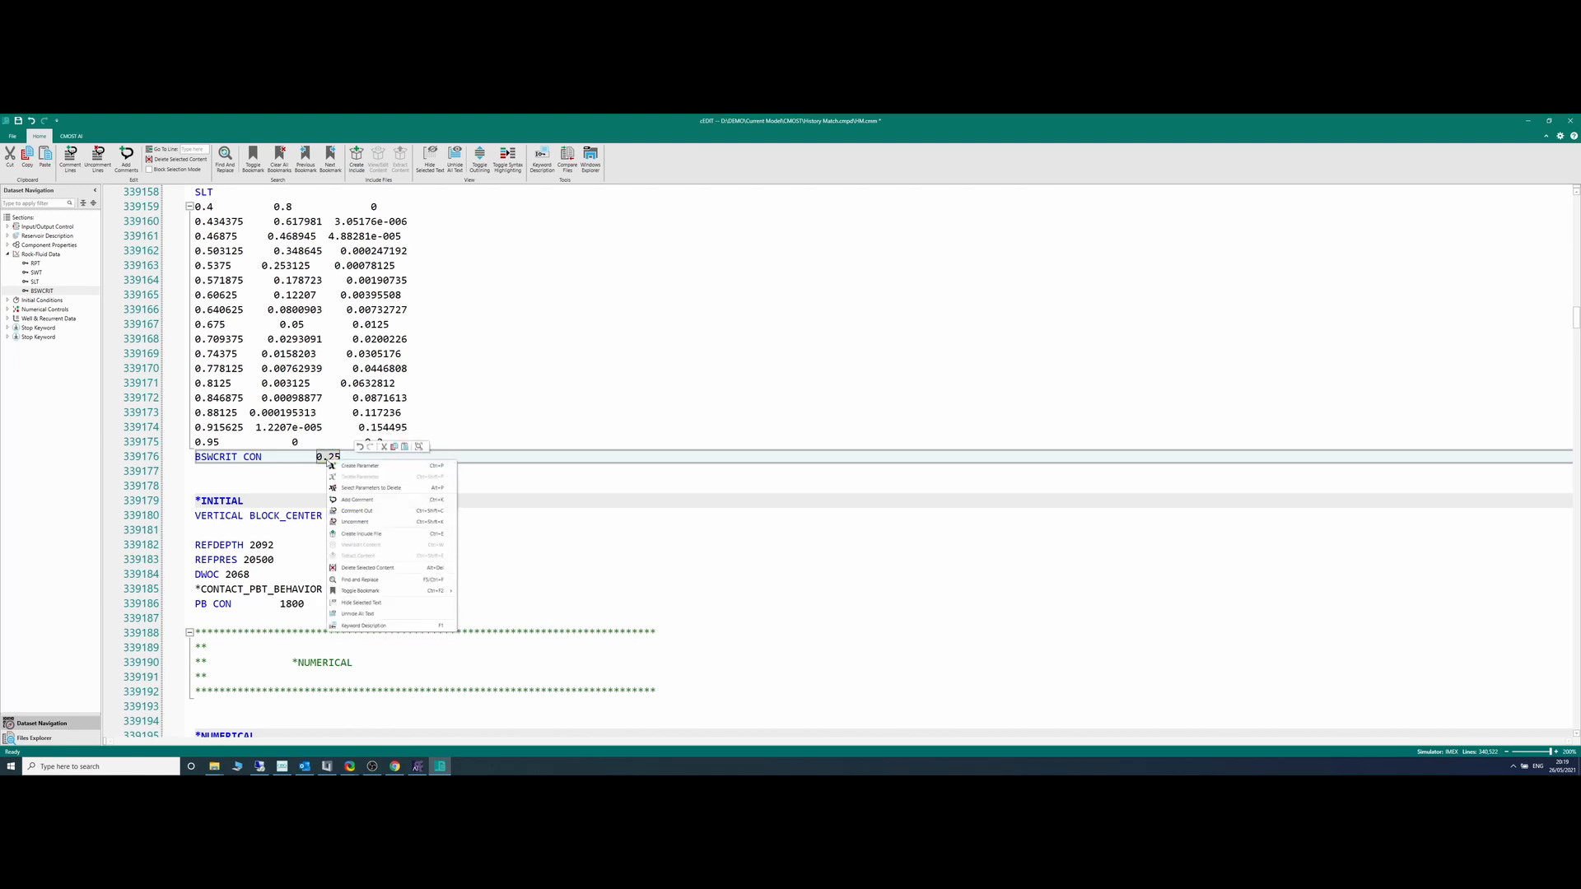
click(362, 466)
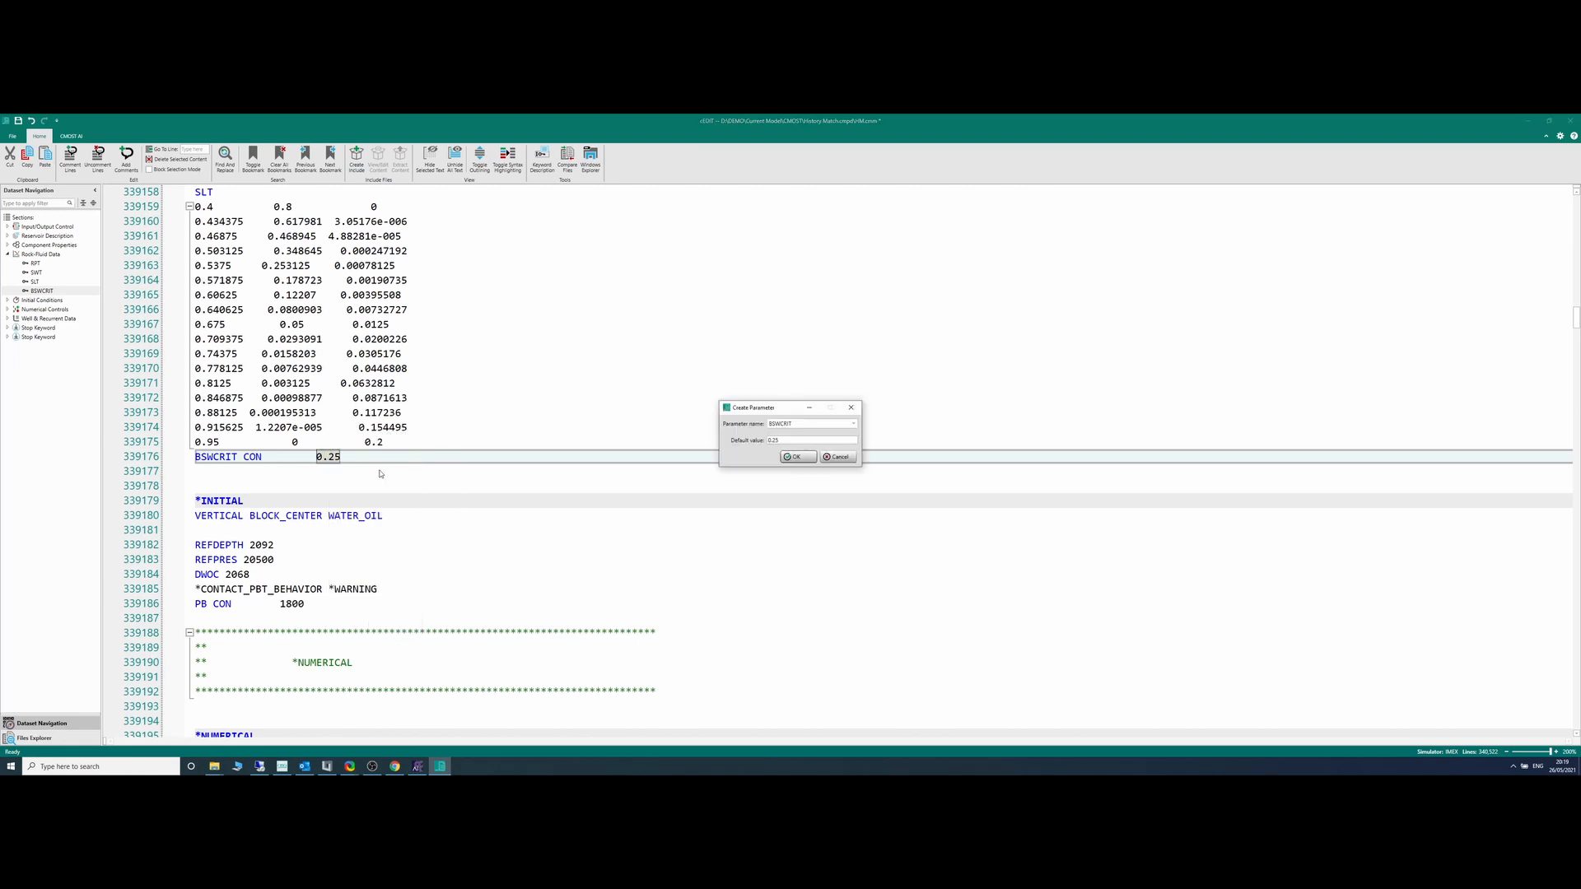
click(797, 458)
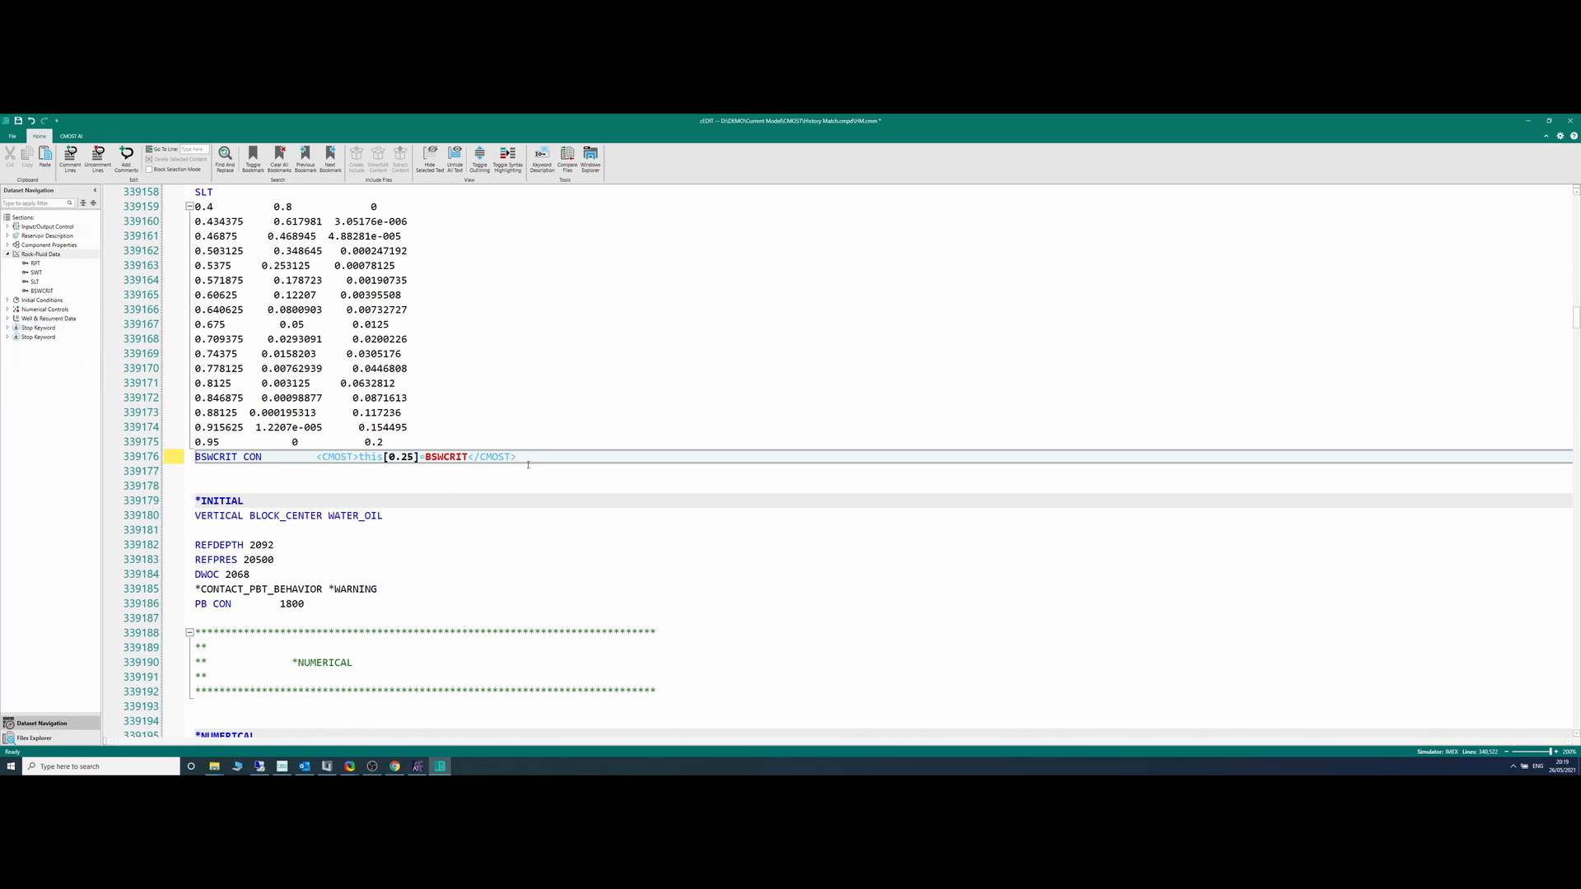
Step: Filter the dataset keywords by "geo" and go to the first GEOMETRY line under Well & Recurrent Data
click(39, 203)
text(ge)
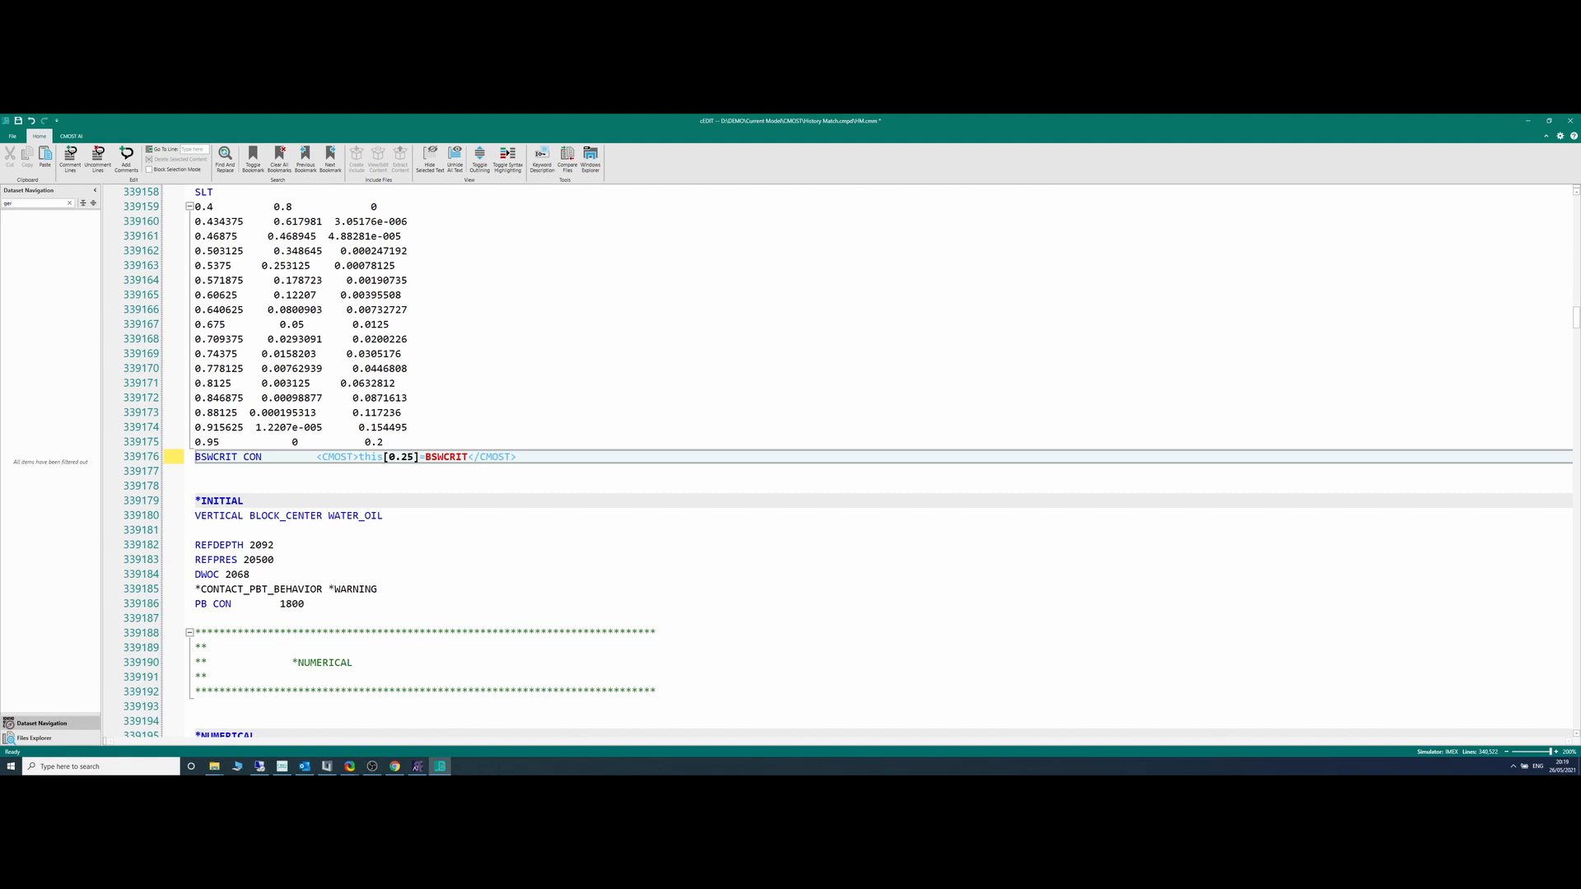
text(r)
key(BackSpace)
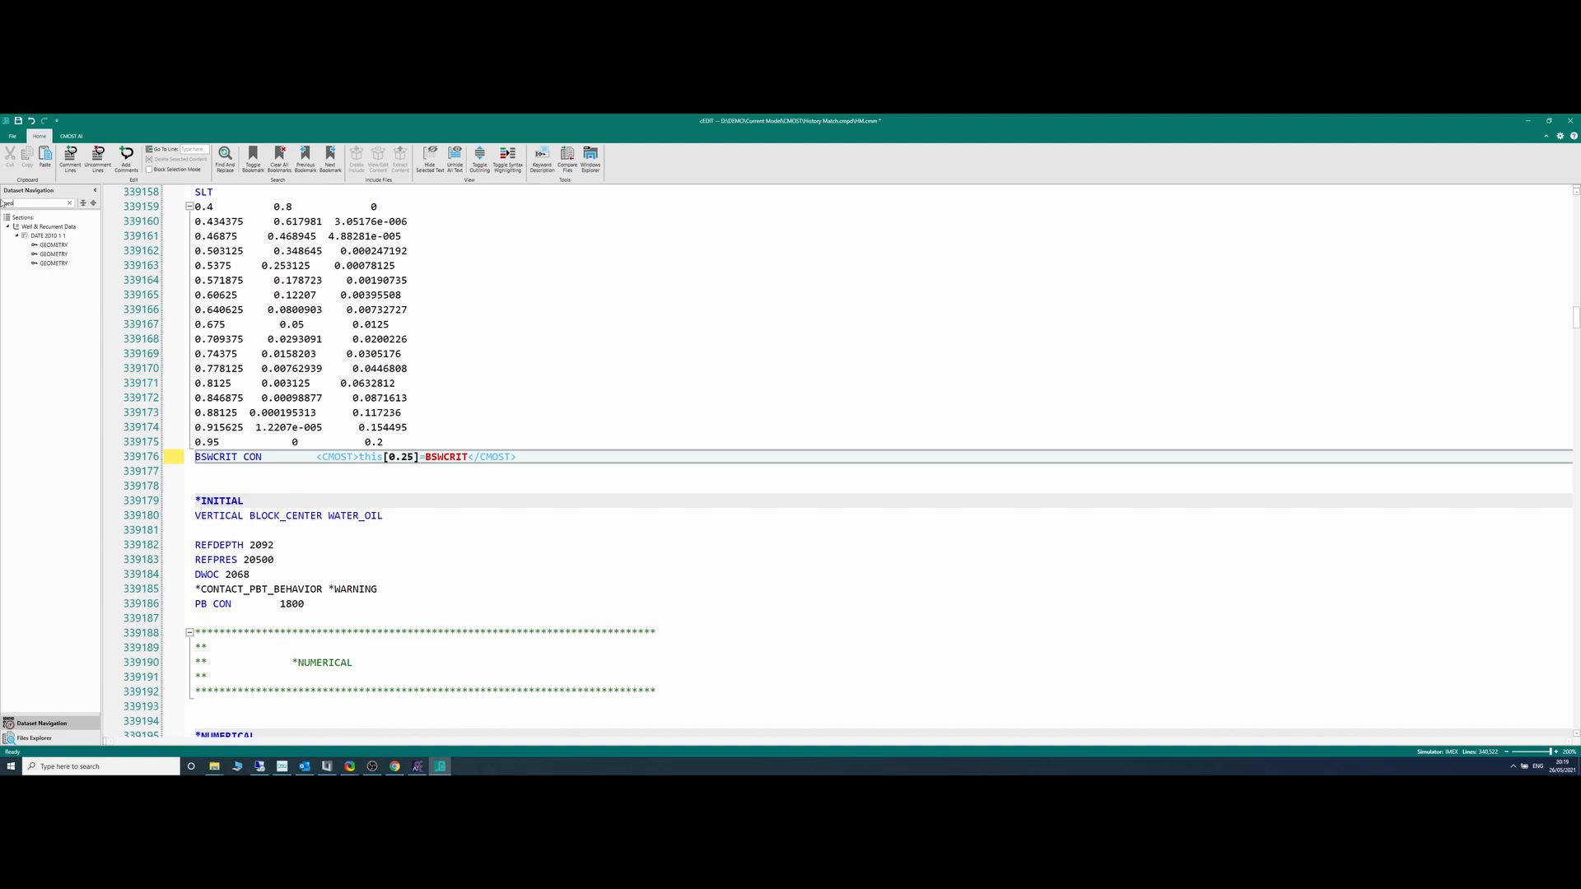
click(68, 246)
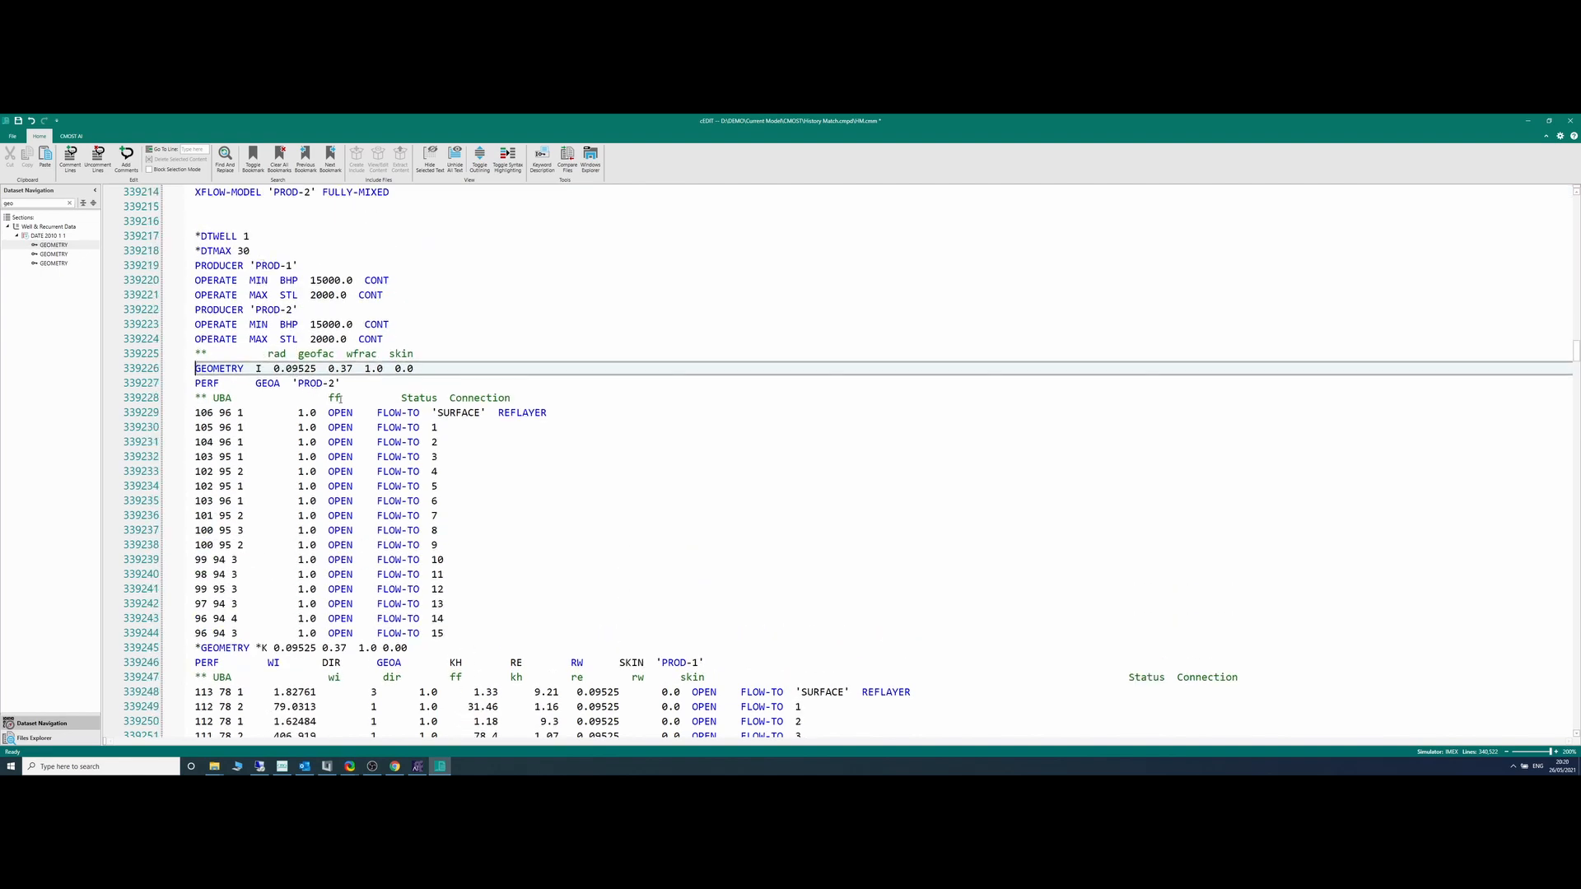
Step: Create the parameter Skin_PROD2 from the skin value on the GEOMETRY line of the PROD-2 perforations
drag(340, 382, 293, 384)
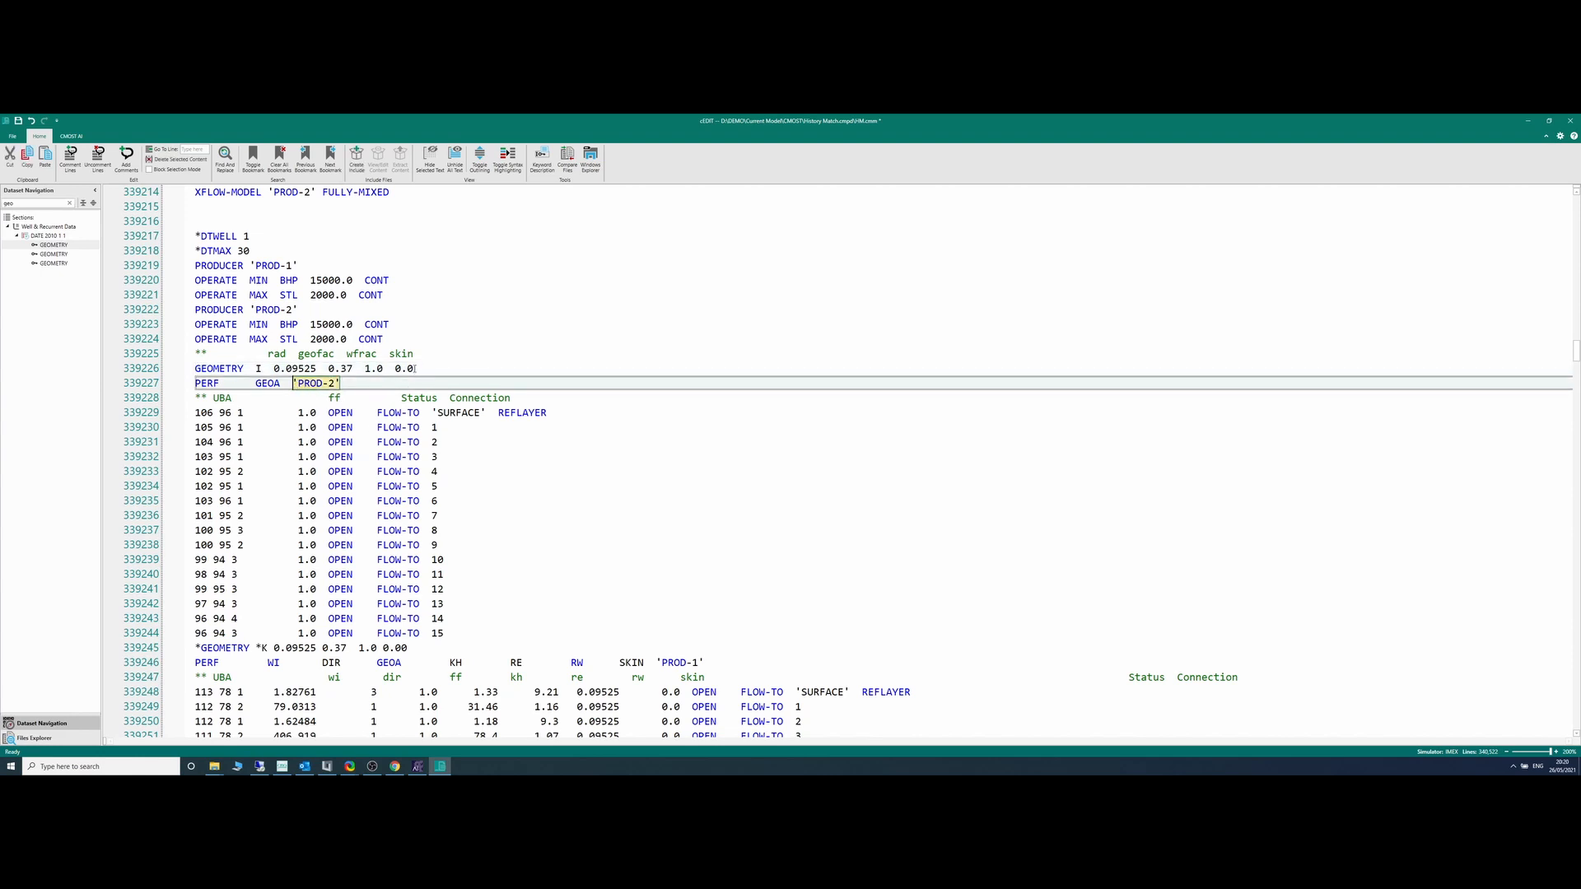
drag(414, 369, 395, 369)
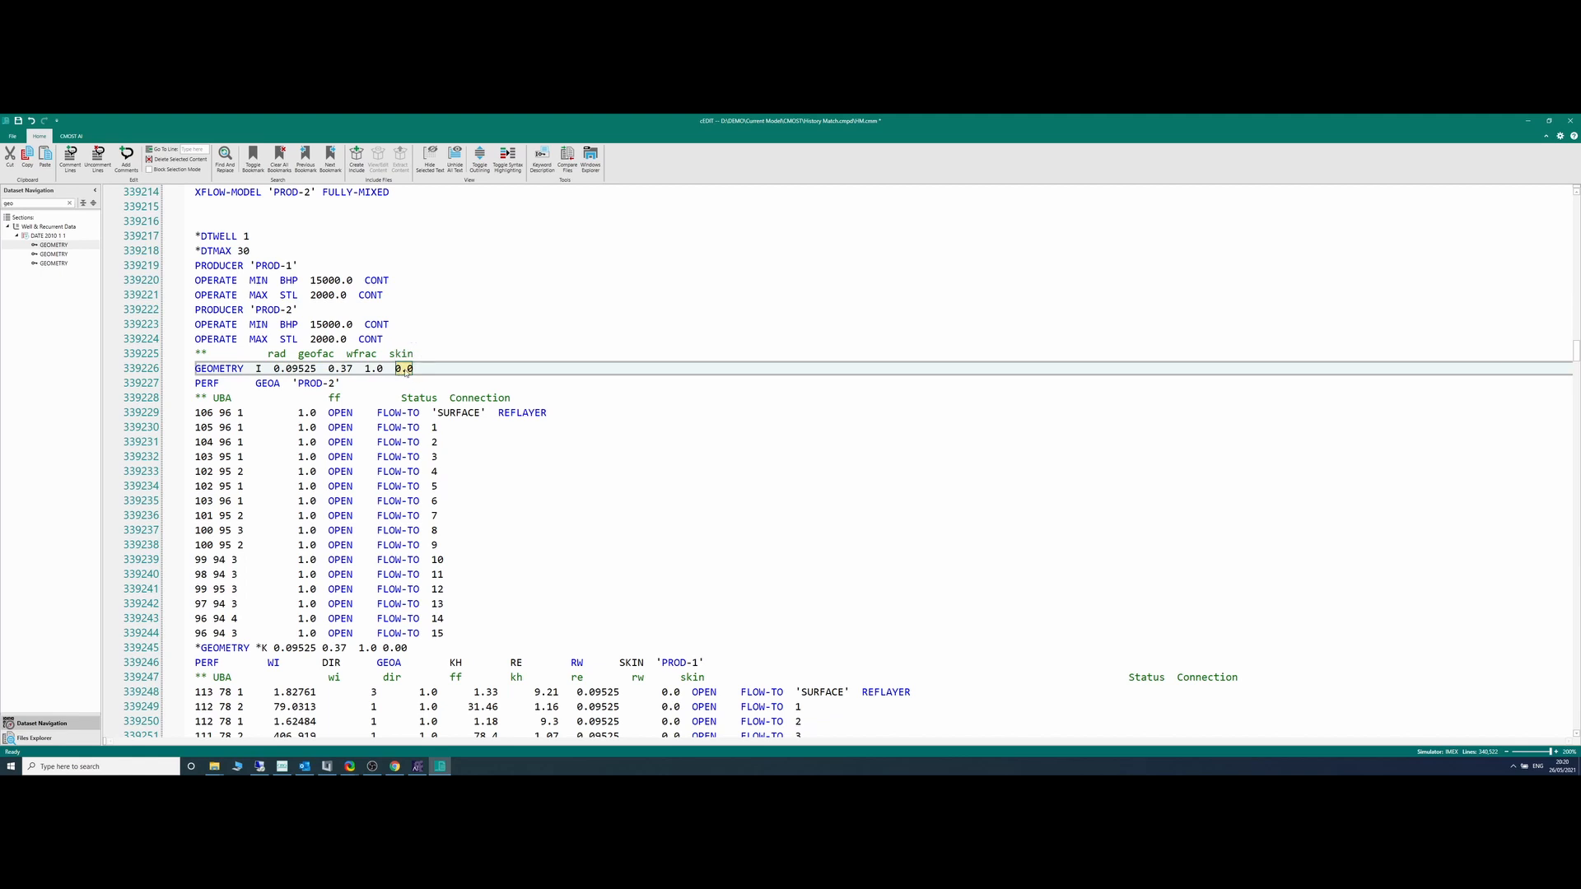
right_click(405, 371)
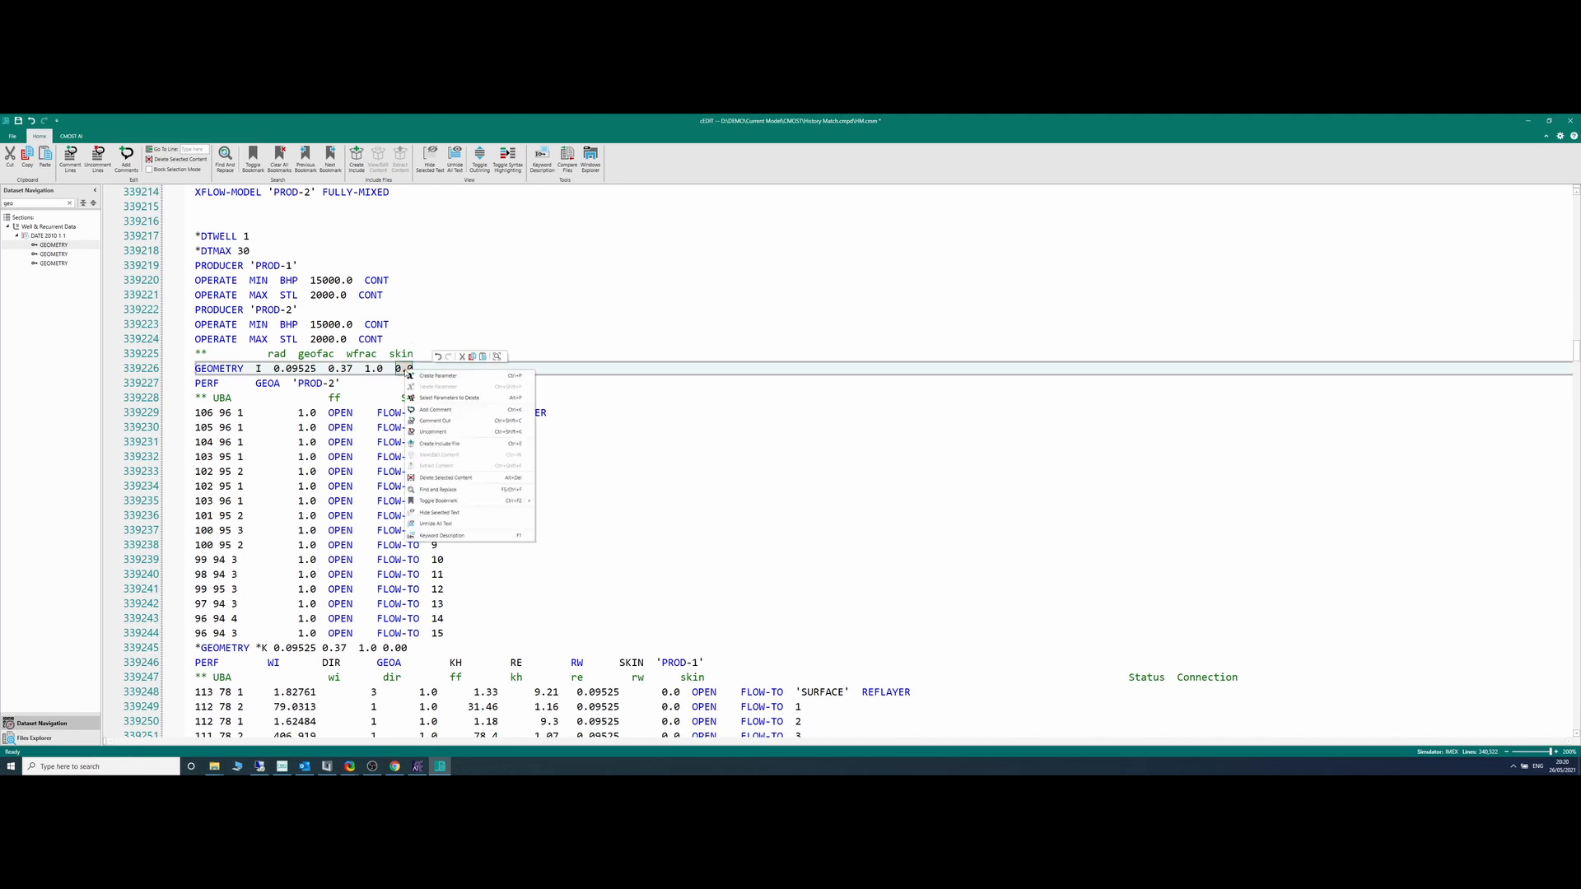
click(431, 381)
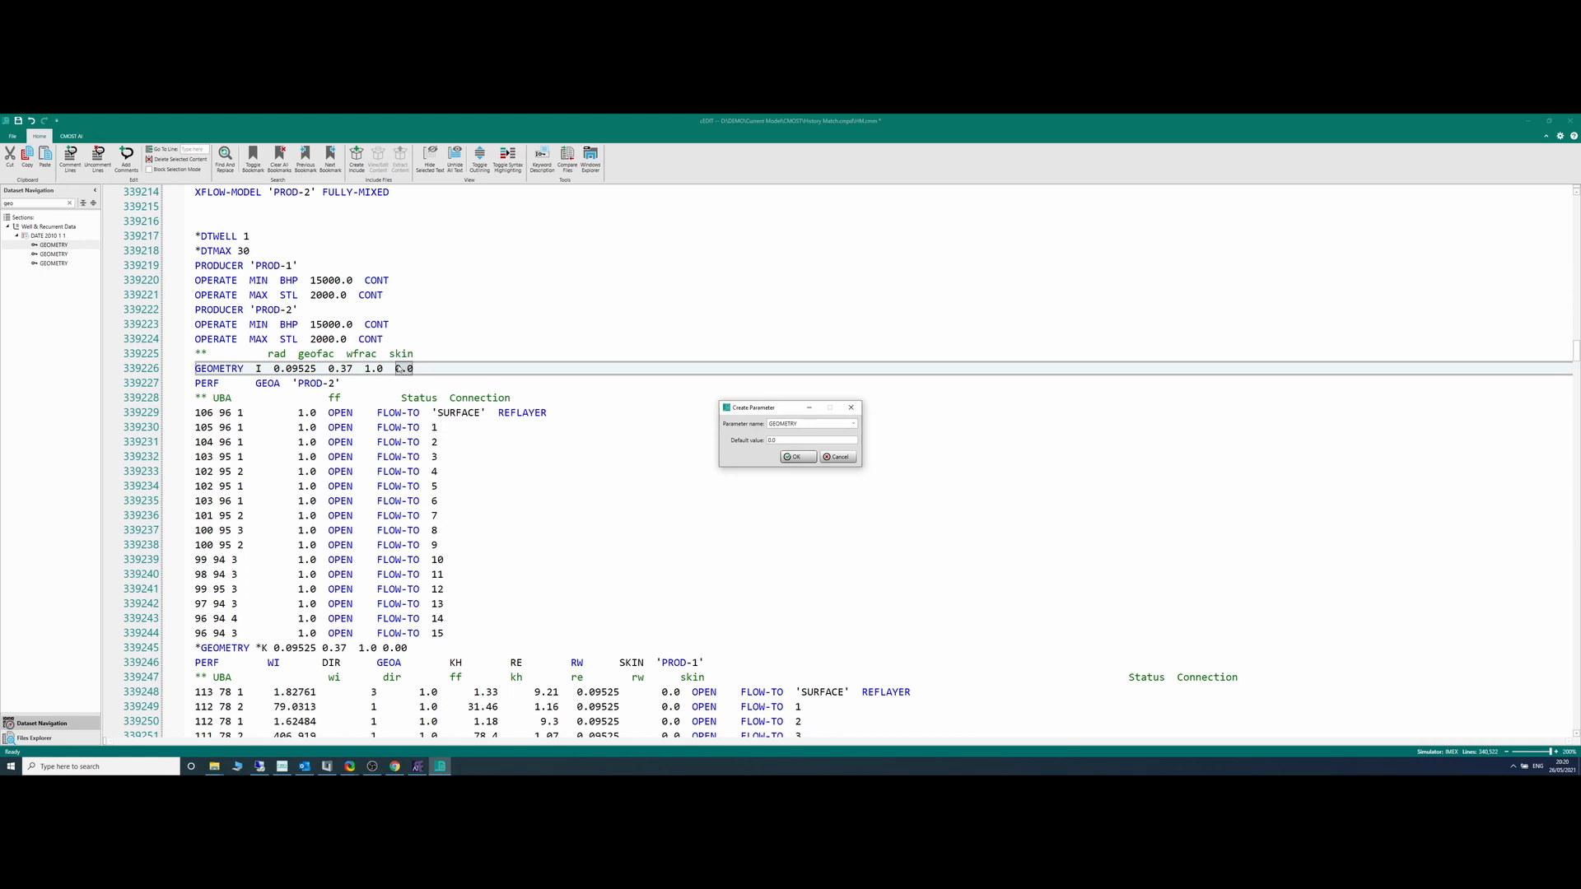
double_click(806, 423)
text(Skin_PROD2)
click(796, 456)
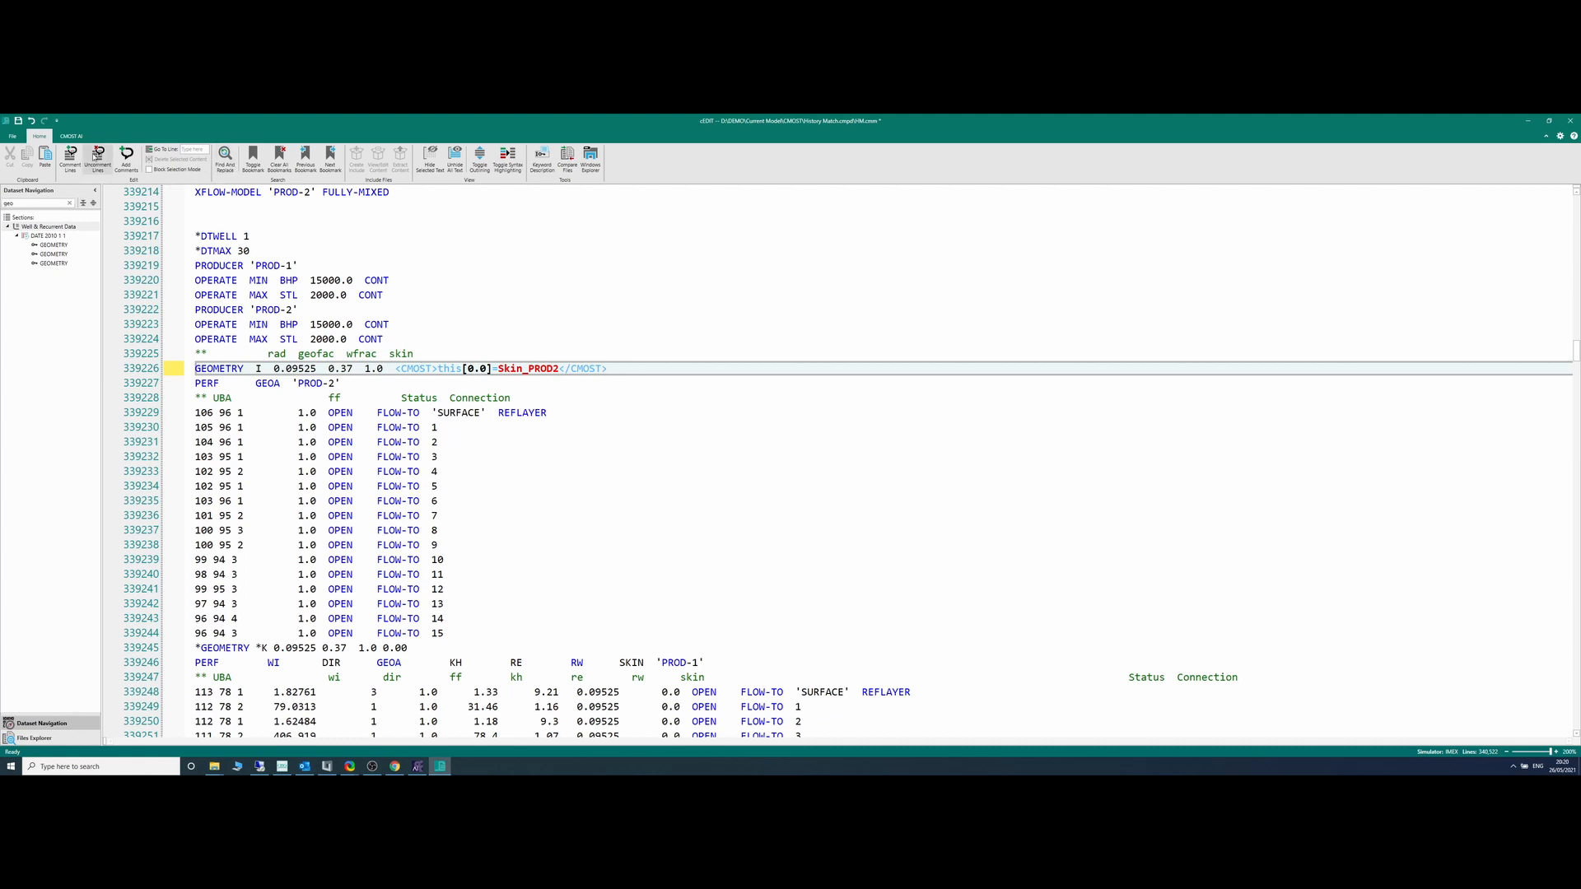
Step: Save the dataset and close its editor so the new parameters are imported into the study
click(18, 121)
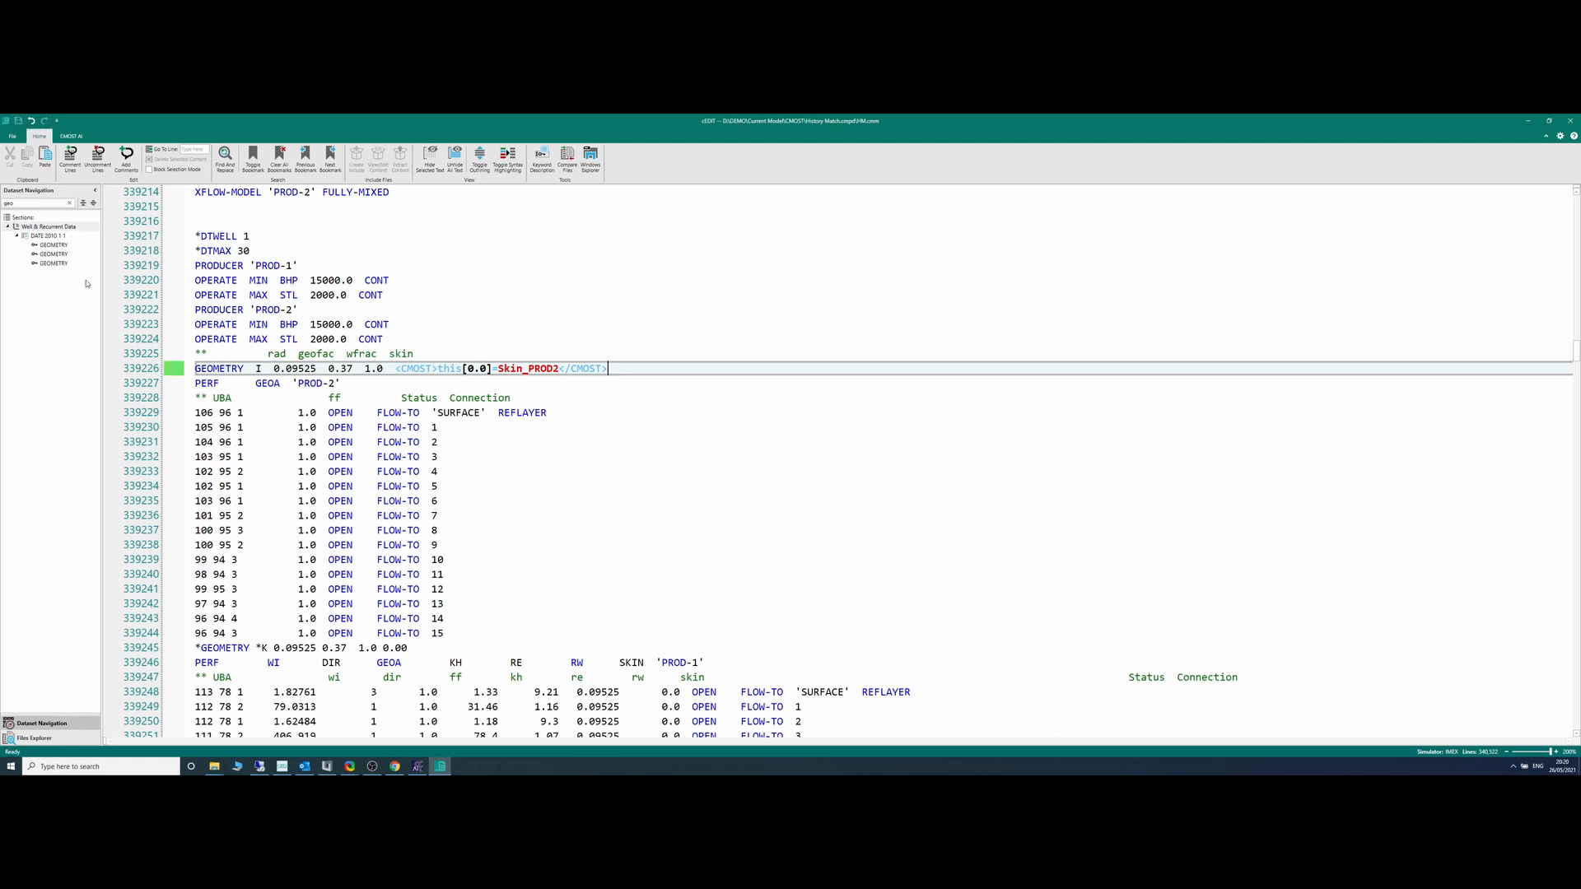
click(1569, 122)
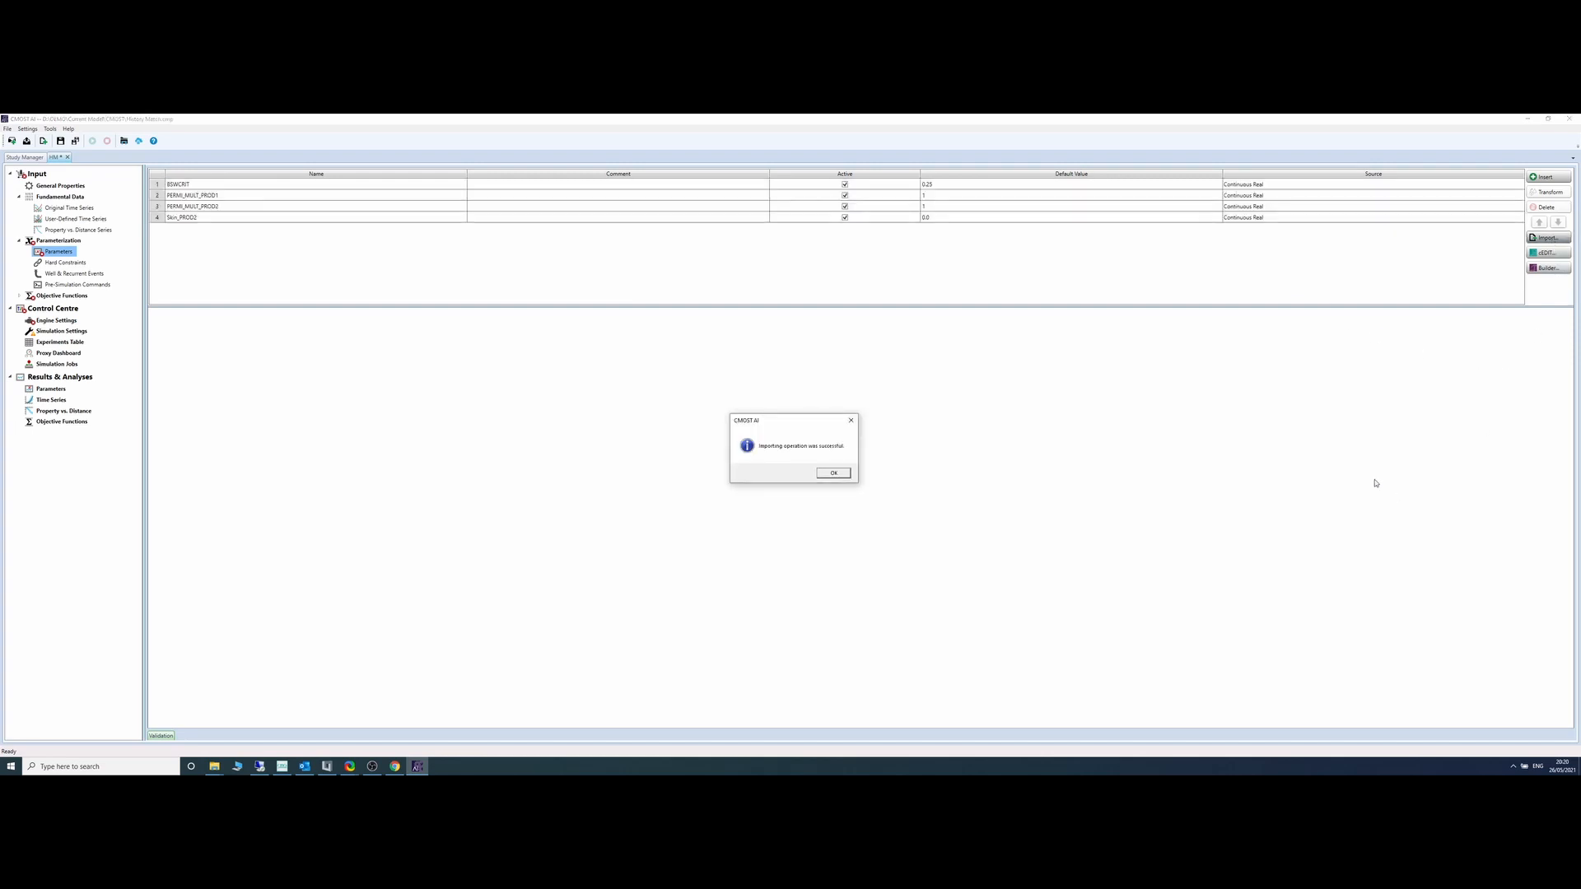
click(833, 474)
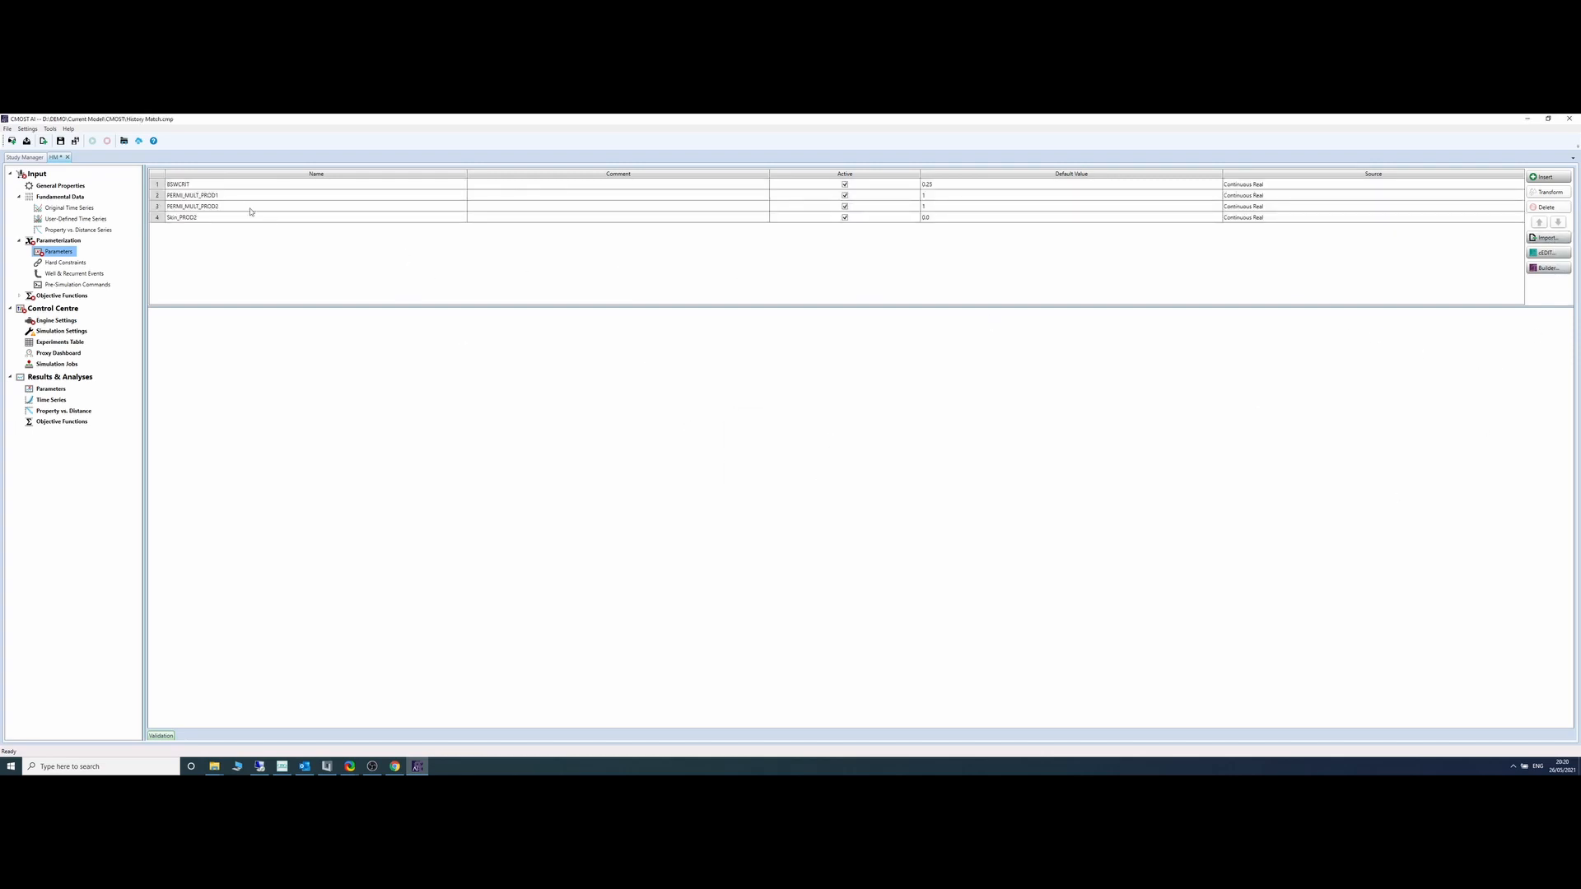
Step: Try BSWCRIT as a Discrete Real parameter with 0.1 and 0 as values, and return its source to Continuous Real
click(247, 216)
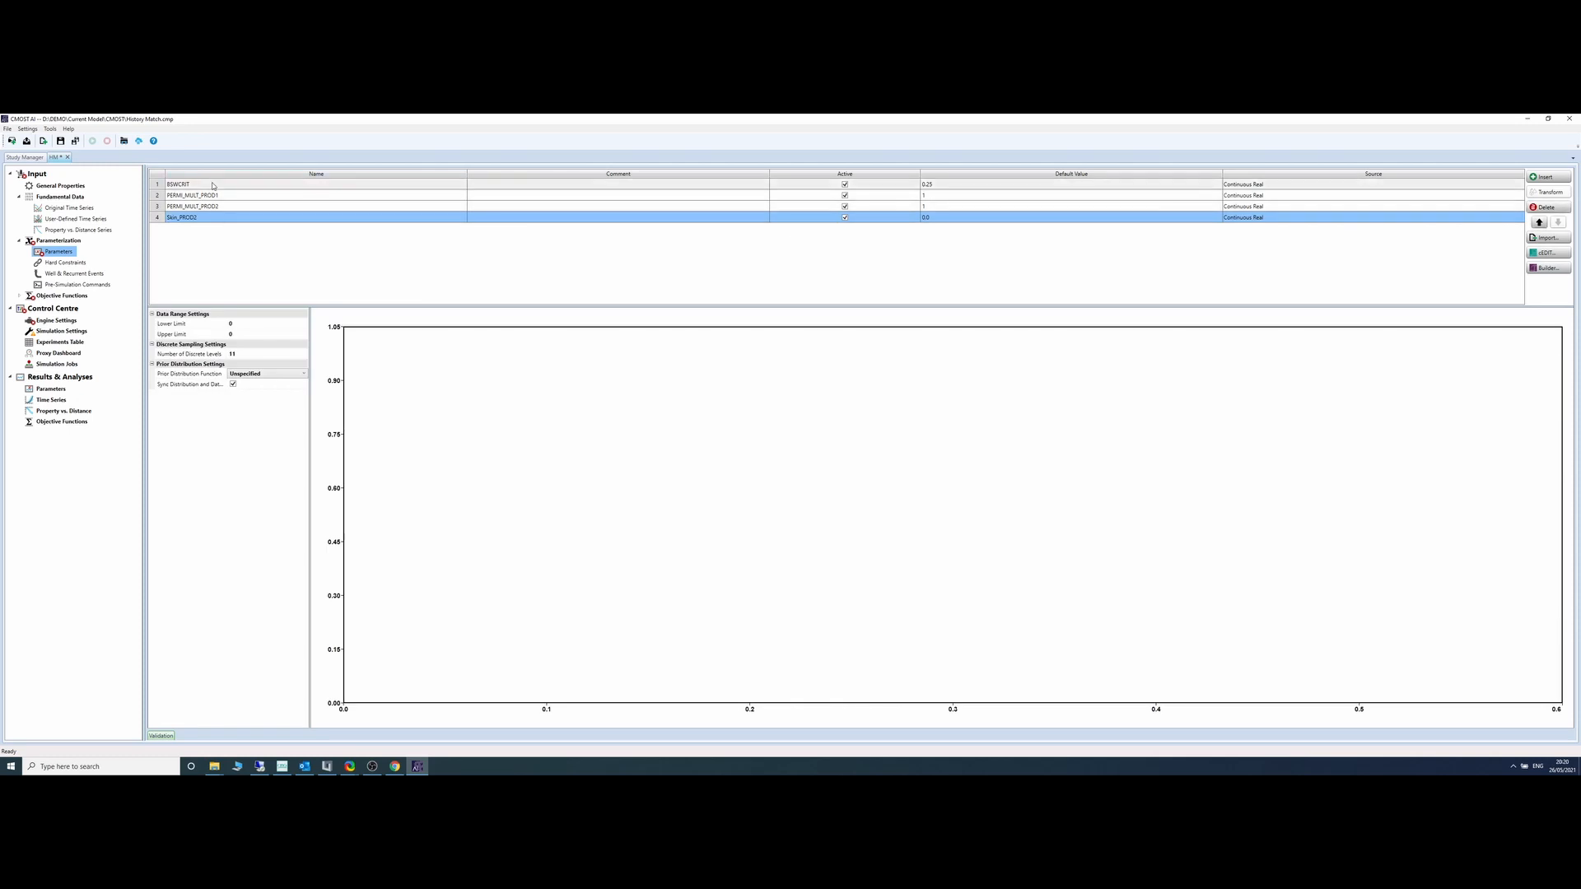
double_click(213, 187)
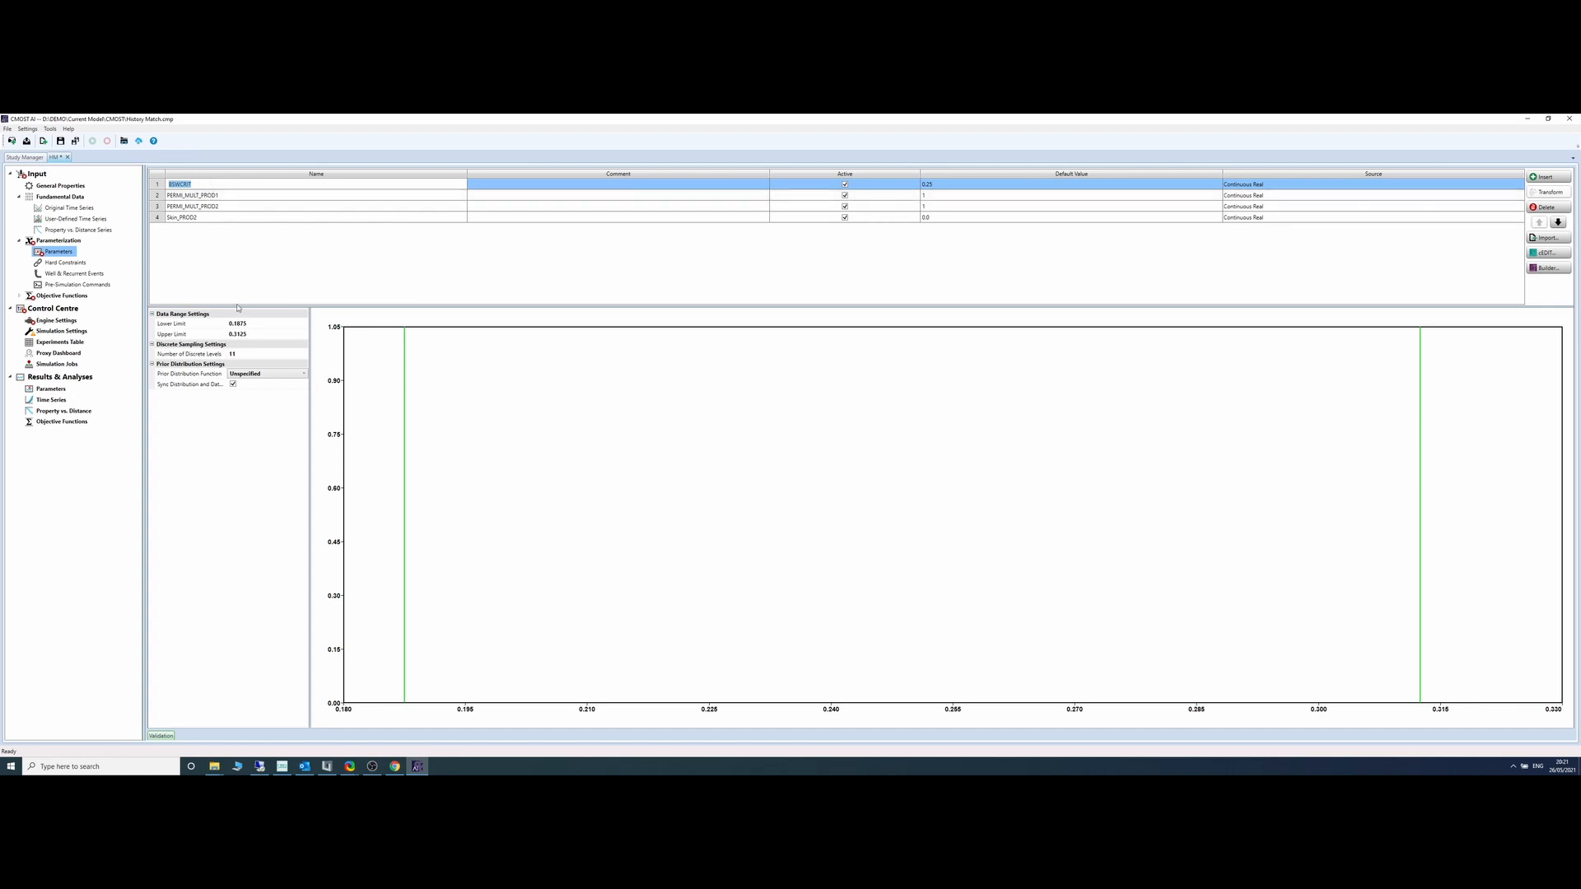
click(1287, 187)
click(1286, 188)
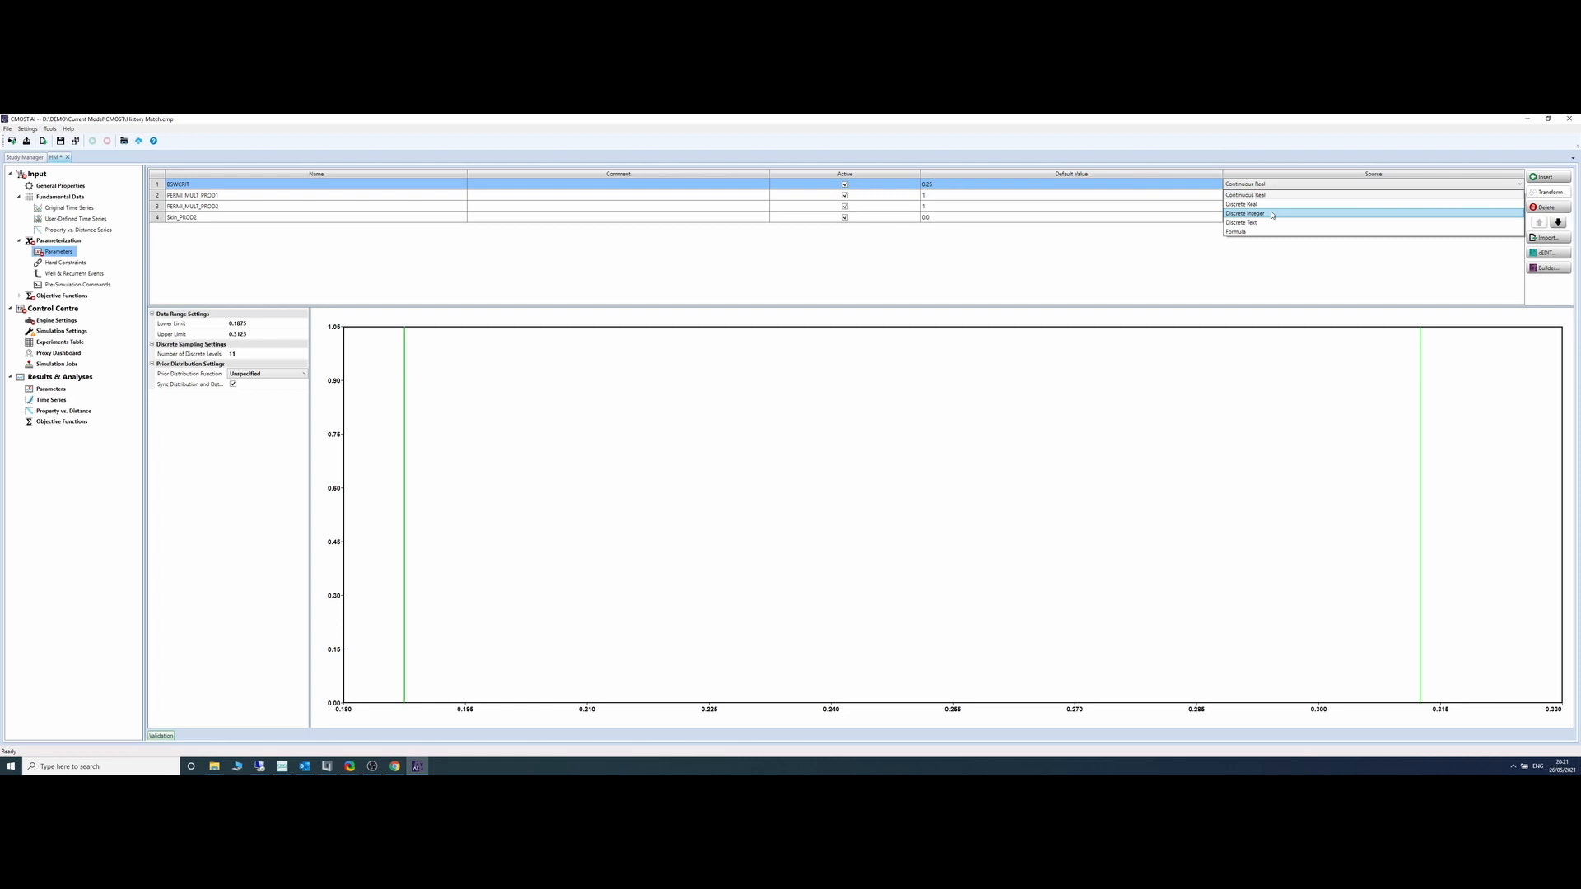
click(1237, 204)
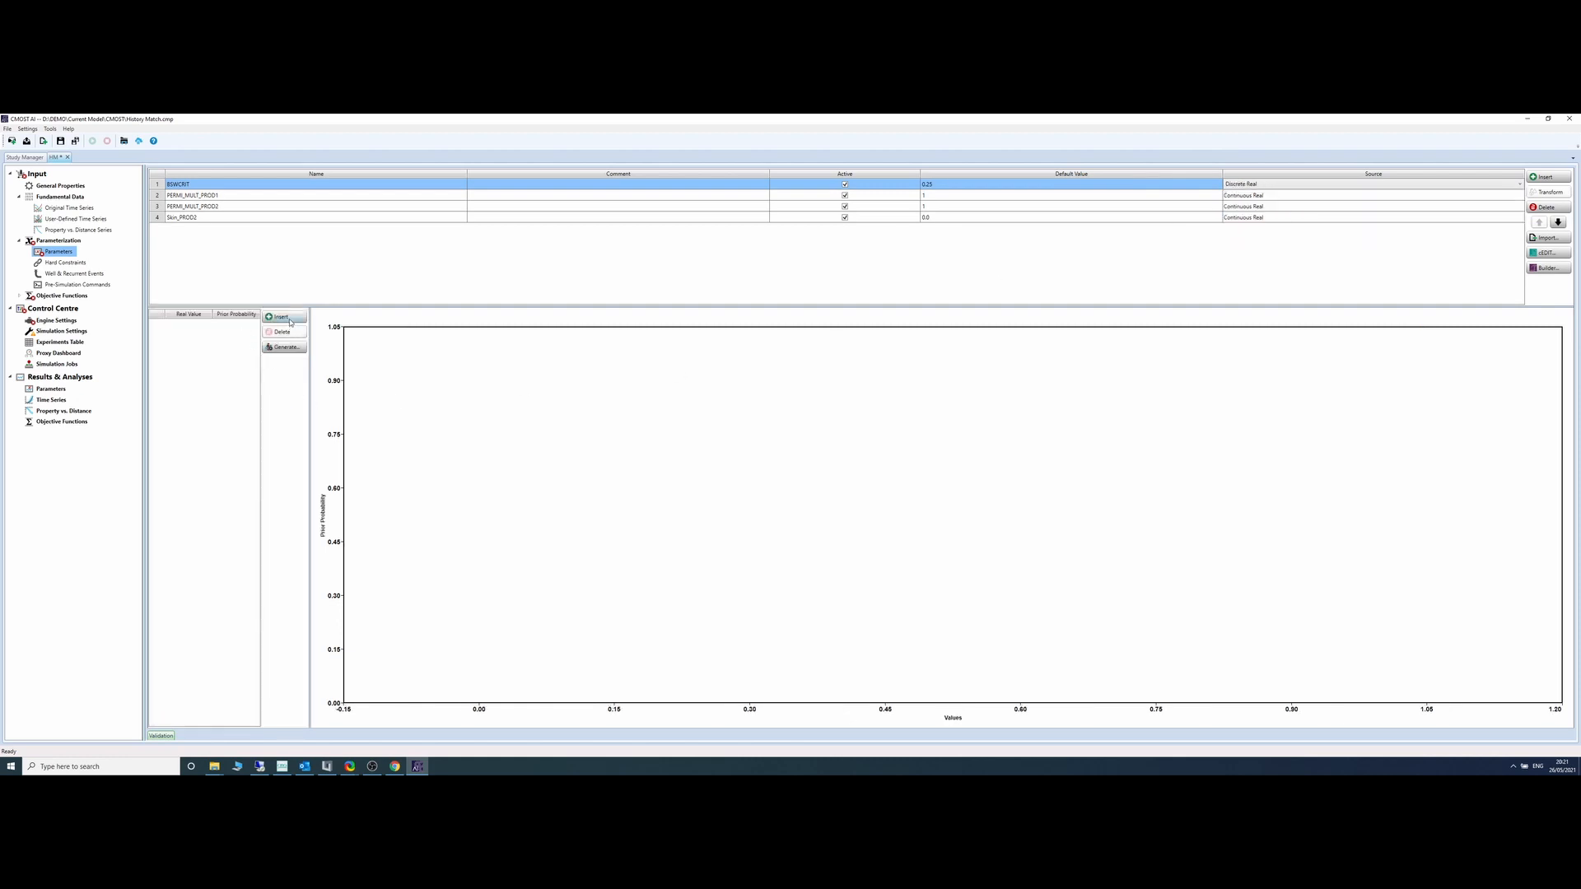
click(283, 317)
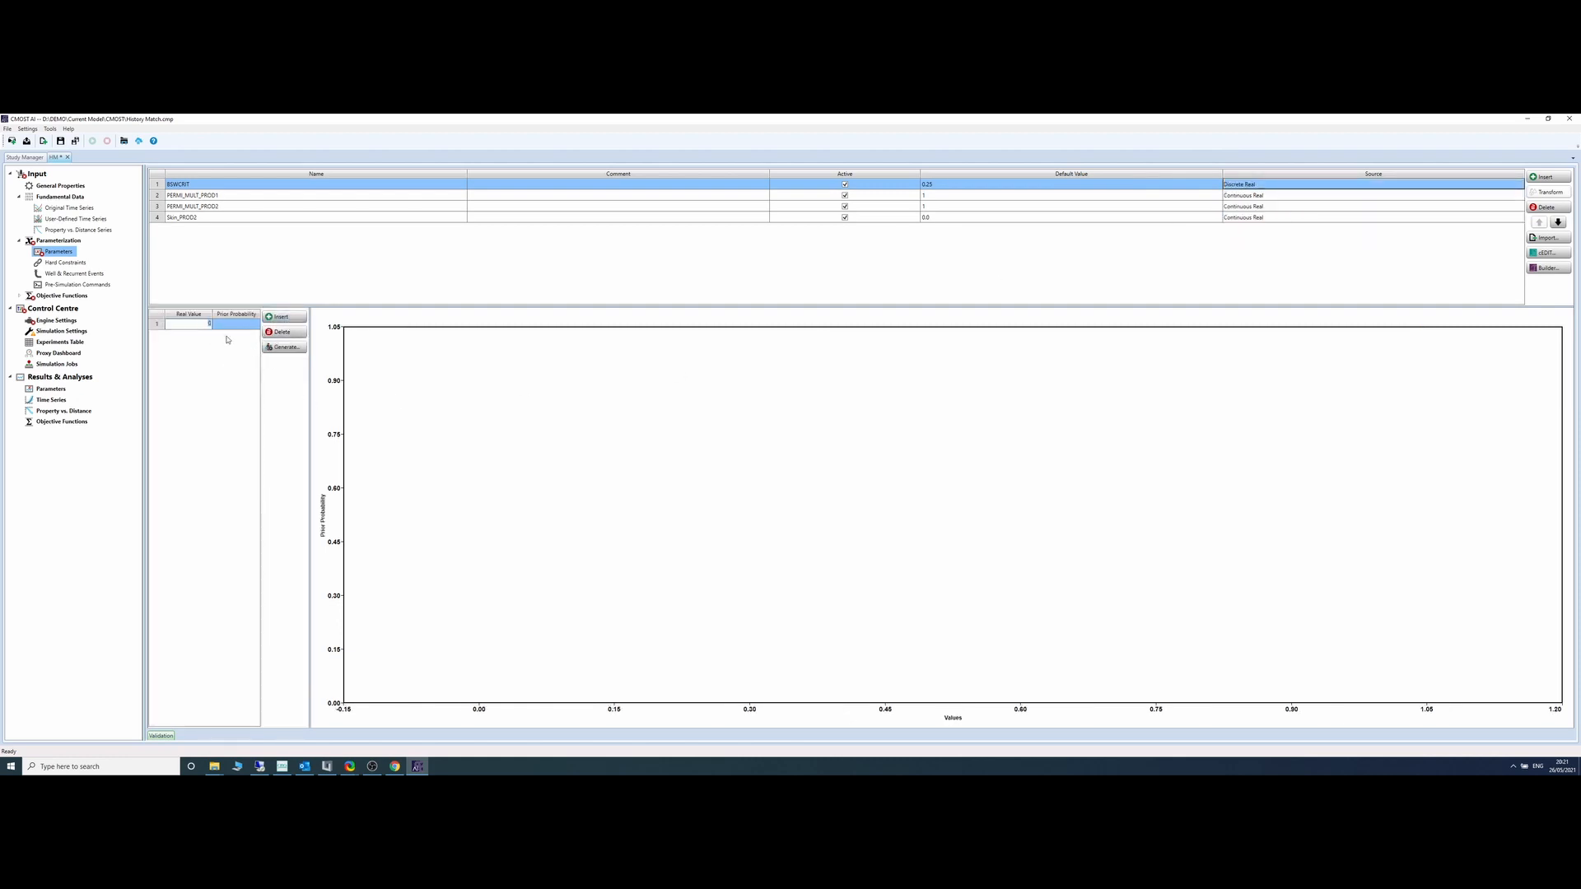
text(.1)
key(Return)
click(264, 318)
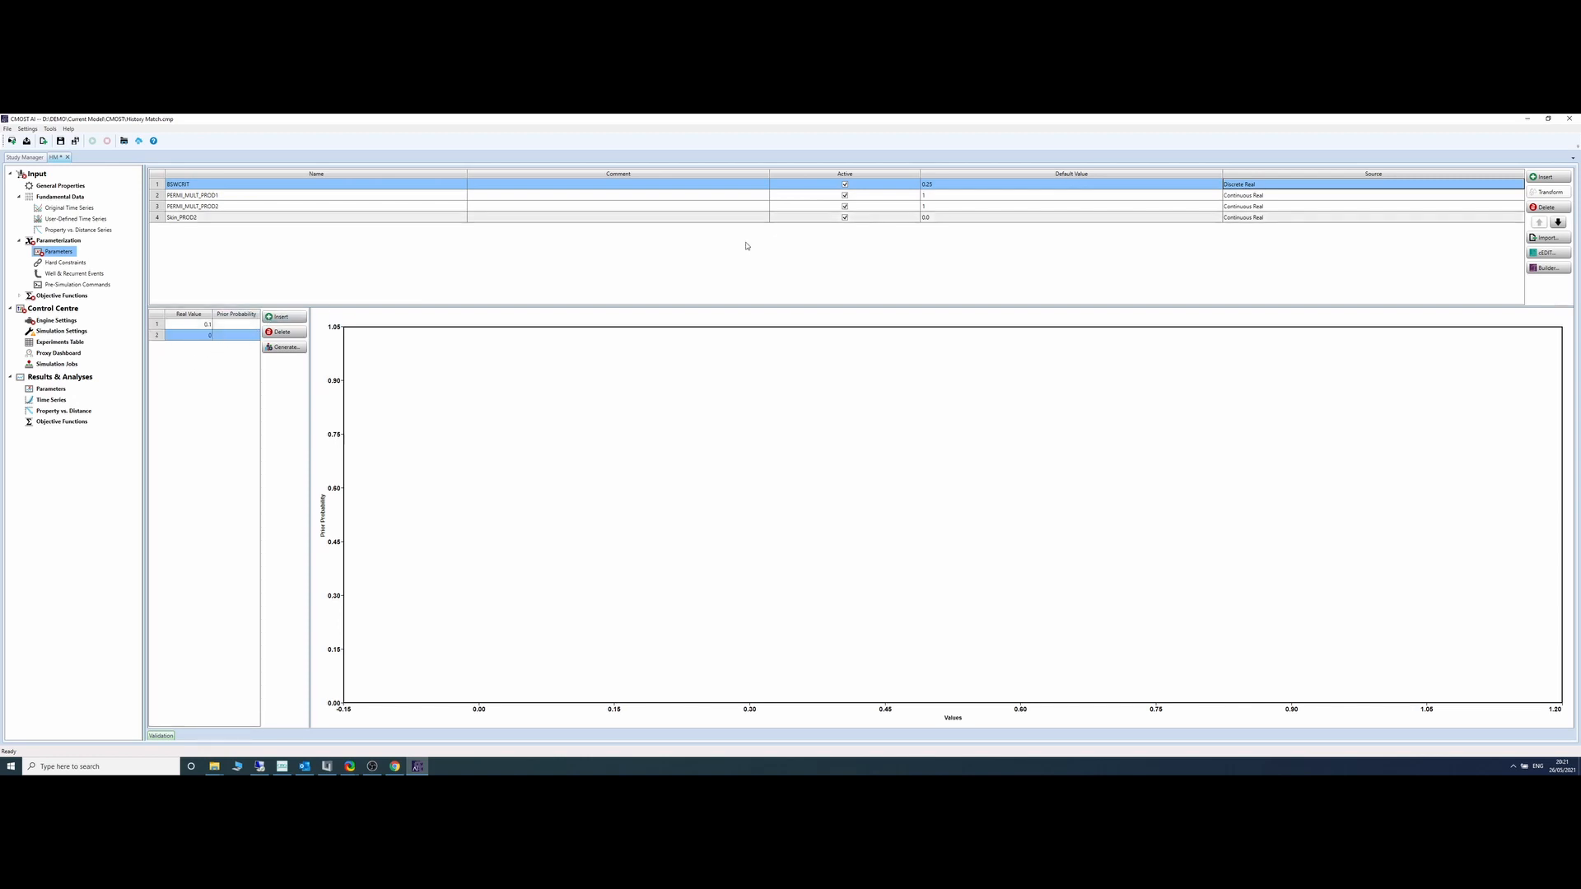
drag(159, 325, 160, 346)
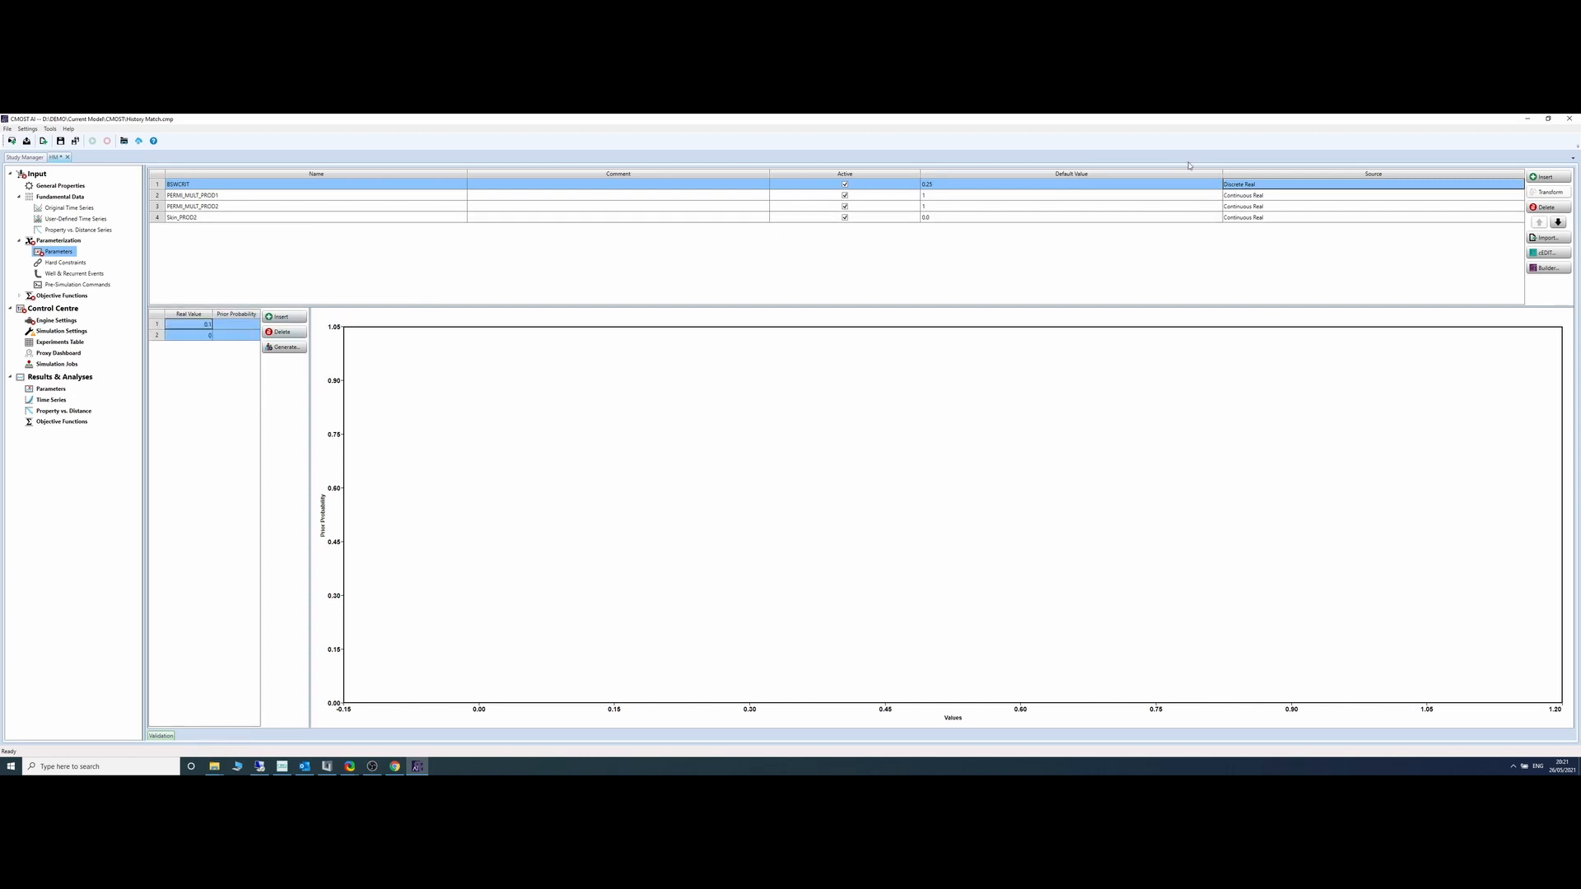
click(1266, 189)
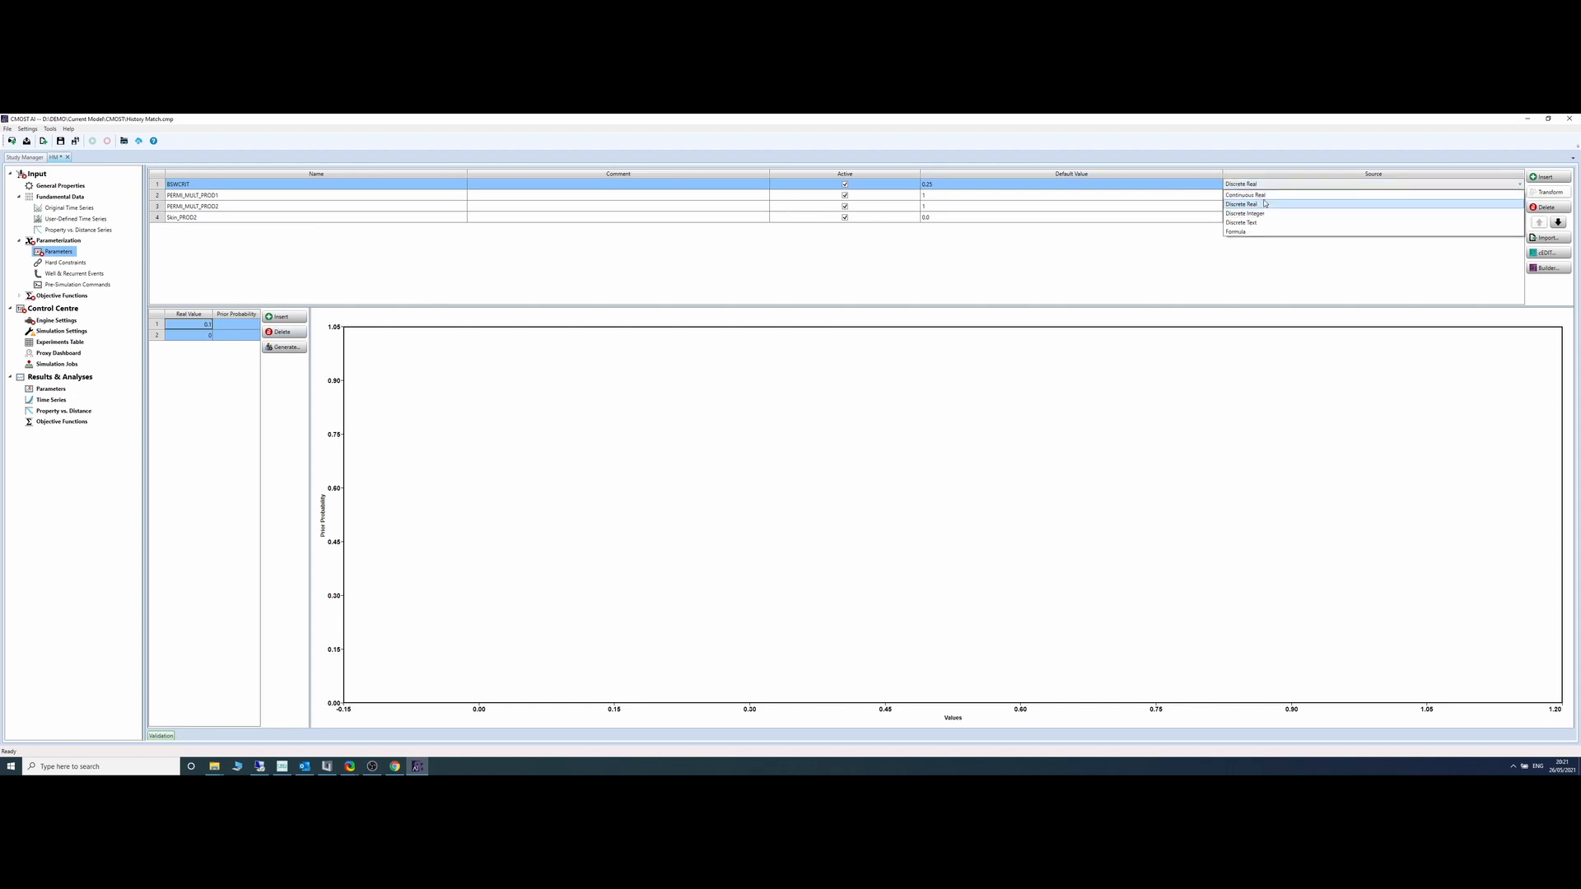
click(1266, 197)
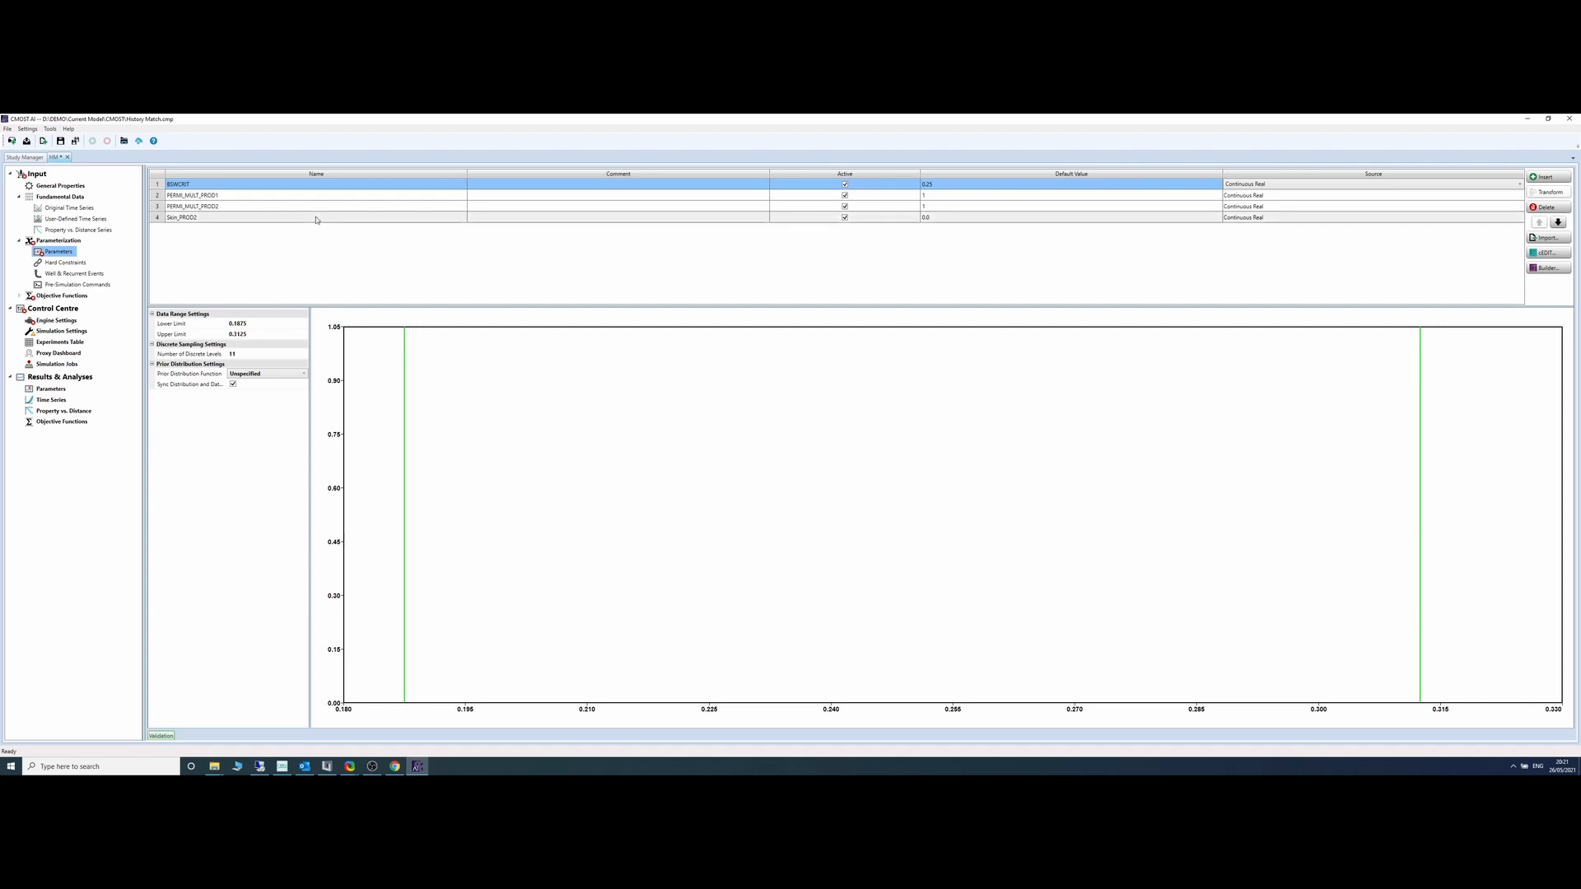
Step: Set the data range of PERMI_MULT_PROD1 to a lower limit of 0.1 and an upper limit of 1
click(259, 197)
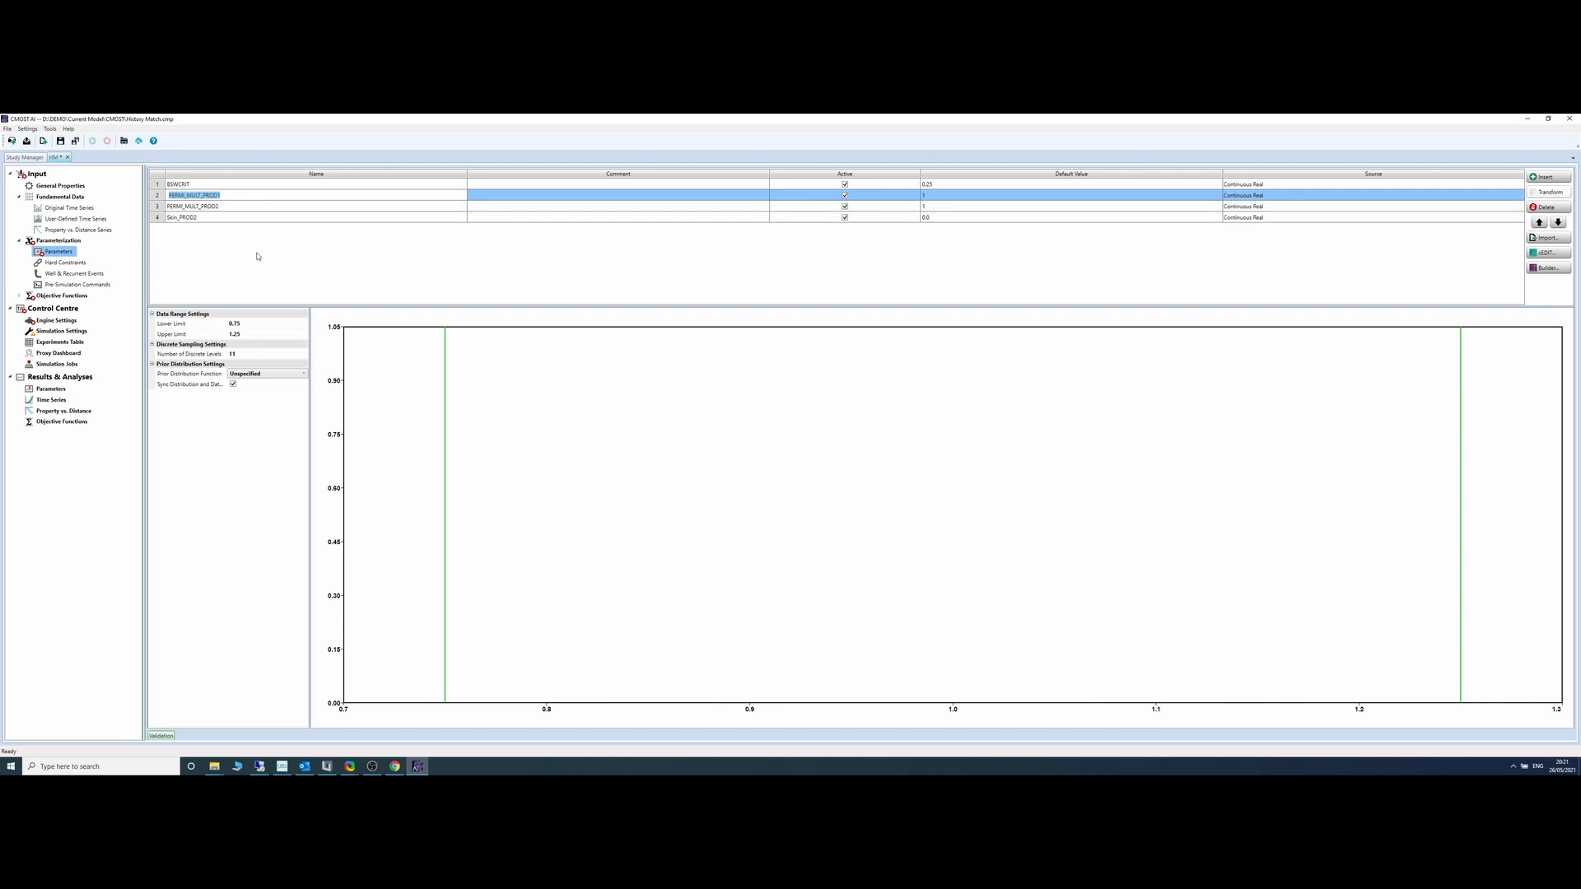
click(250, 325)
key(BackSpace)
key(BackSpace)
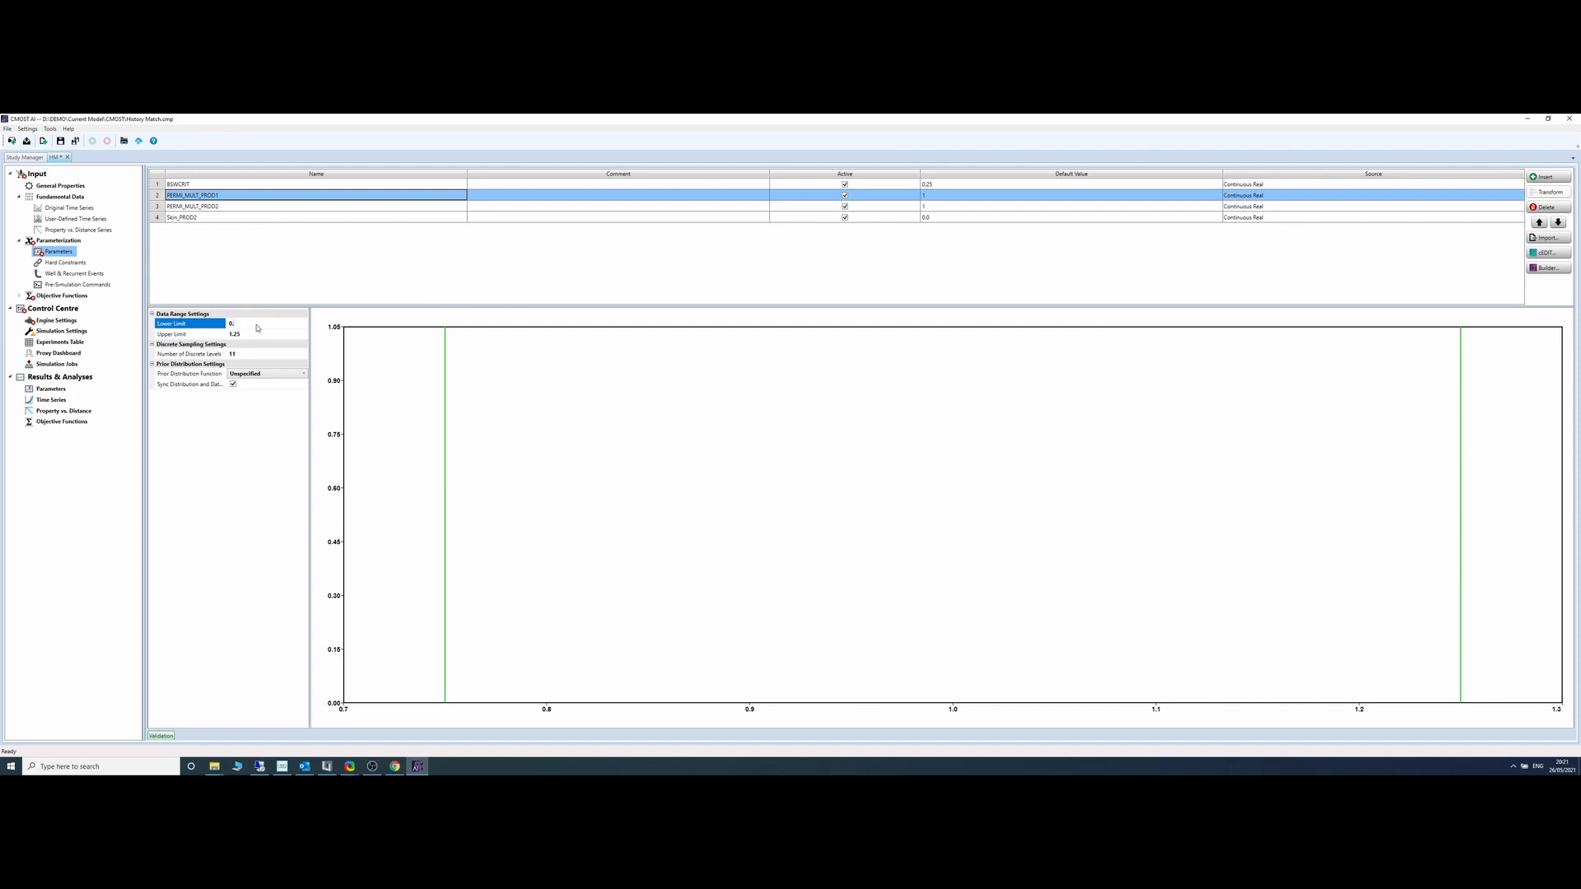
click(263, 338)
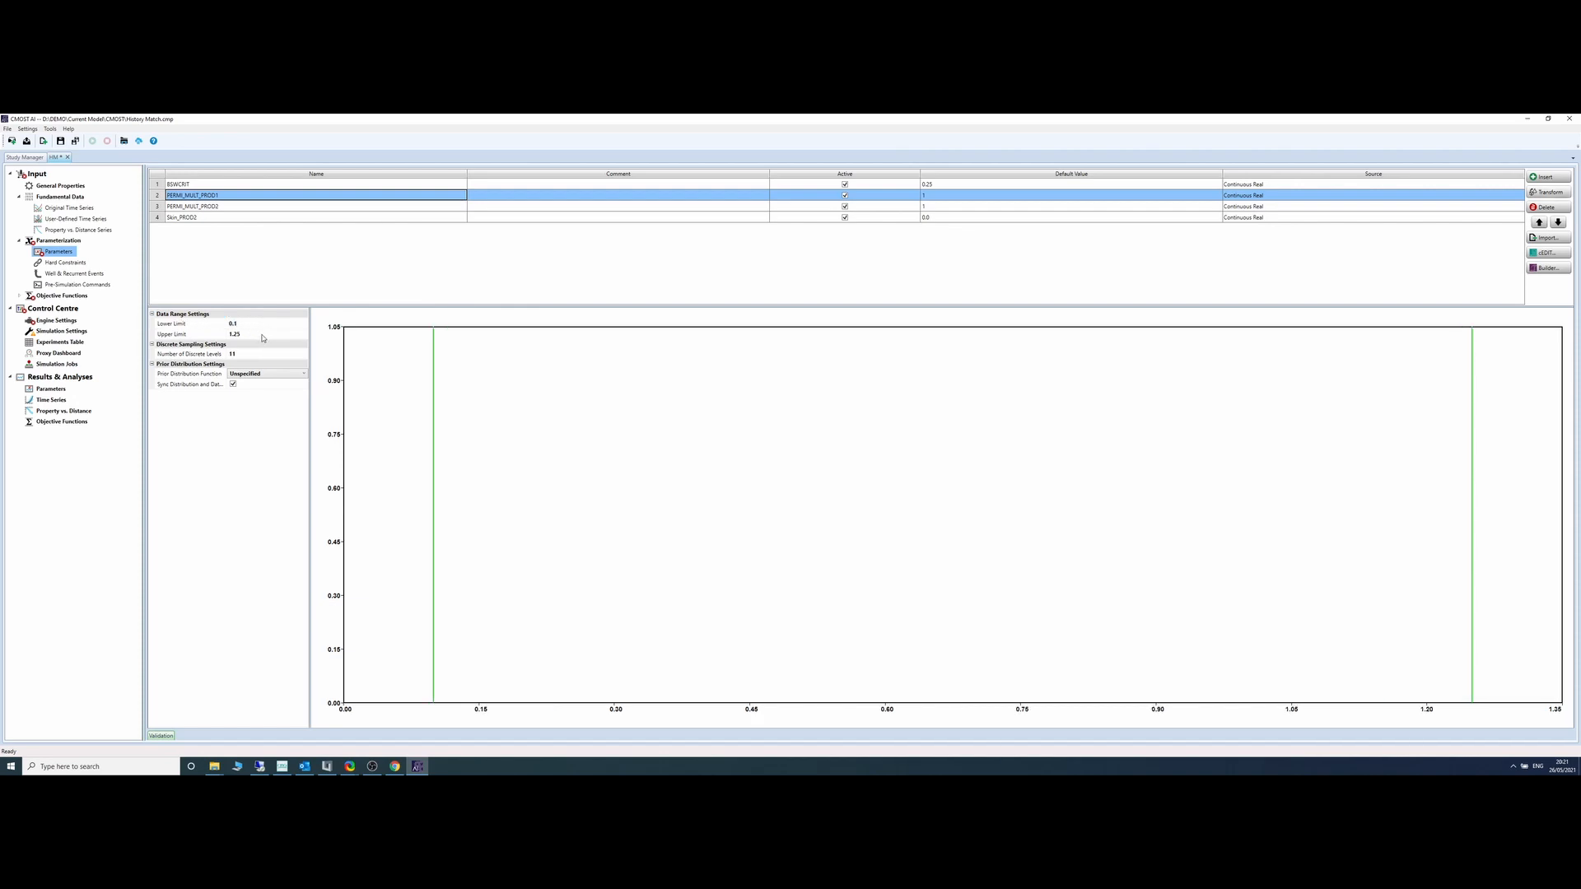
text(1)
Step: Set the data range of PERMI_MULT_PROD2 to a lower limit of 0.1 and an upper limit of 1
click(277, 206)
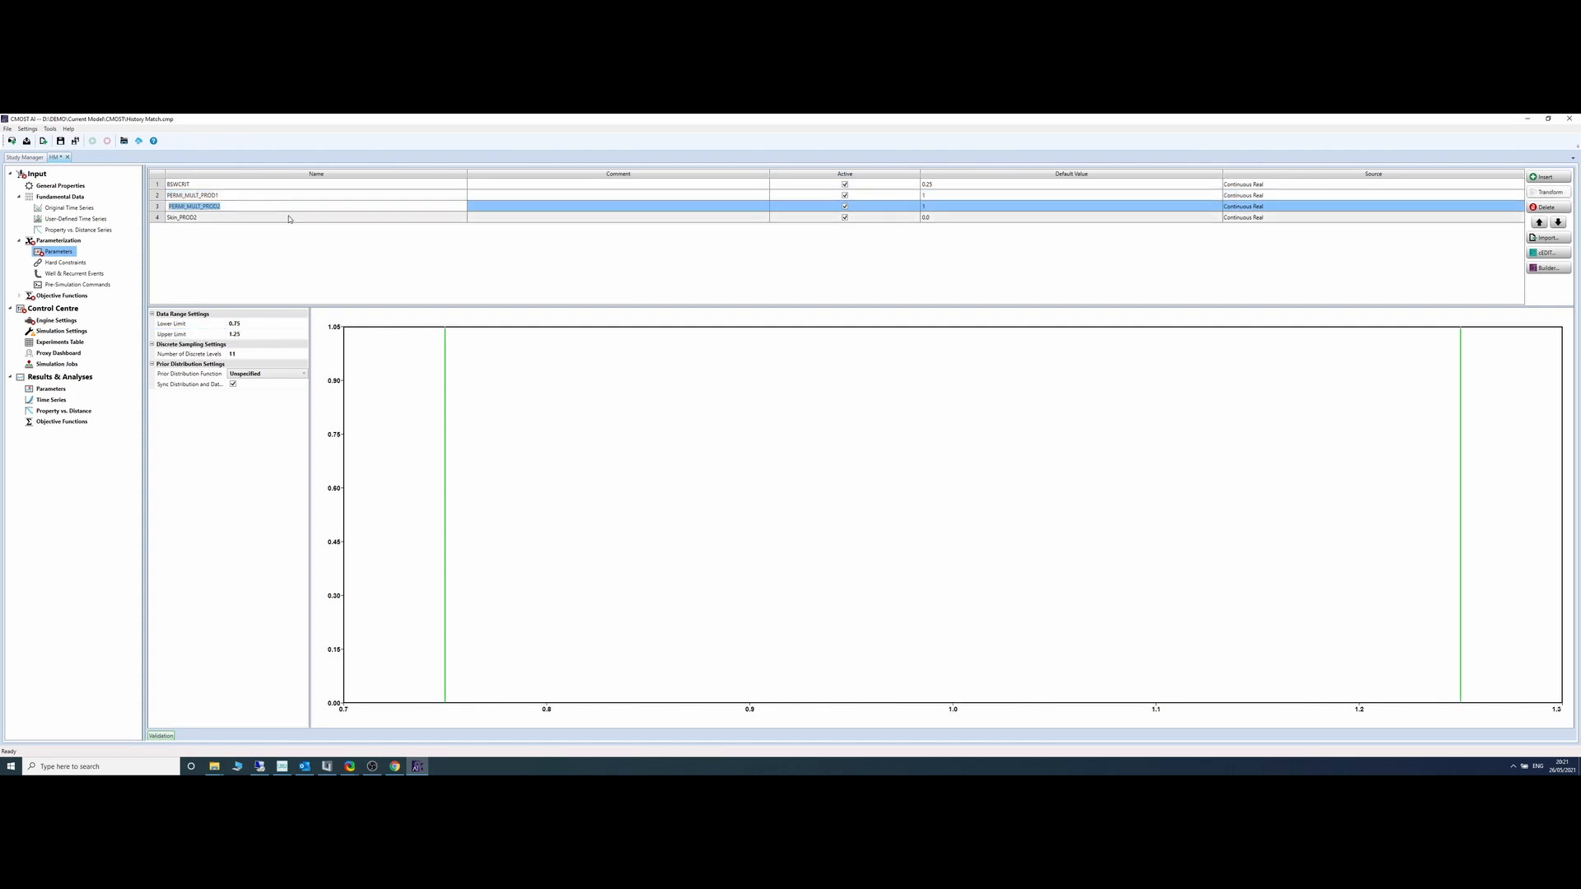
click(257, 326)
text(0.)
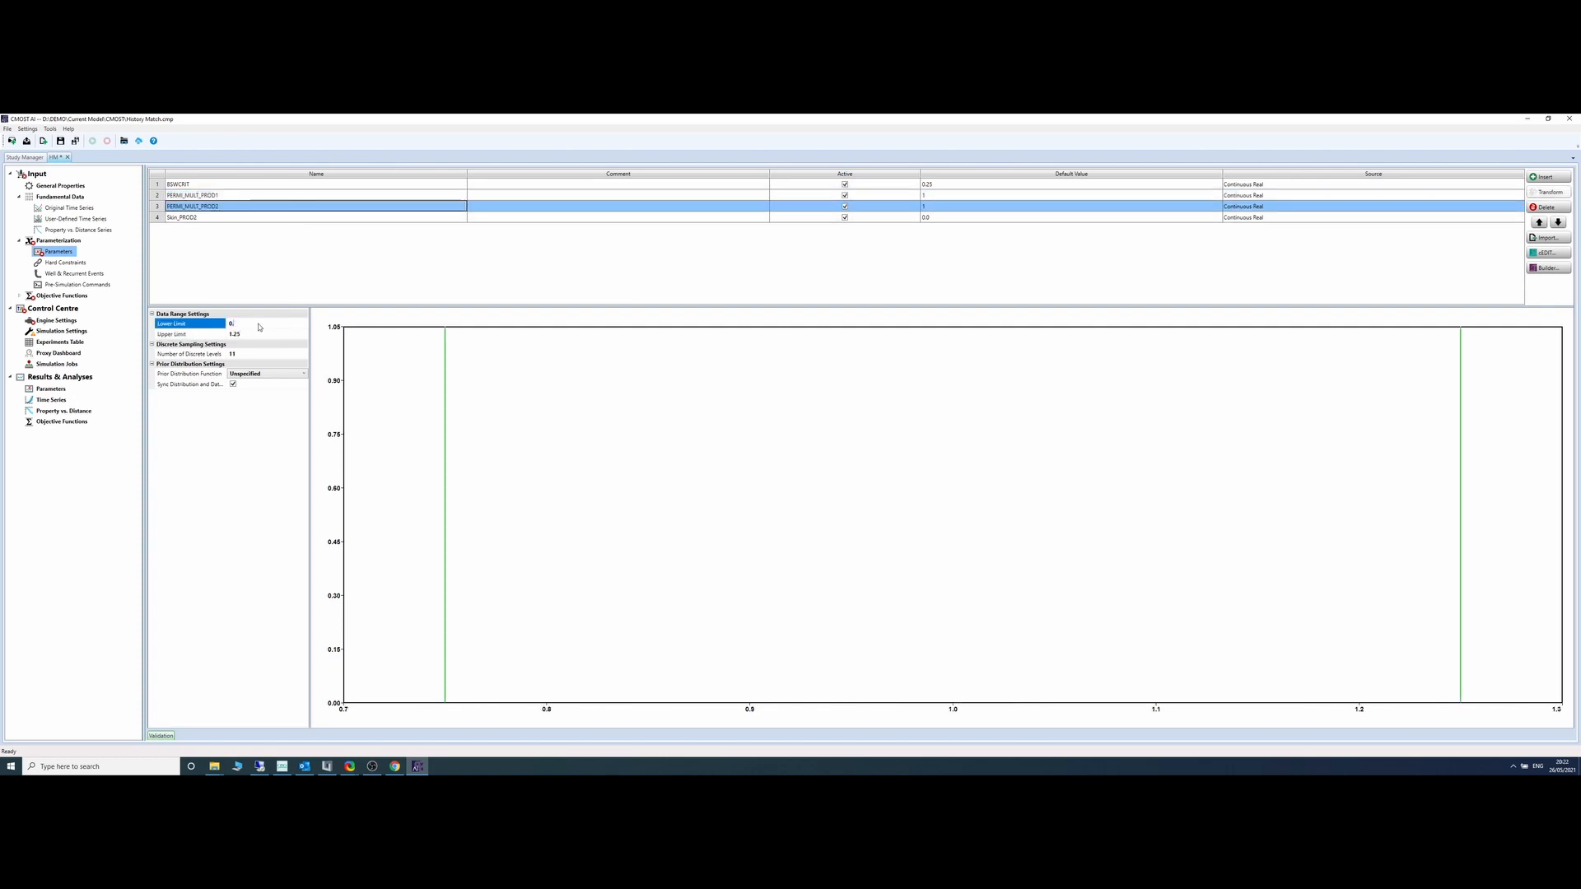
text(1)
key(Return)
click(251, 336)
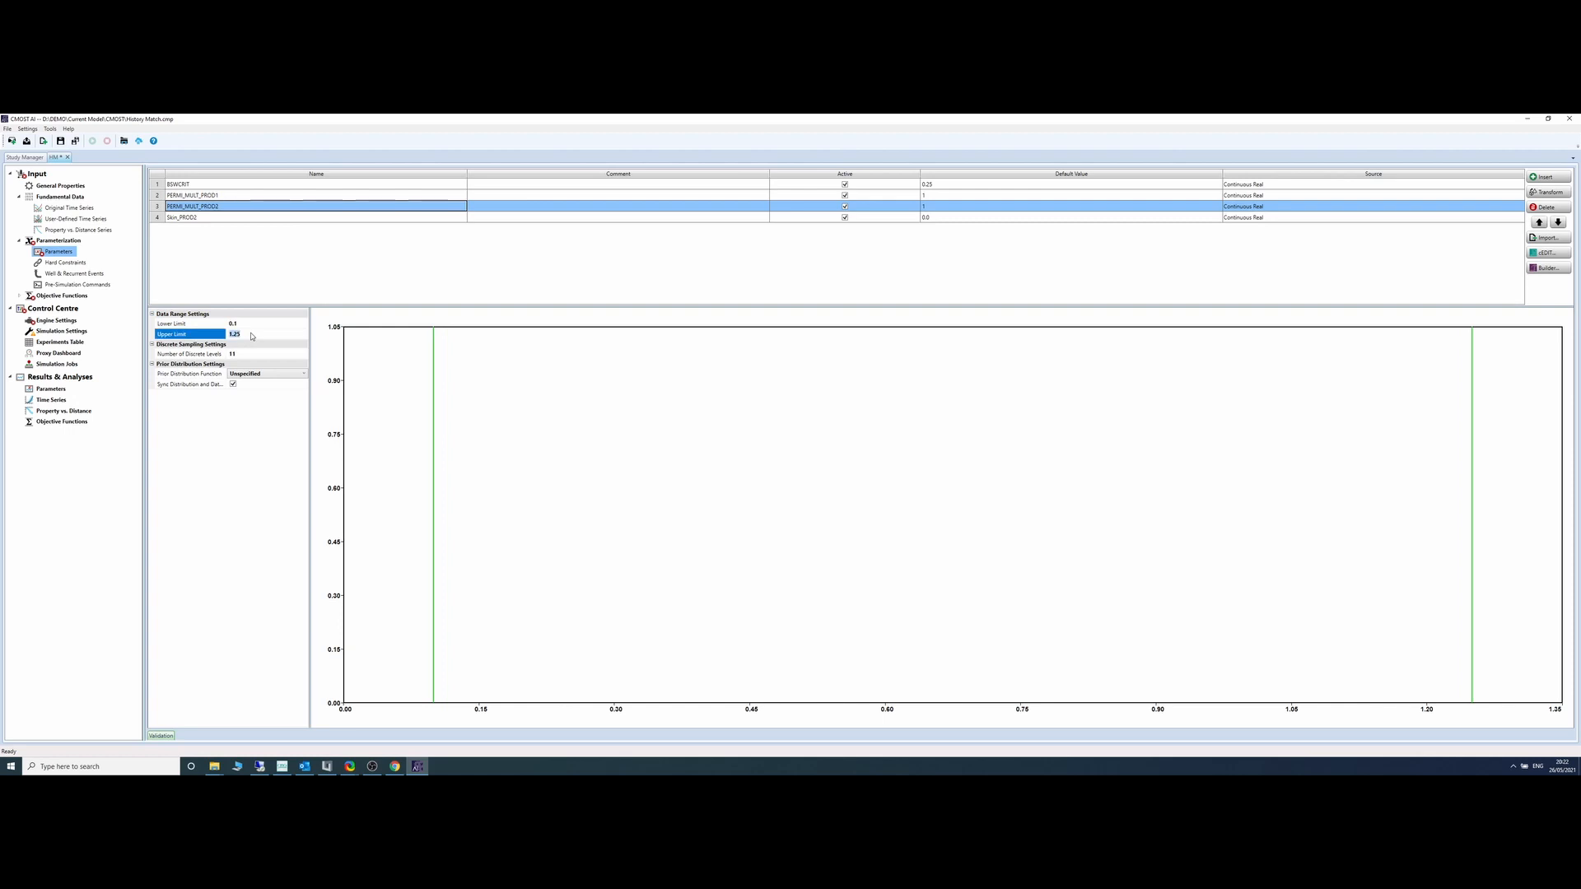
text(1)
click(251, 292)
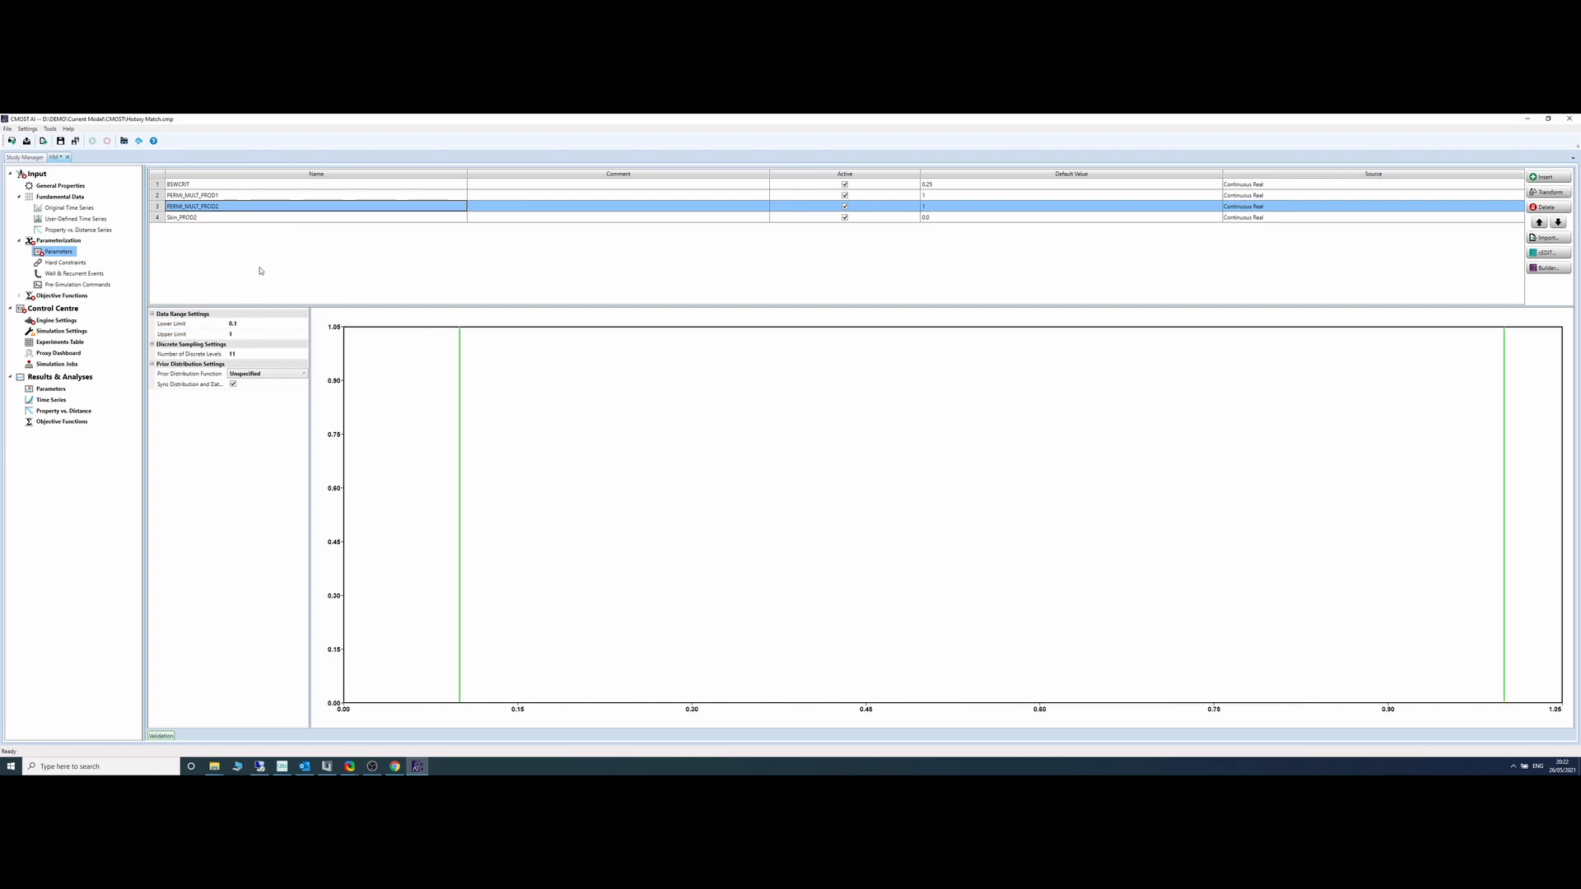
Step: Set the upper limit of Skin_PROD2 to 5 and save the study
click(213, 218)
click(244, 325)
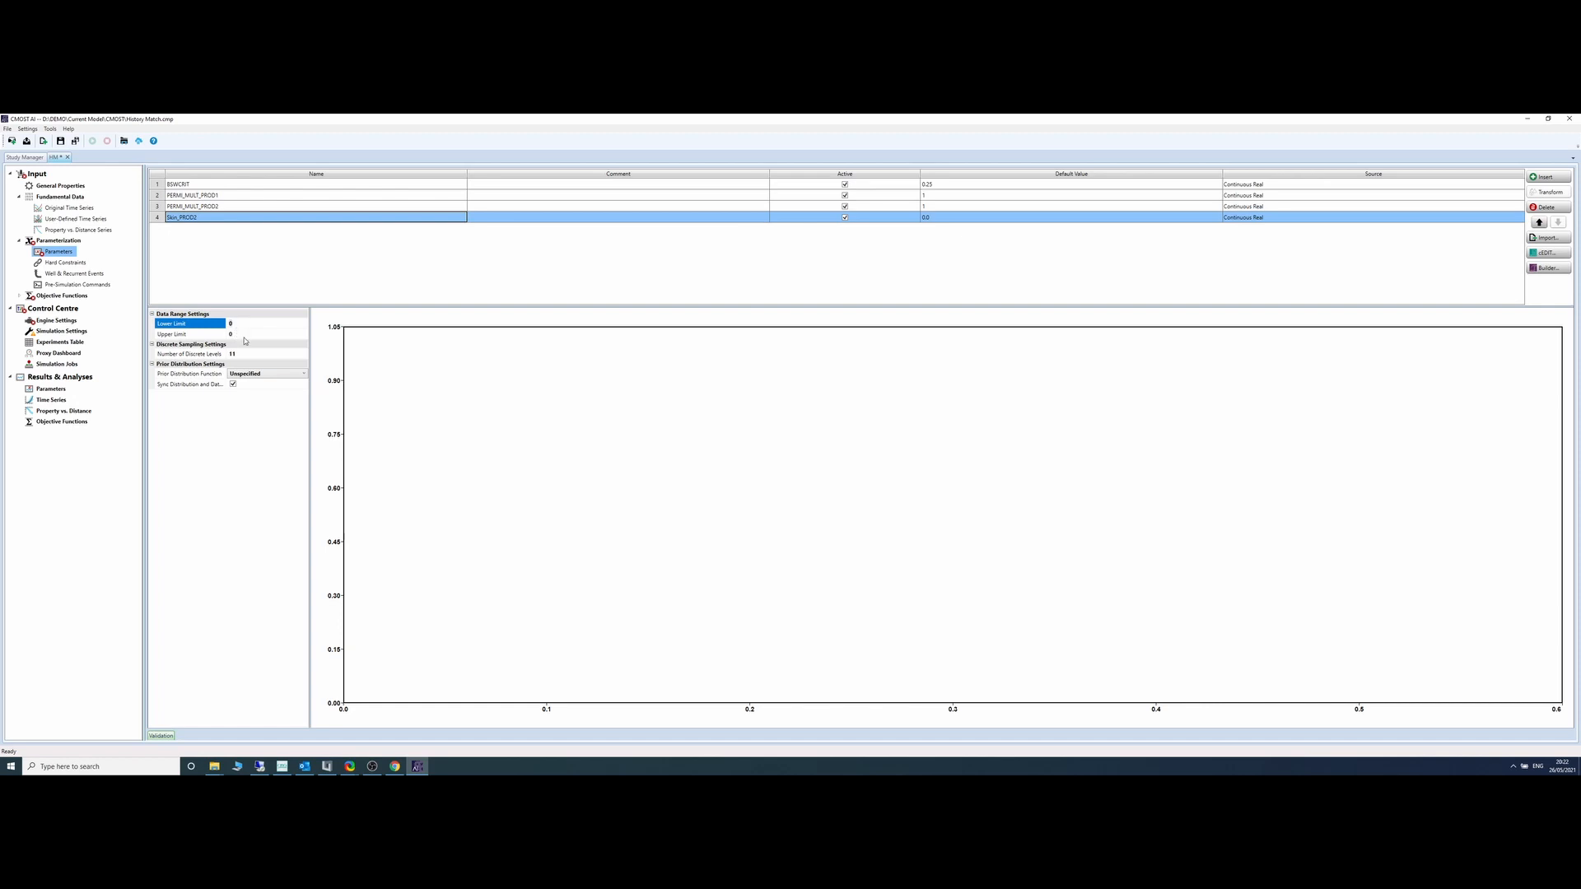
click(246, 335)
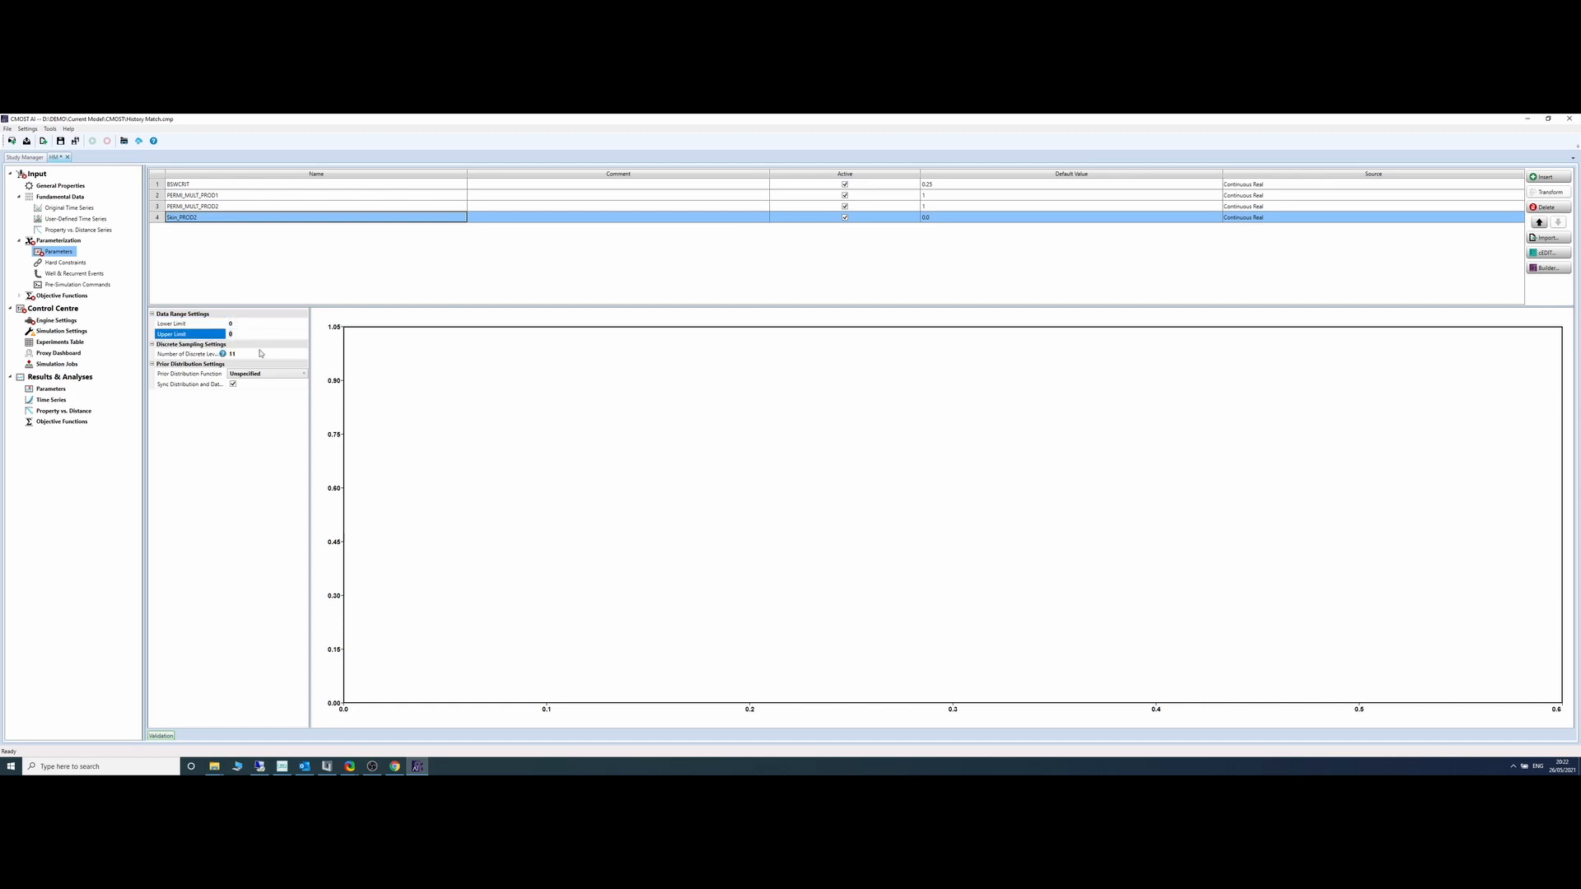
text(5)
click(240, 284)
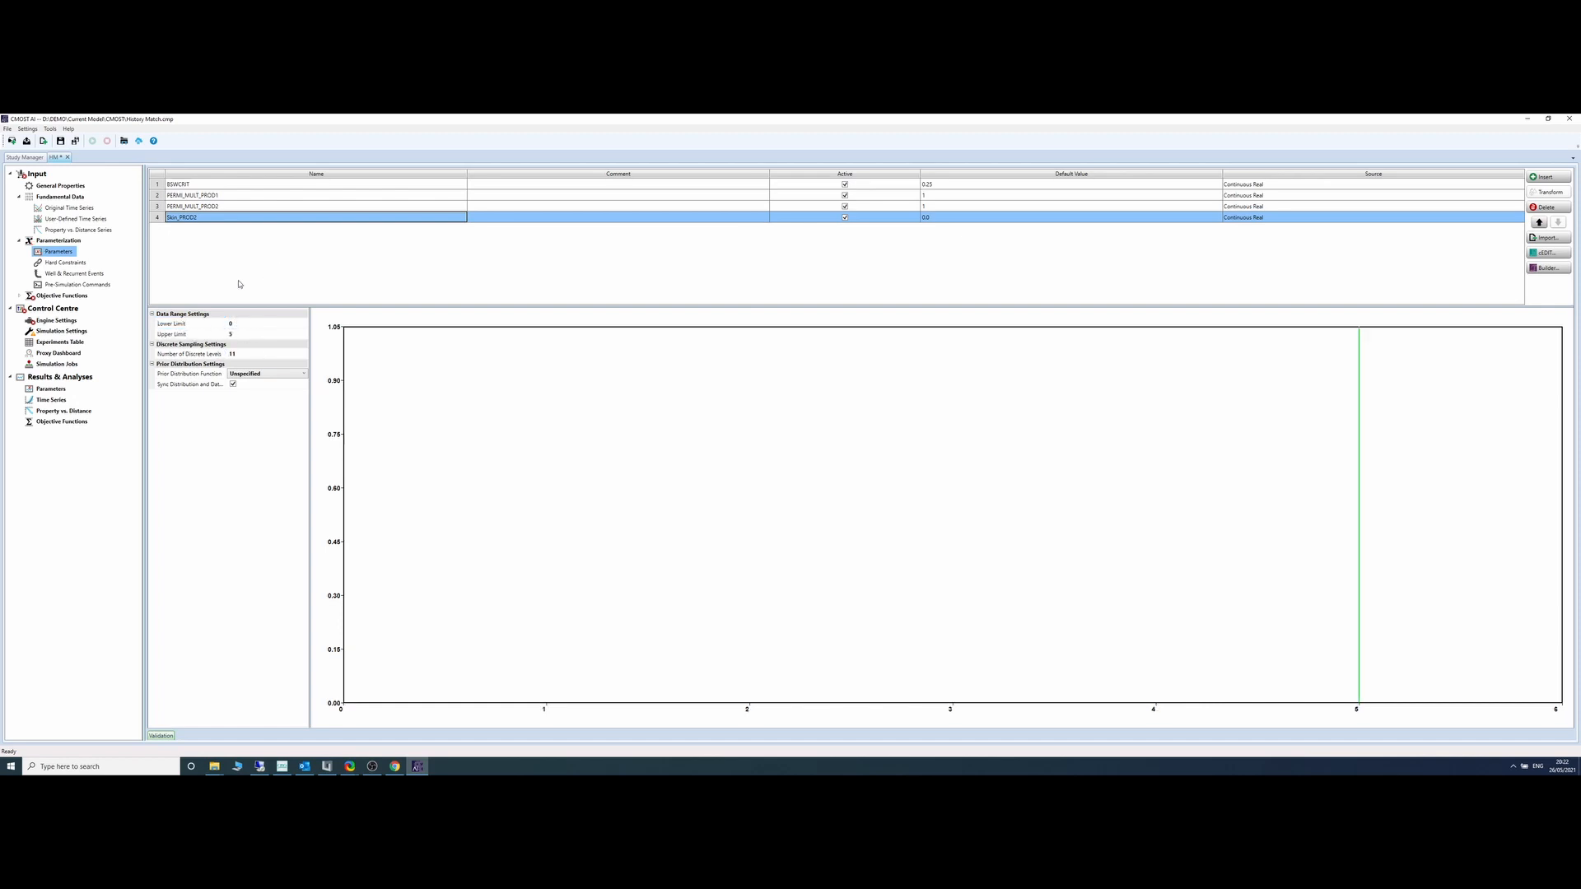
click(60, 141)
Step: Add a local history match error named PROD_1_HIST to the History Match Quality objective functions
click(20, 297)
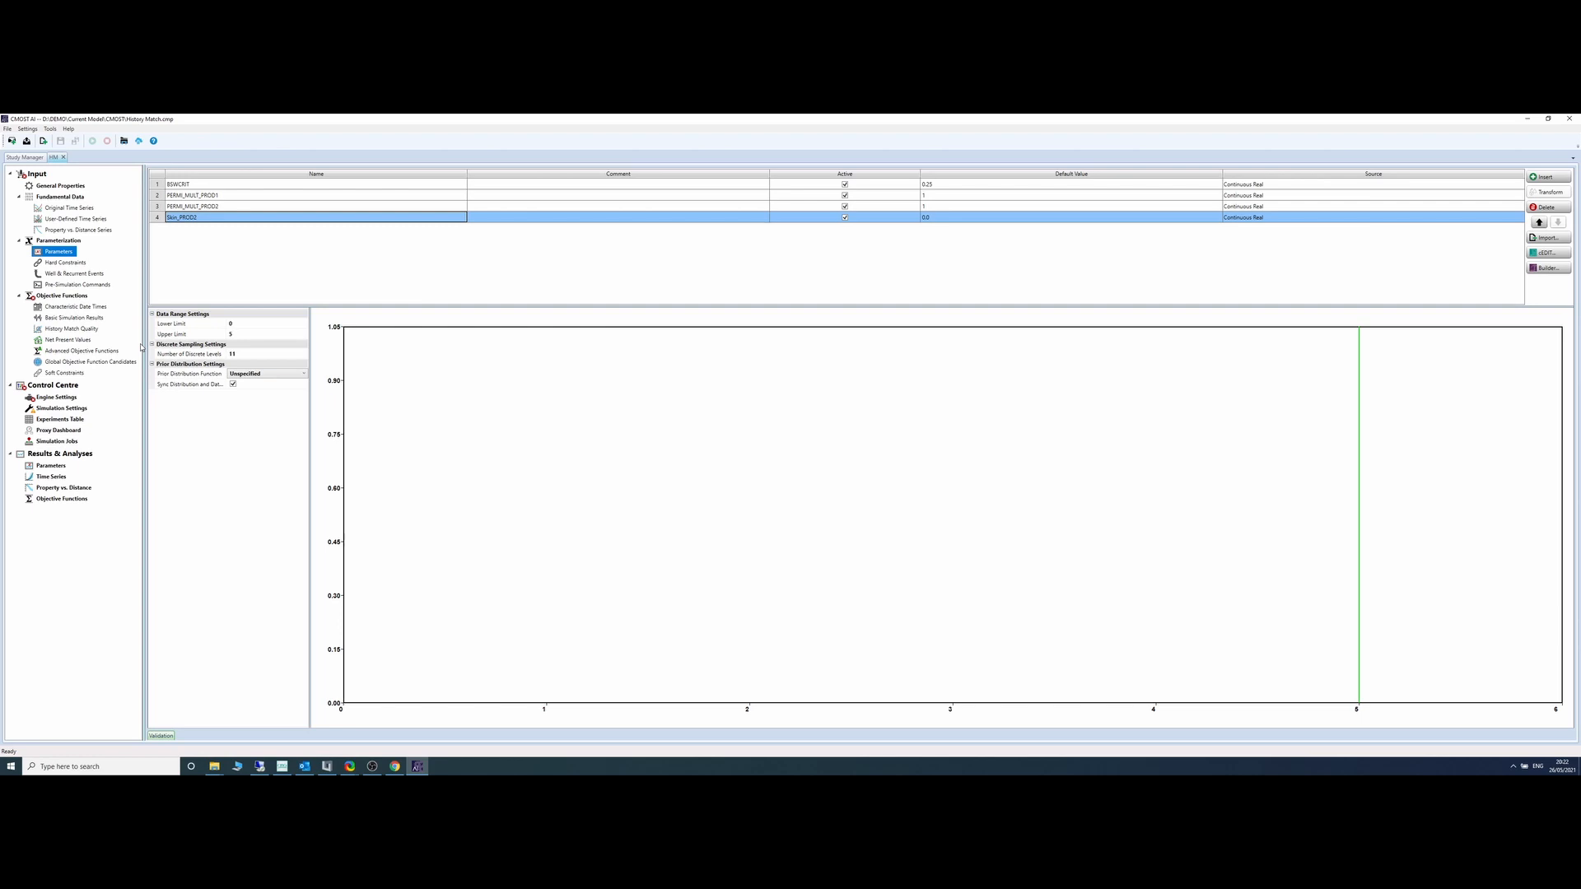
click(86, 332)
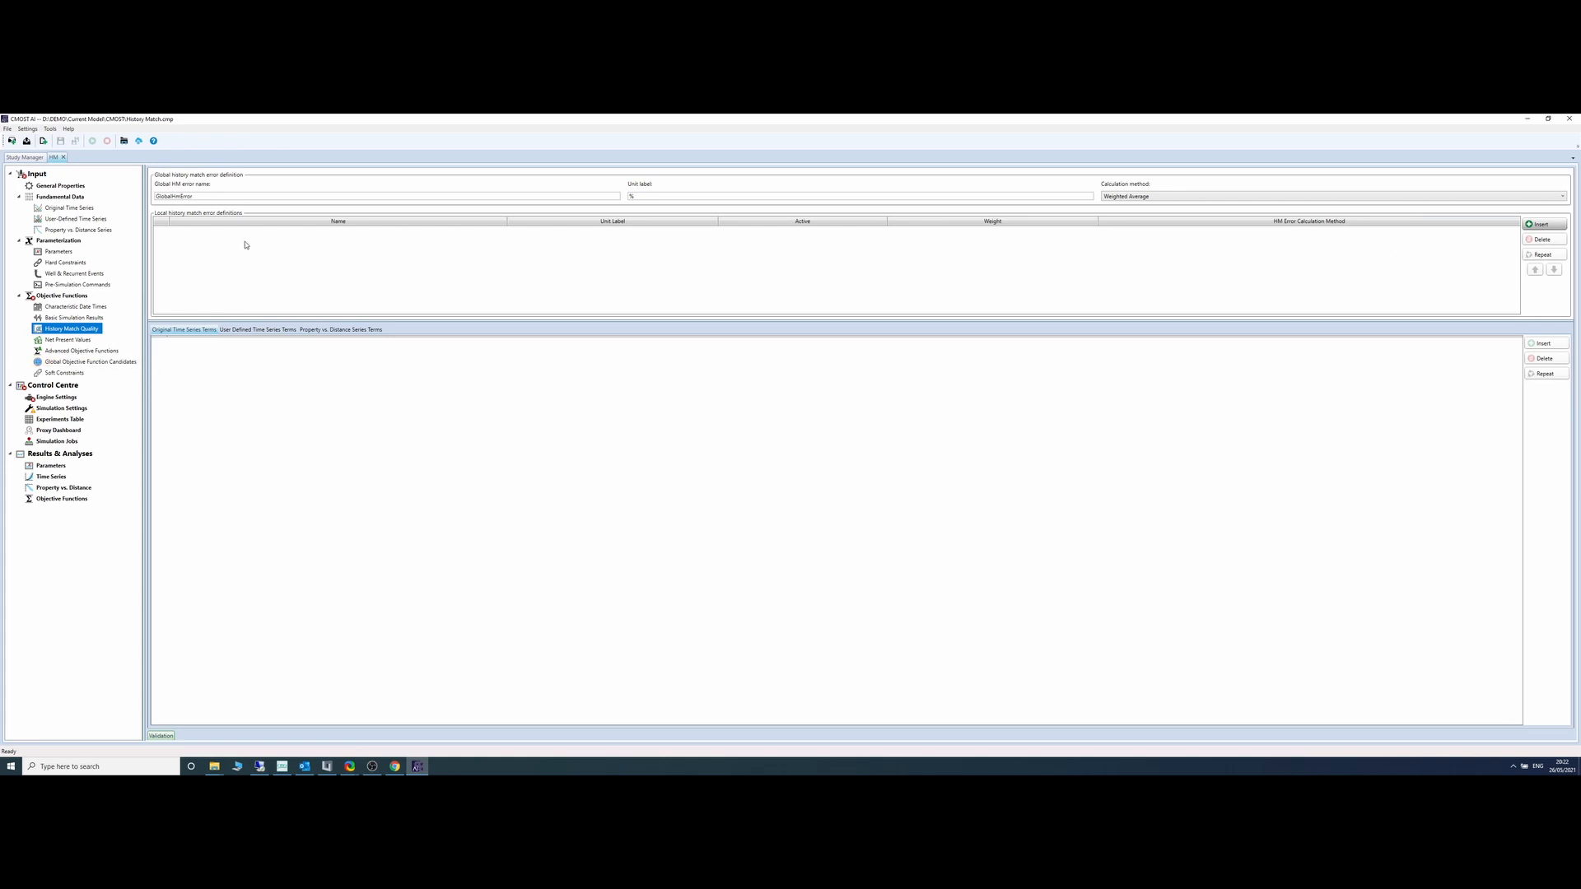
click(1541, 225)
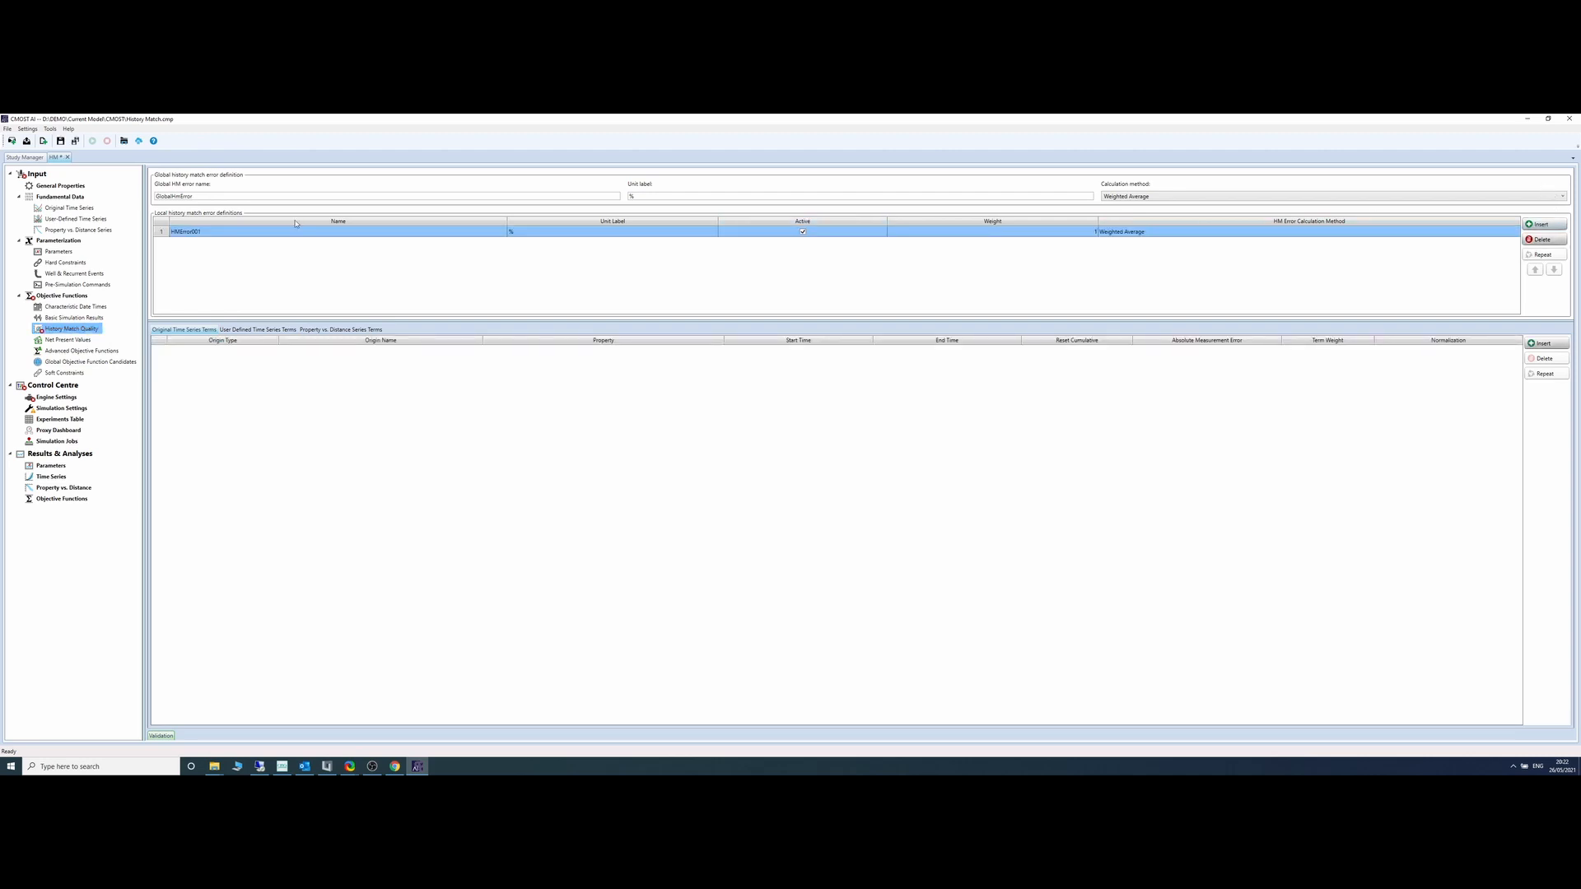
double_click(299, 231)
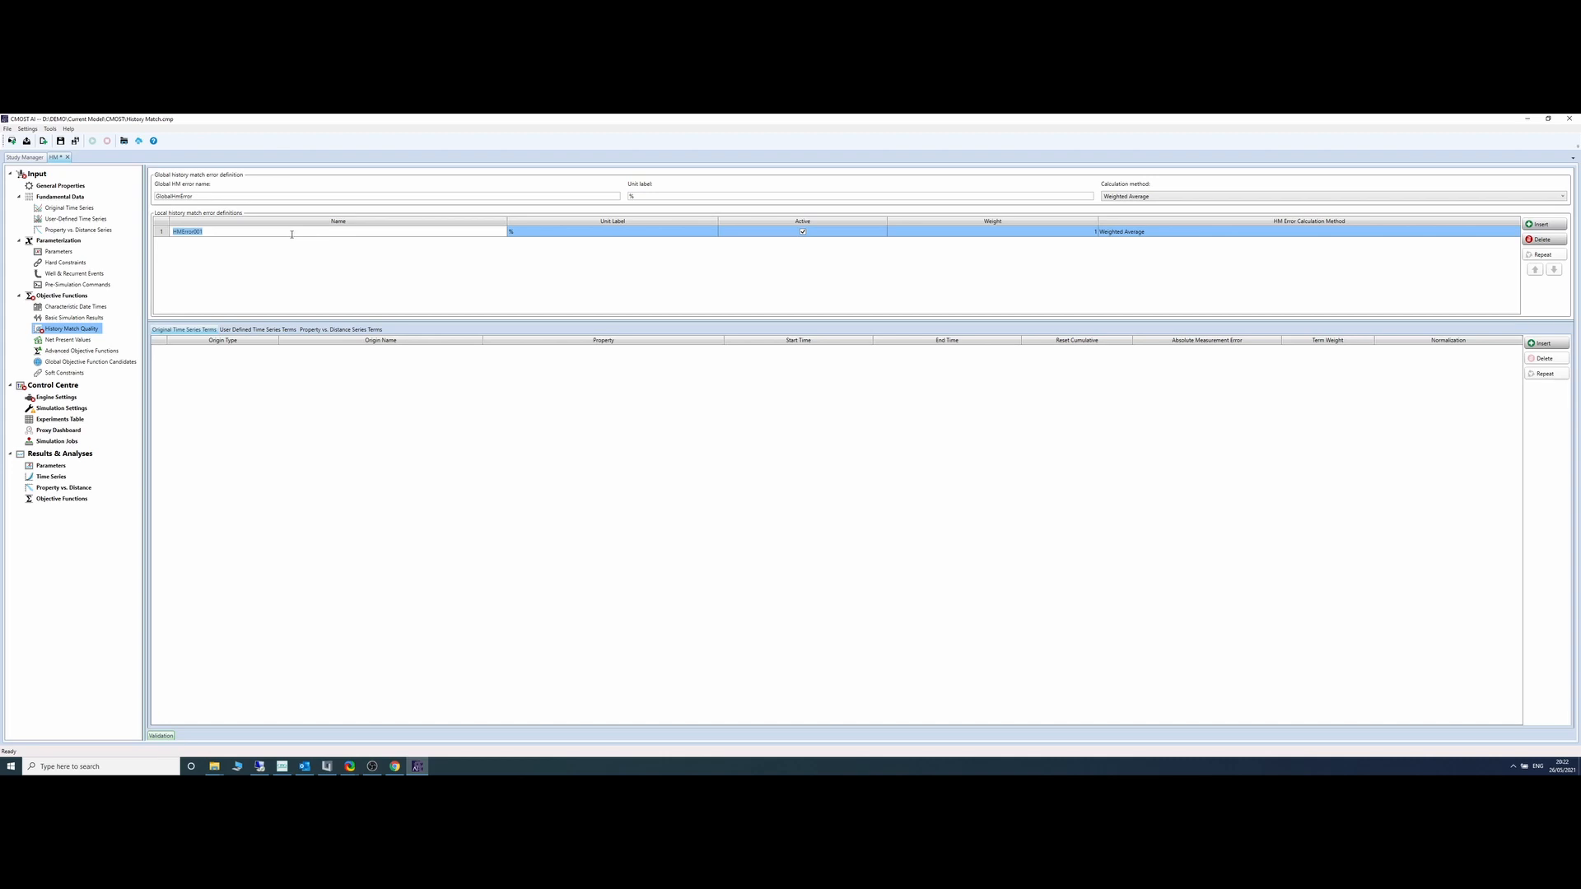
text(PROD_1_HIST)
key(Return)
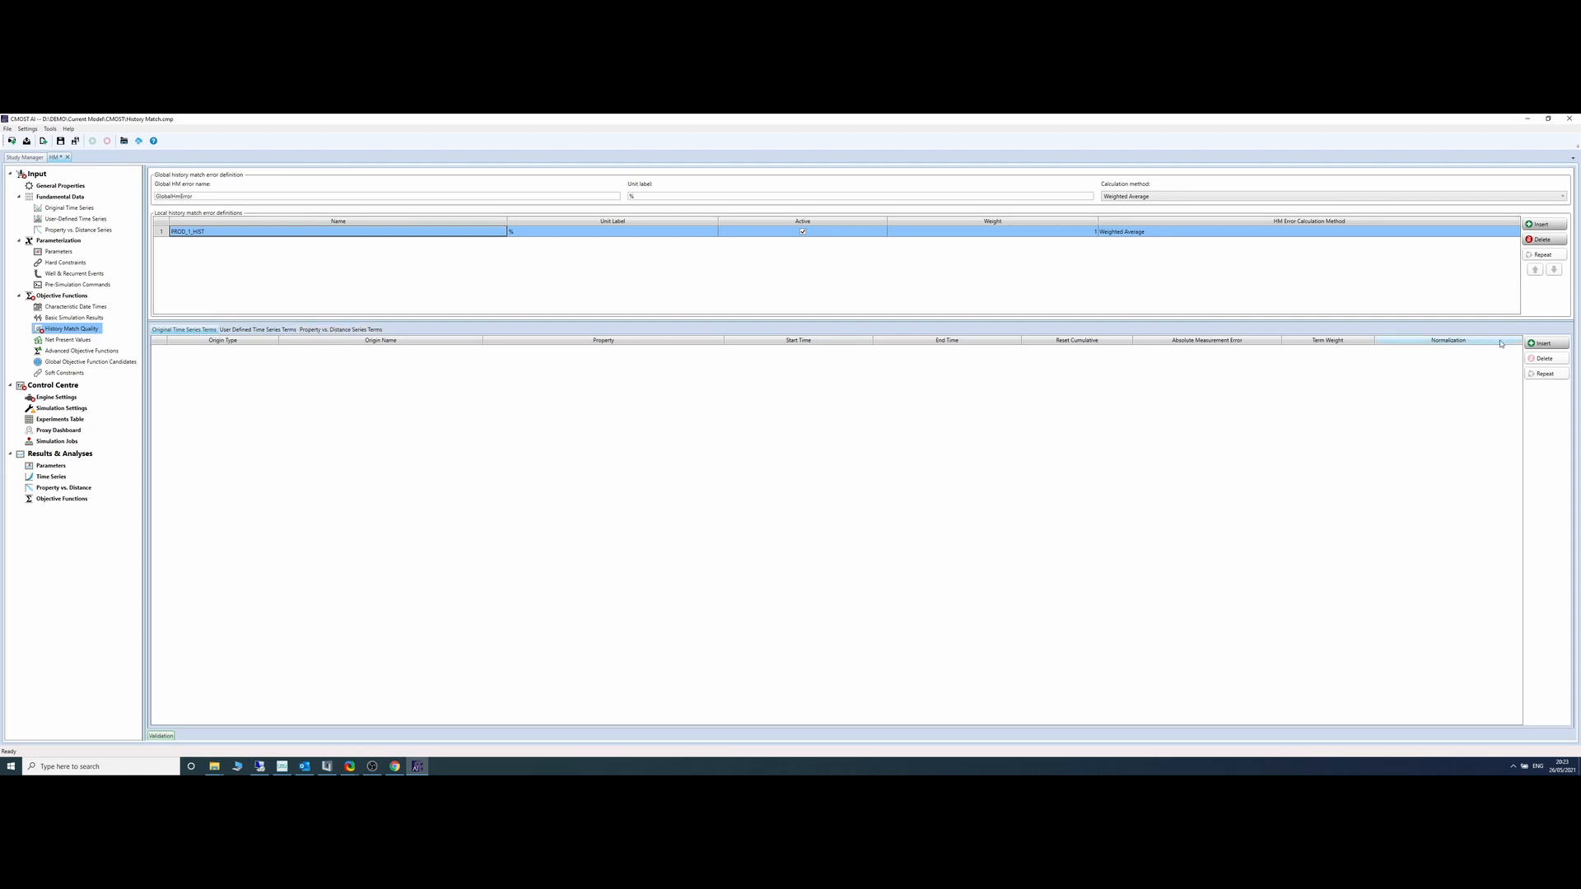
Step: Add an original time series term to PROD_1_HIST with origin type WELLS and origin name PROD-1
click(1541, 344)
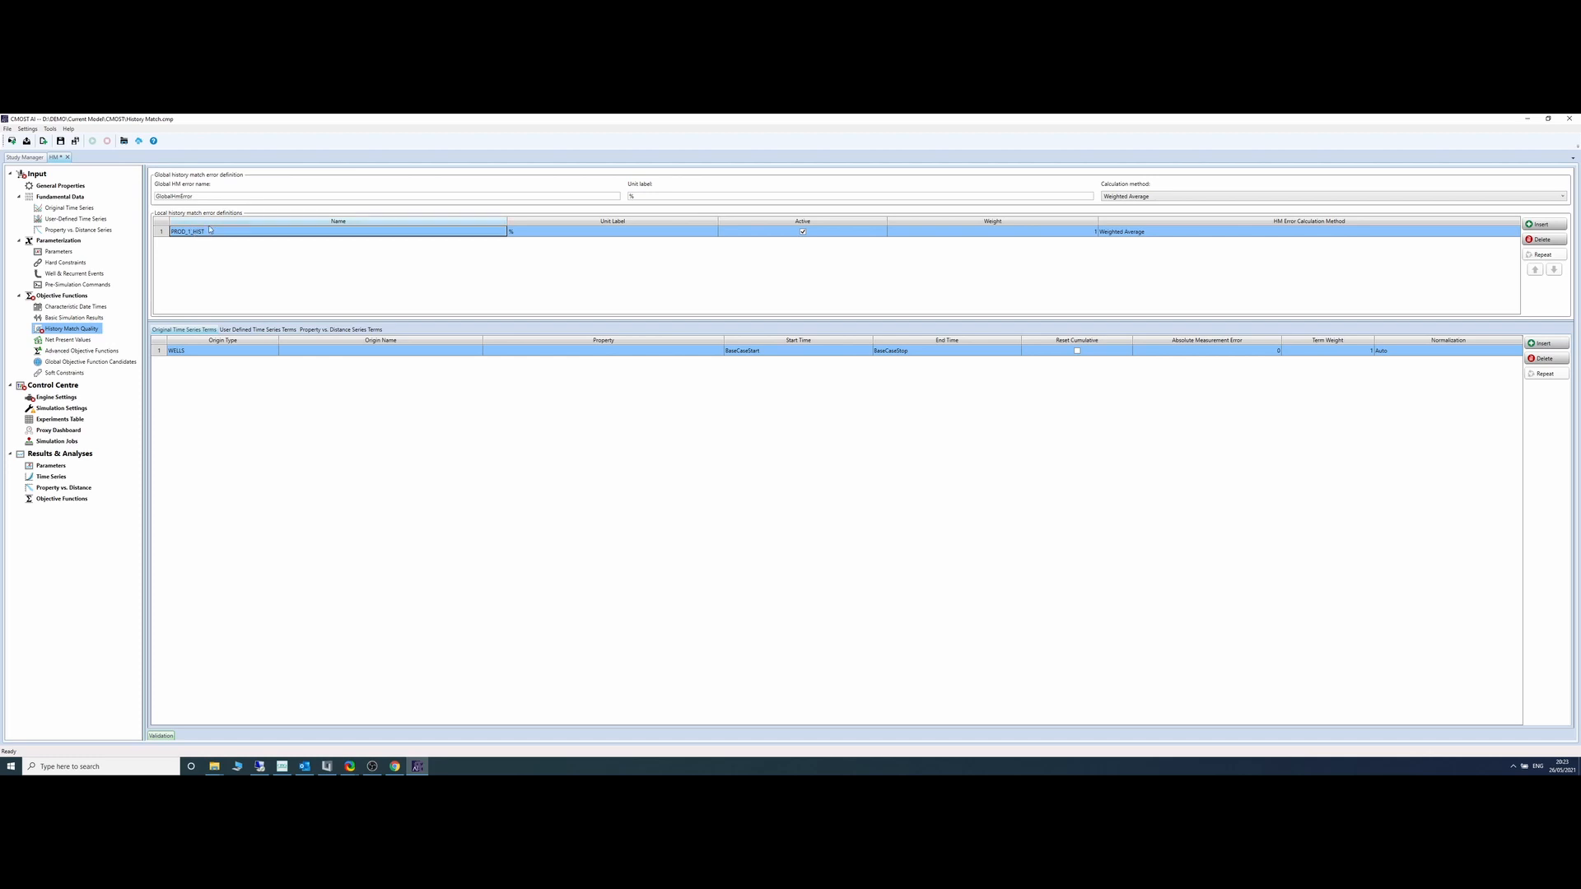
click(218, 353)
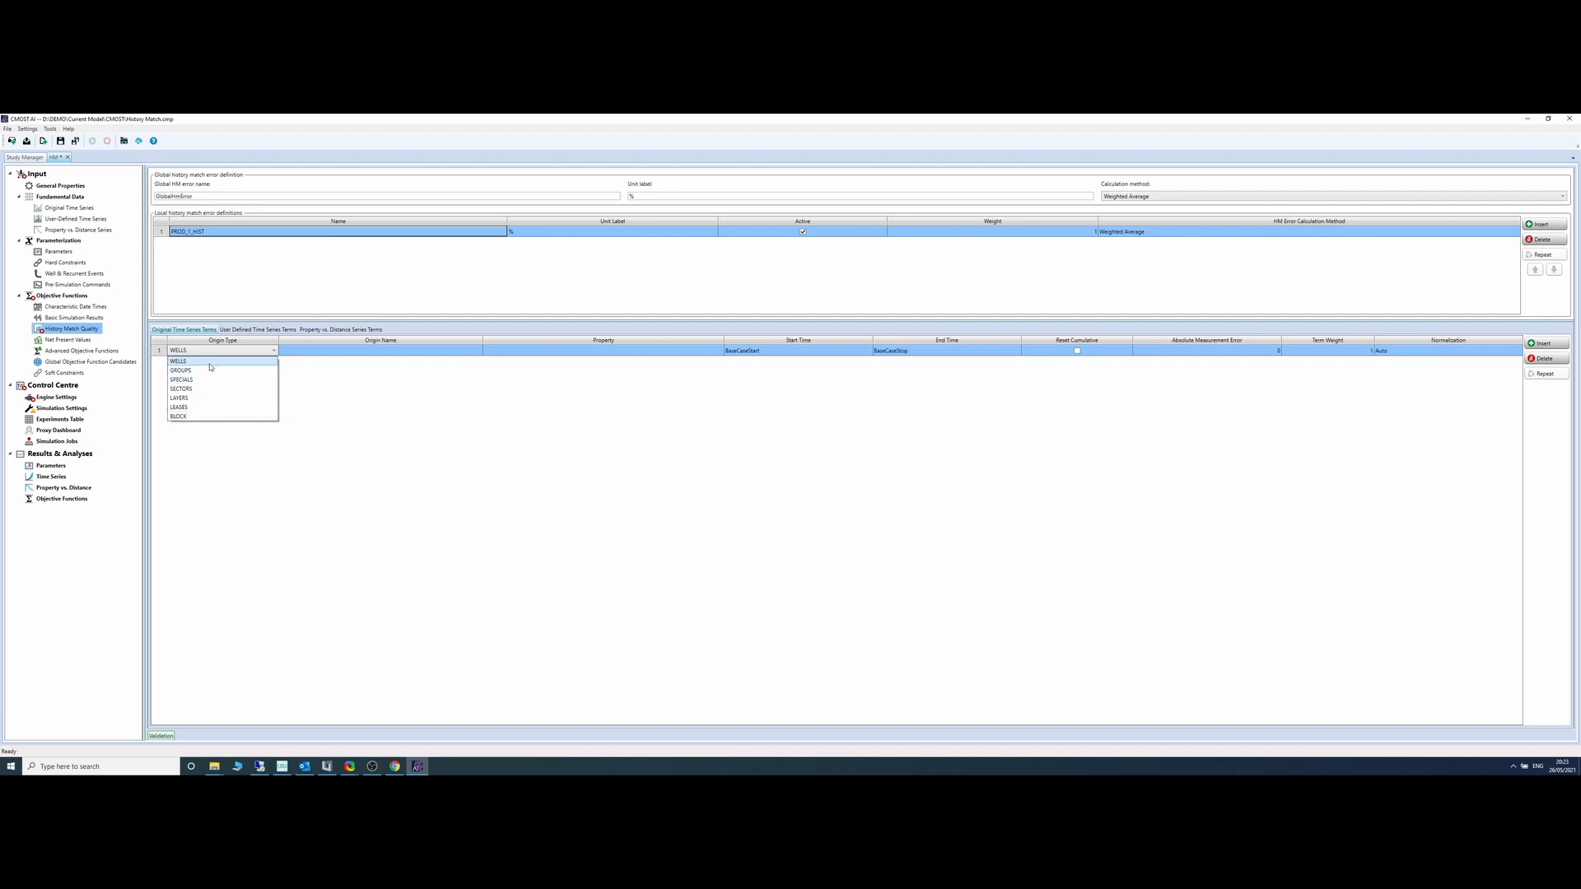
click(210, 366)
click(382, 344)
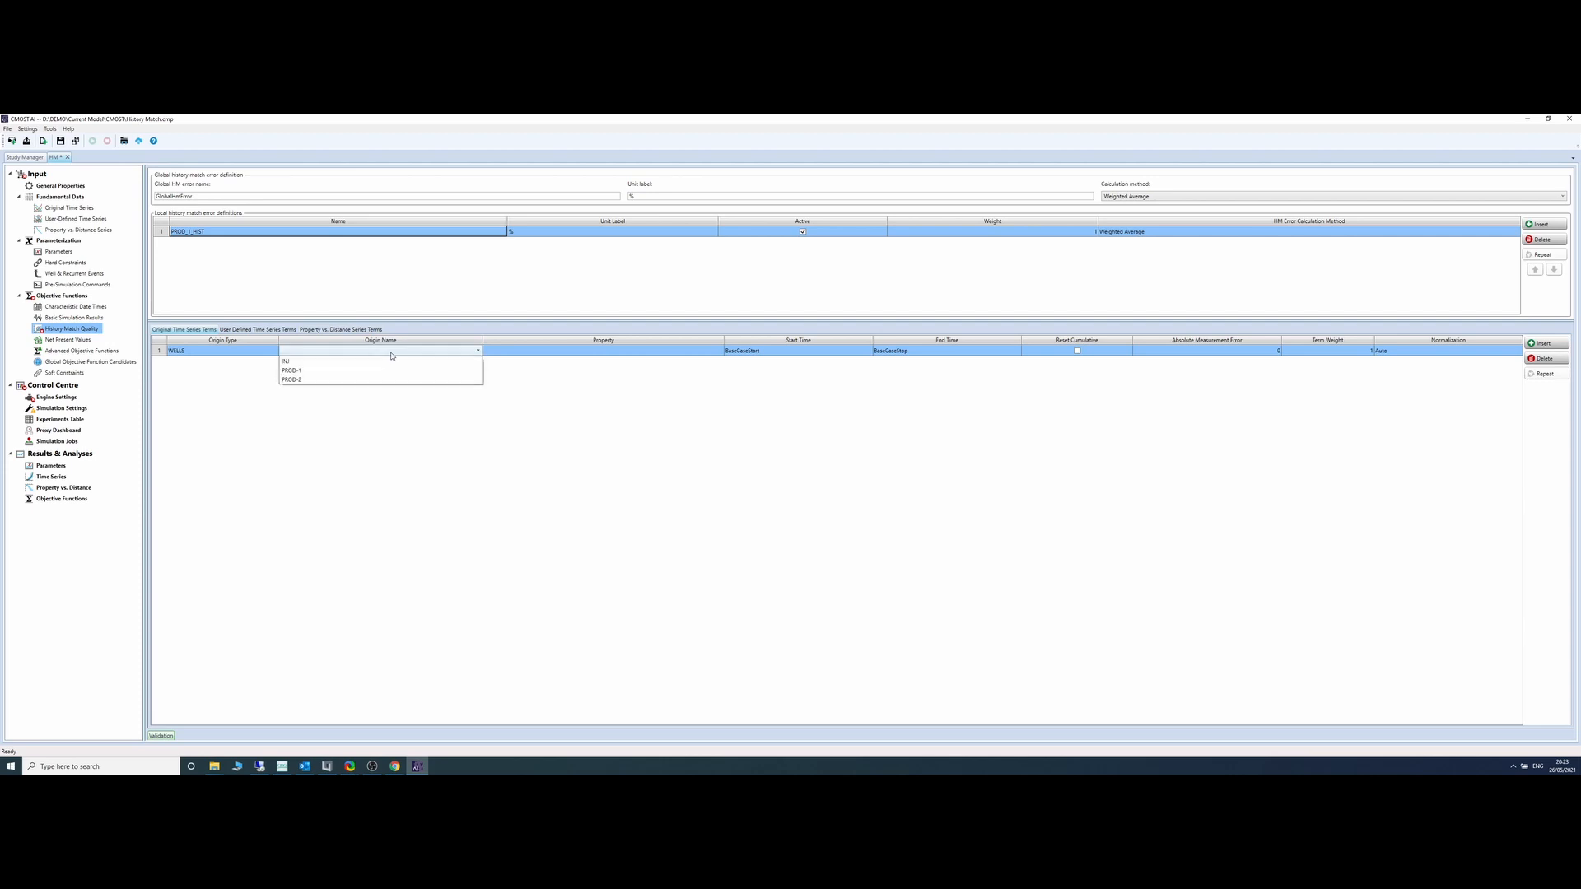
click(375, 370)
click(187, 233)
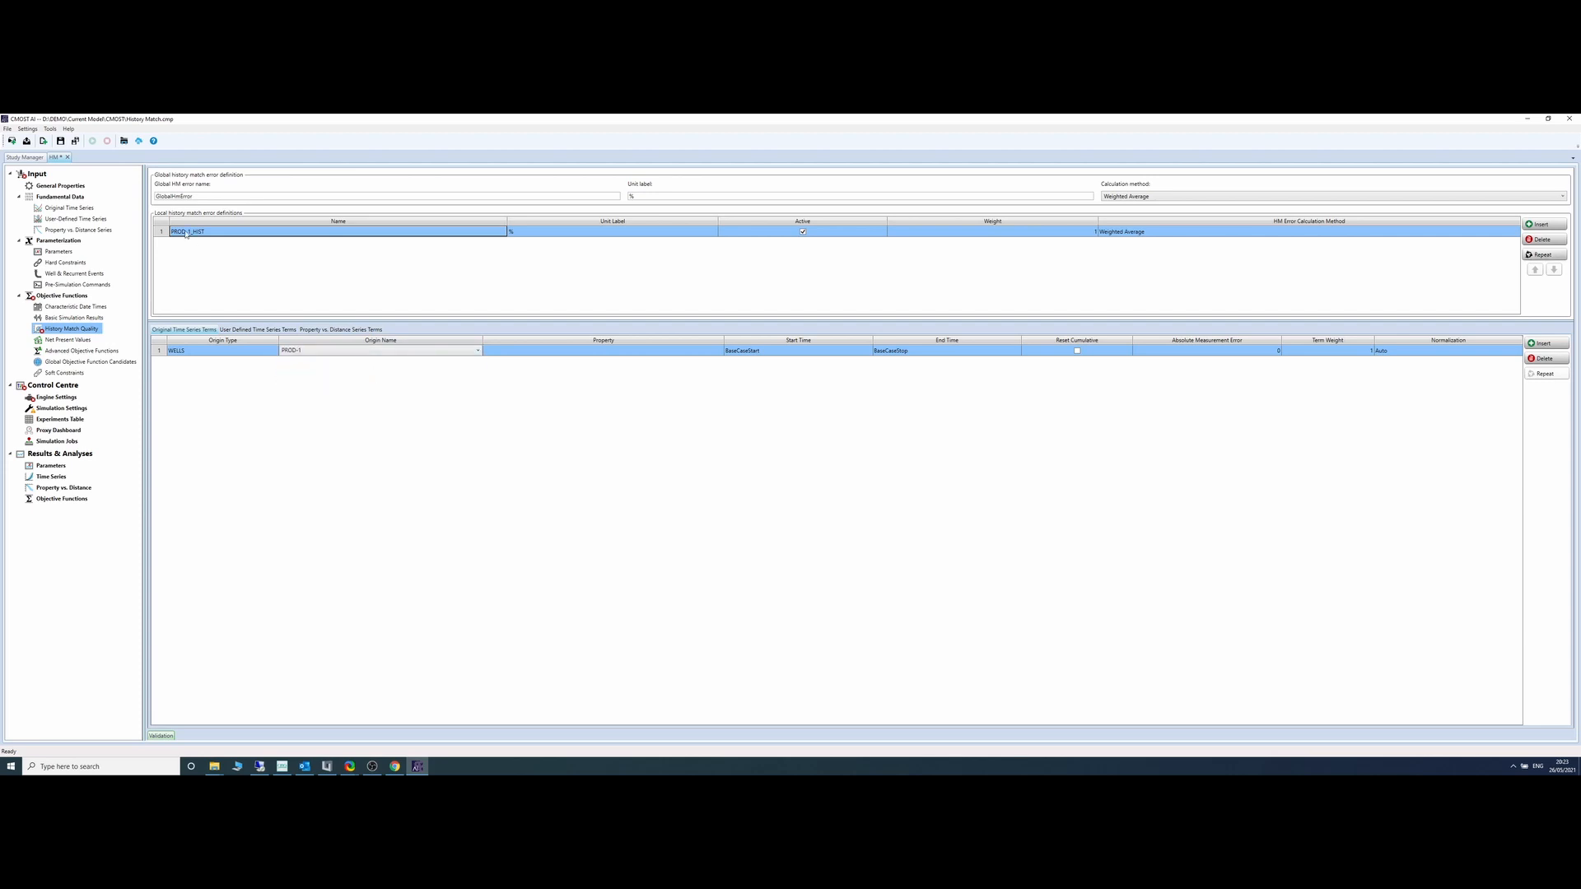
Step: Set the property of the first PROD_1_HIST term to Liquid Rate SC
click(567, 351)
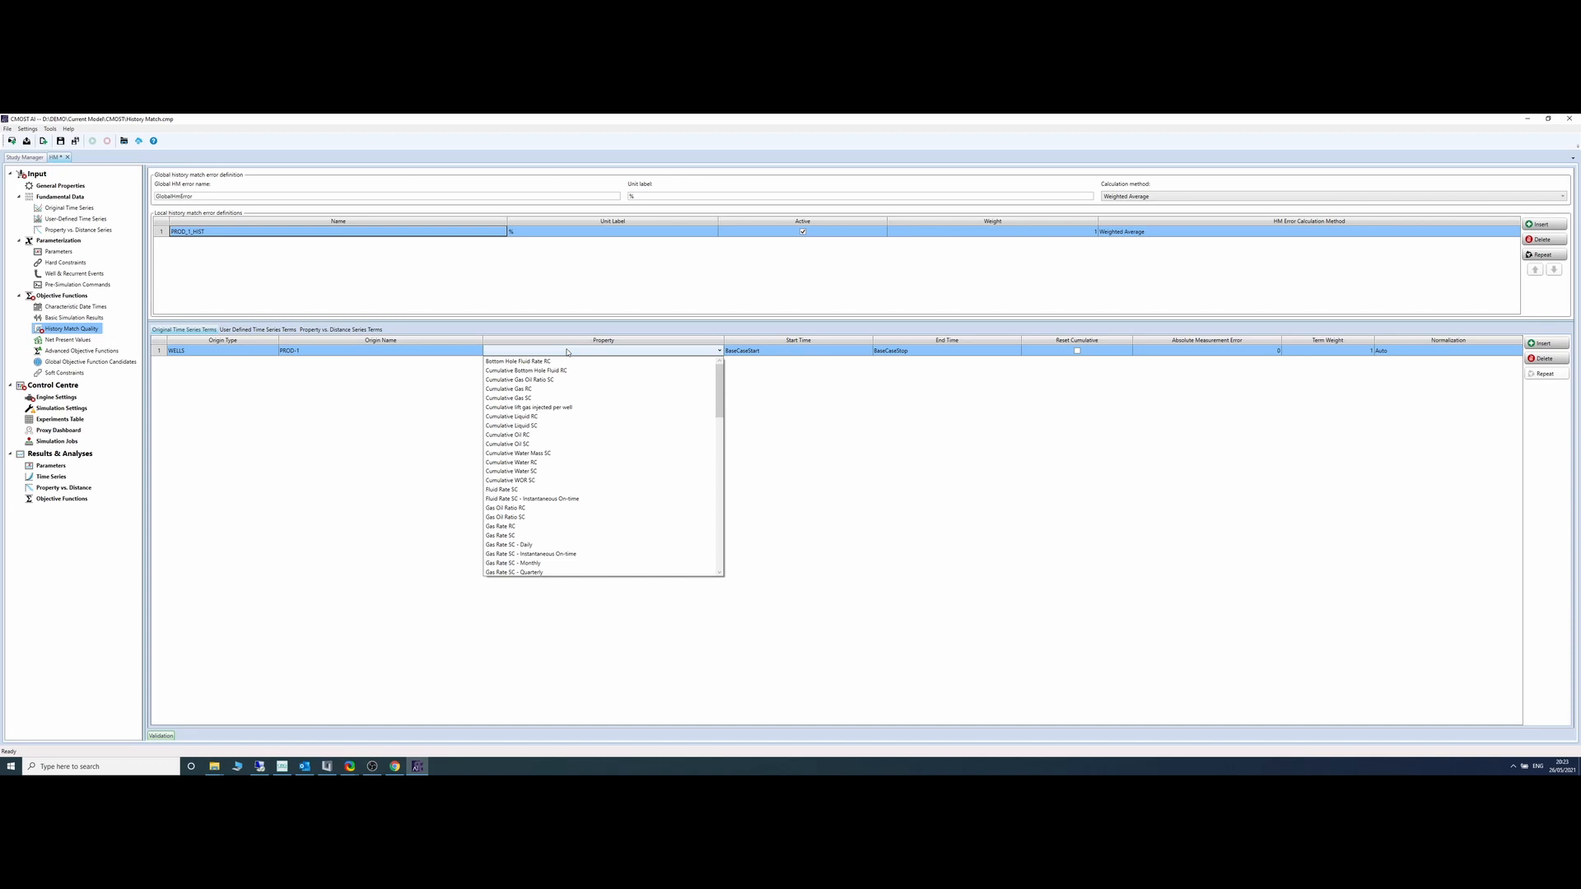
key(l)
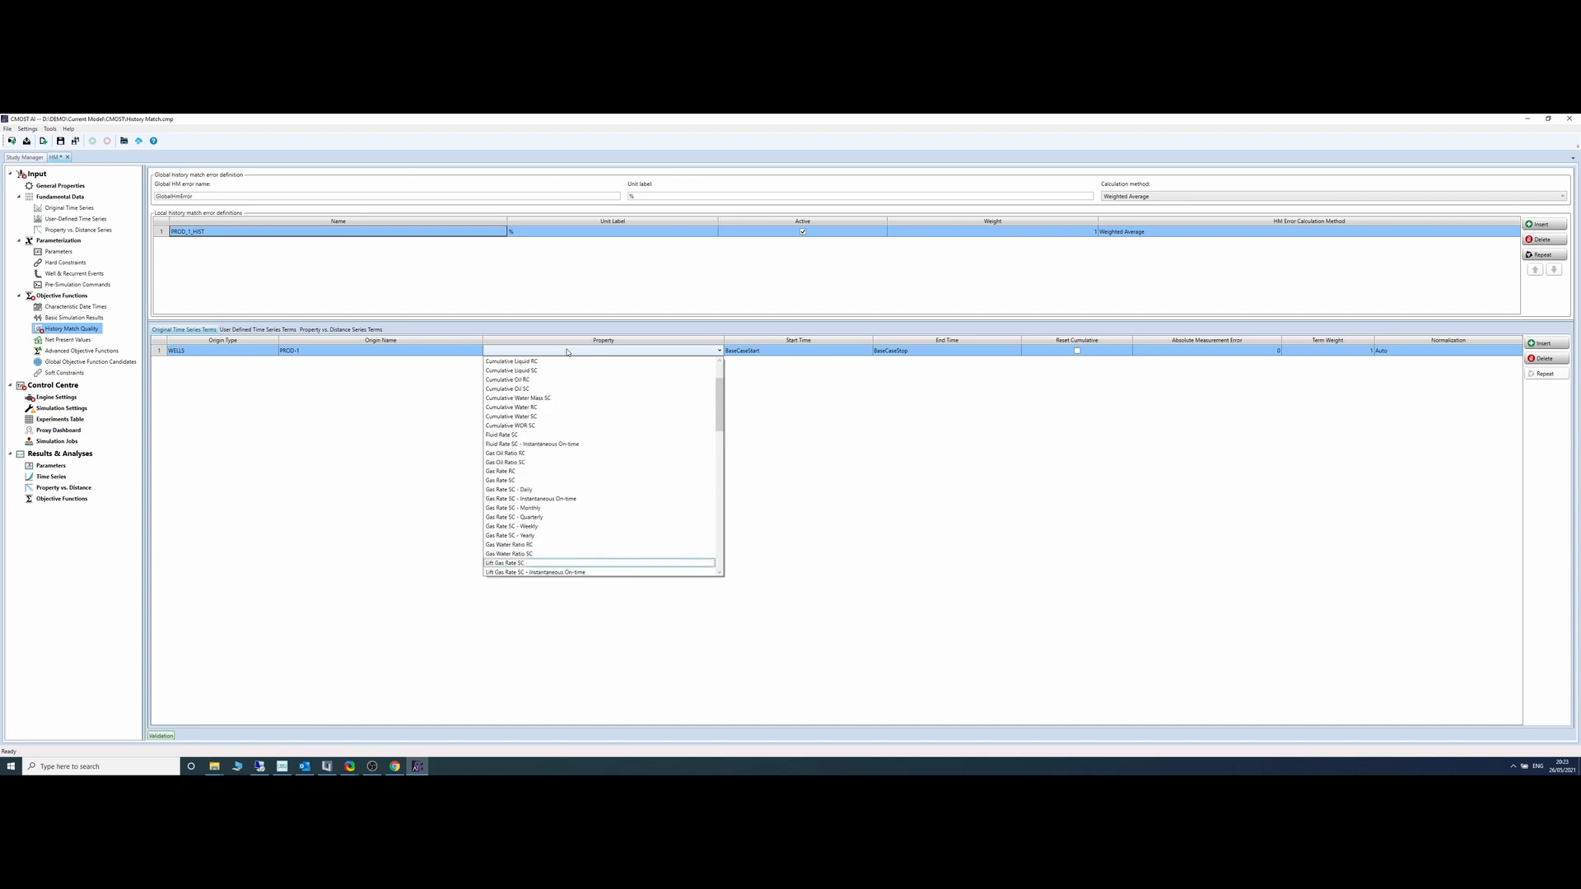
key(Down)
key(Down)
key(Down)
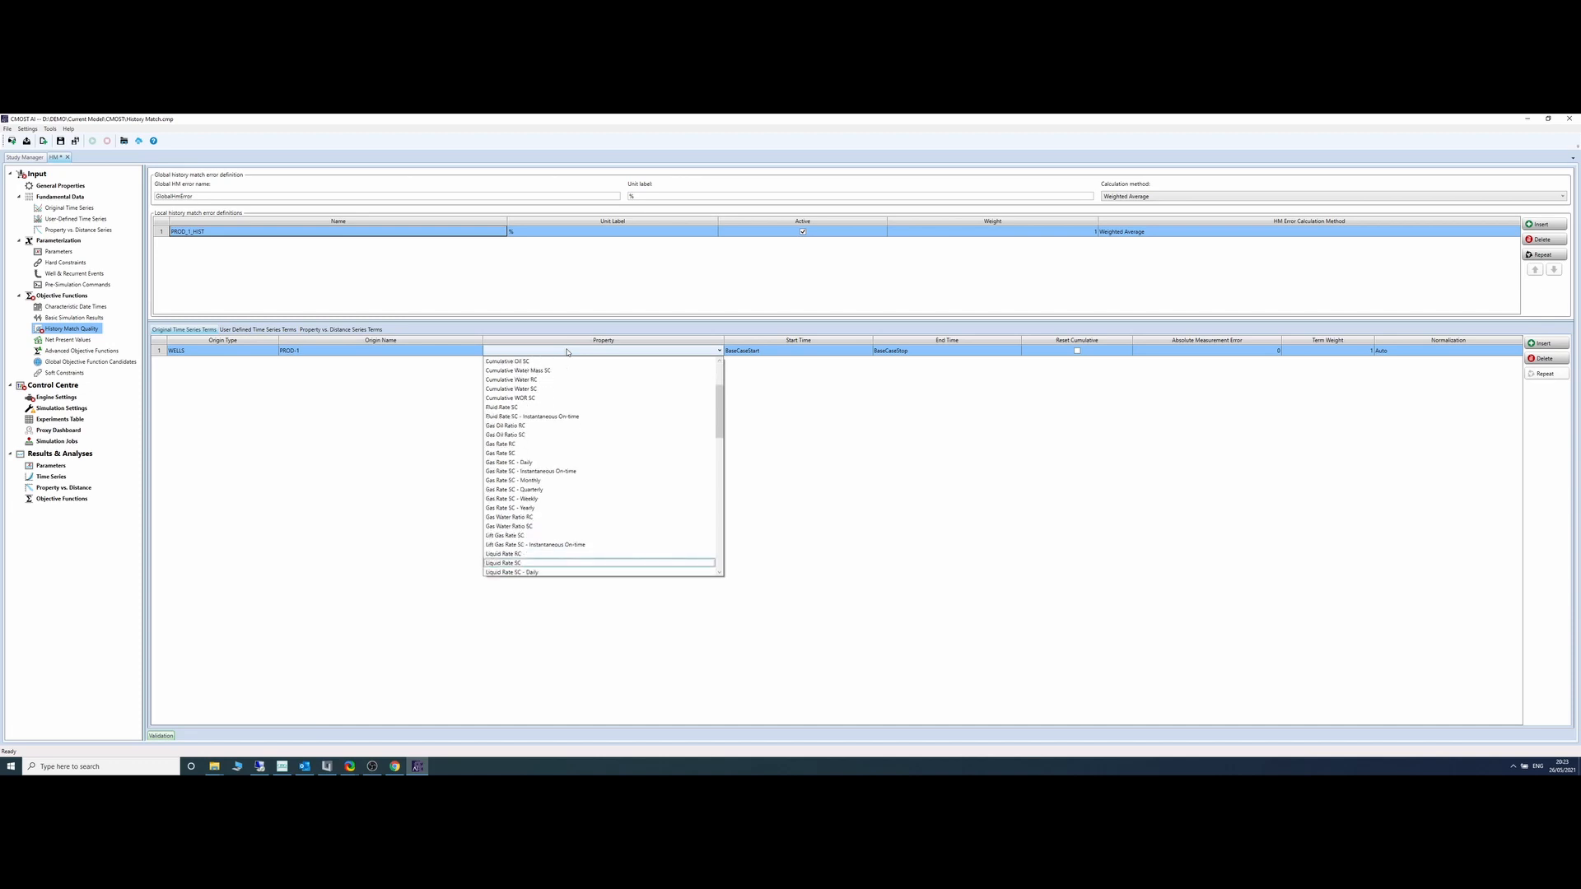
key(Return)
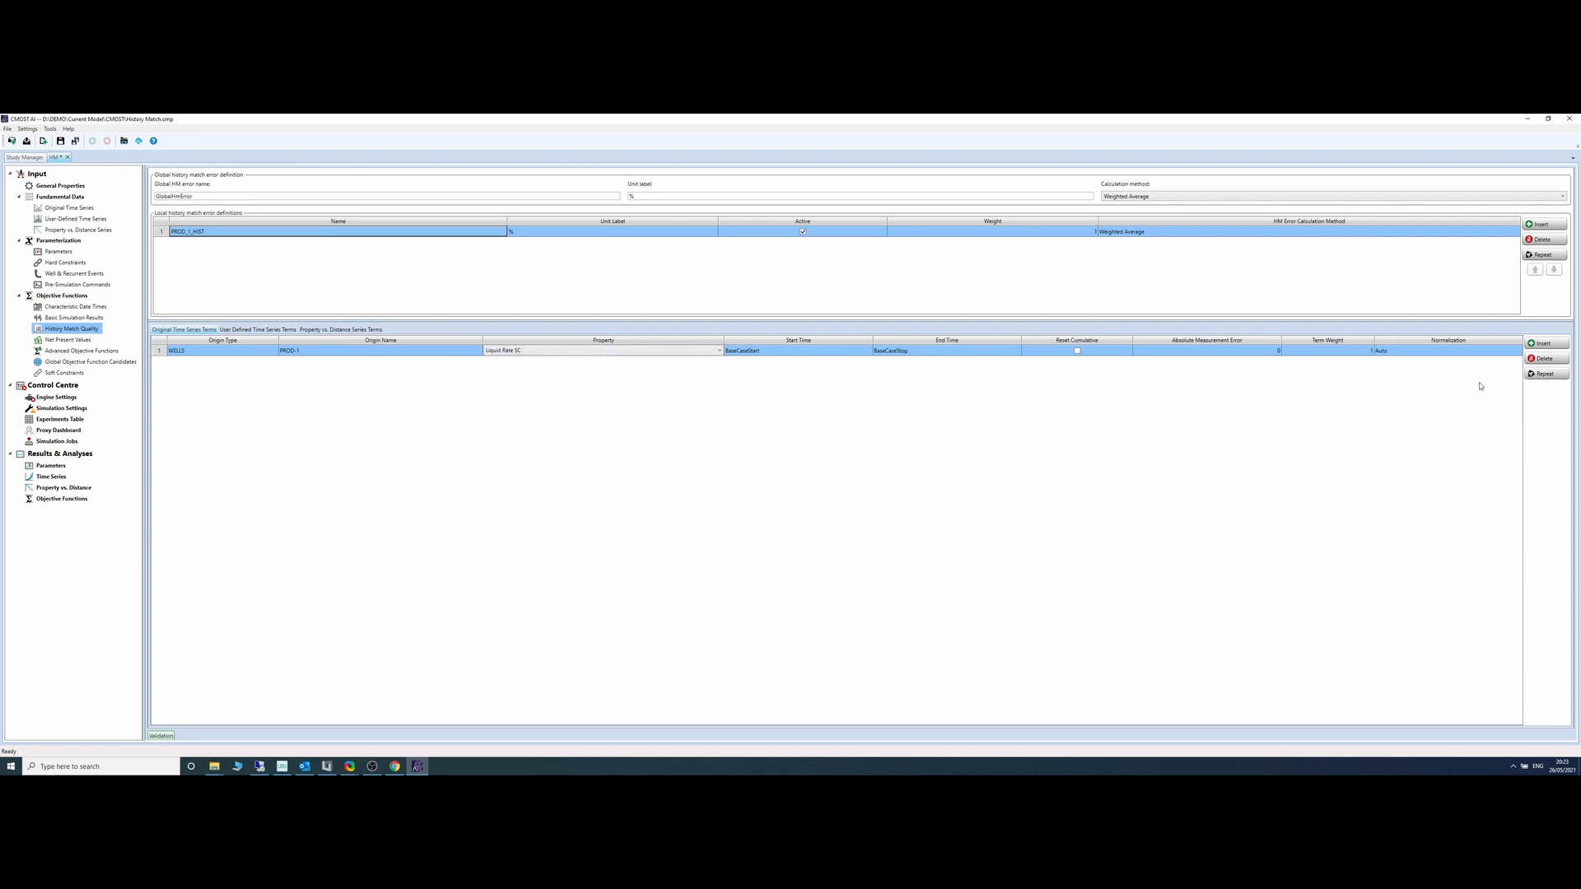
Step: Add a second time series term to PROD_1_HIST for well PROD-1 with the property Water Cut SC
click(1542, 342)
click(342, 362)
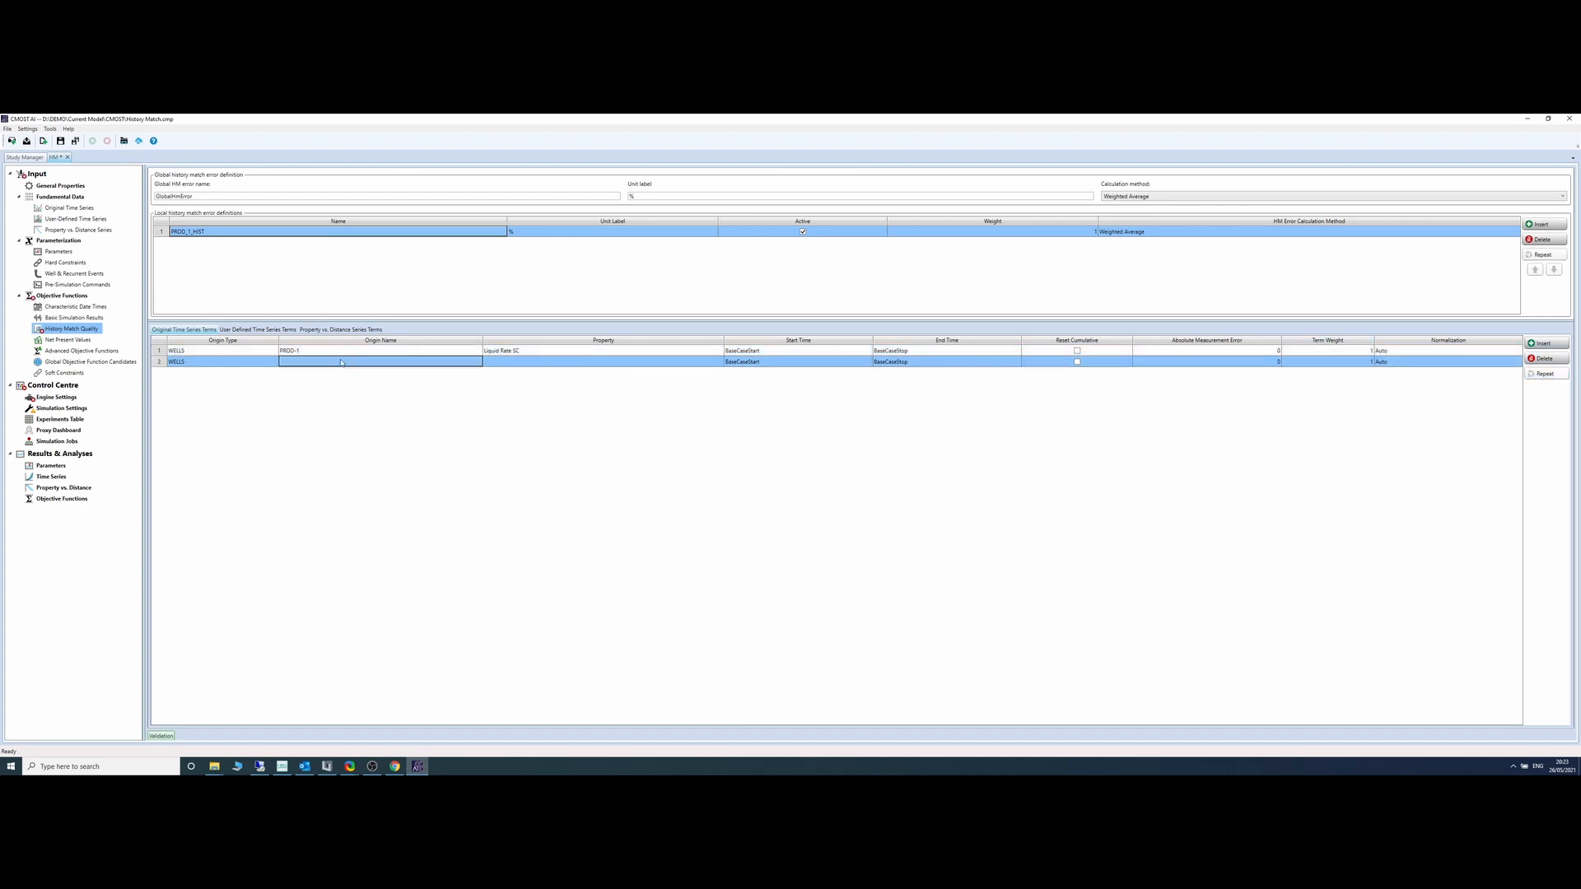
click(342, 362)
click(342, 380)
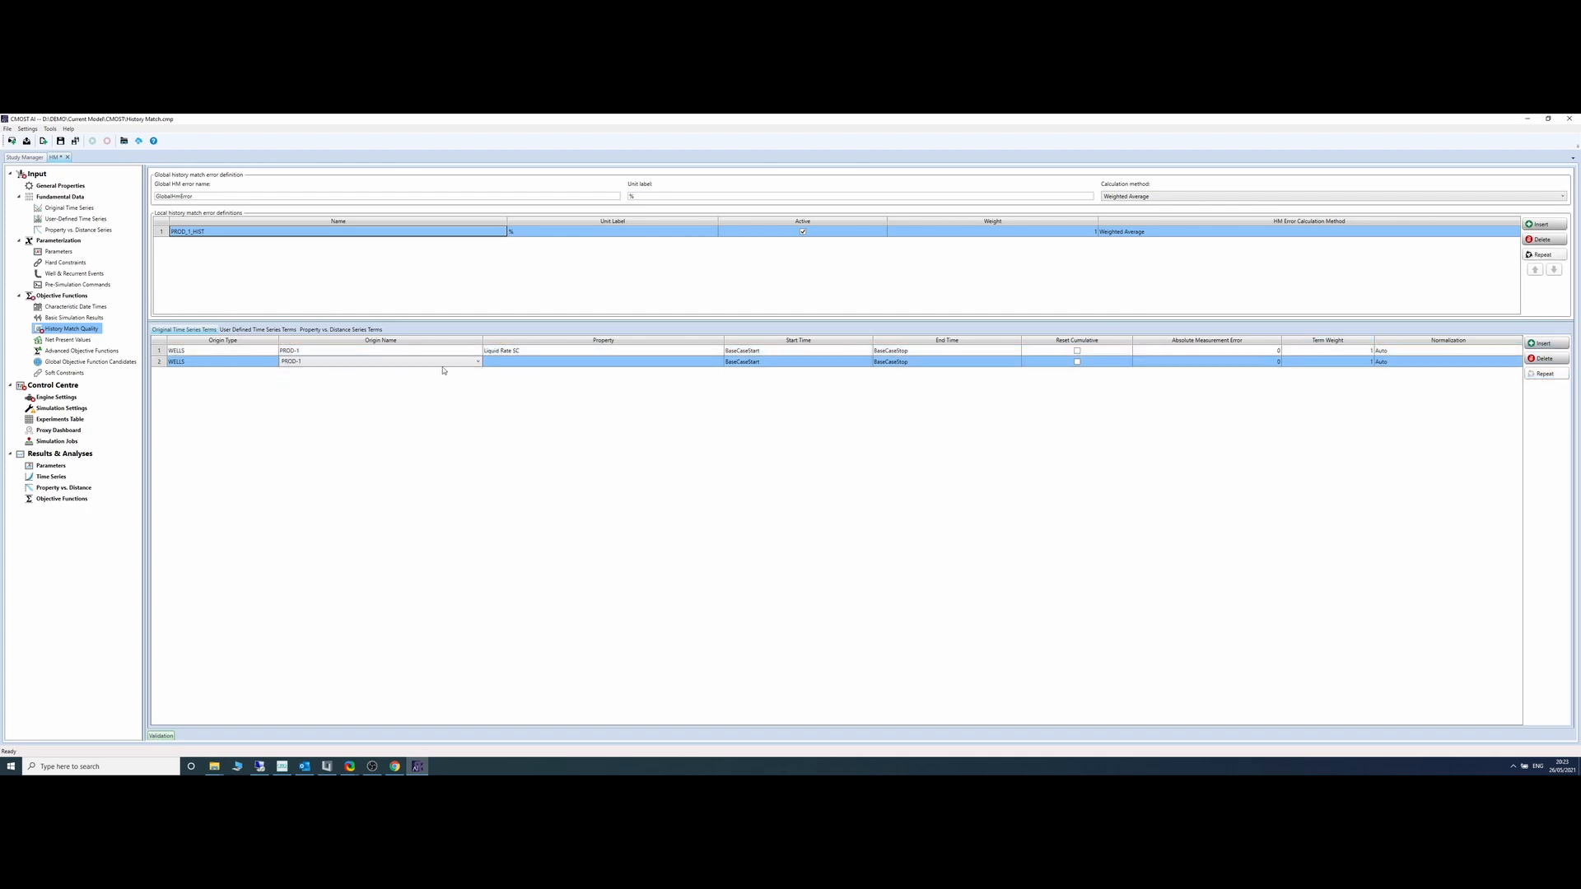
click(535, 363)
click(534, 363)
key(w)
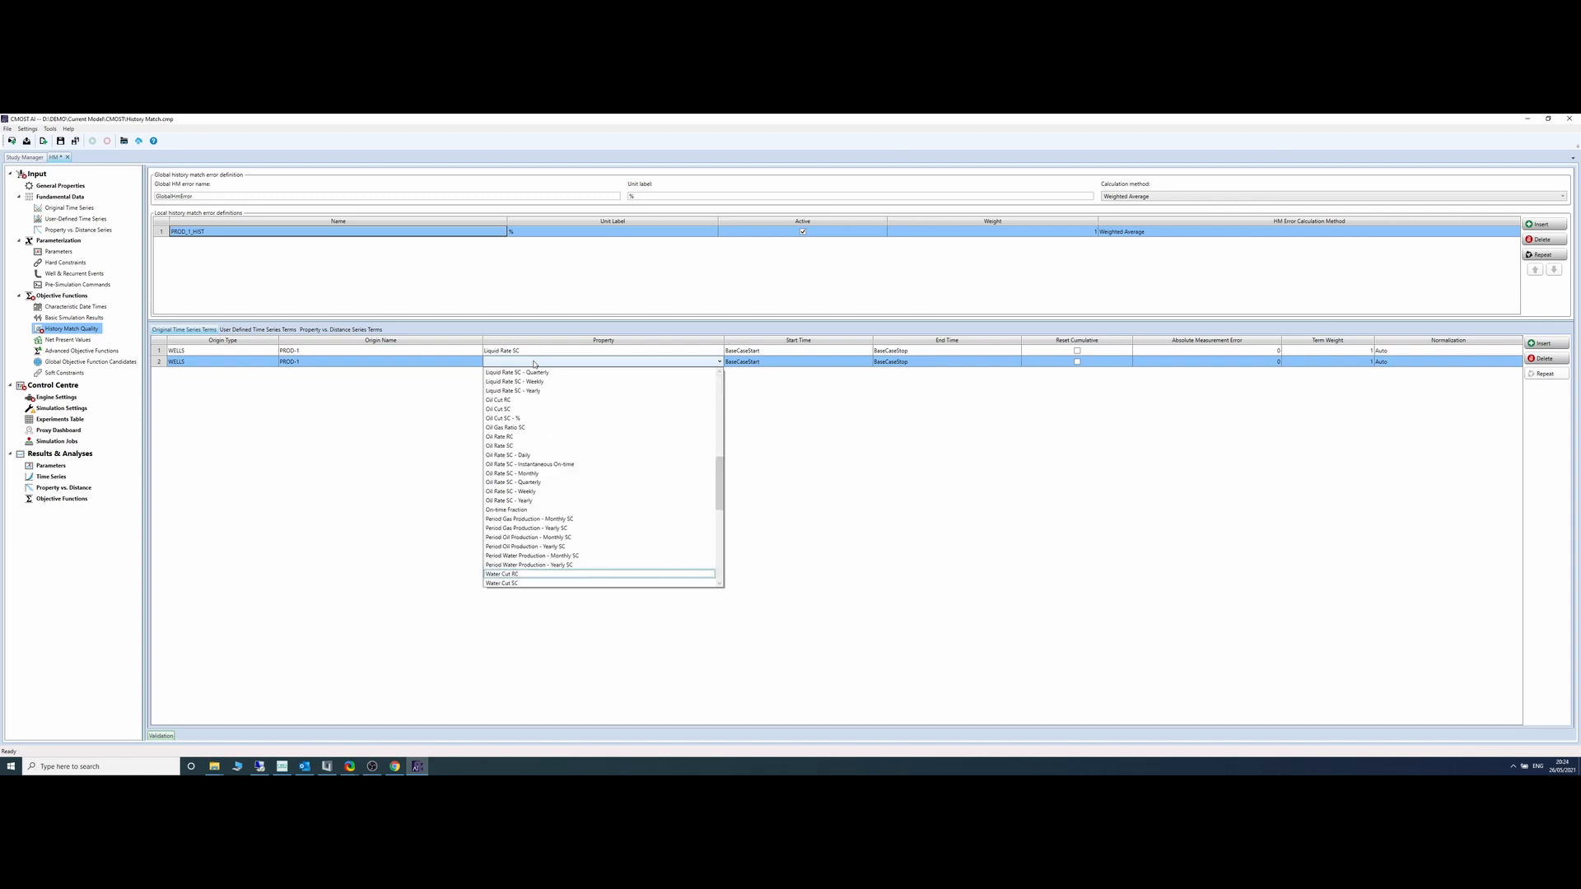
key(Down)
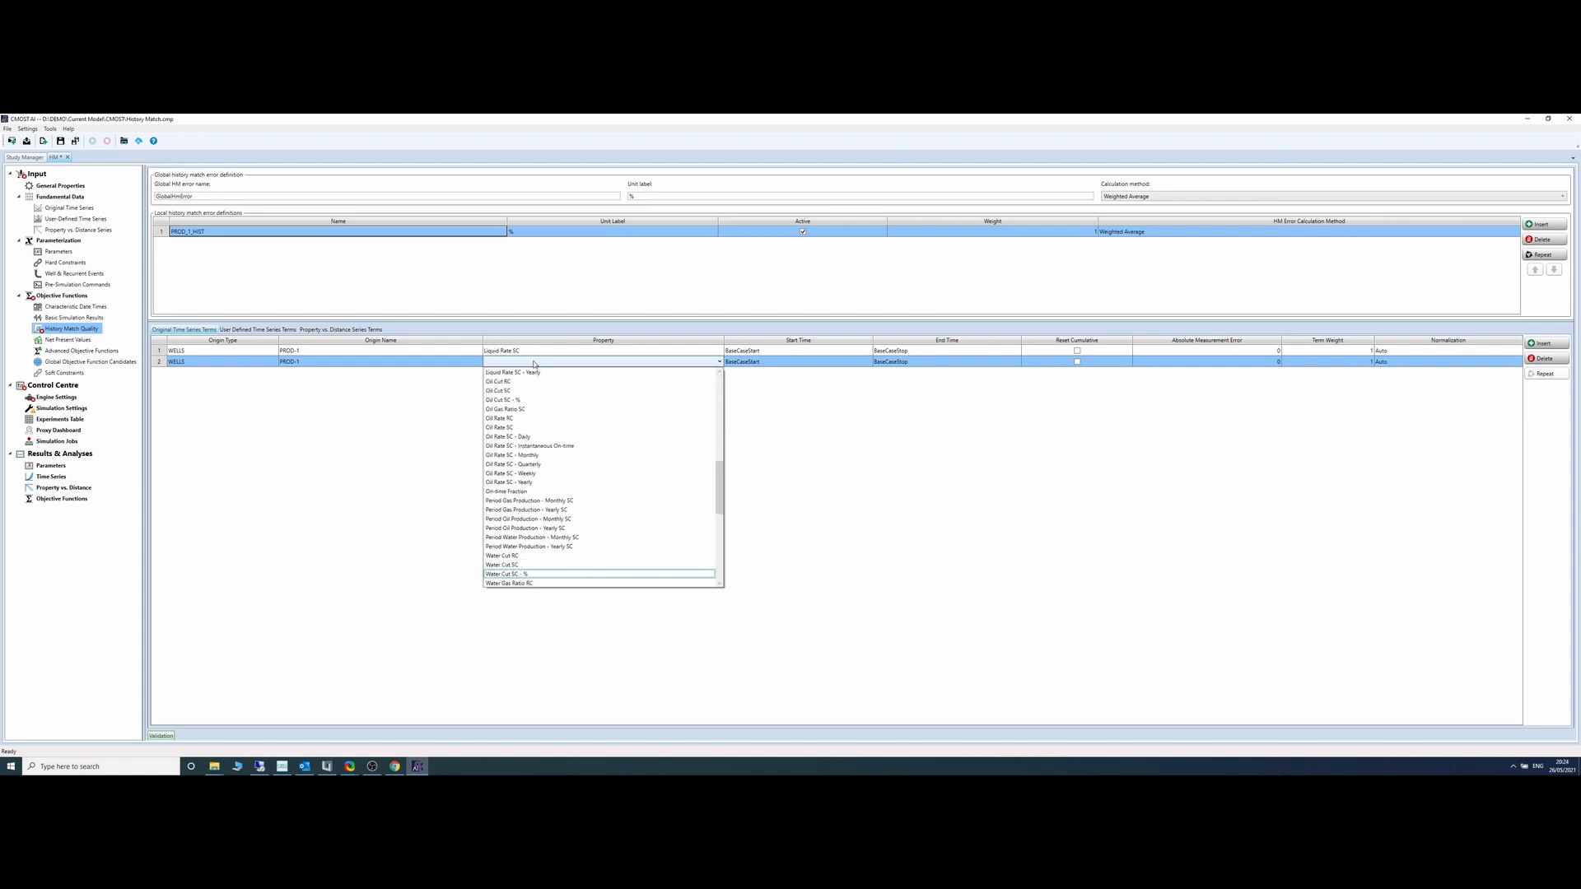
key(Return)
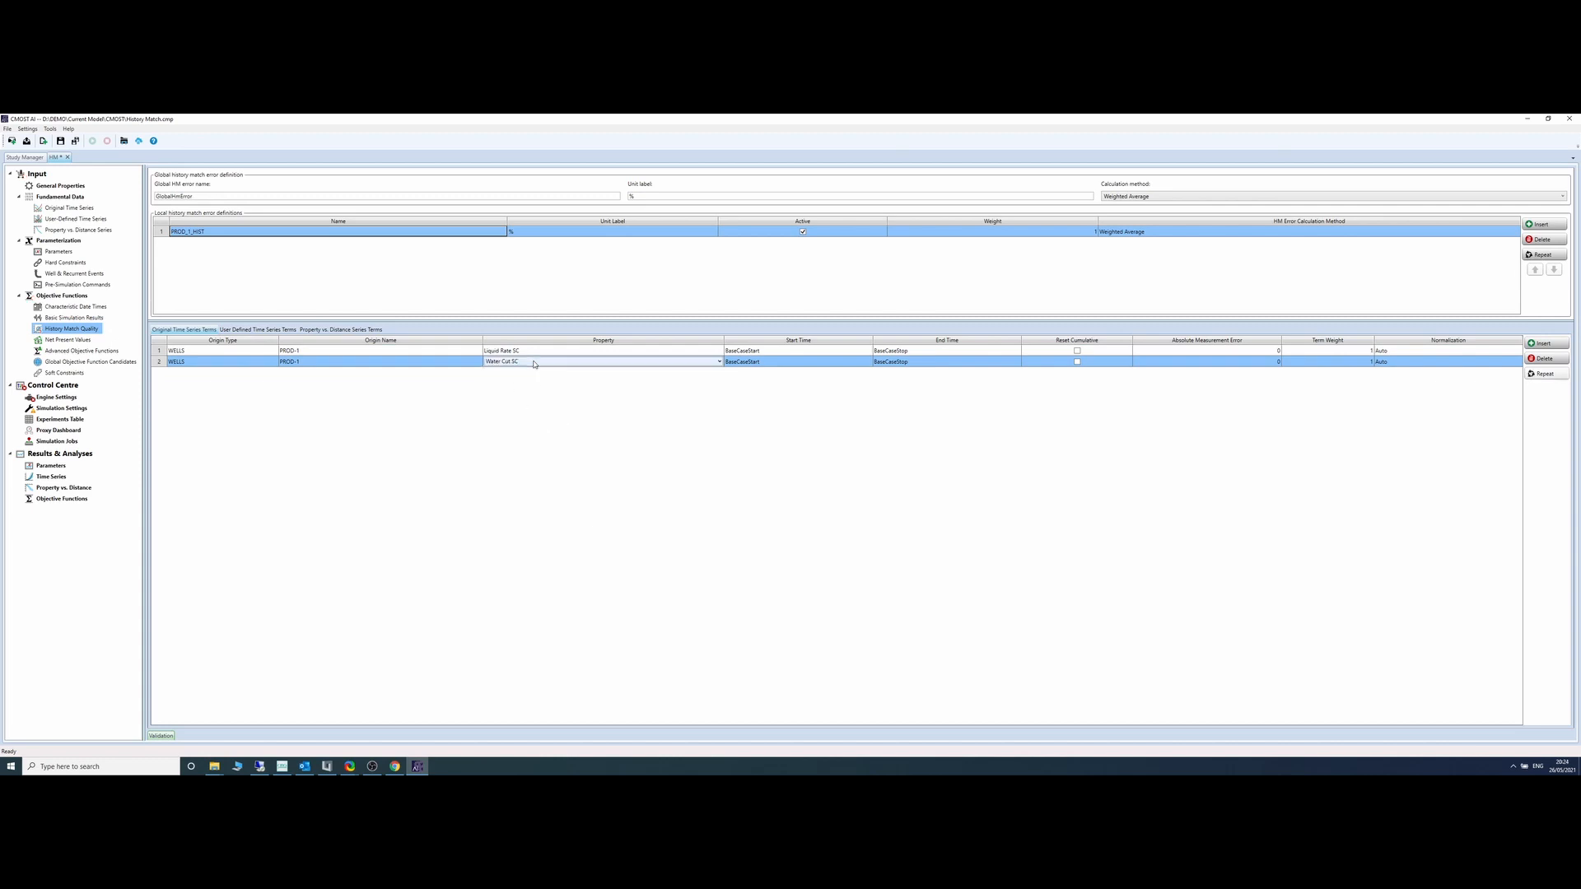
Step: Add a third time series term to PROD_1_HIST for well PROD-1 with the property Well Bottom-hole Pressure
click(1543, 344)
click(386, 375)
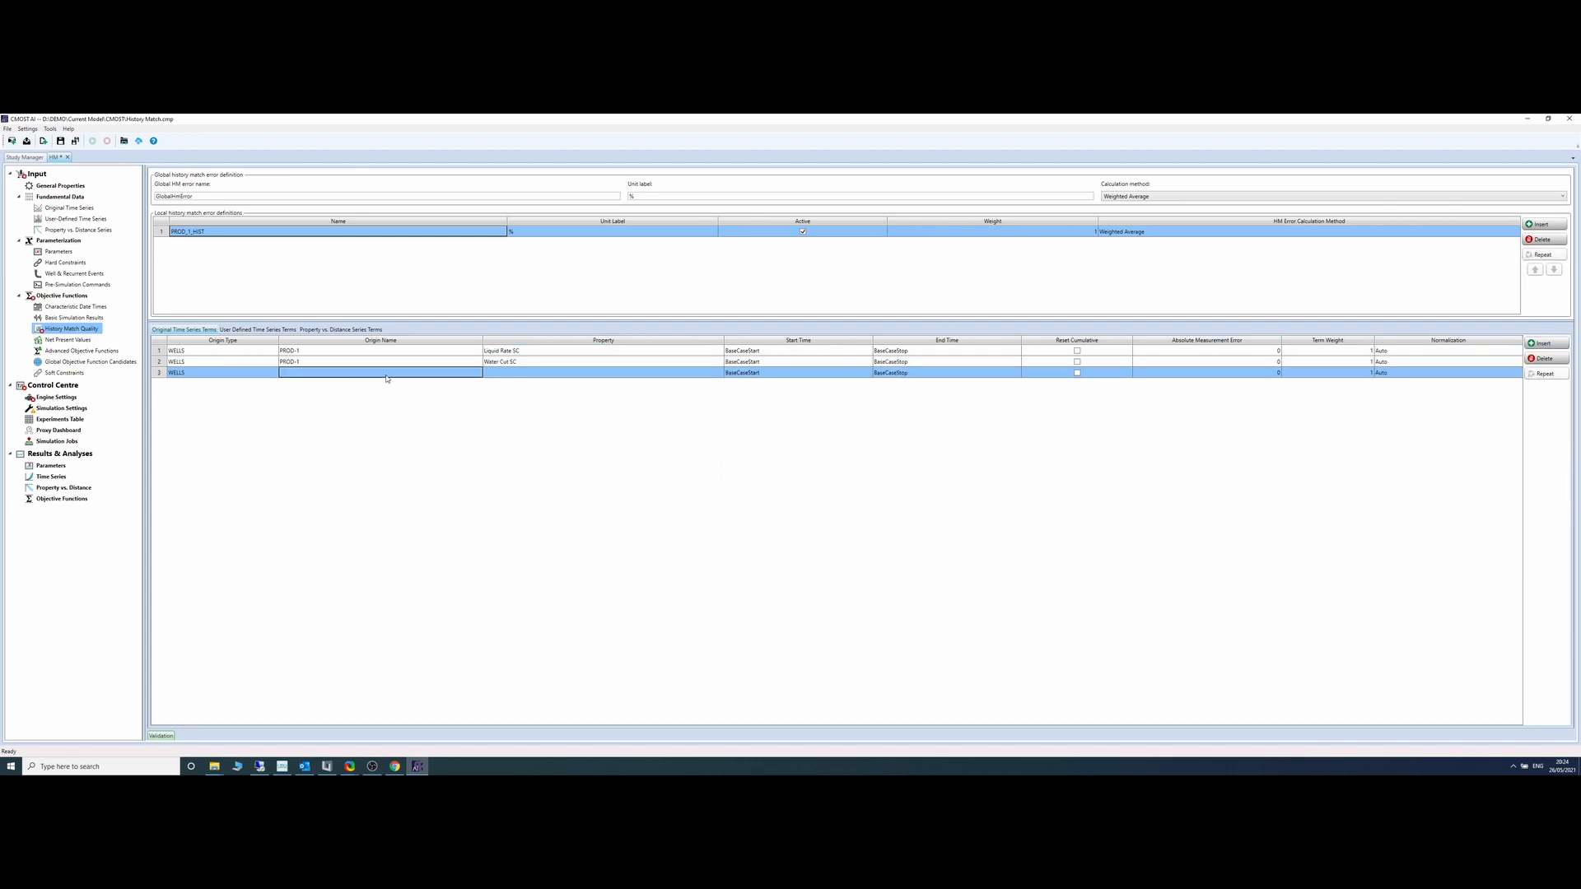
click(387, 376)
click(367, 393)
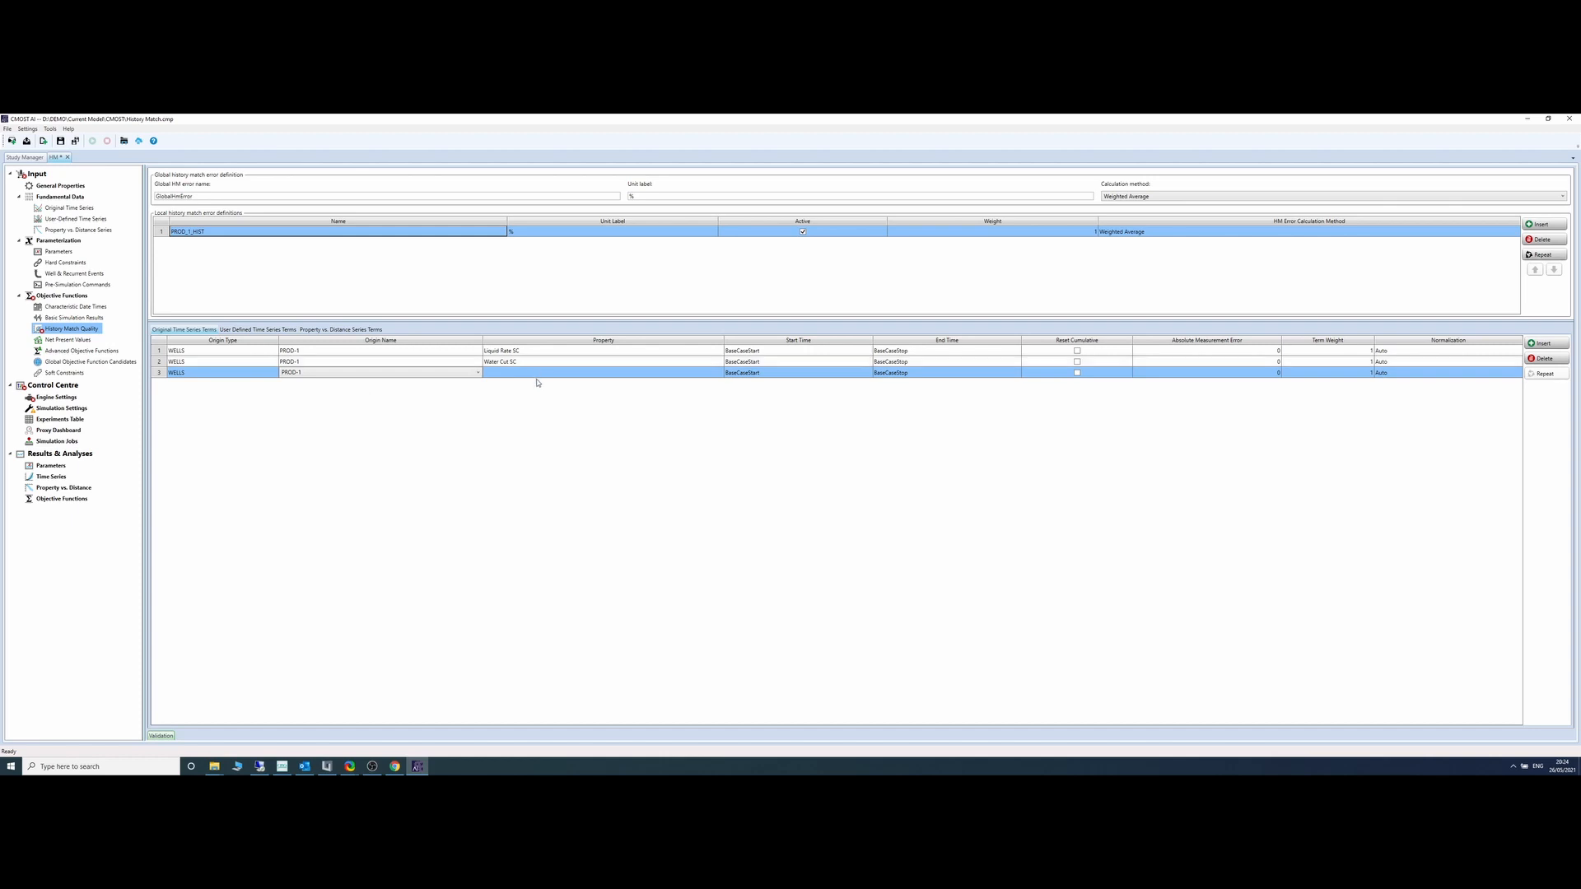
click(538, 377)
click(537, 377)
key(w)
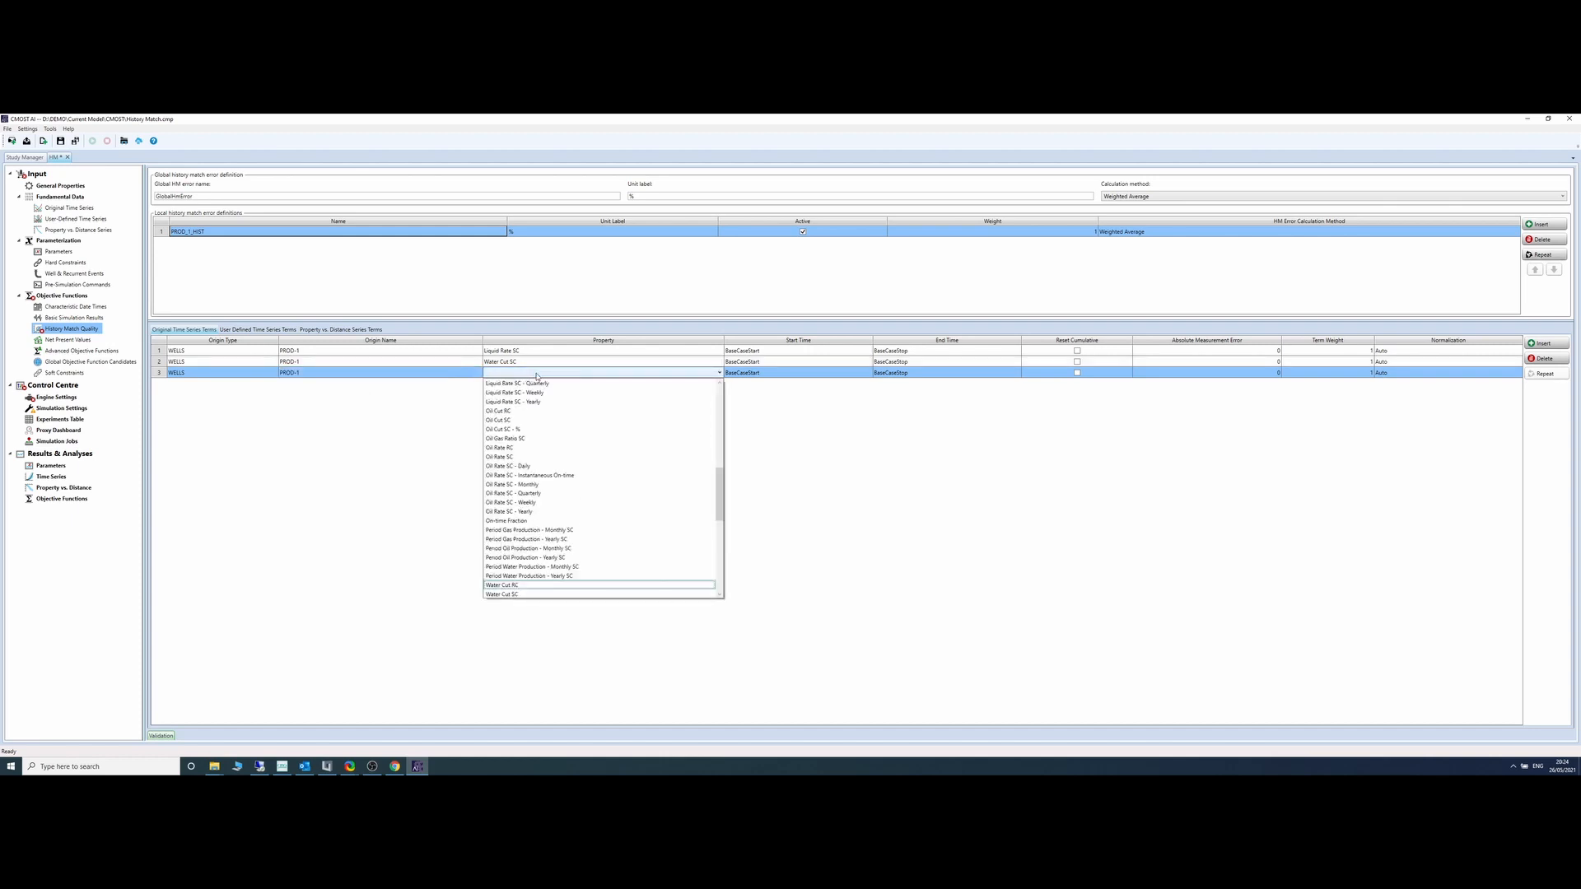
key(e)
key(o)
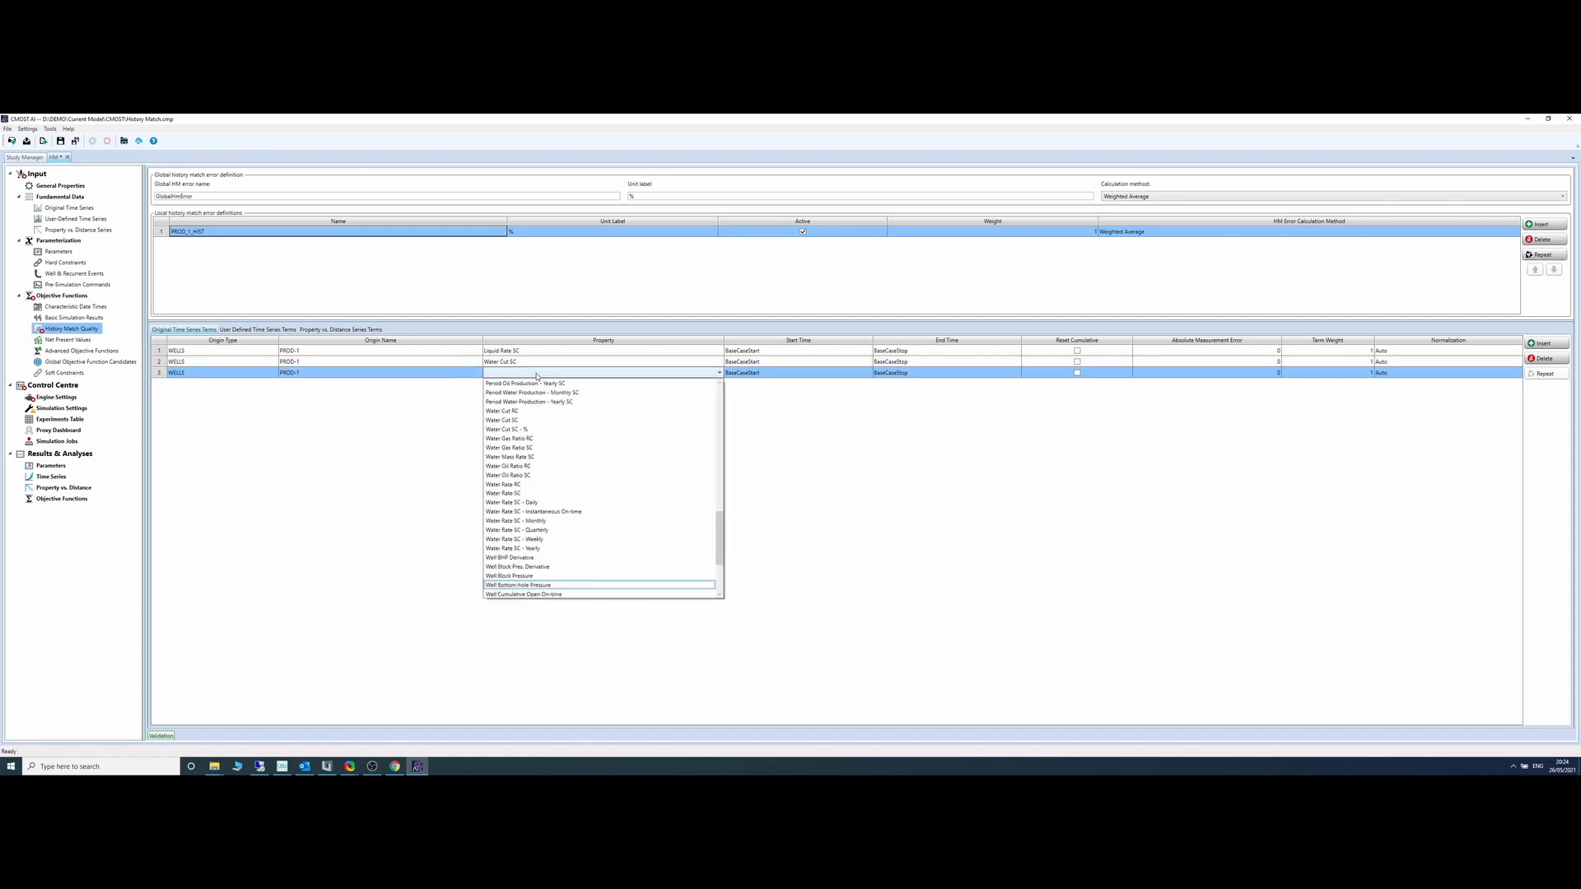
key(Return)
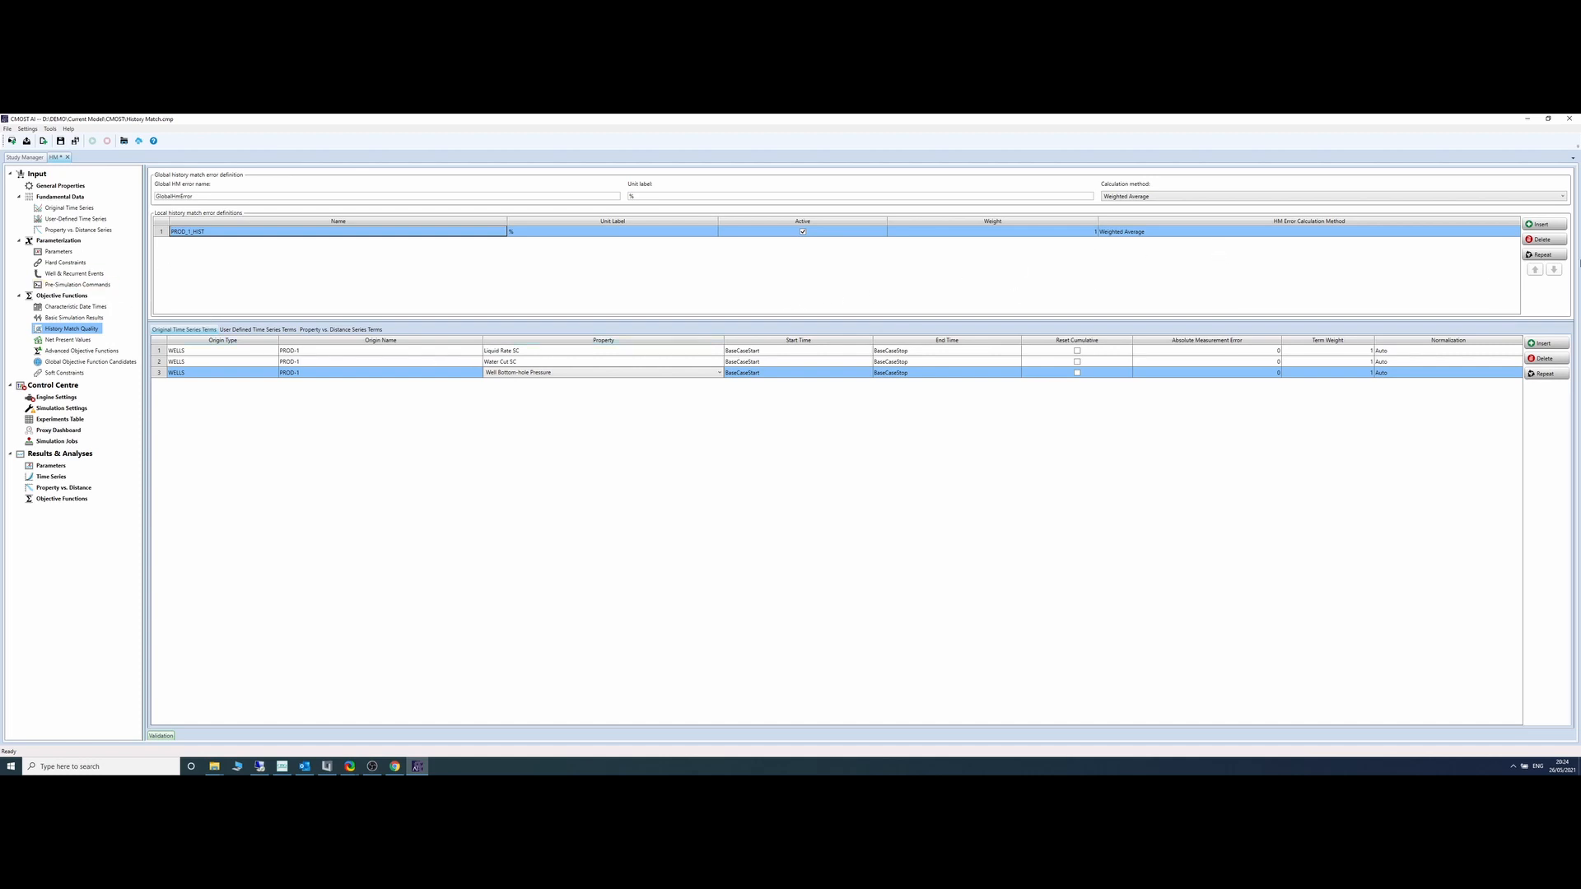
Step: Add a second local history match error named PROD_2_HIST
click(1542, 225)
click(212, 244)
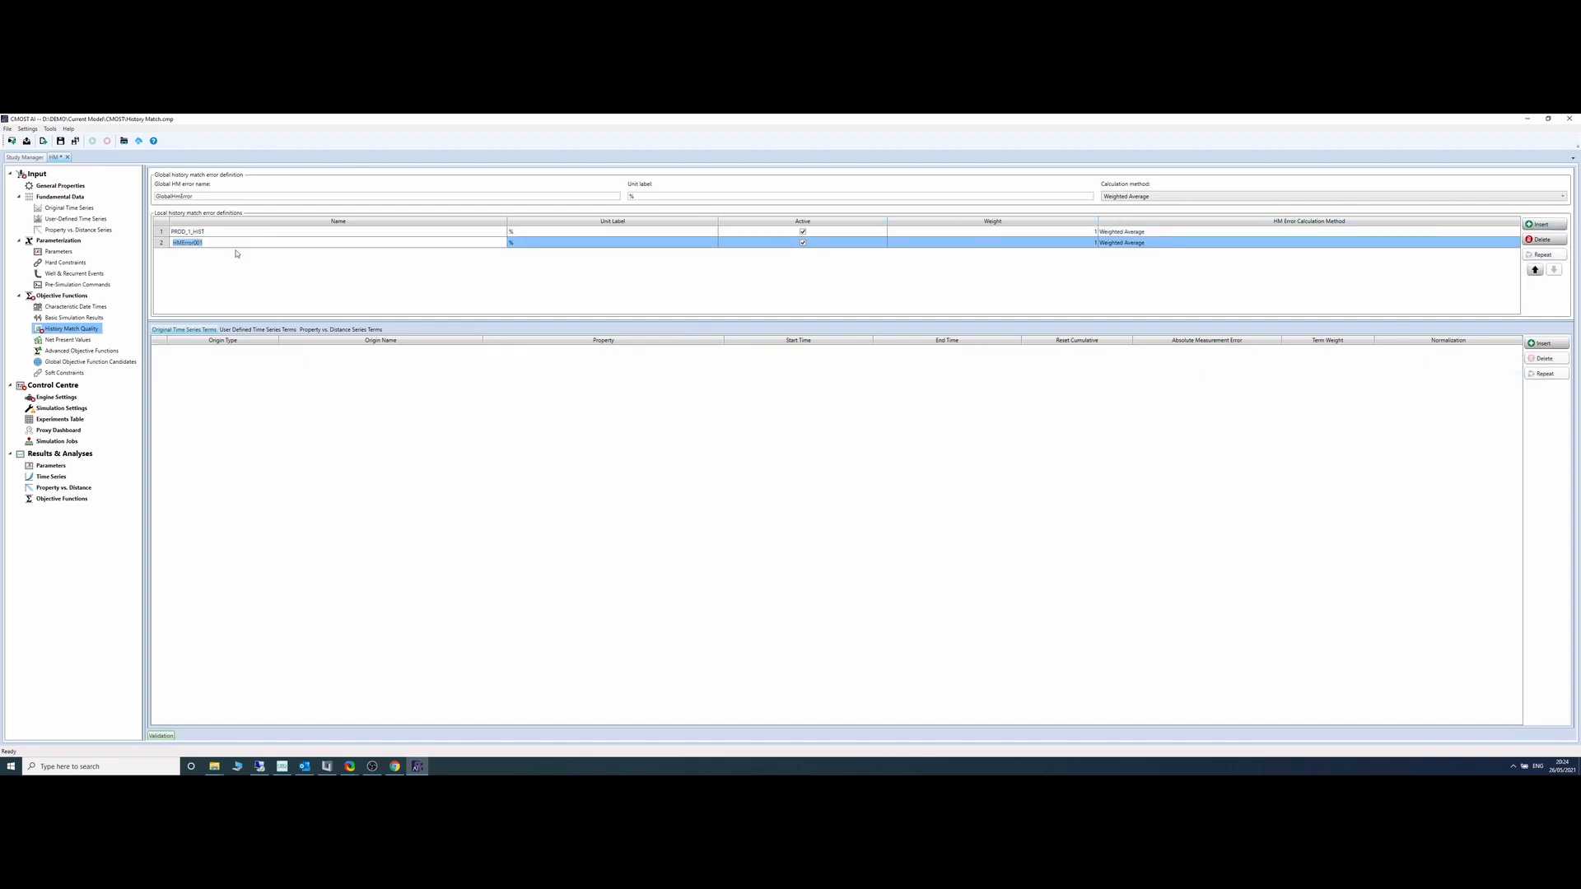
text(PROD_2_HIST)
key(Return)
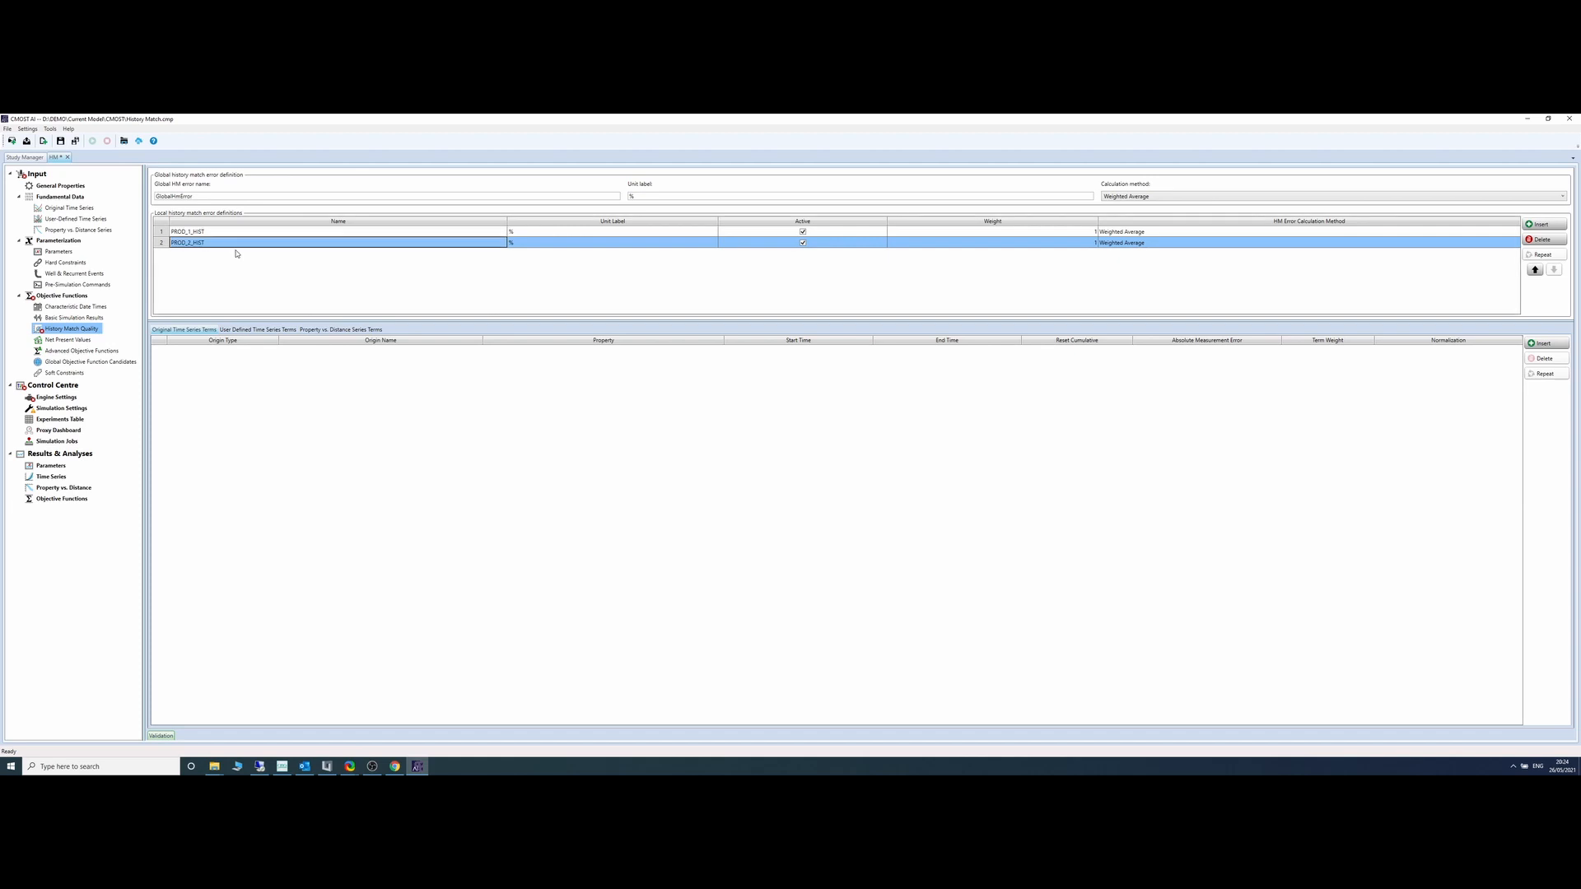
Step: Add an original time series term to PROD_2_HIST for well PROD-2 with the property Liquid Rate SC
click(1541, 344)
click(348, 352)
click(348, 352)
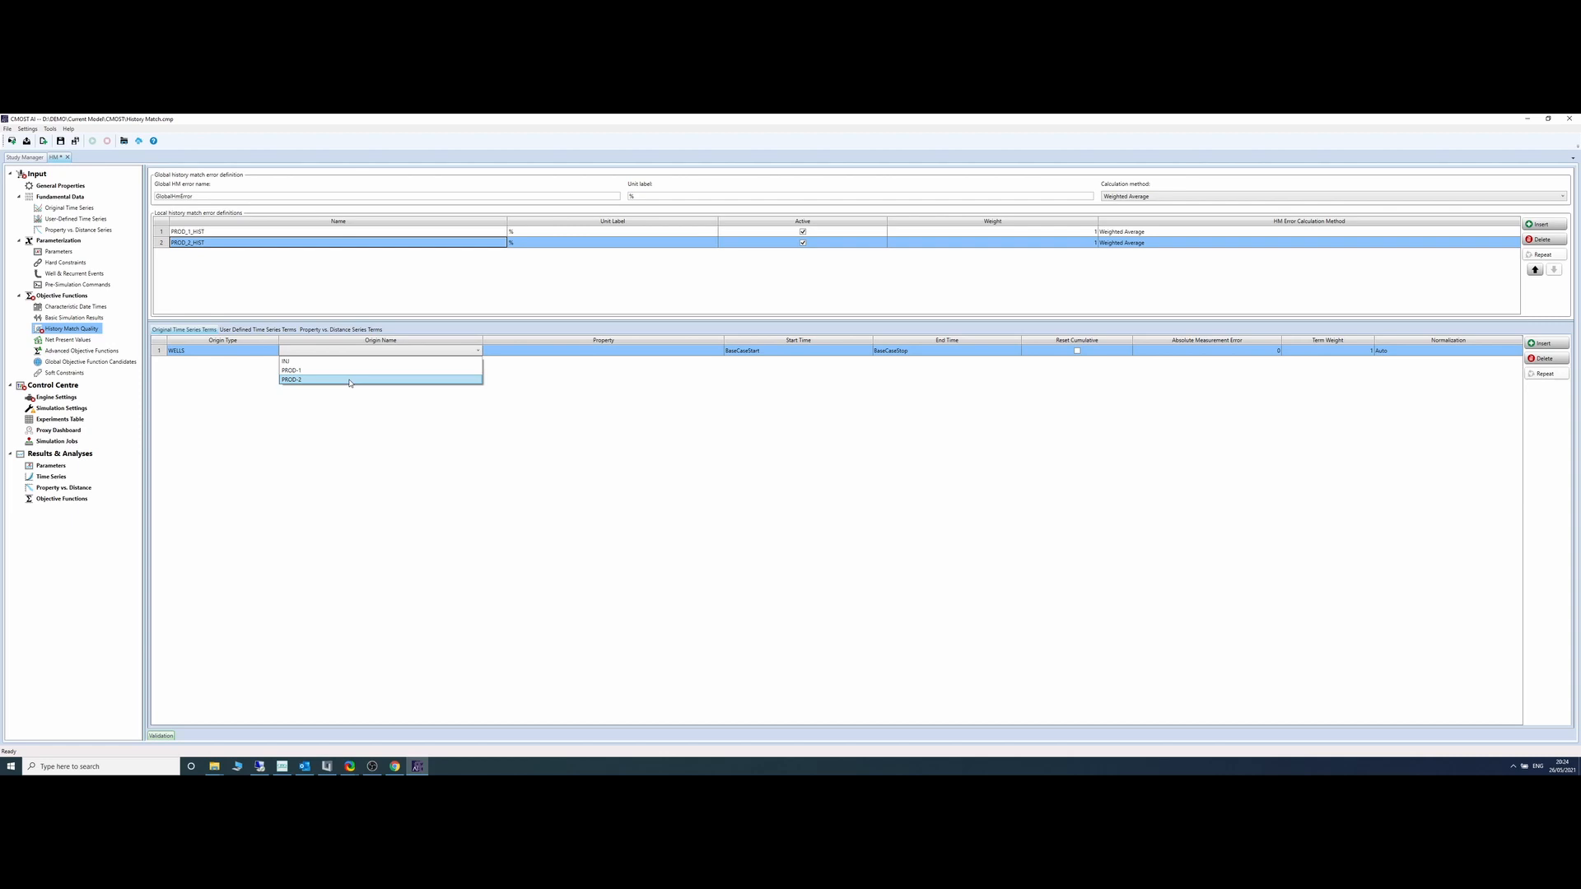
click(350, 379)
click(561, 352)
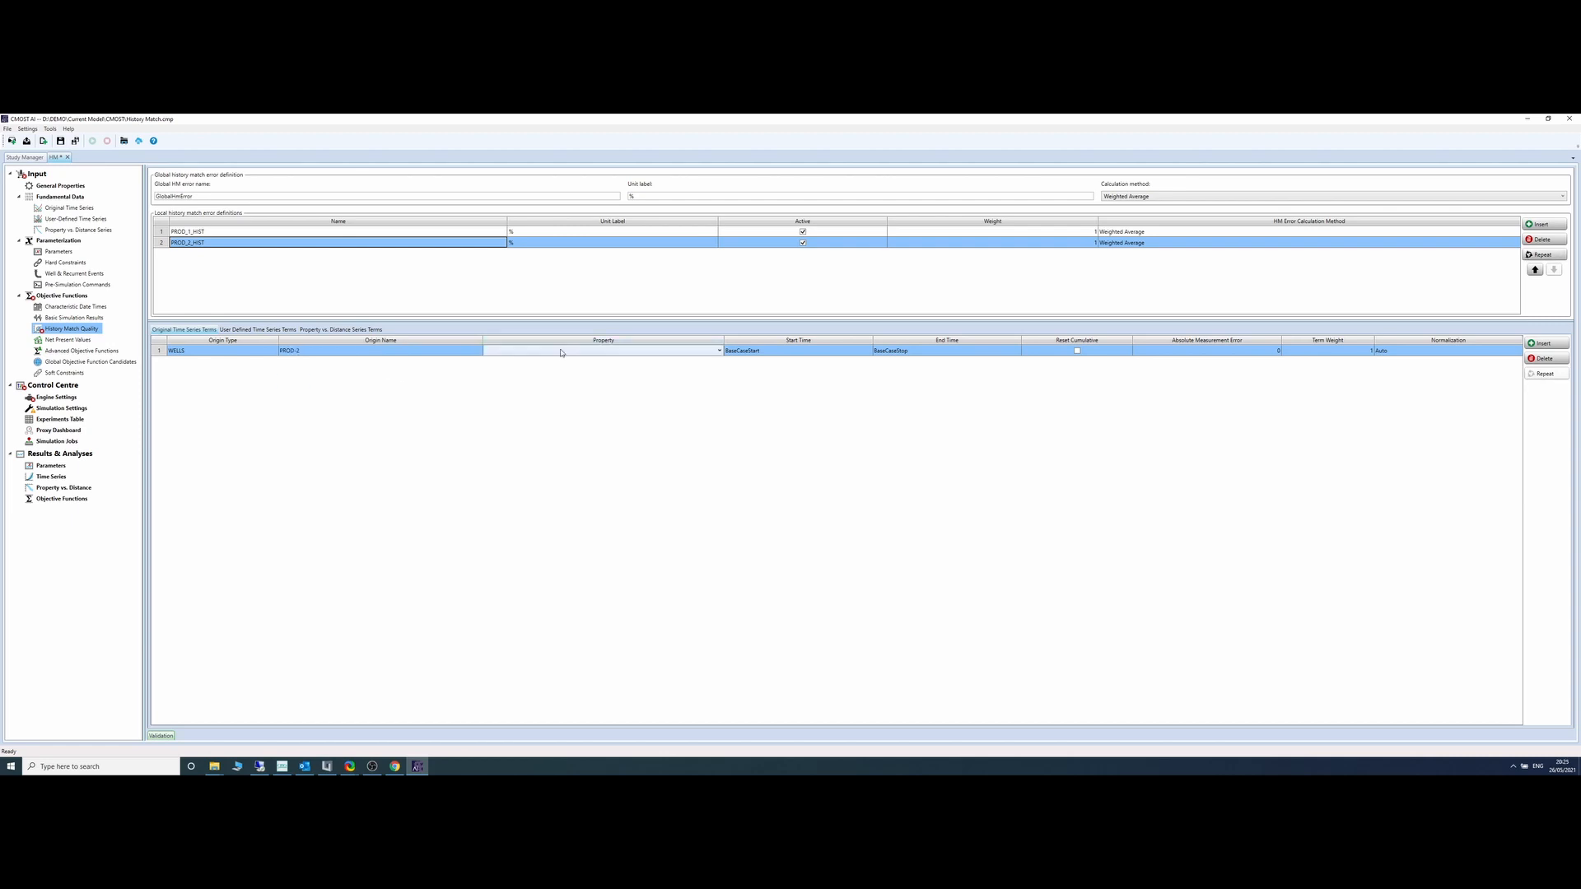
click(561, 351)
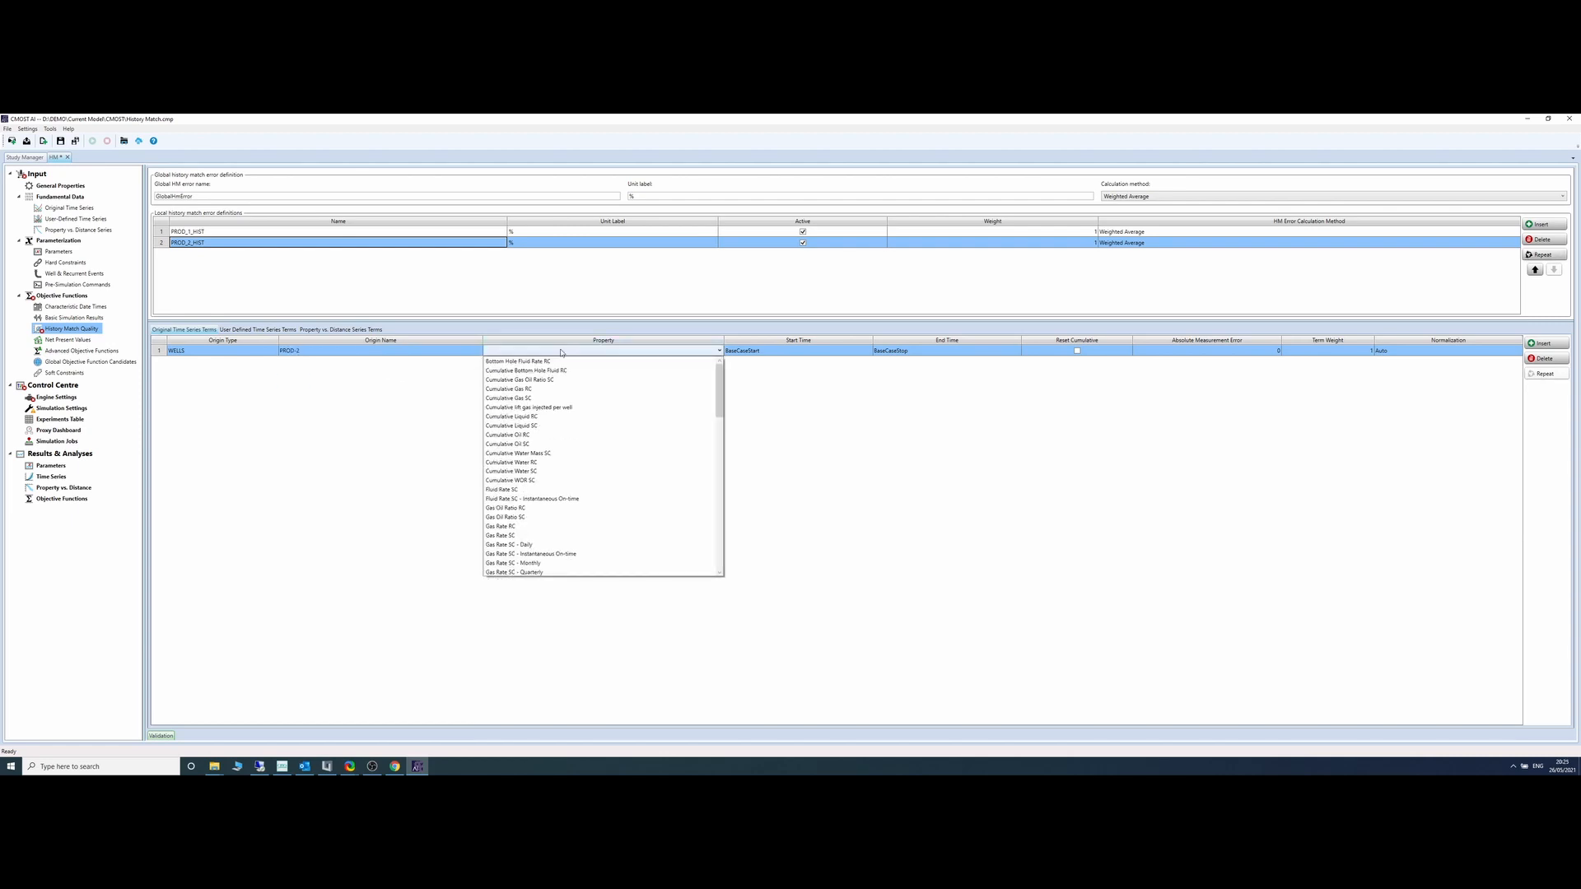
click(558, 439)
key(l)
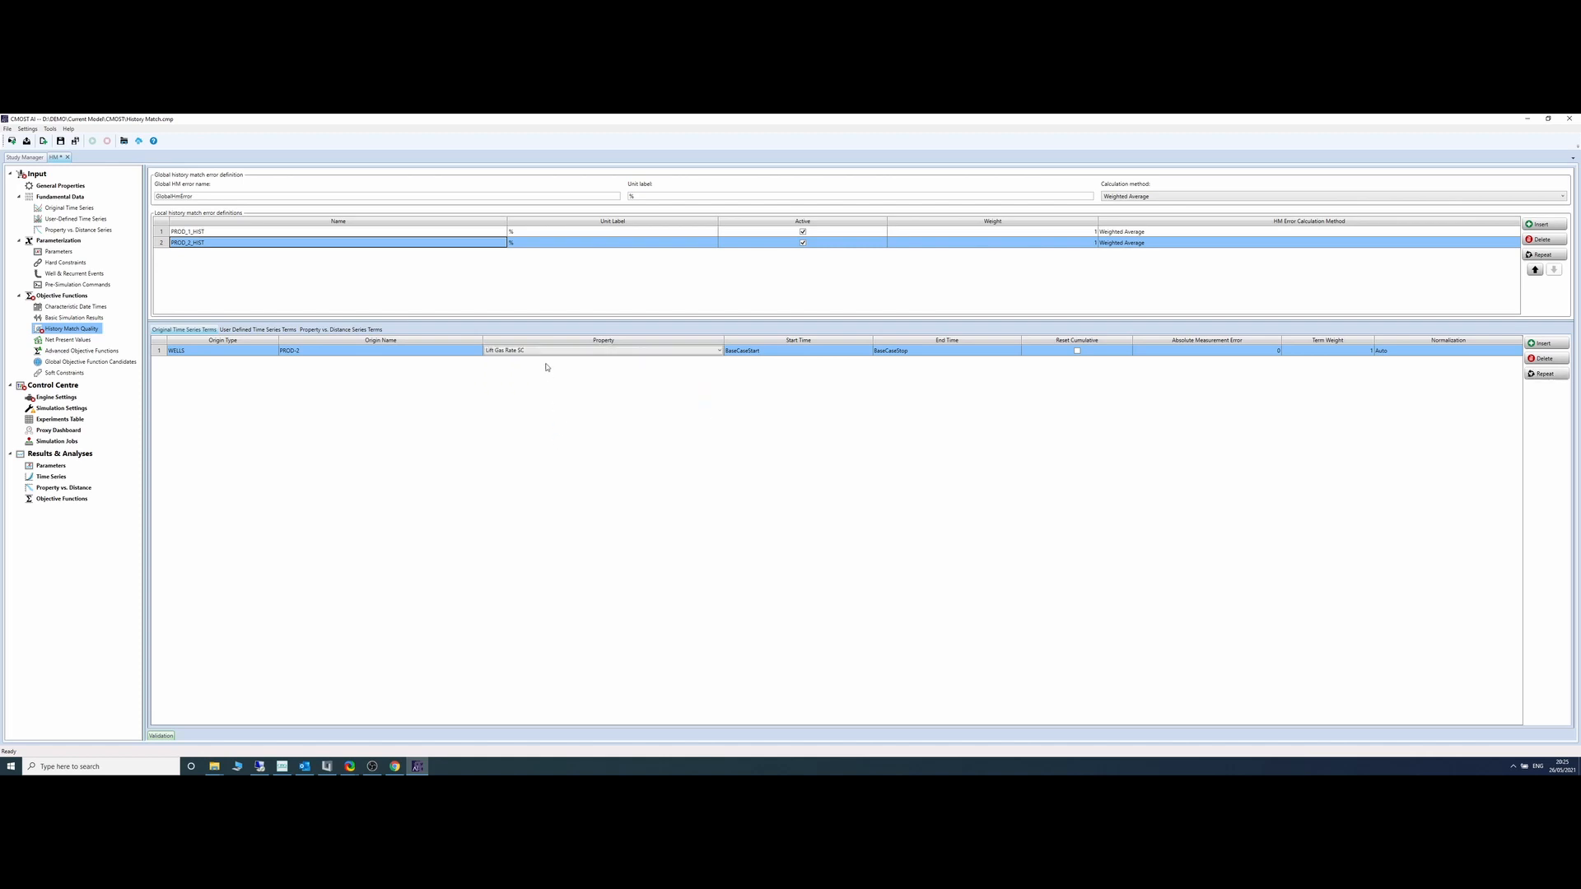
click(542, 354)
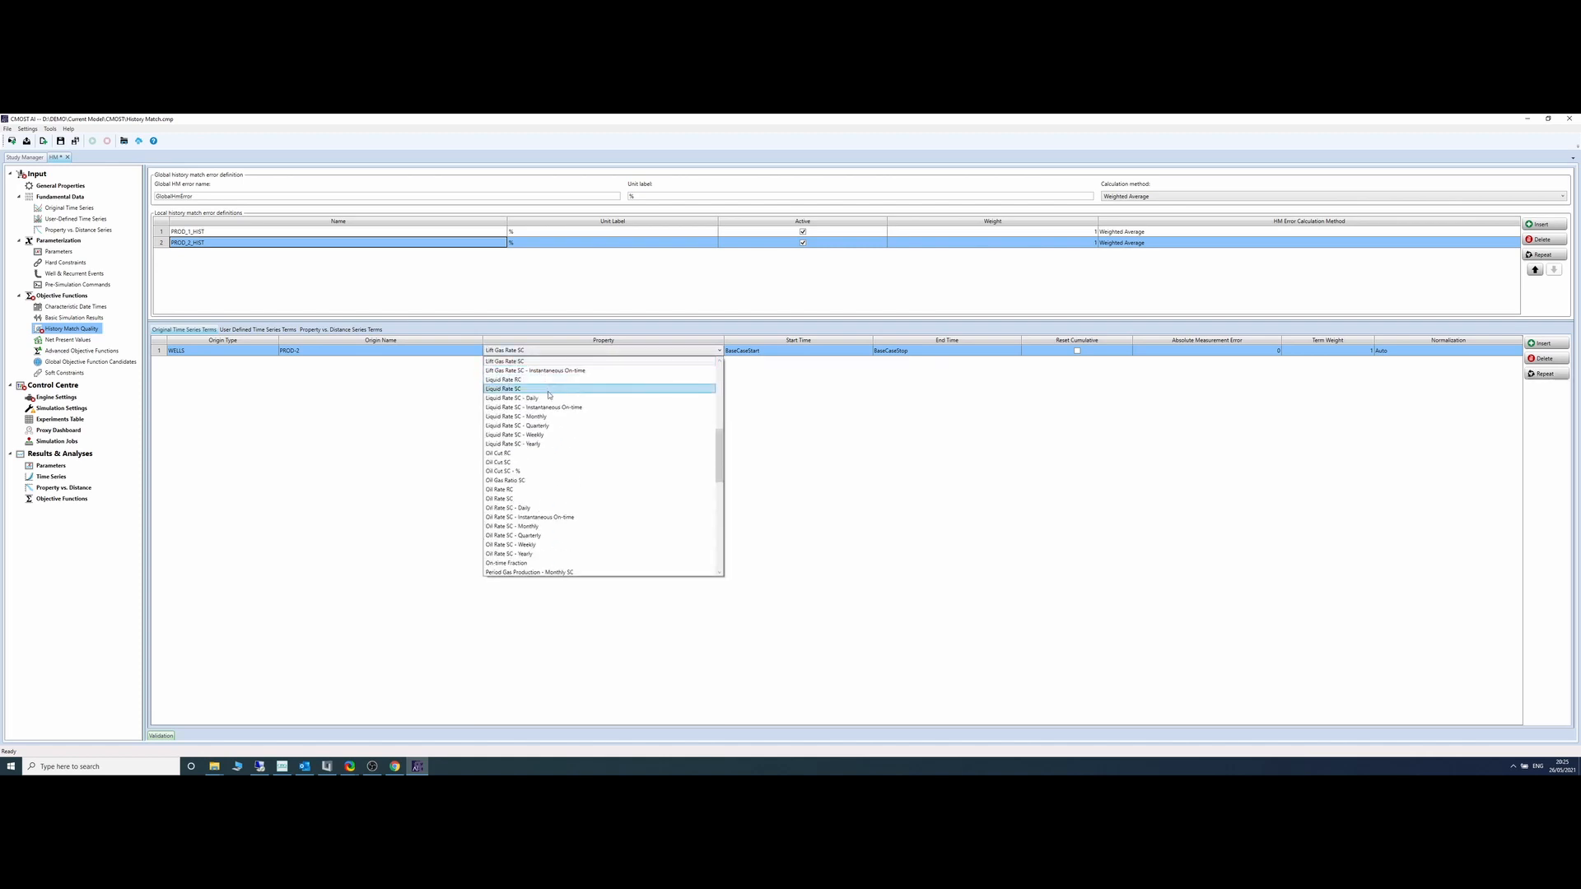
click(549, 388)
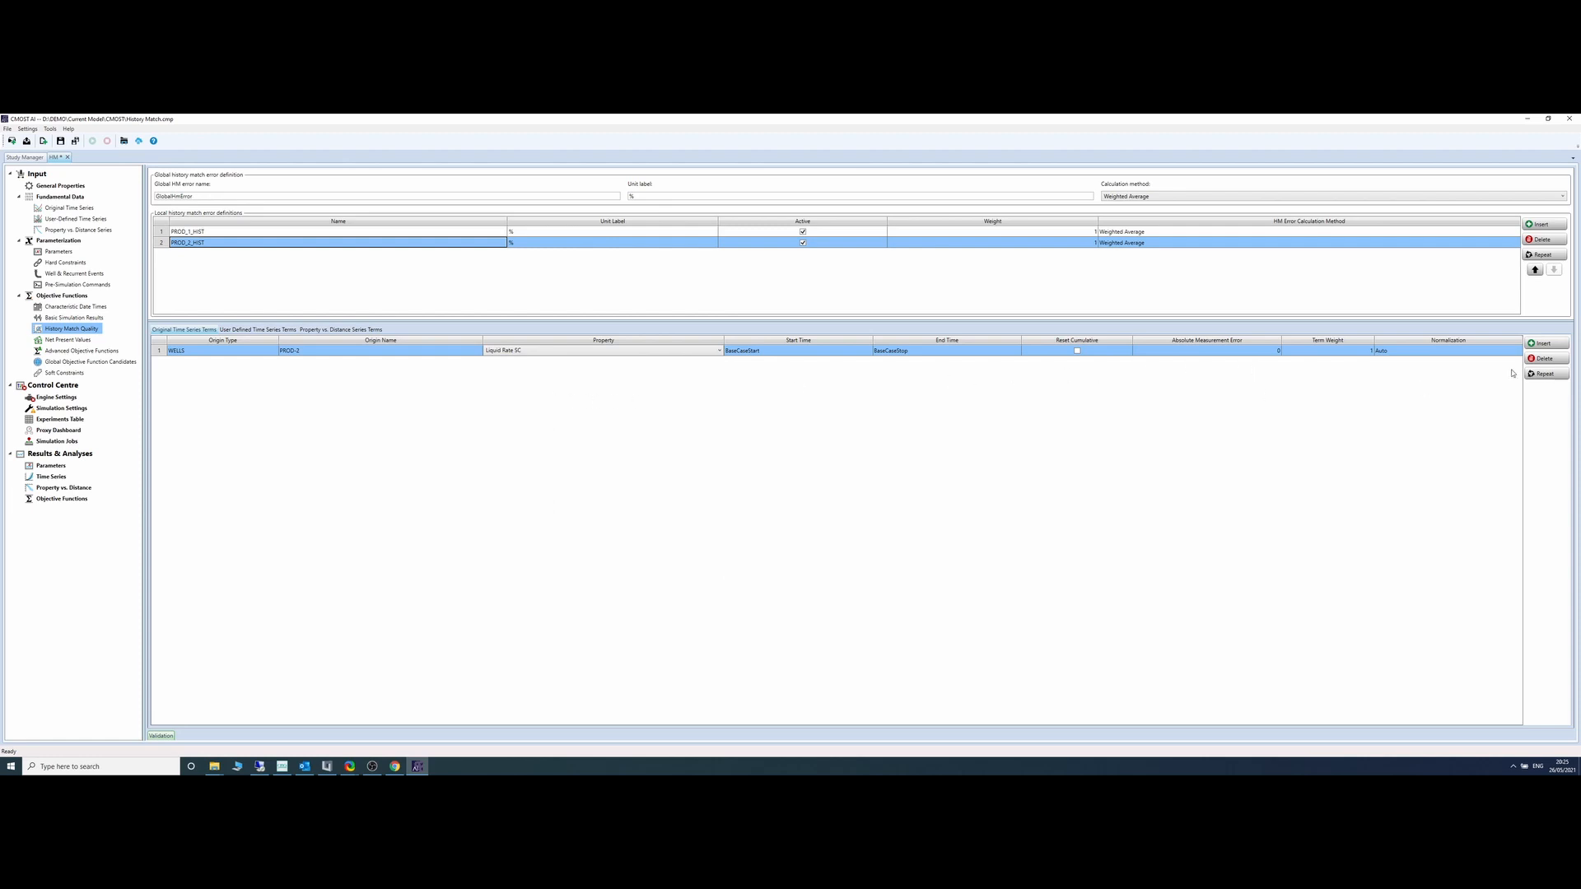
Step: Add a second time series term to PROD_2_HIST for well PROD-2 with the property Water Cut SC
click(1535, 349)
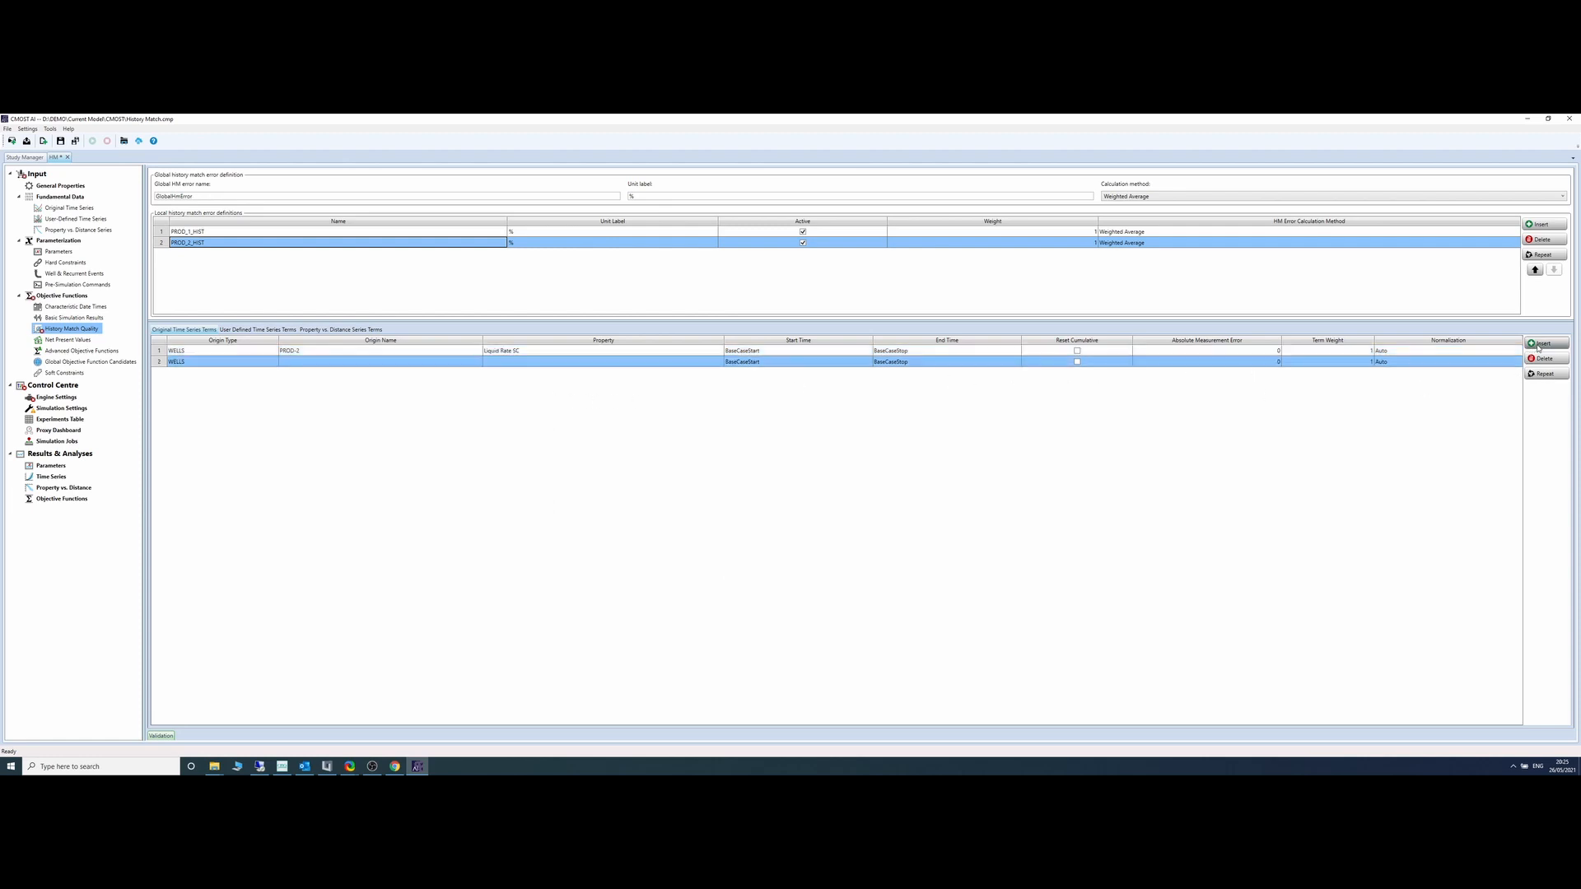
click(308, 365)
click(313, 390)
click(531, 364)
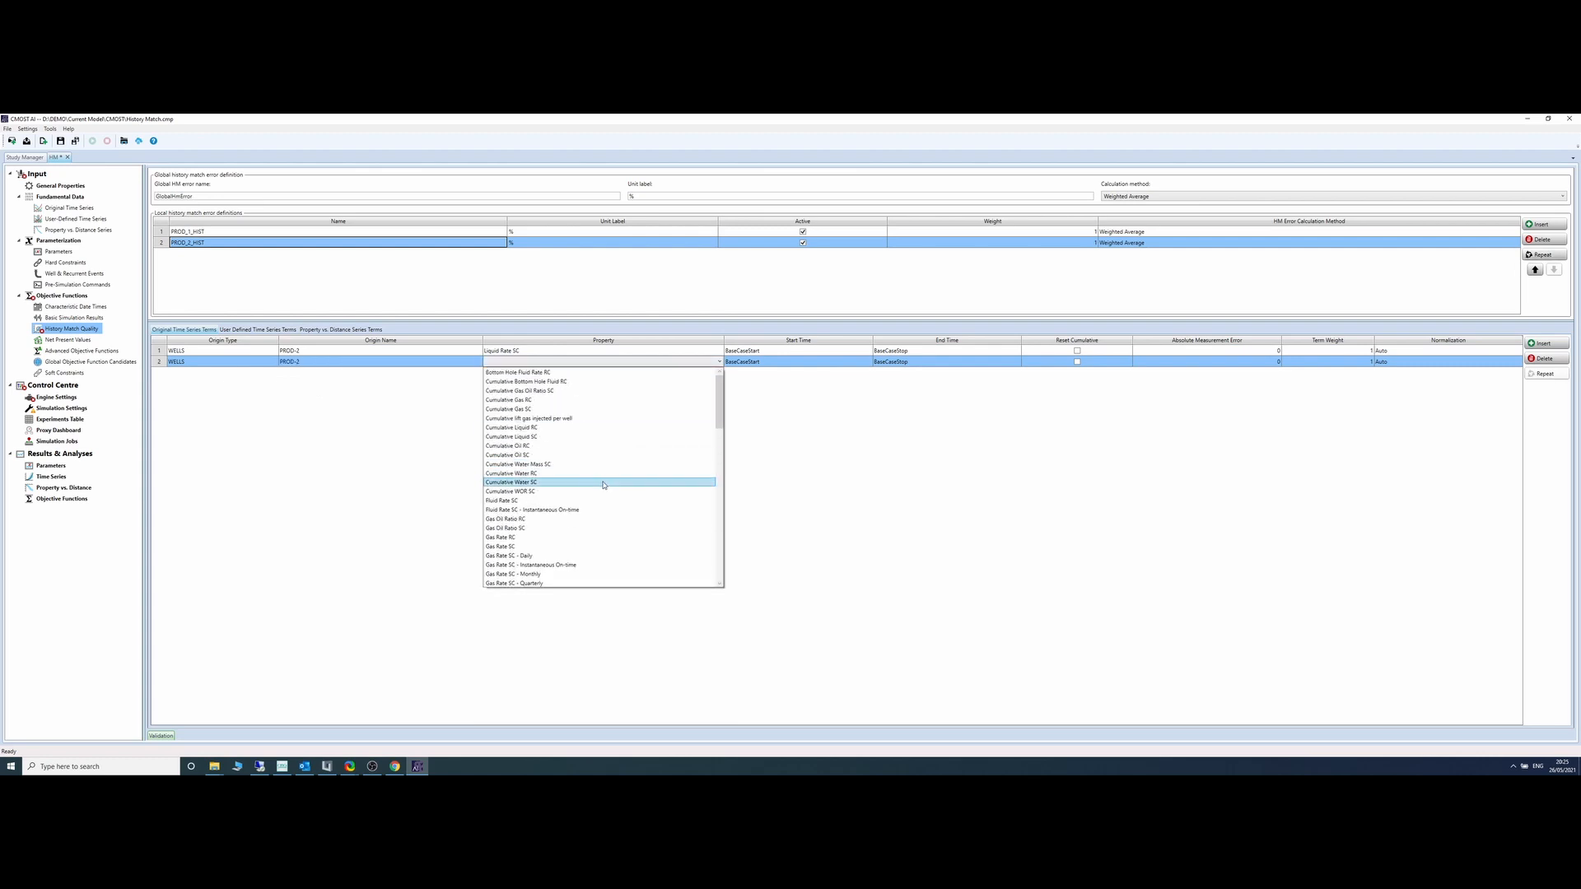
scroll(603, 485, down, 12)
scroll(604, 485, down, 2)
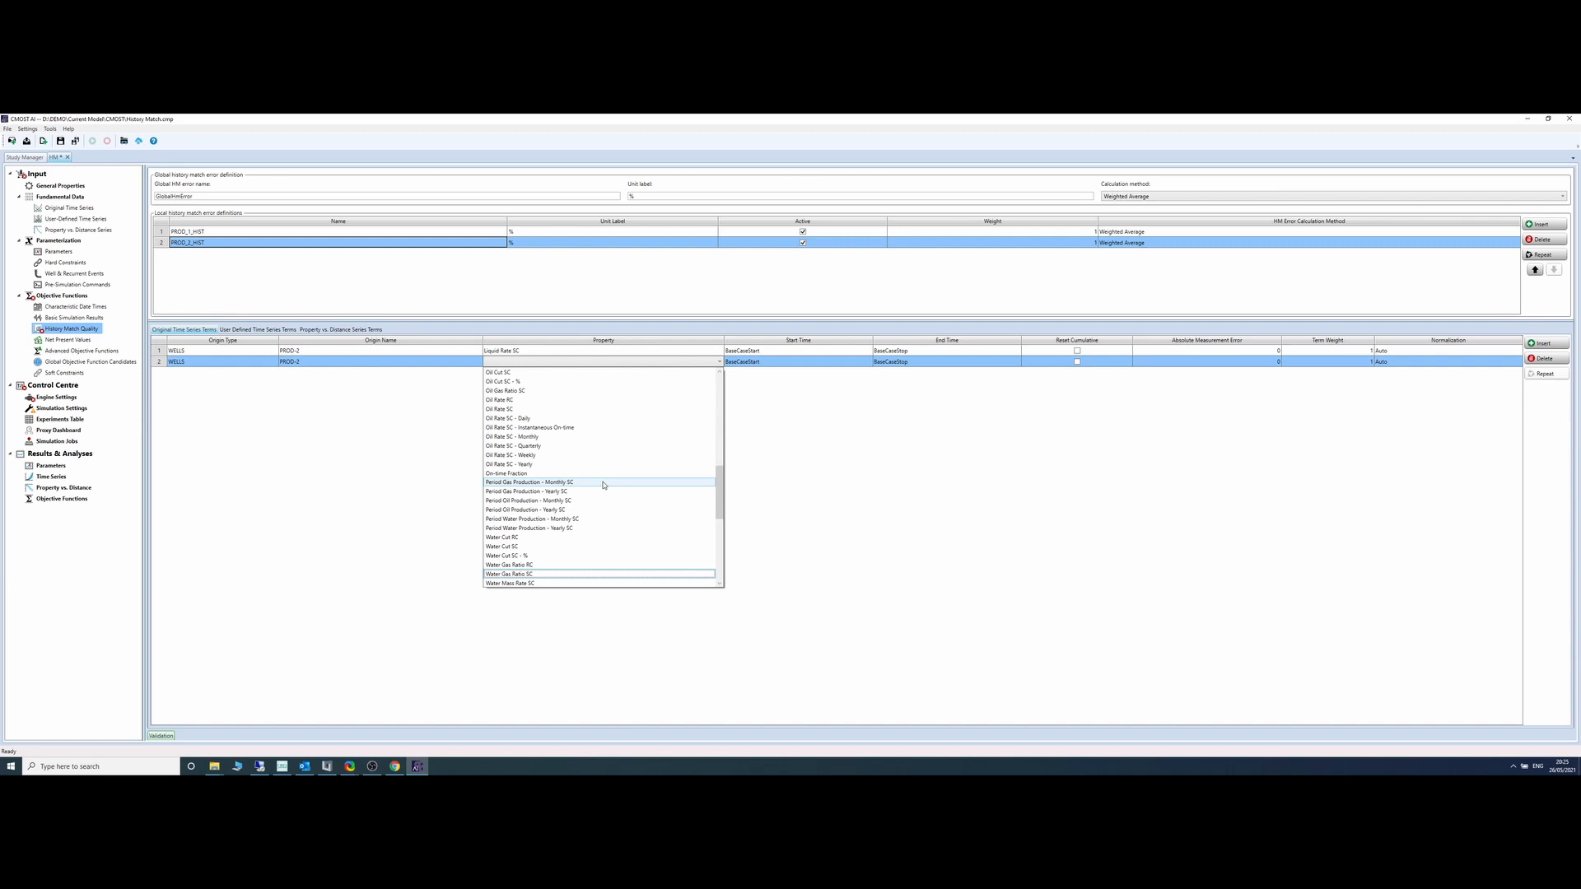
key(Up)
key(Up)
key(Up)
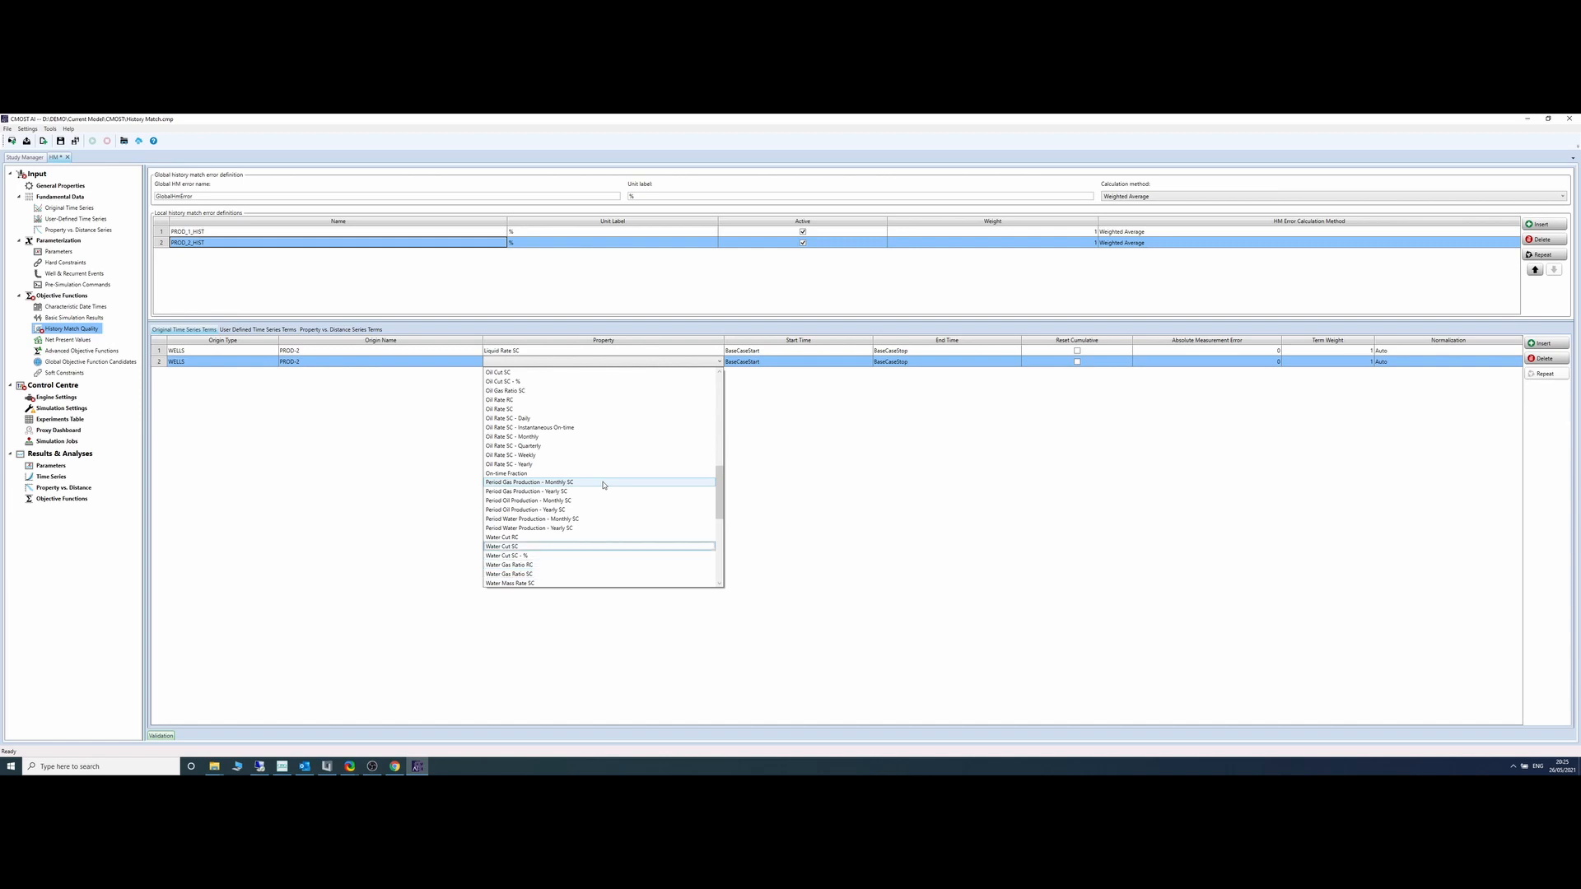
key(Return)
Step: Add a third time series term to PROD_2_HIST for well PROD-2 with the property Well Block Pressure
click(1545, 343)
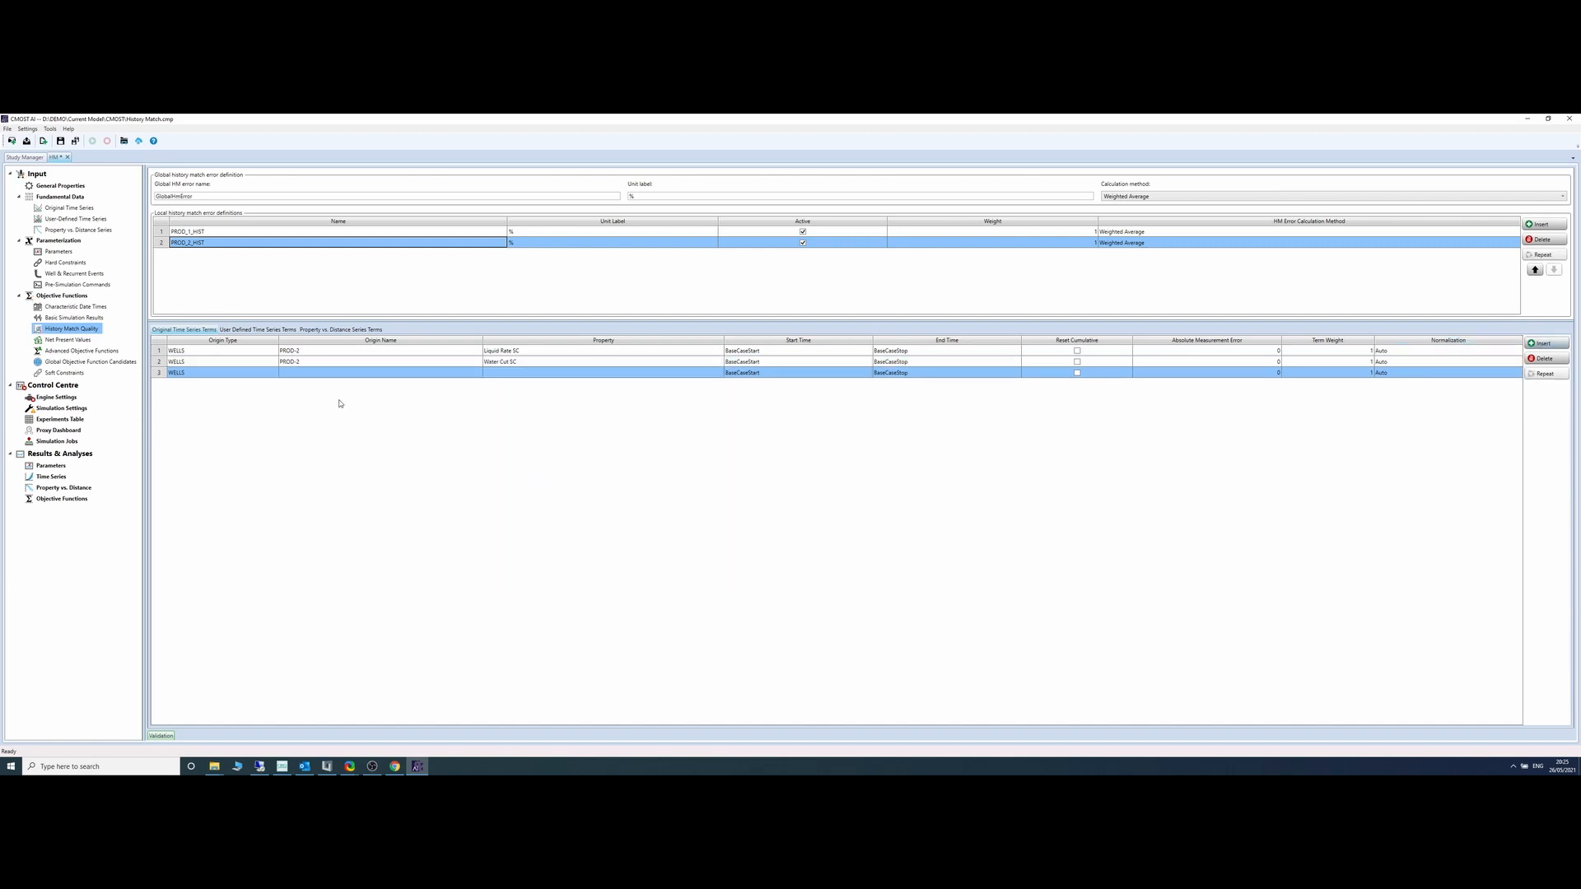
click(378, 372)
click(330, 403)
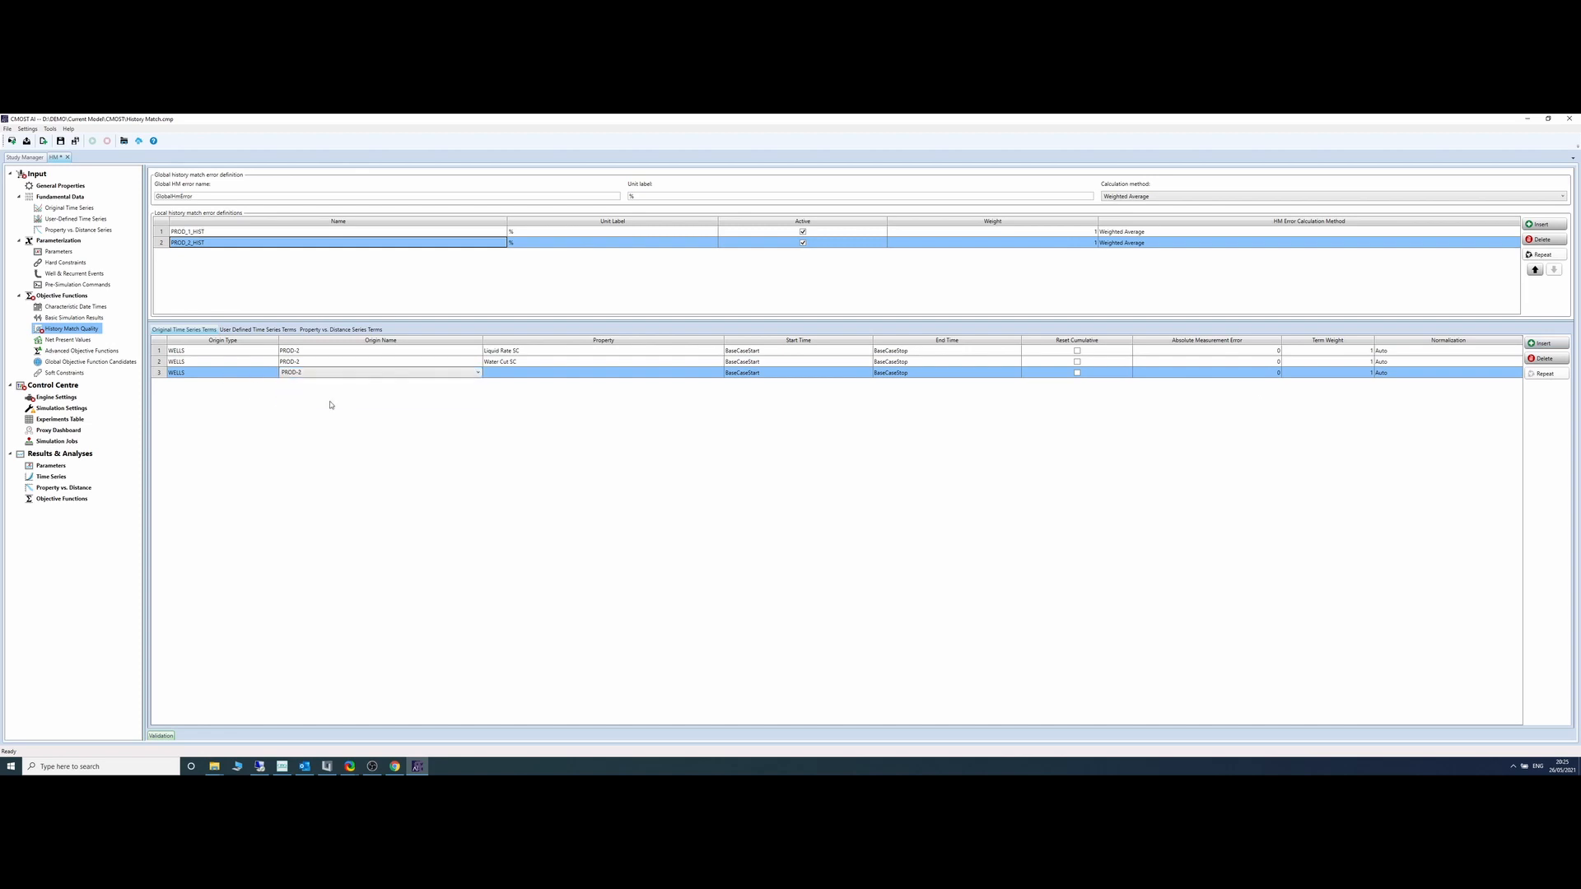
click(540, 375)
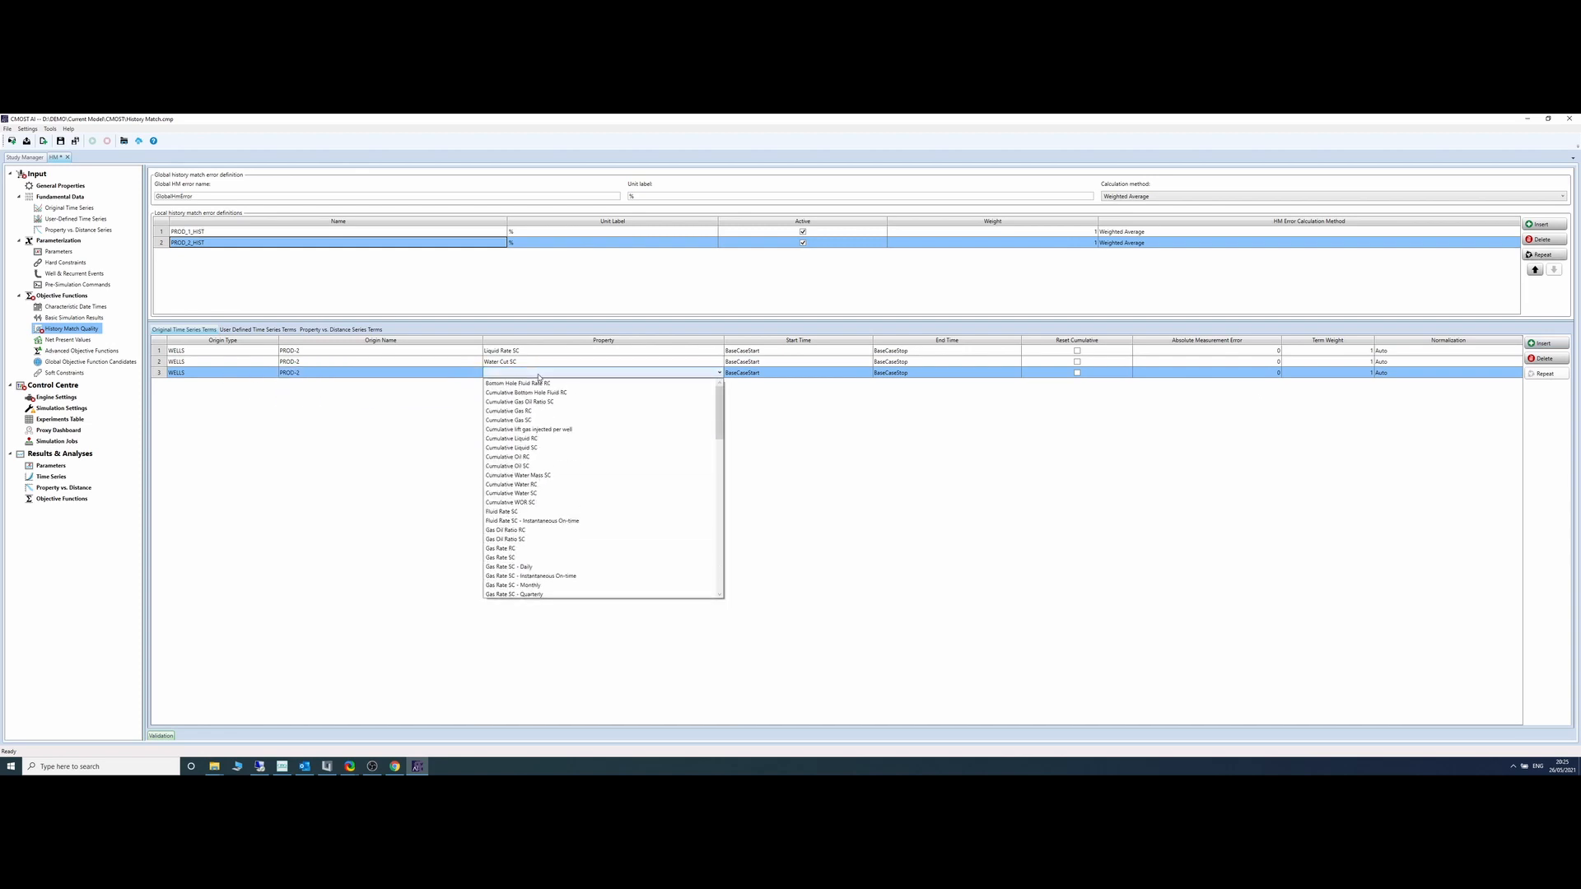
text(we)
key(Down)
key(Down)
key(Down)
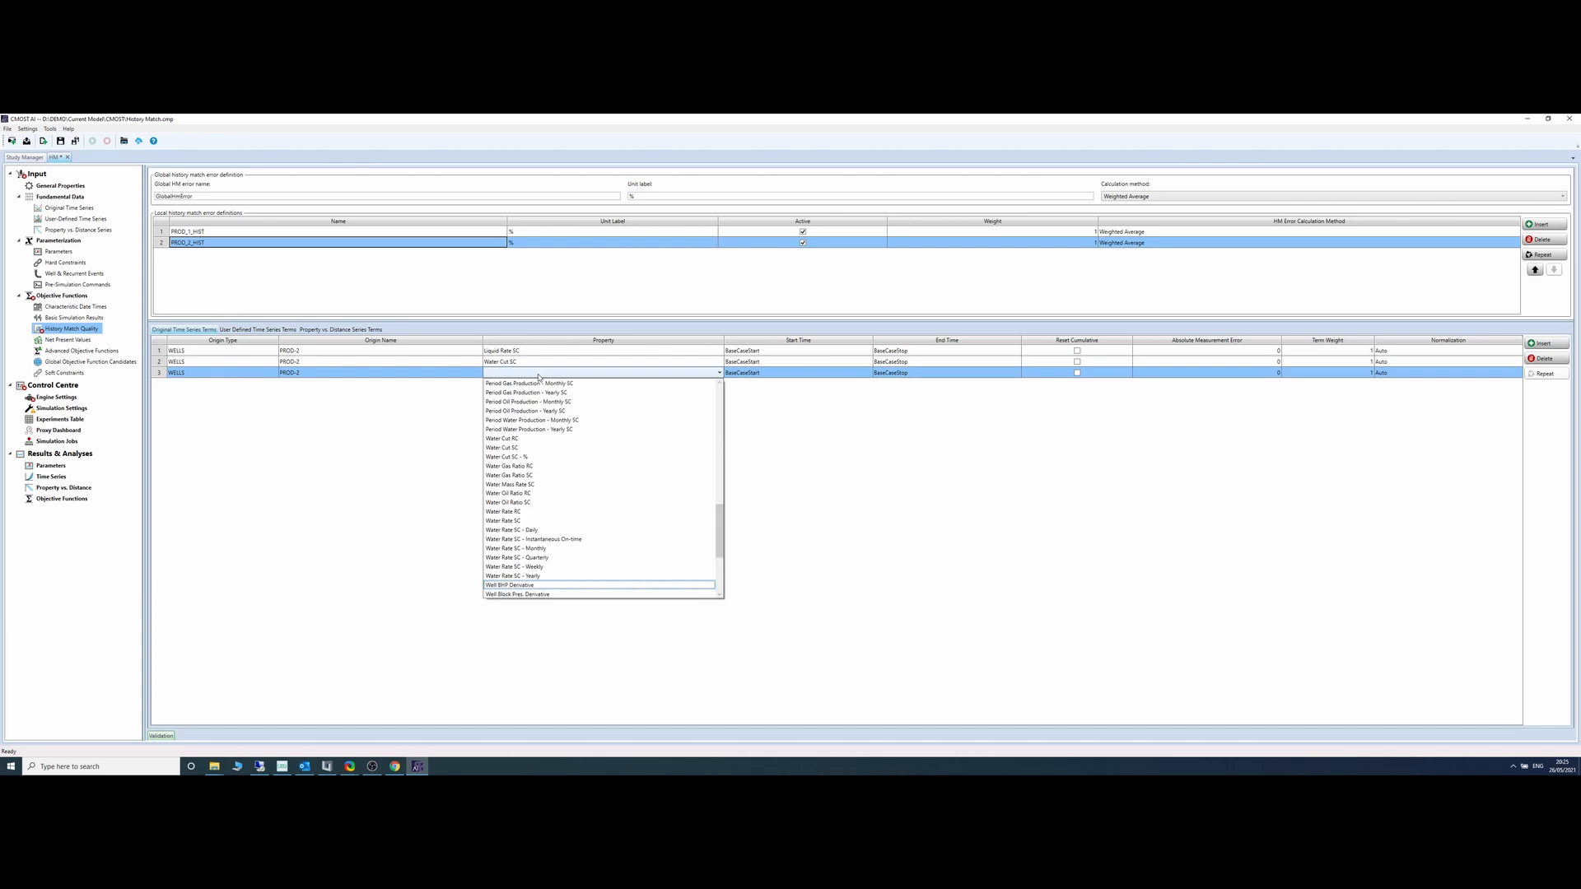
key(Up)
key(Return)
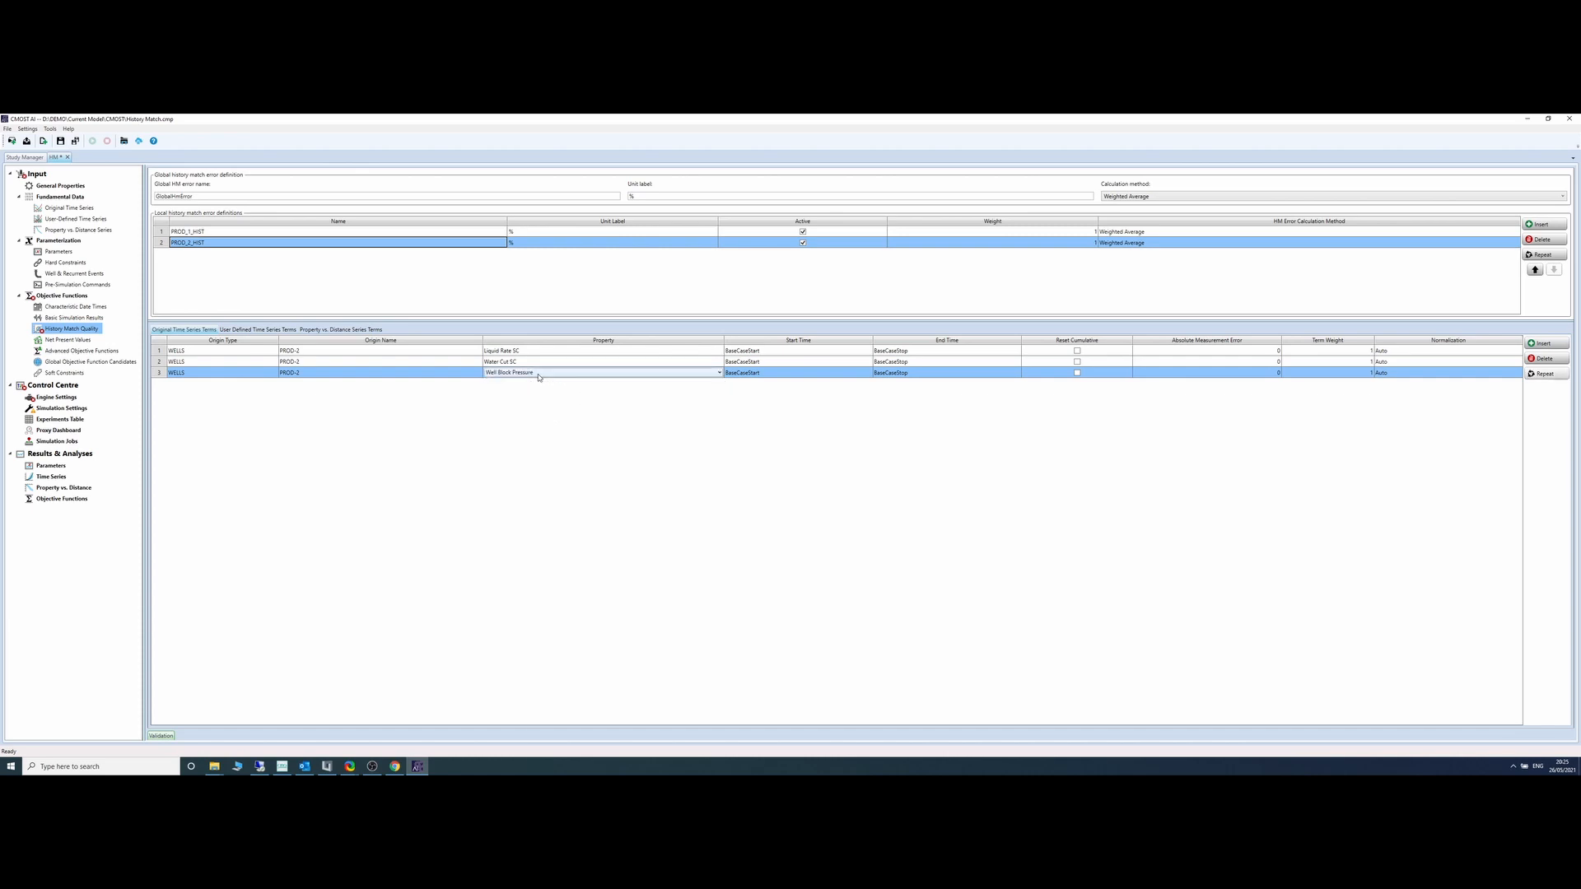
Step: Change the property of the third PROD_2_HIST time series term to Well Bottom-hole Pressure
click(283, 233)
click(294, 246)
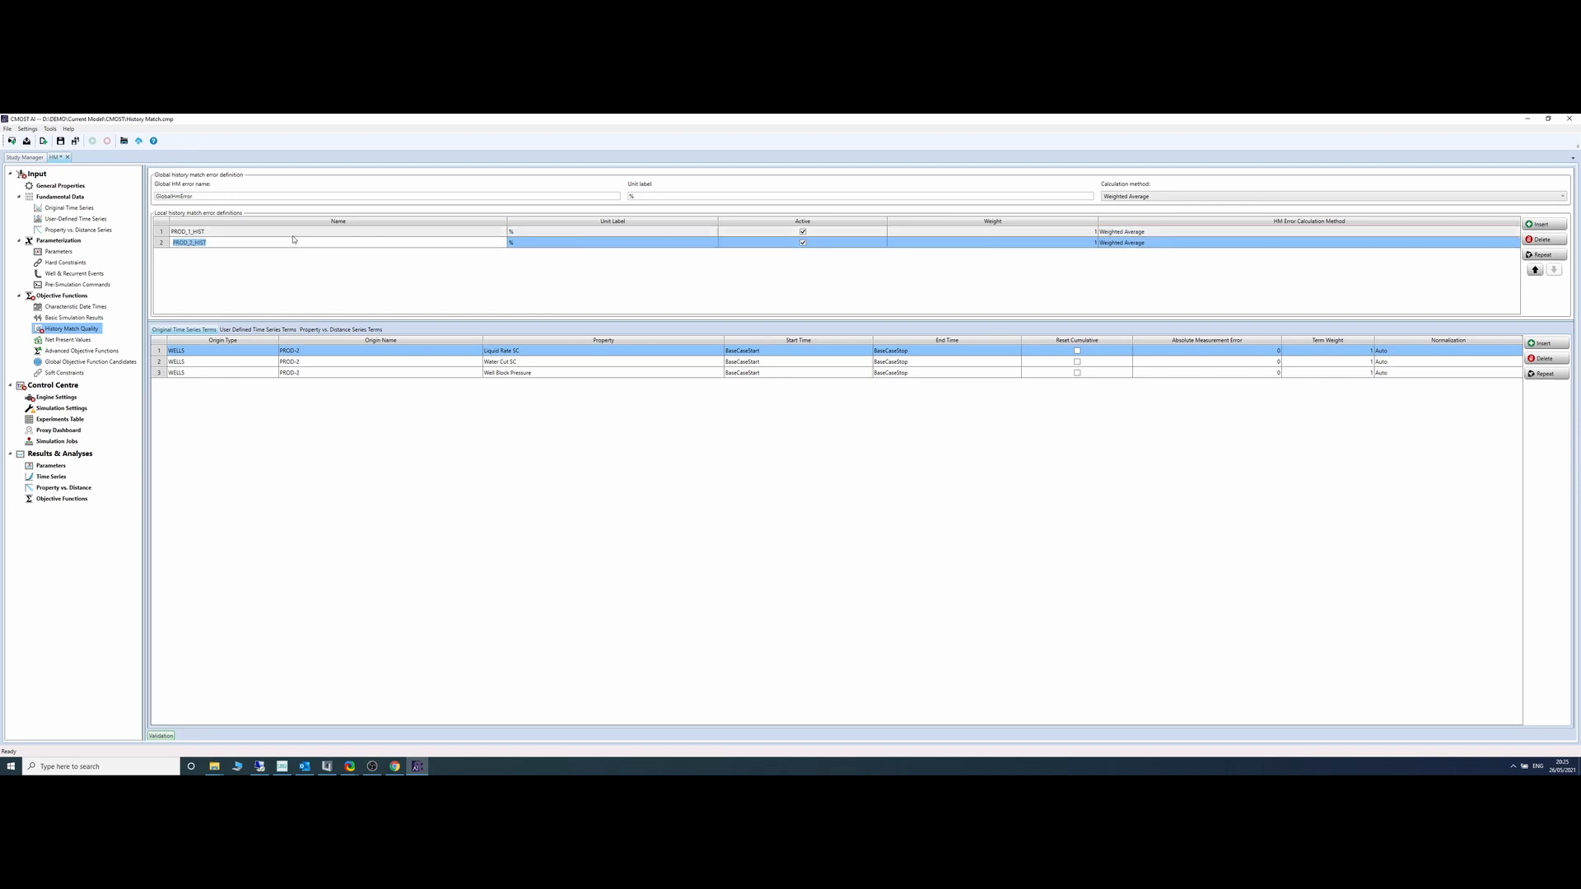
click(628, 376)
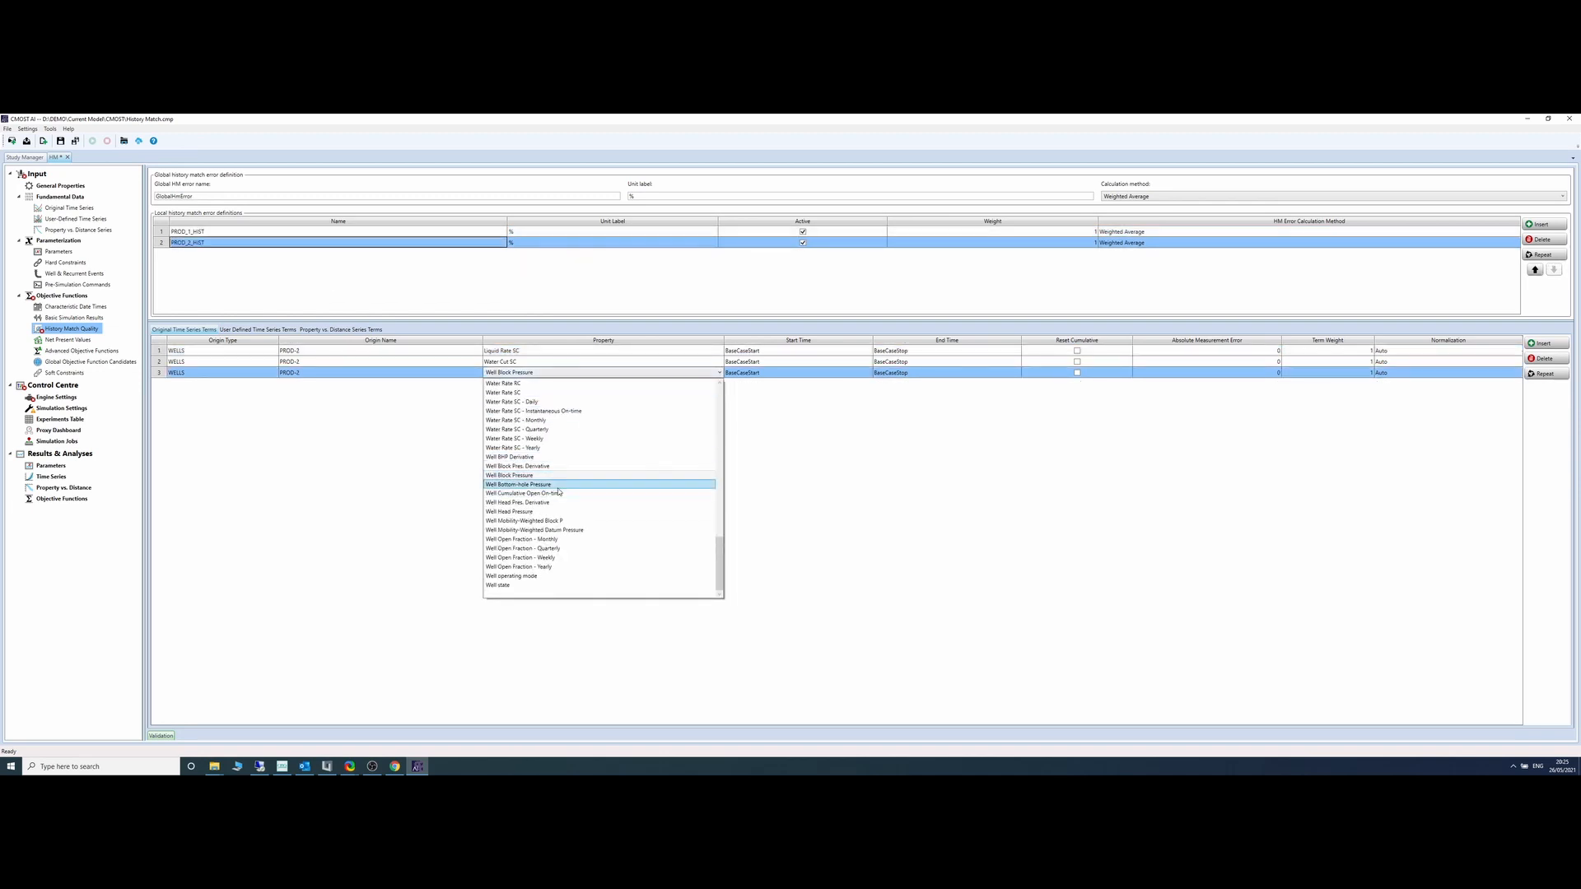
click(553, 484)
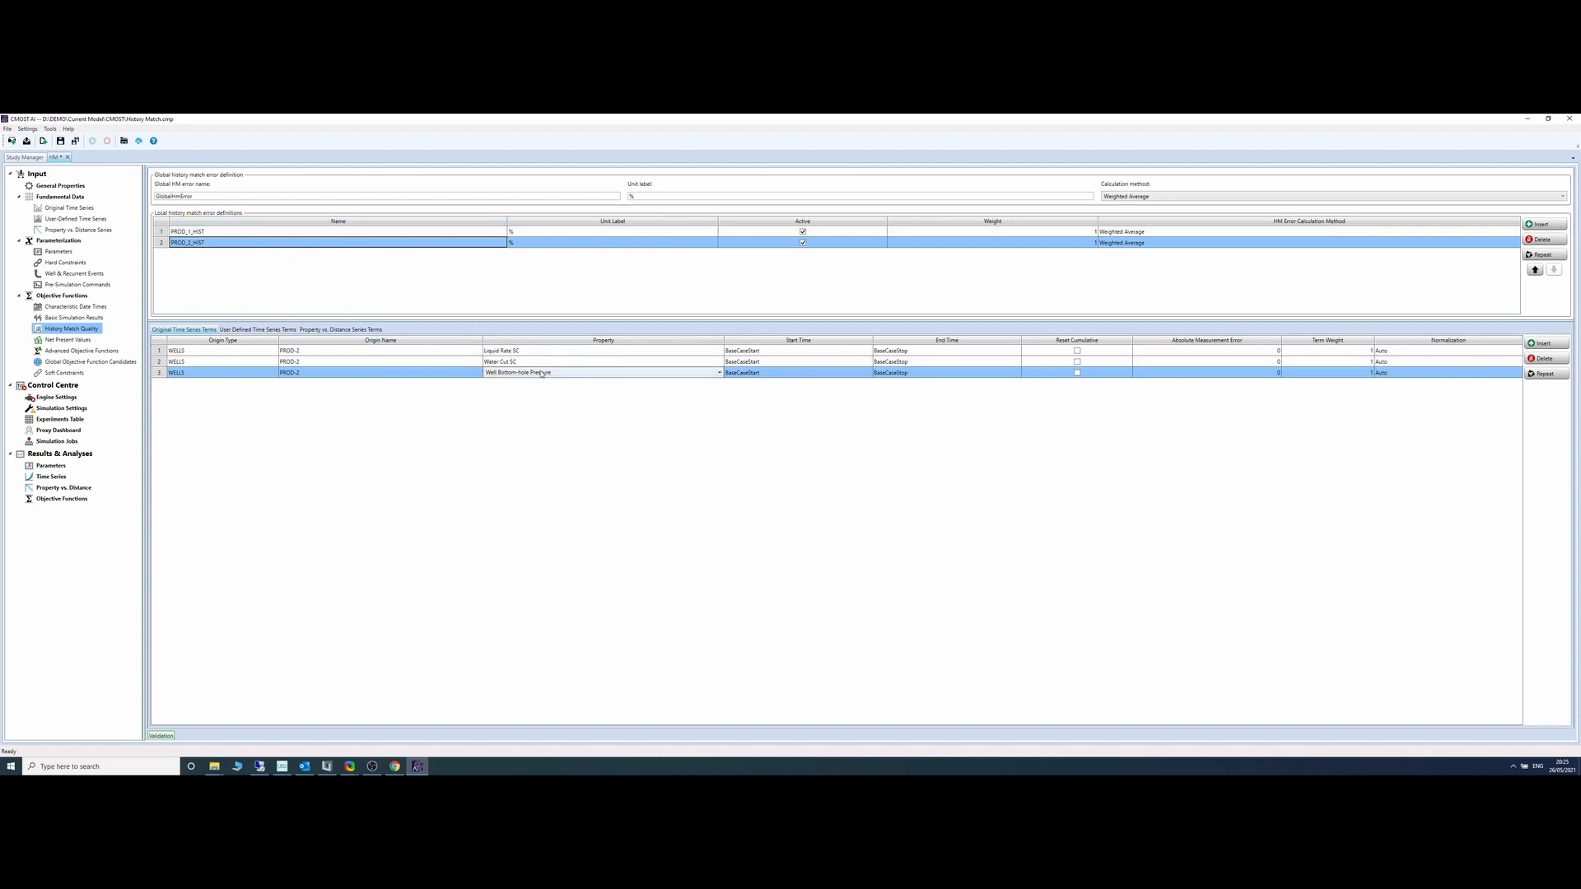
click(313, 275)
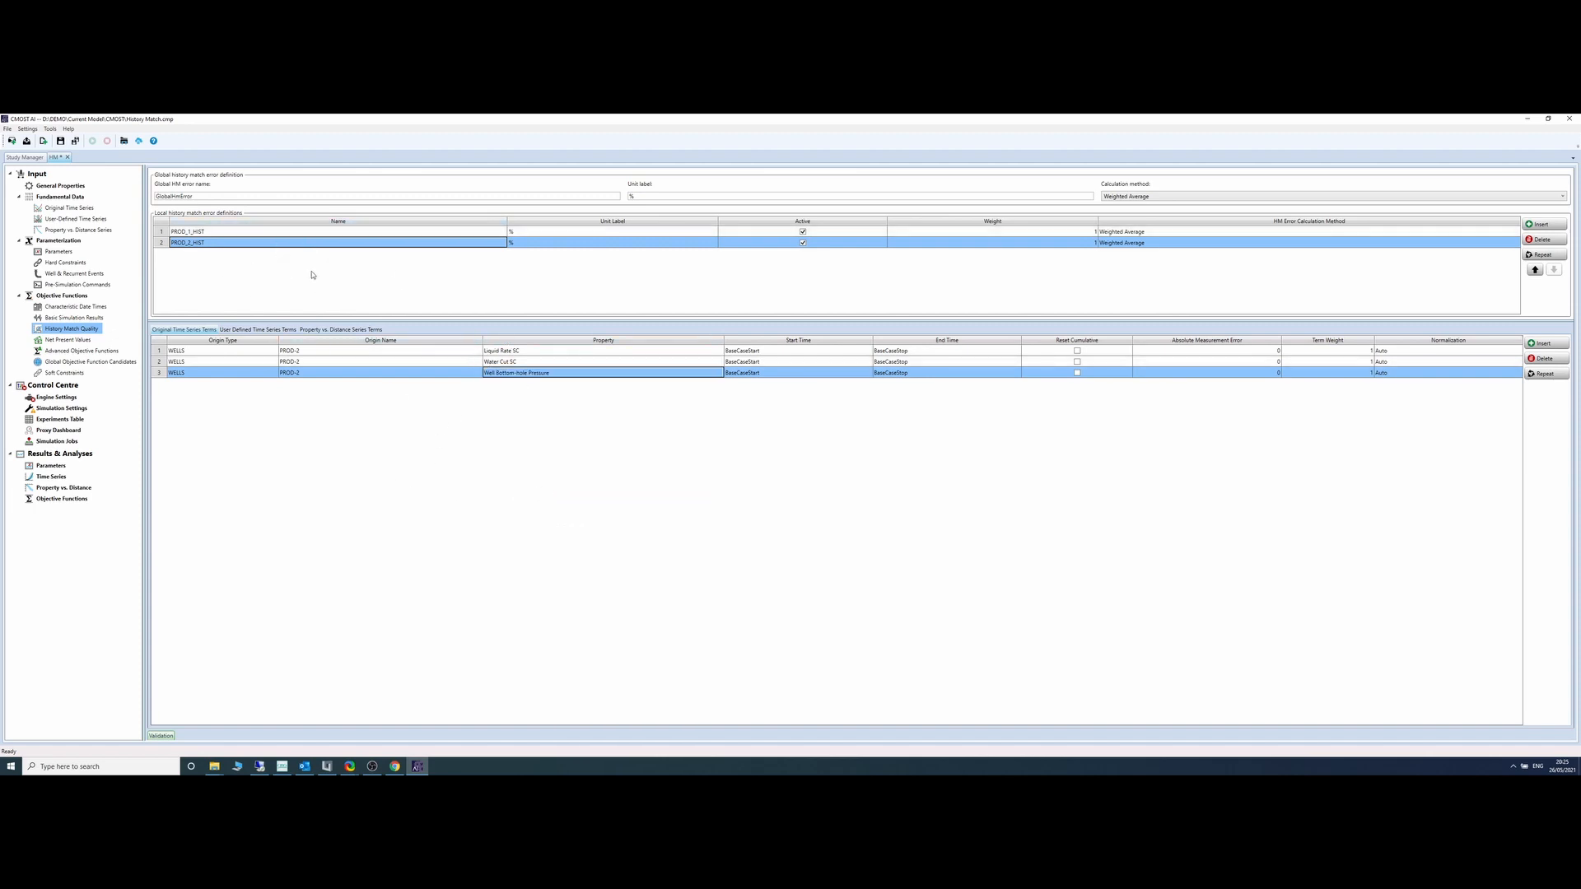
Step: Add a third local history match error named PROD1_PLT
click(1538, 224)
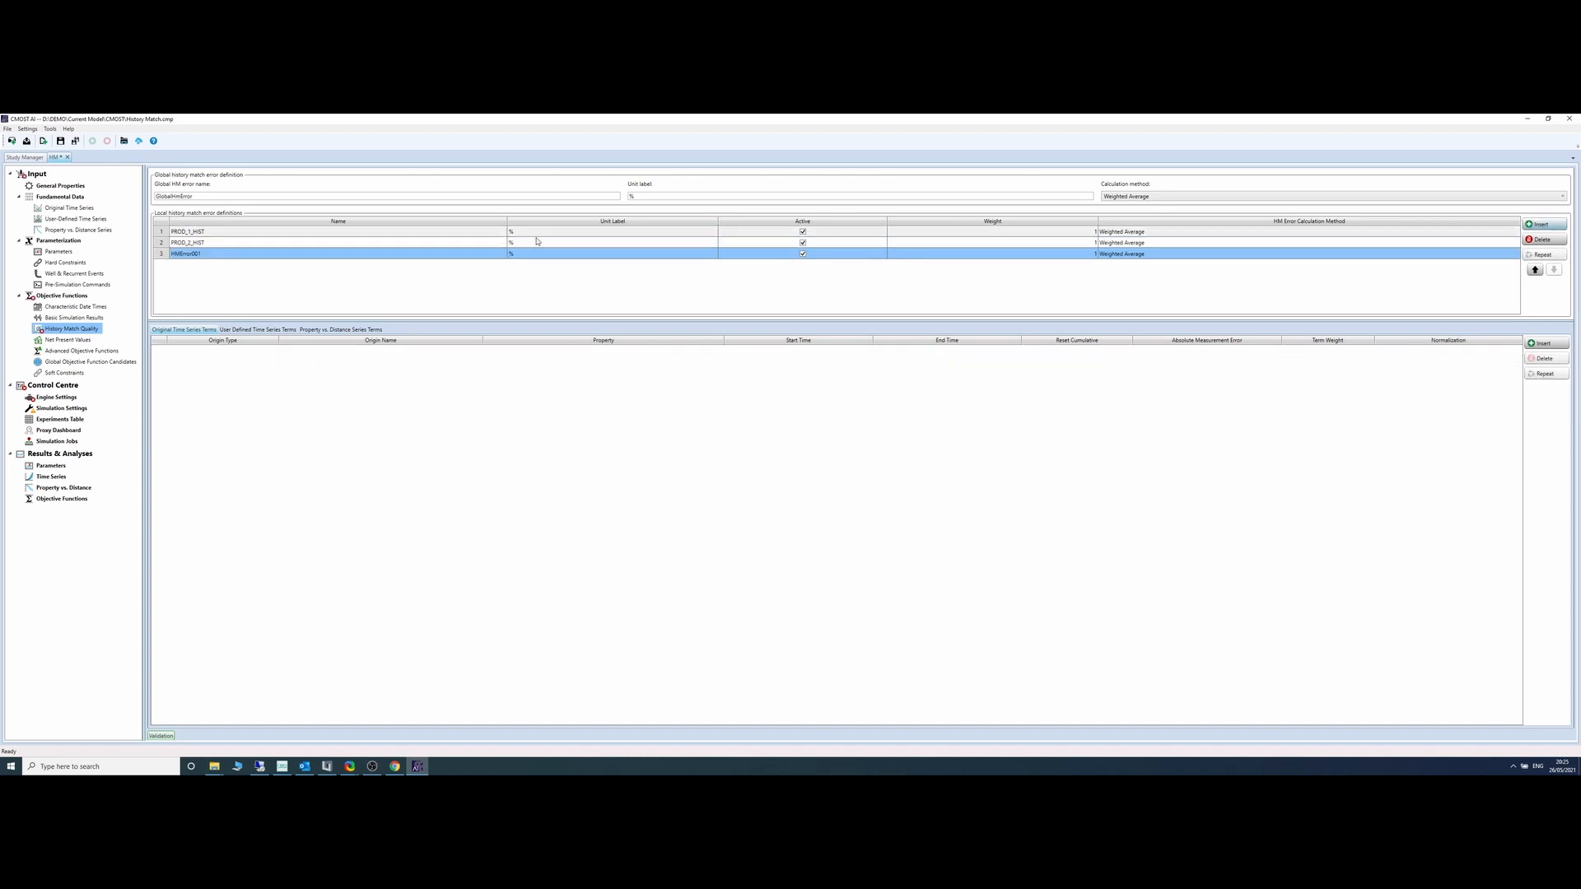
double_click(218, 255)
text(PROD1_PLT)
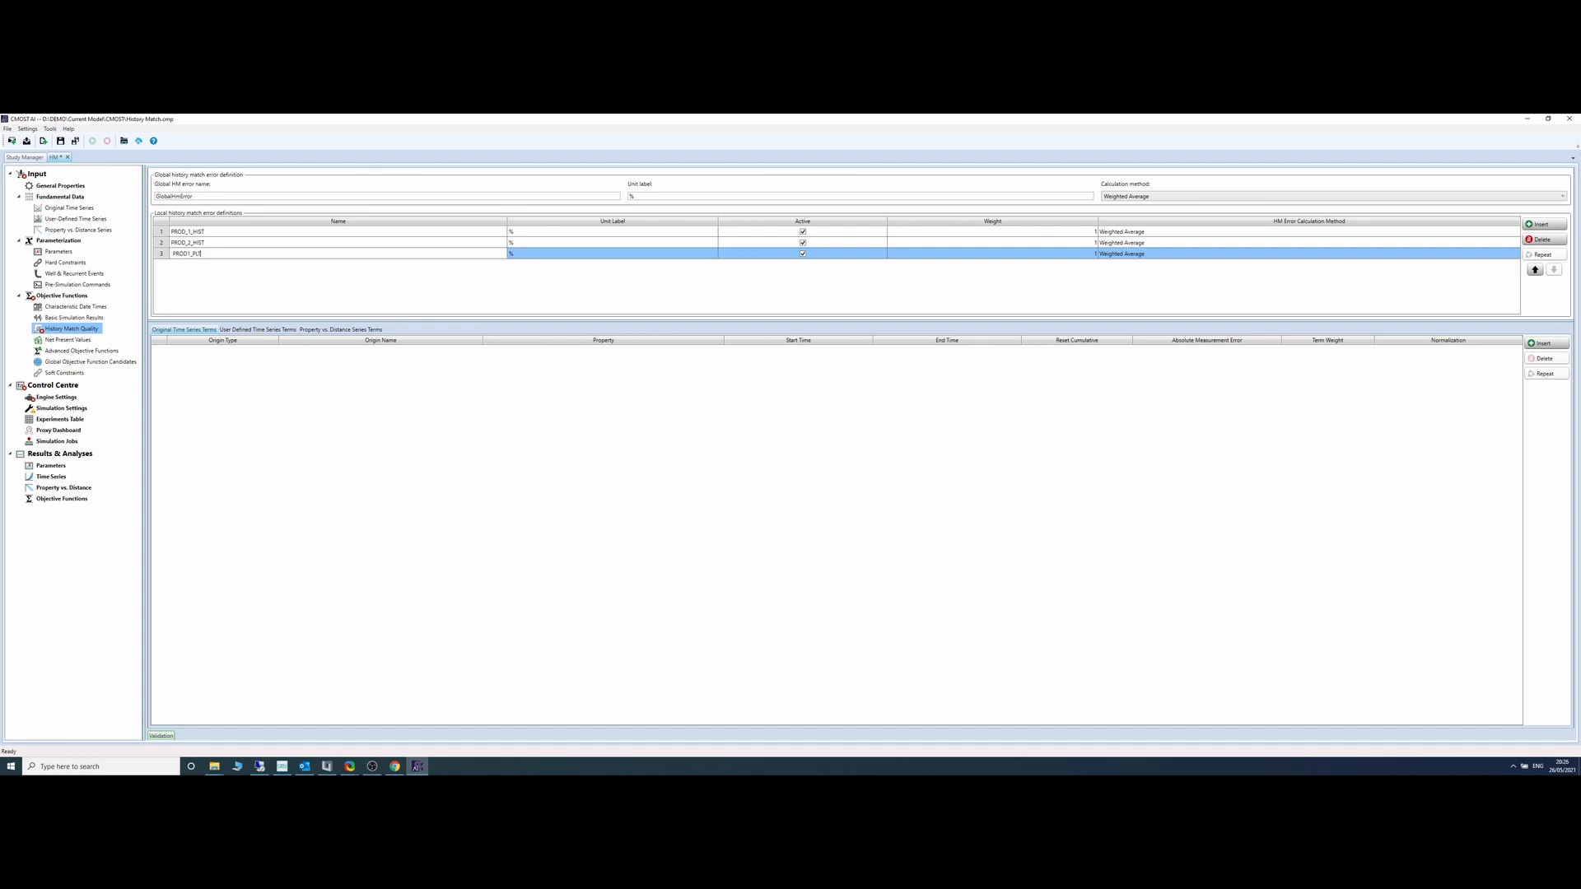
key(Return)
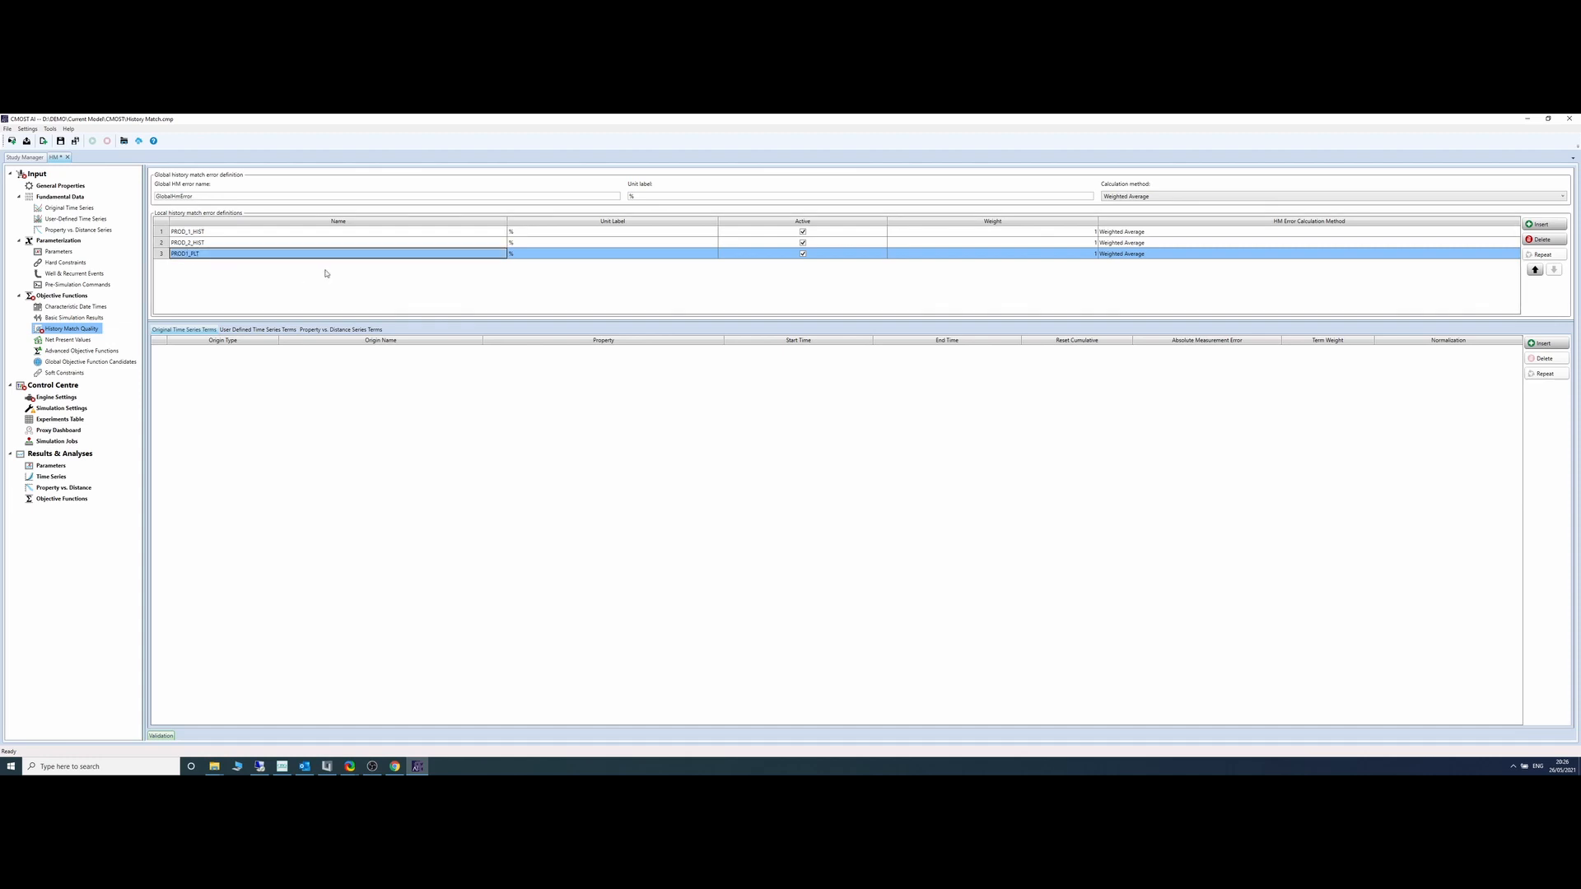
Step: Examine the property vs. distance series to identify which ones hold the PROD-1 fluid rate and water cut logs
click(81, 231)
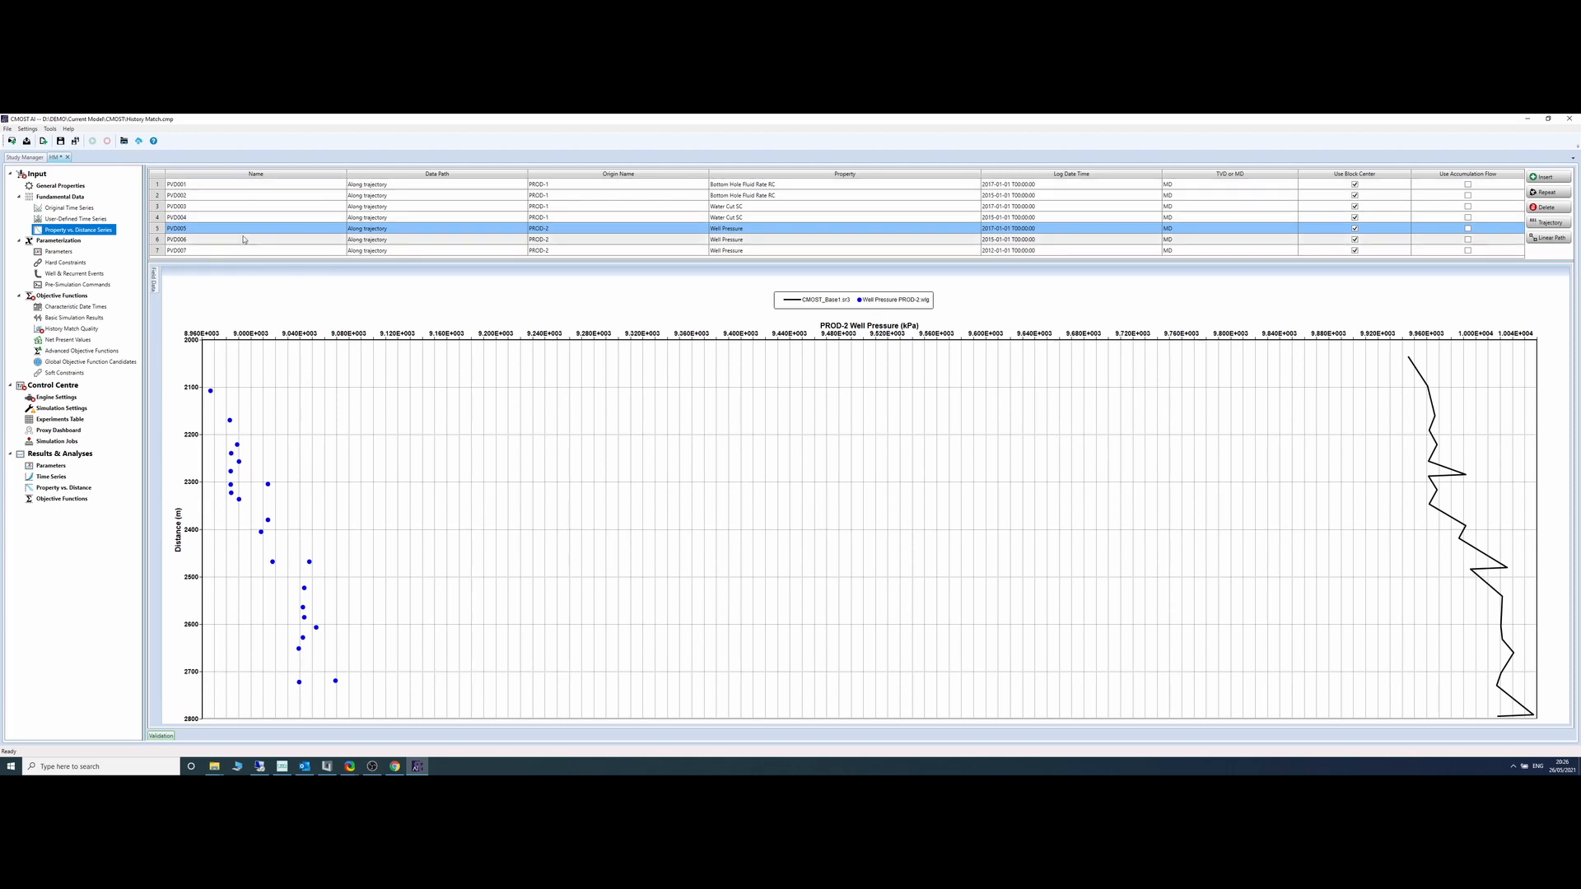
key(Up)
key(Up)
key(Up)
key(Up)
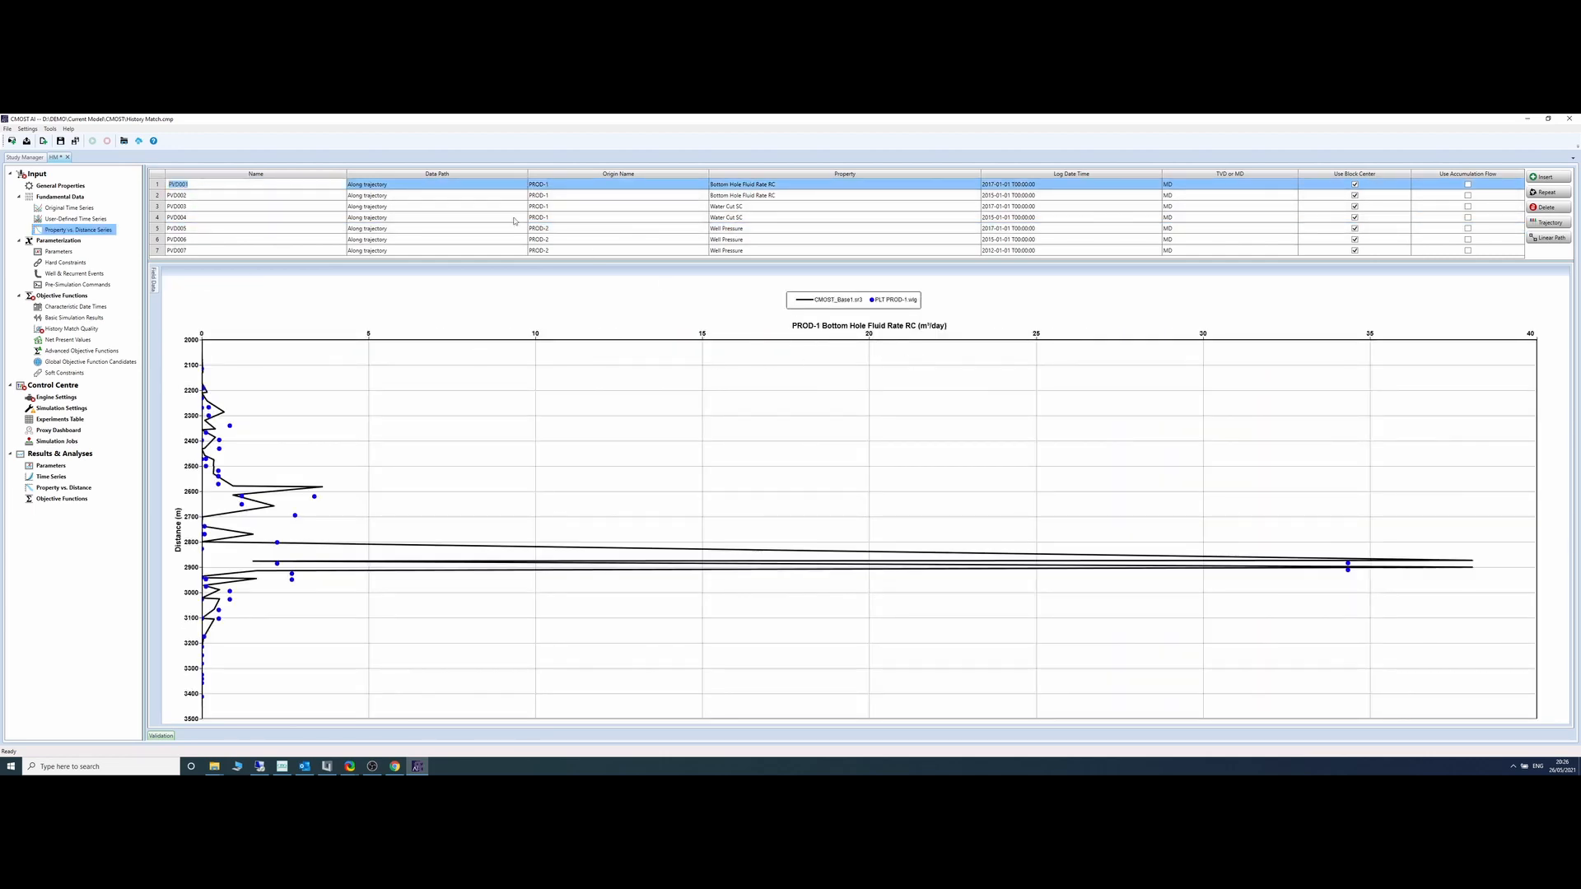
click(237, 196)
click(234, 207)
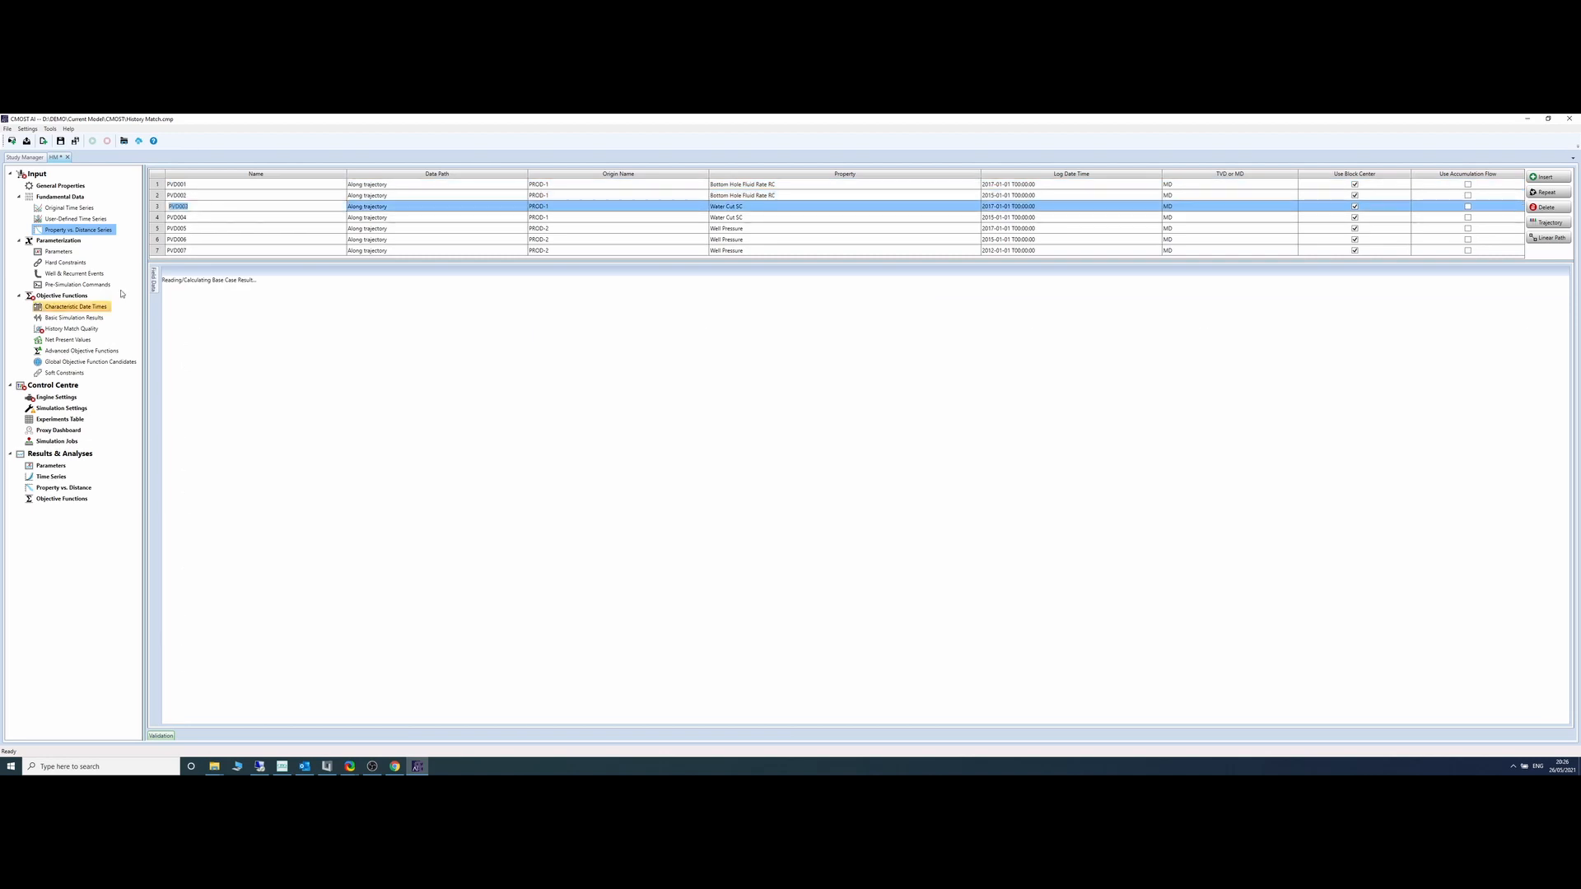
Step: Add a property vs. distance series term to PROD1_PLT using the series PVD001
click(96, 328)
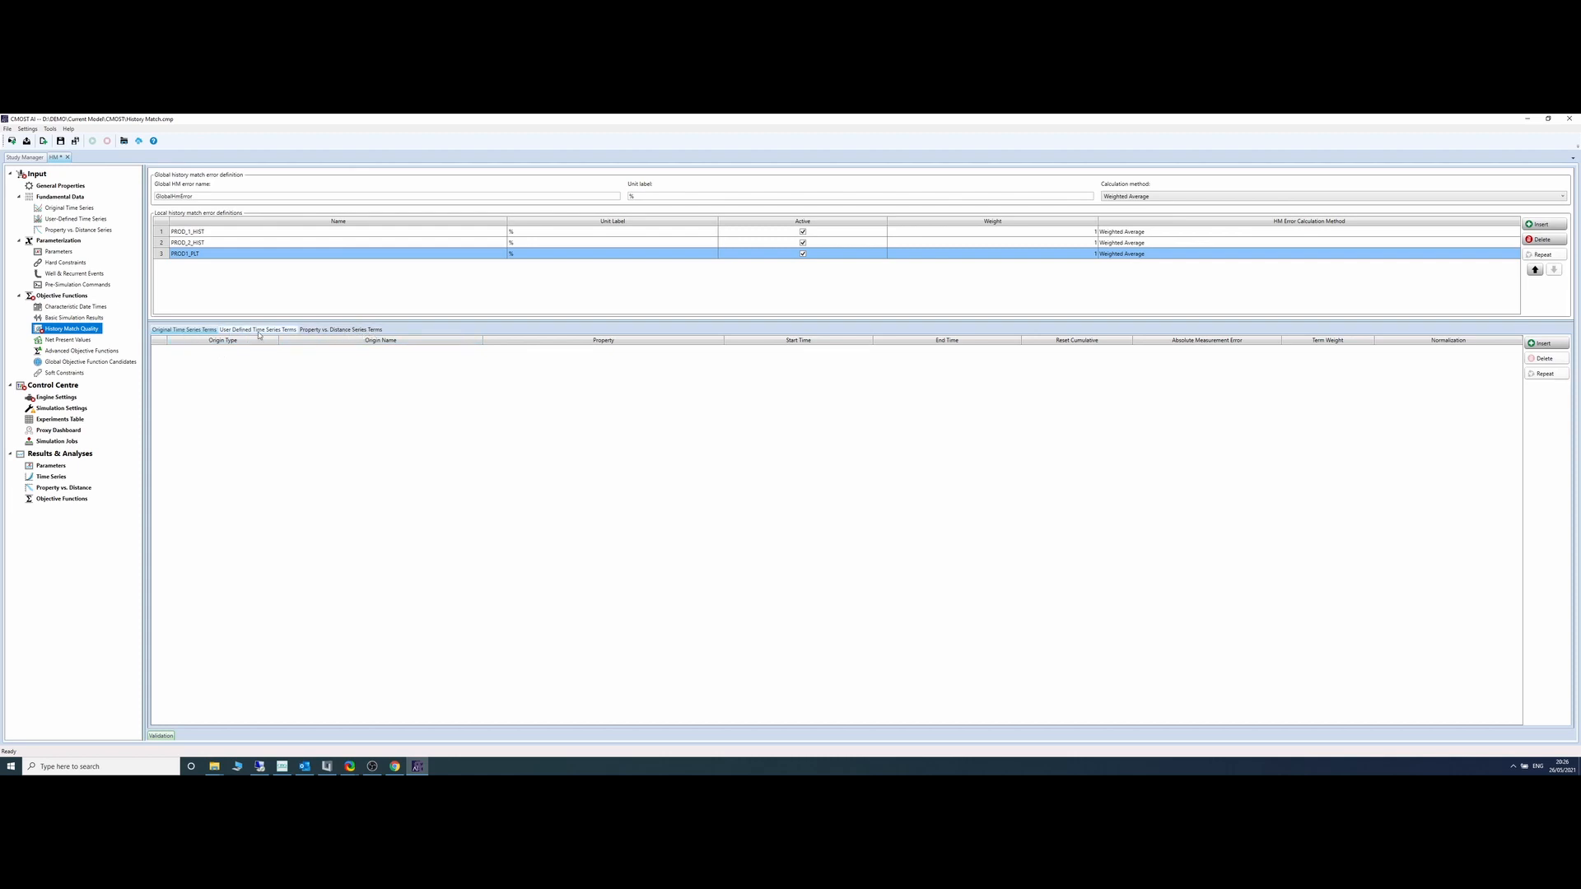
click(333, 330)
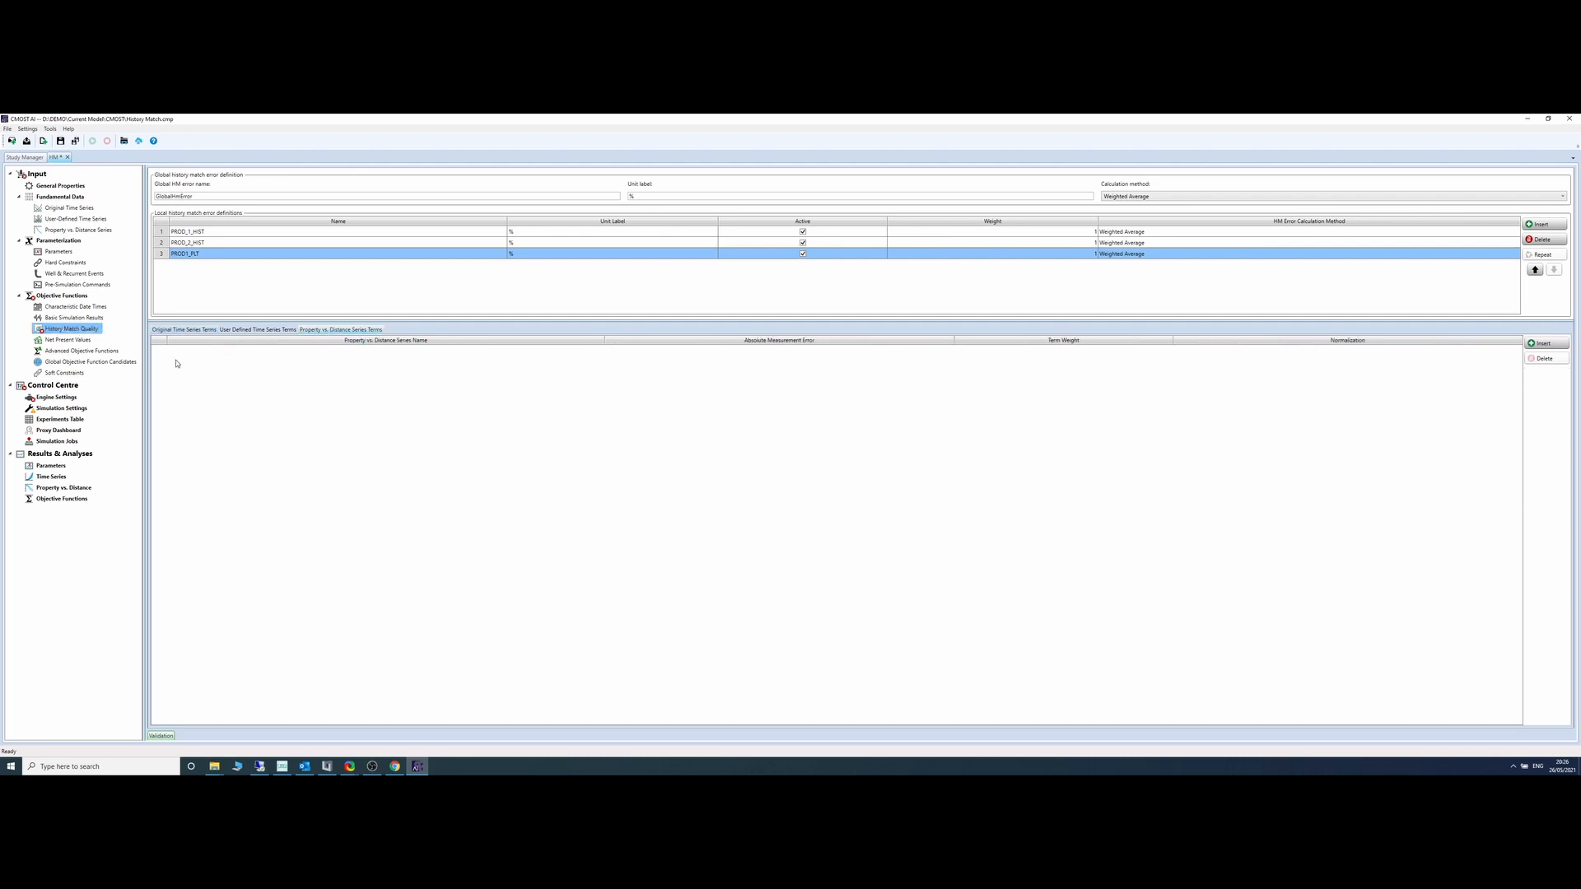
click(1545, 343)
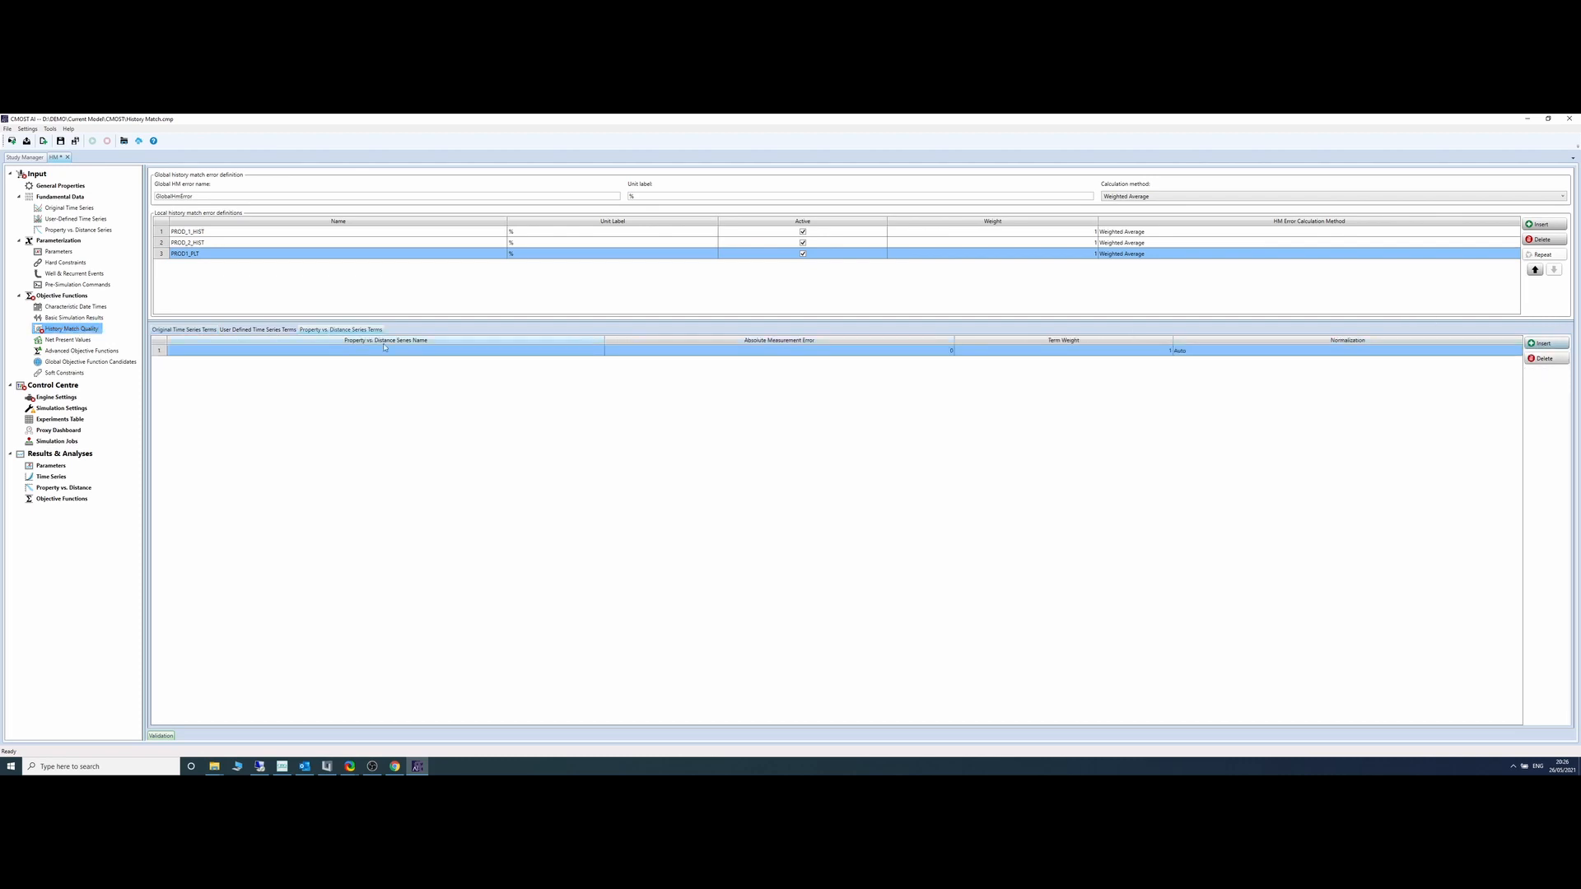
click(434, 351)
click(434, 354)
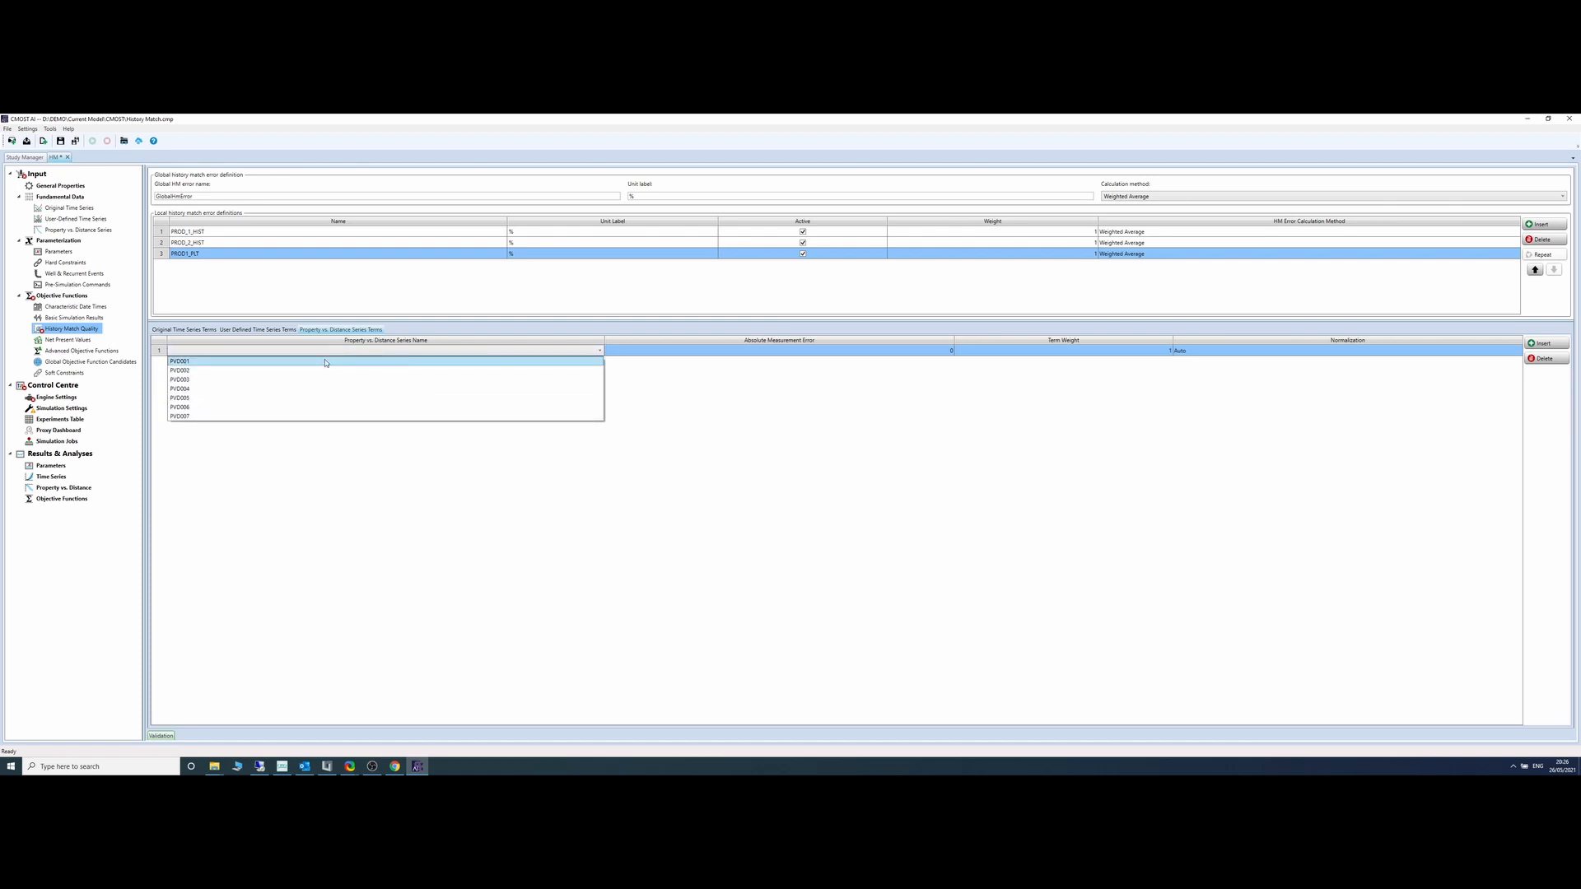
click(325, 361)
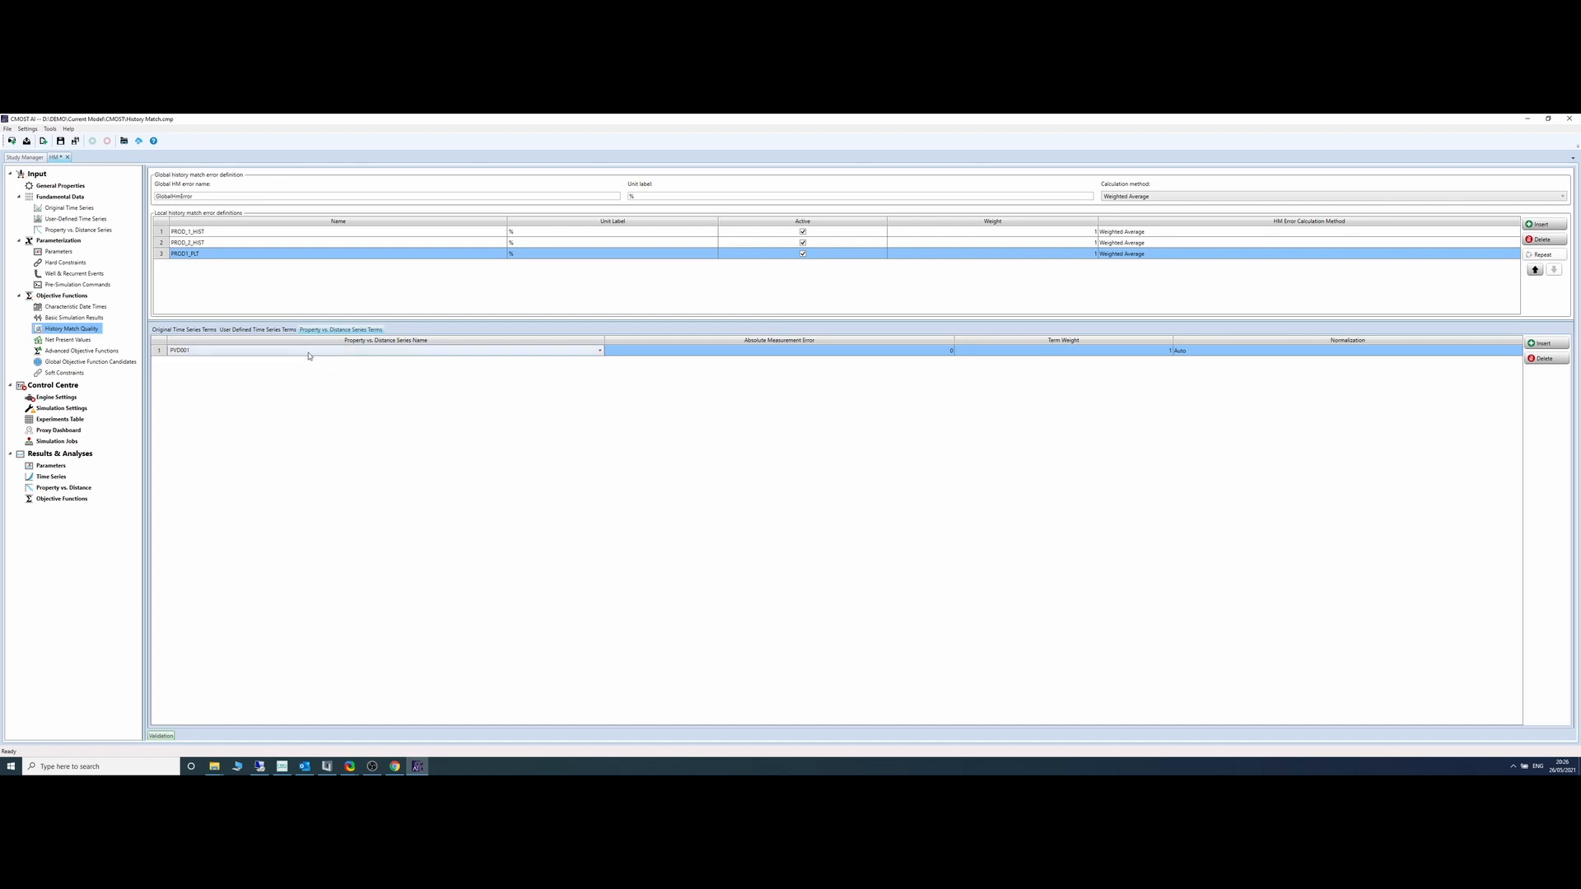
click(308, 354)
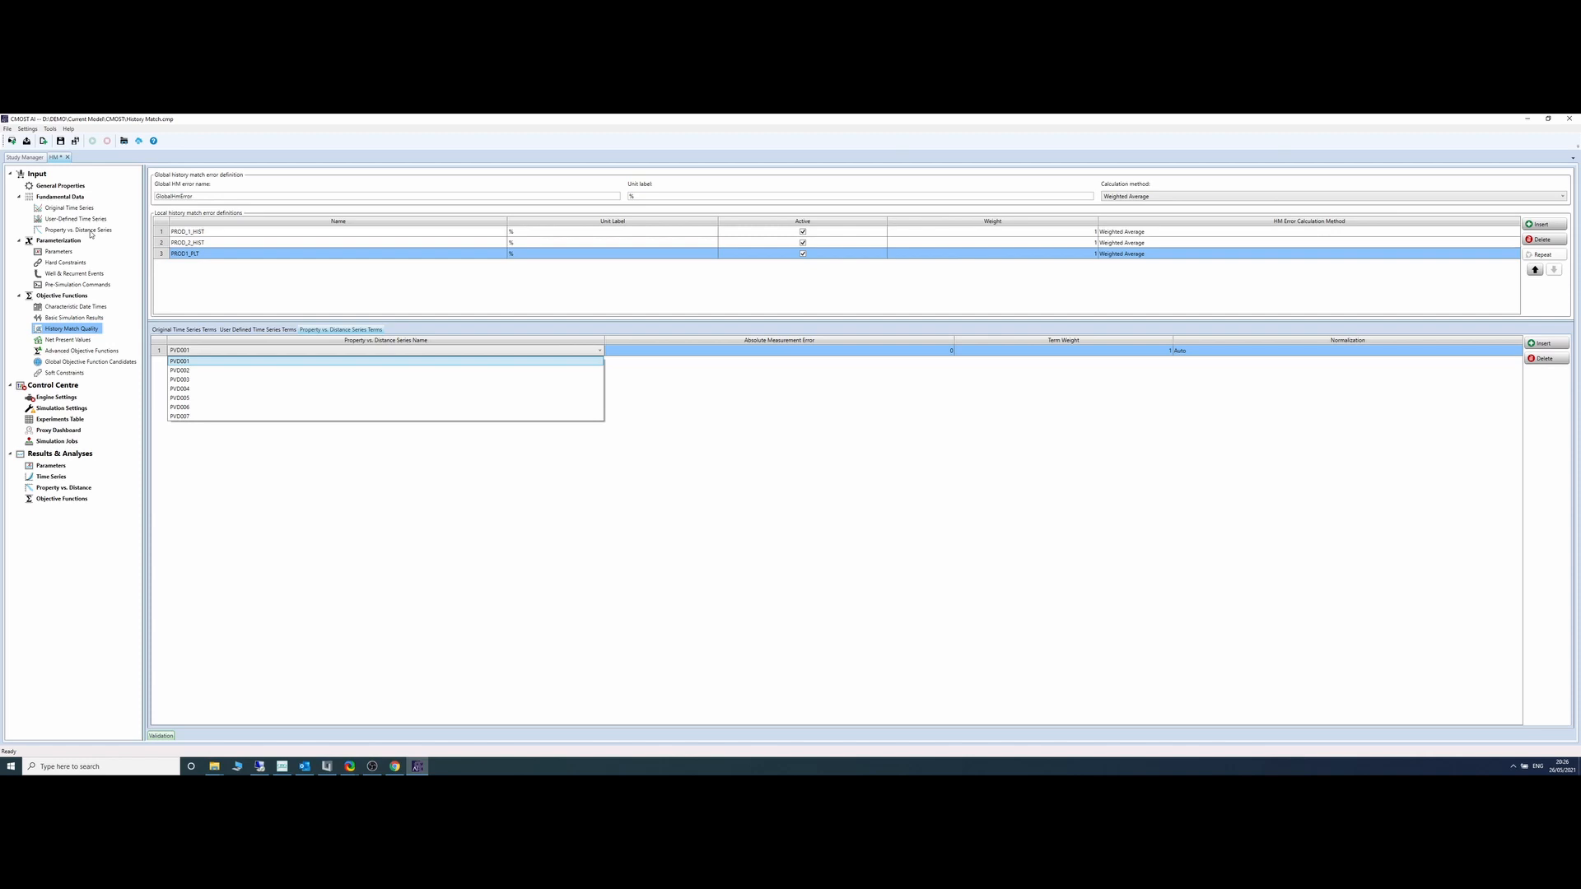
click(223, 363)
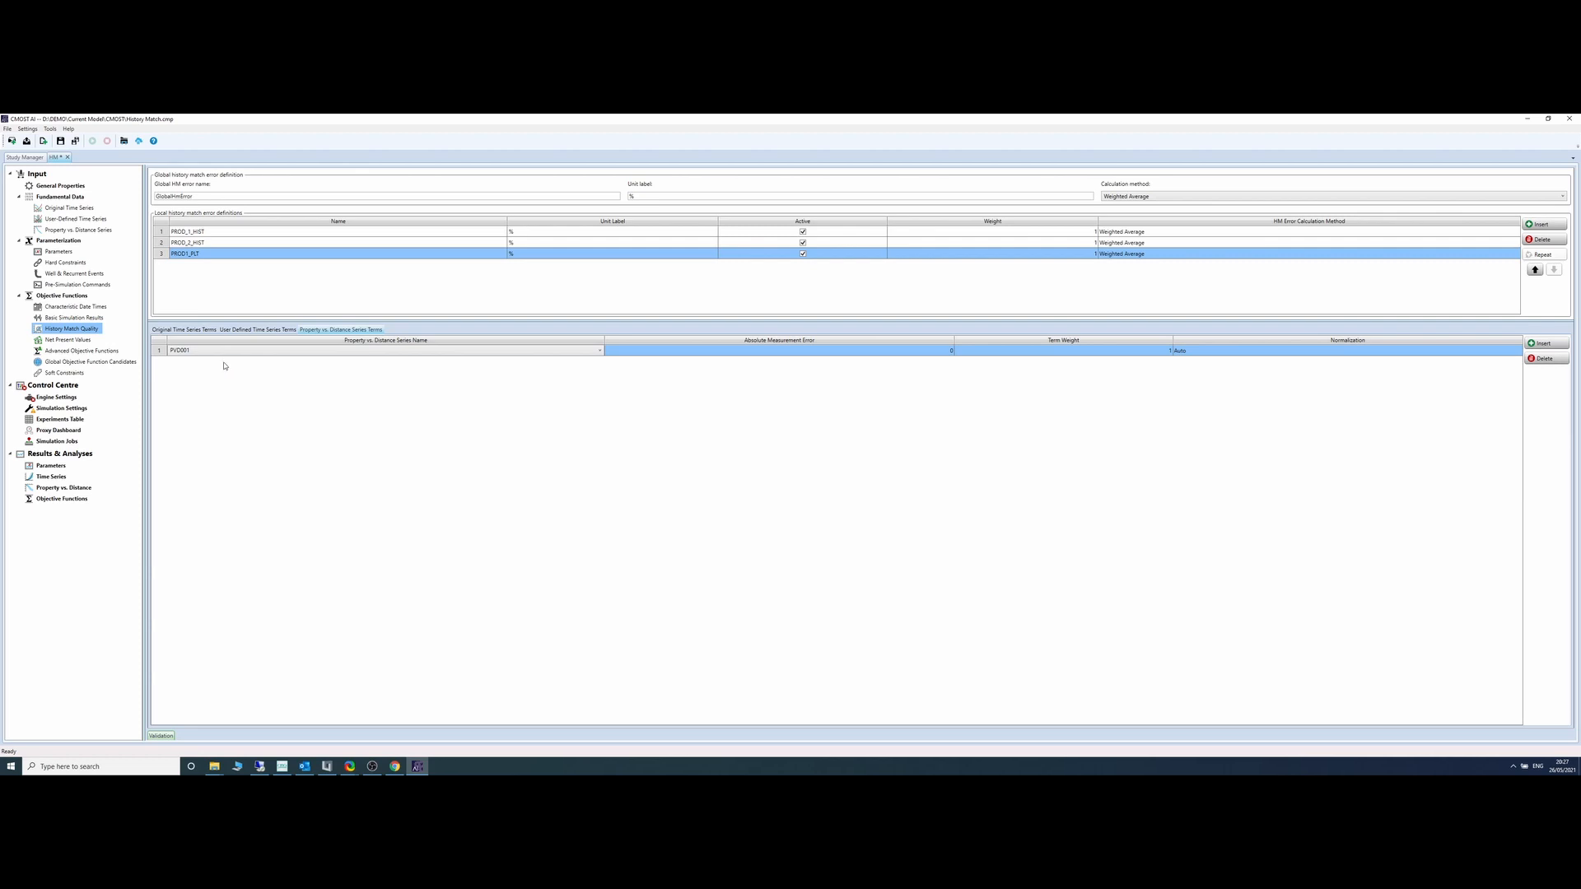
Step: Add a second property vs. distance term to PROD1_PLT using PVD002, checking the series definitions for the right one
click(1533, 346)
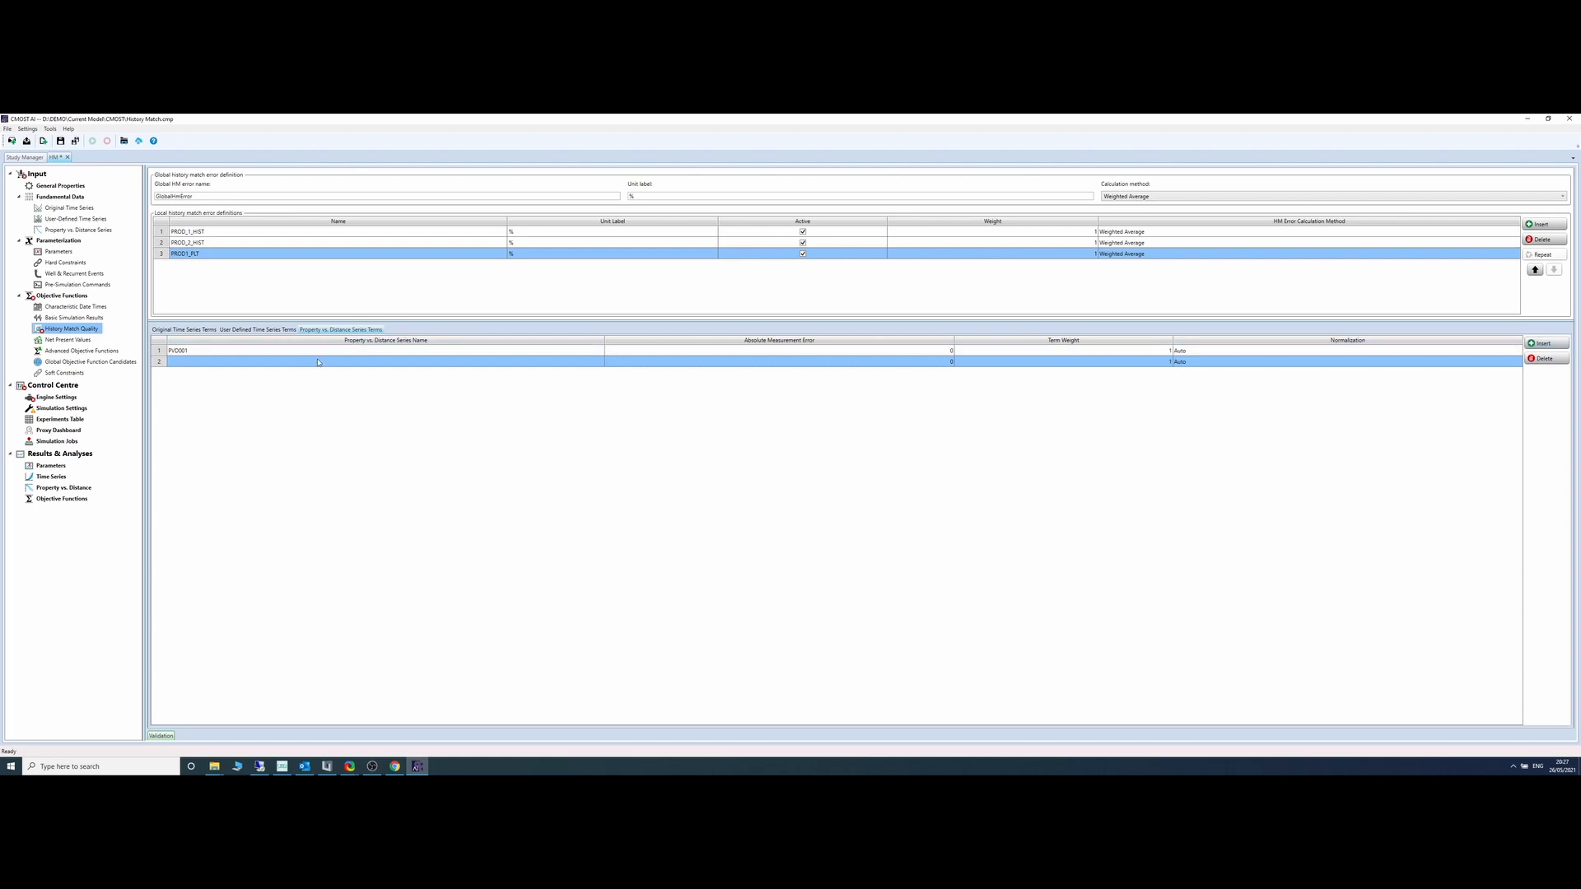
click(60, 231)
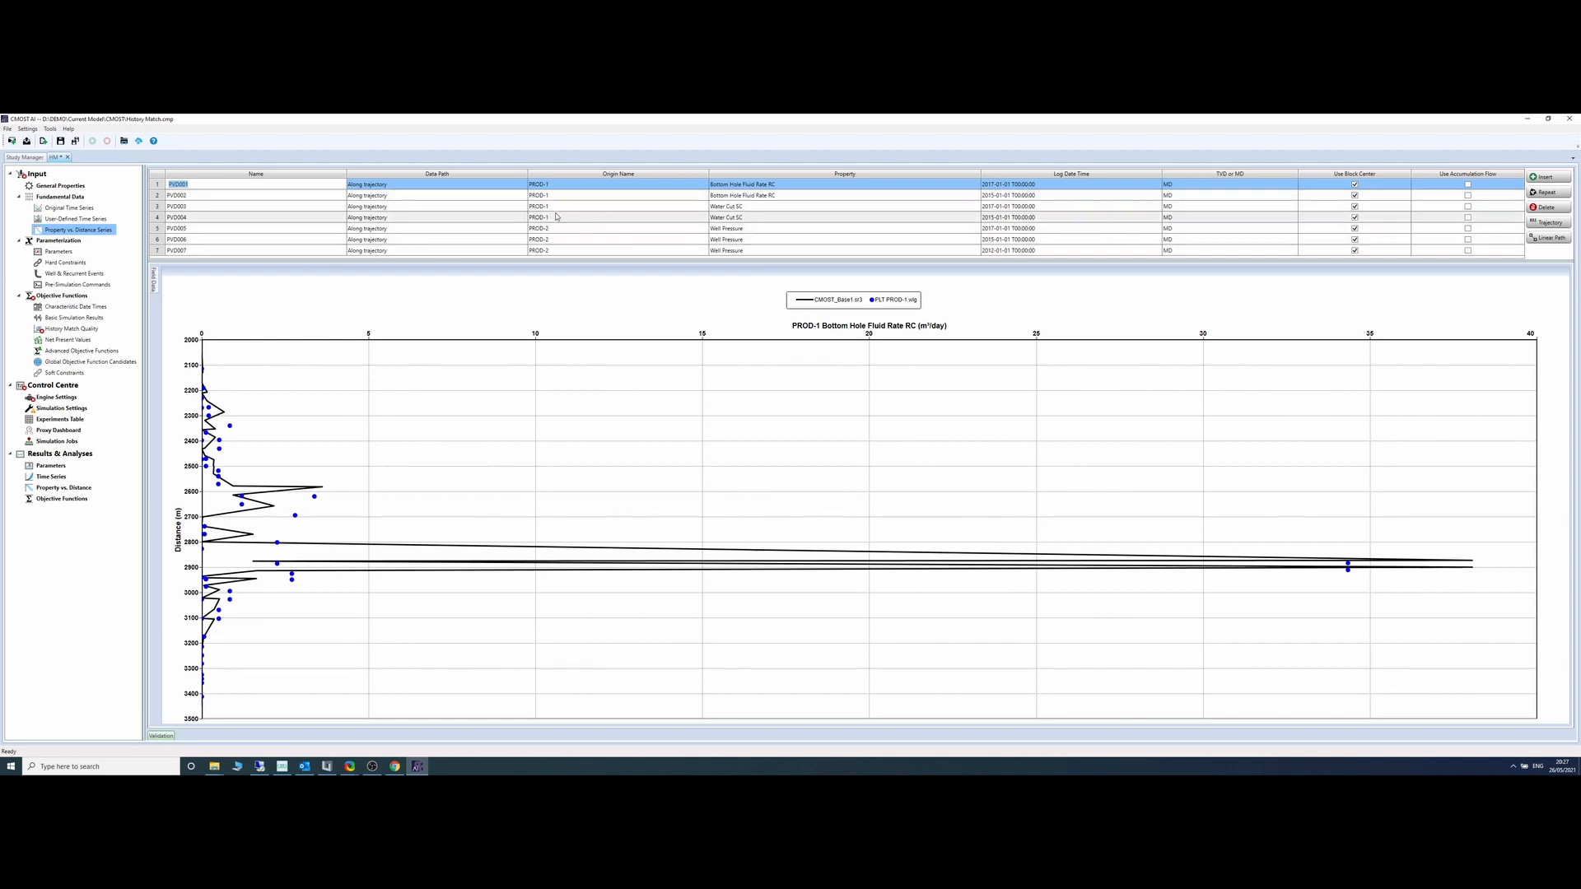
click(75, 329)
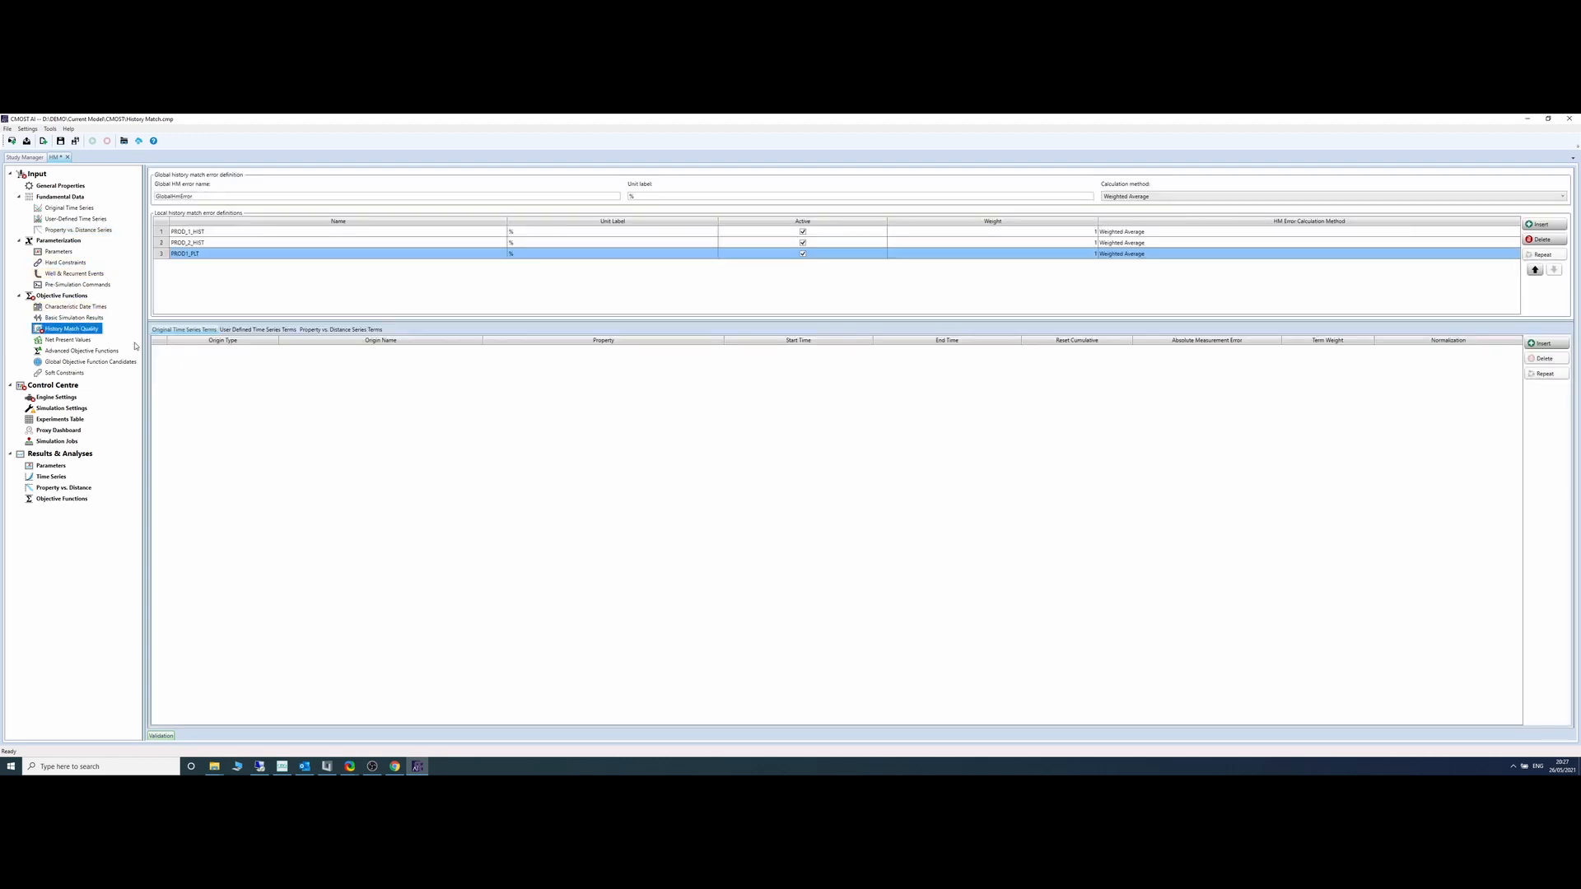
click(367, 330)
click(313, 363)
click(314, 366)
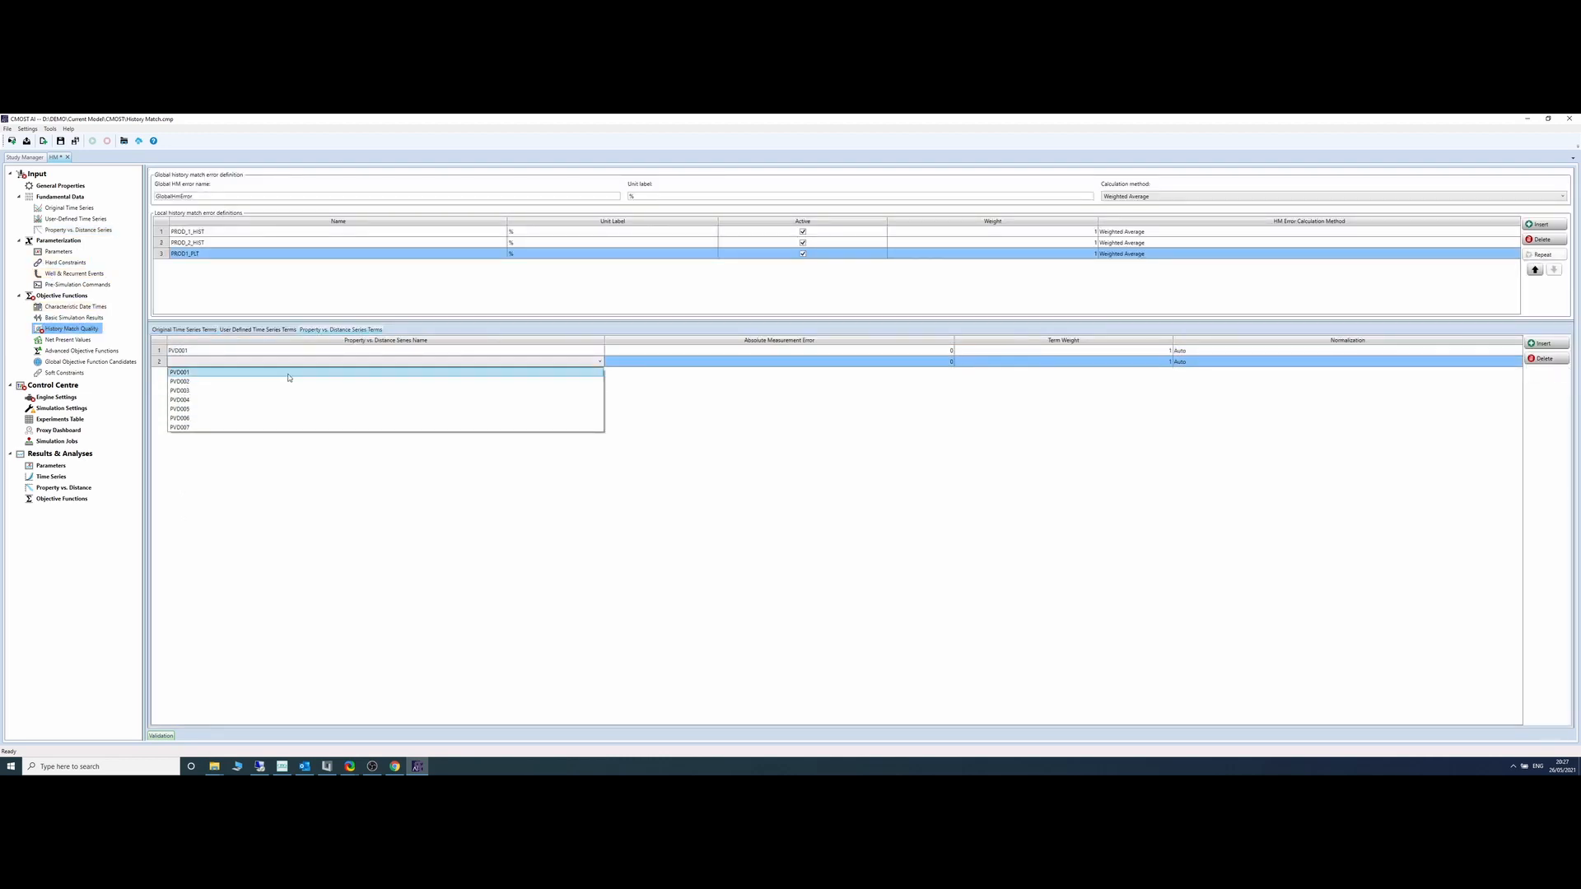
click(236, 387)
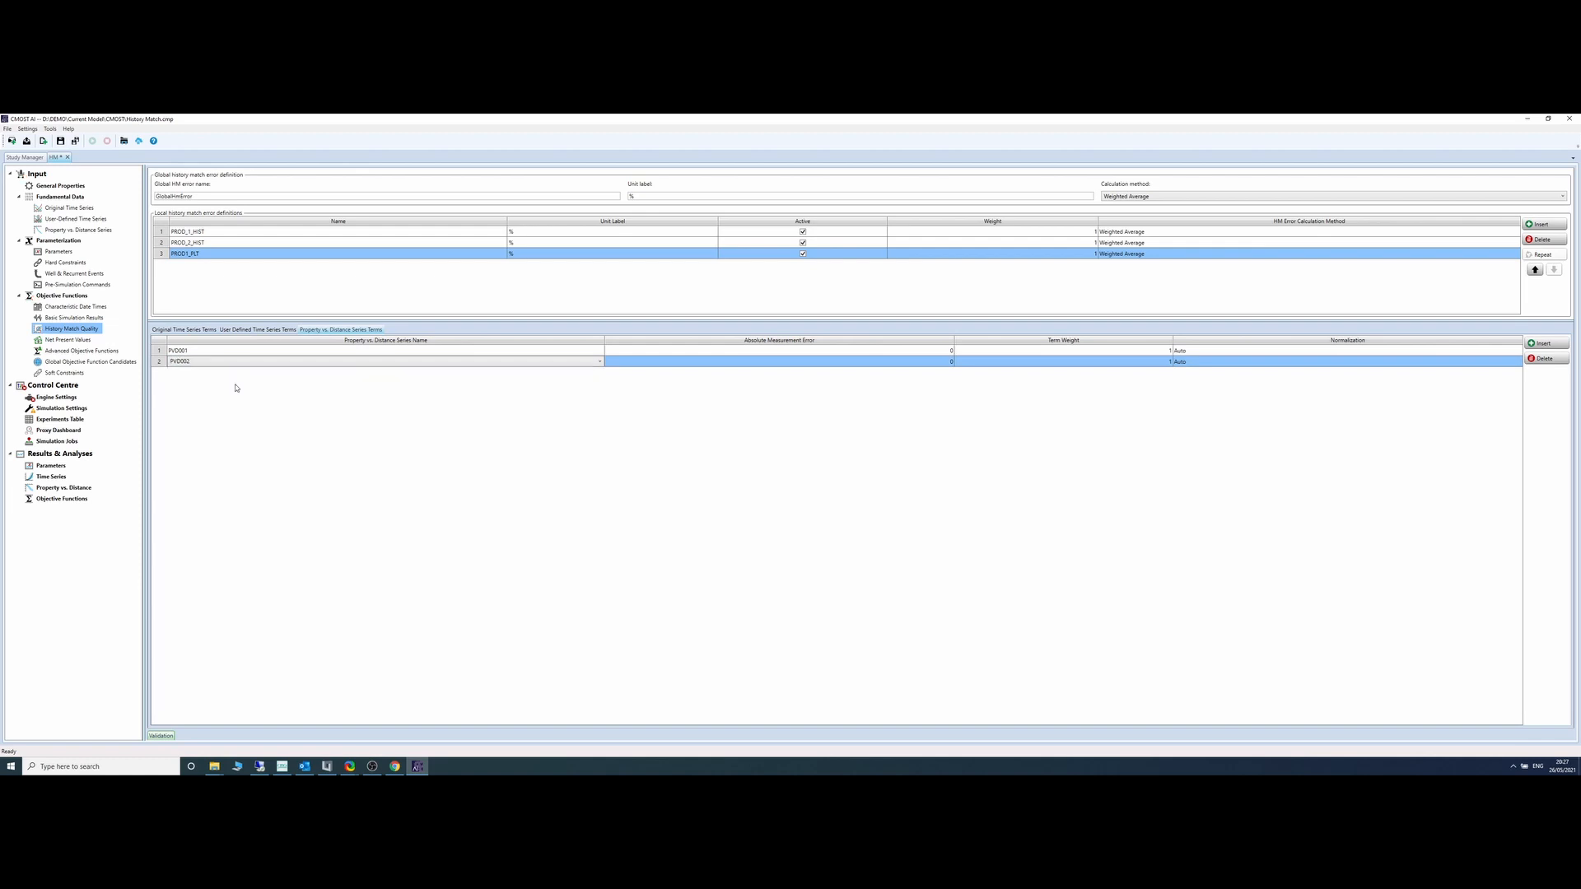
Step: Add two more property vs. distance terms to PROD1_PLT, using the series PVD003 and PVD004
click(1544, 343)
click(404, 373)
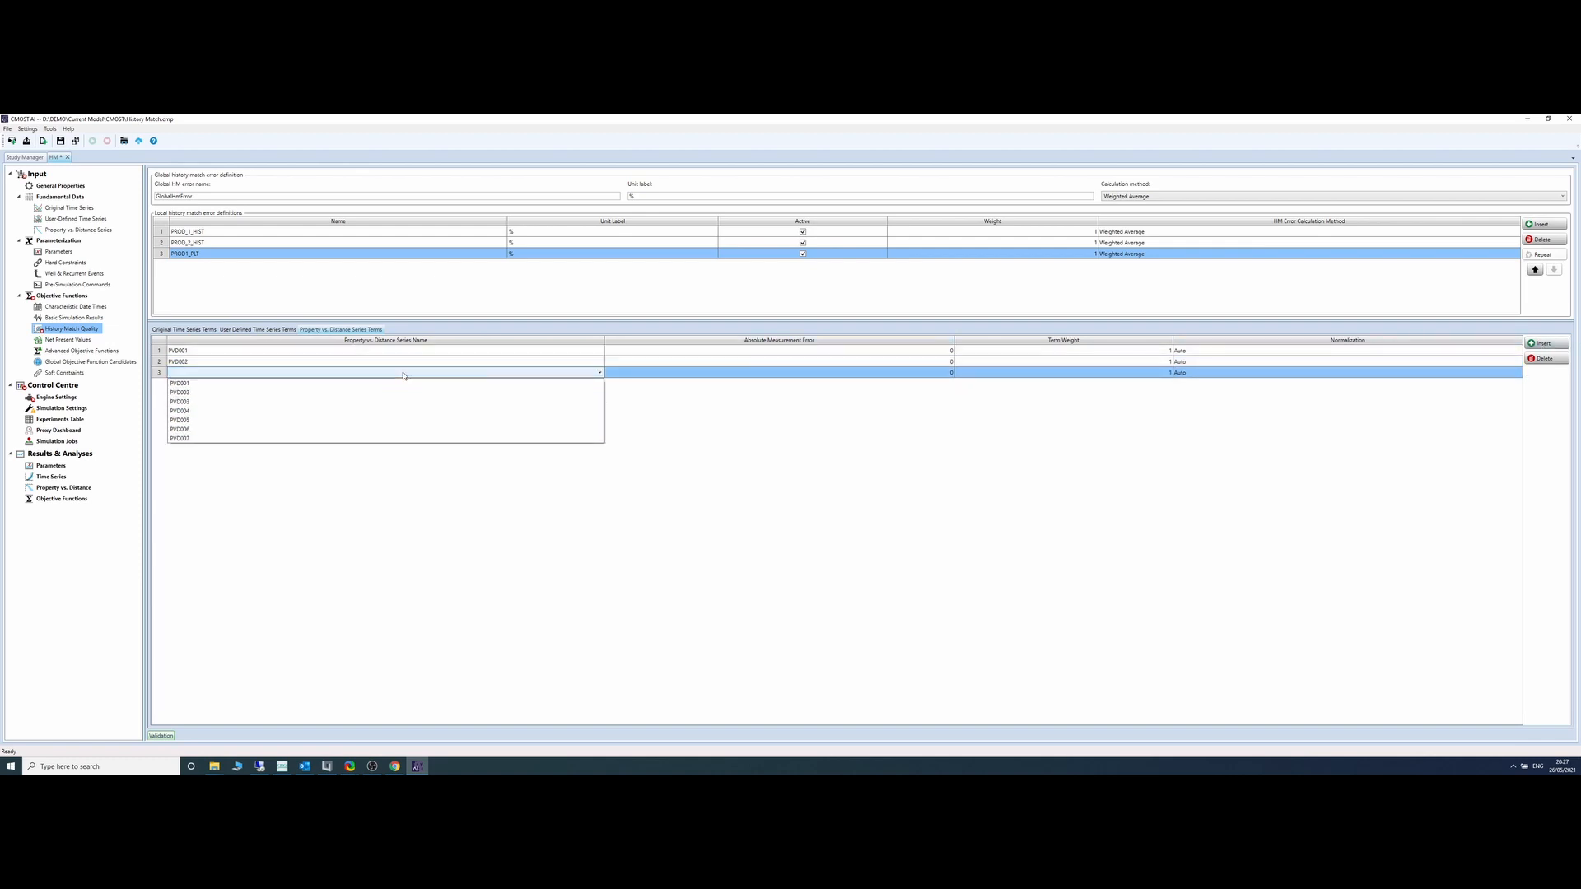
click(293, 402)
click(1540, 344)
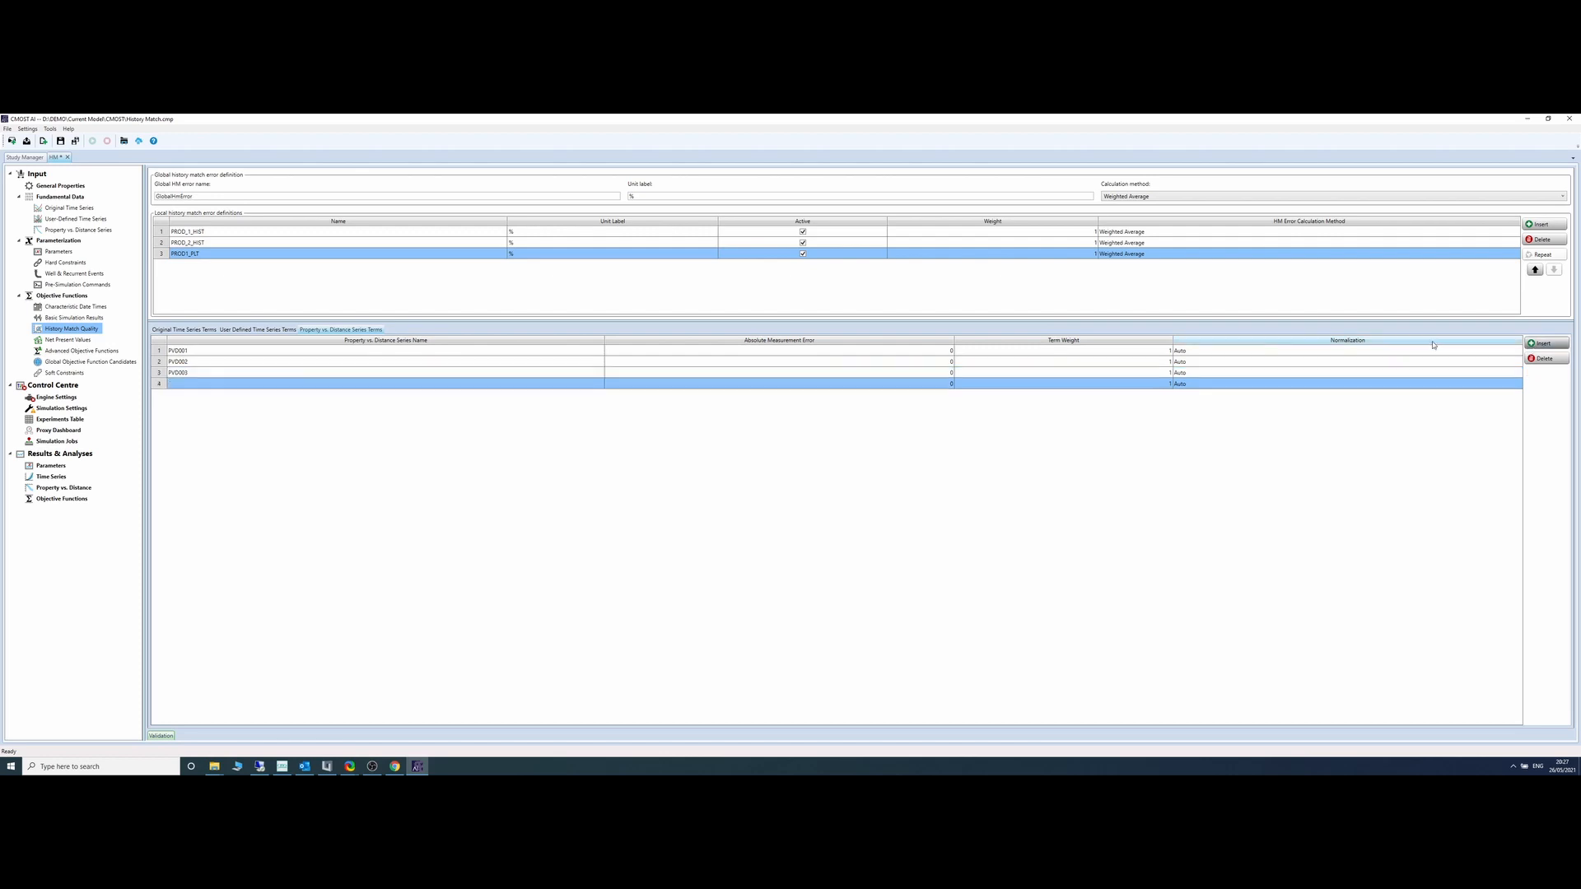
click(327, 383)
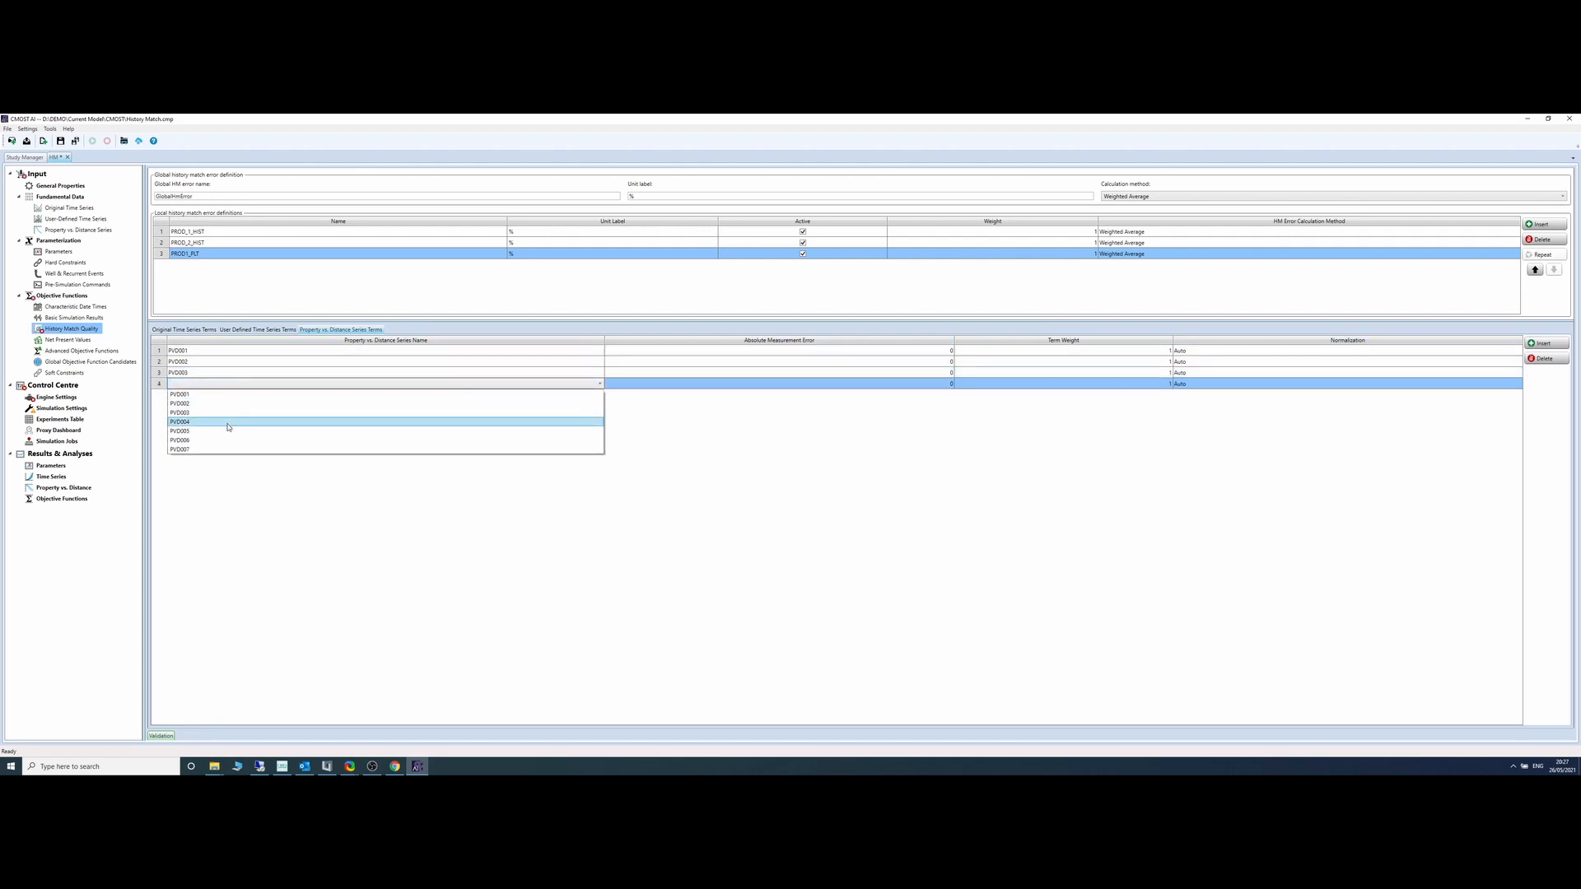
click(228, 424)
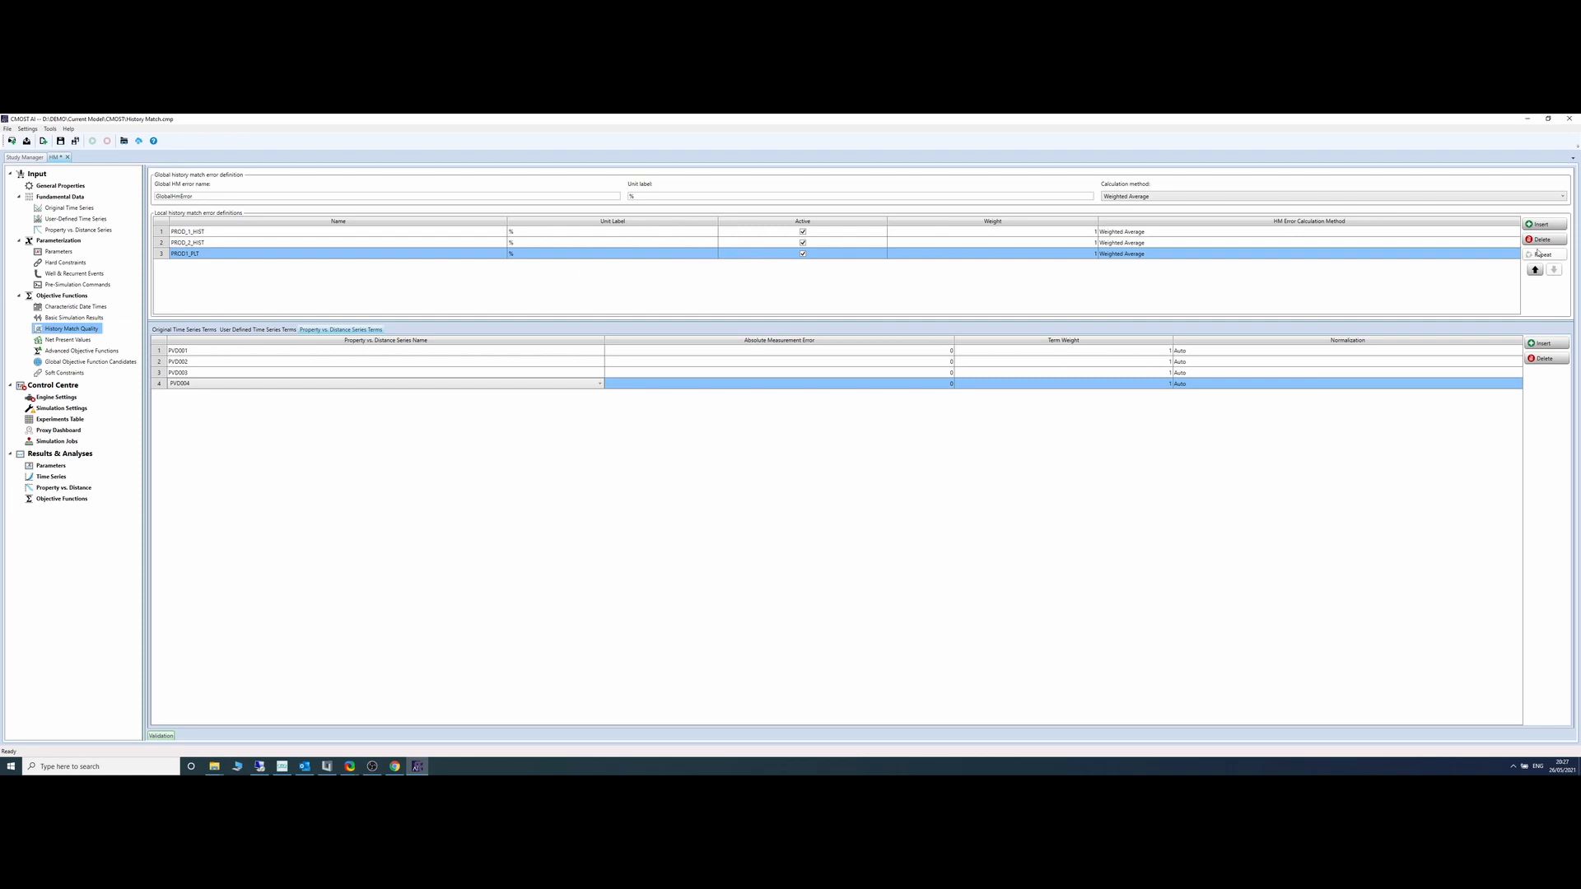
click(723, 292)
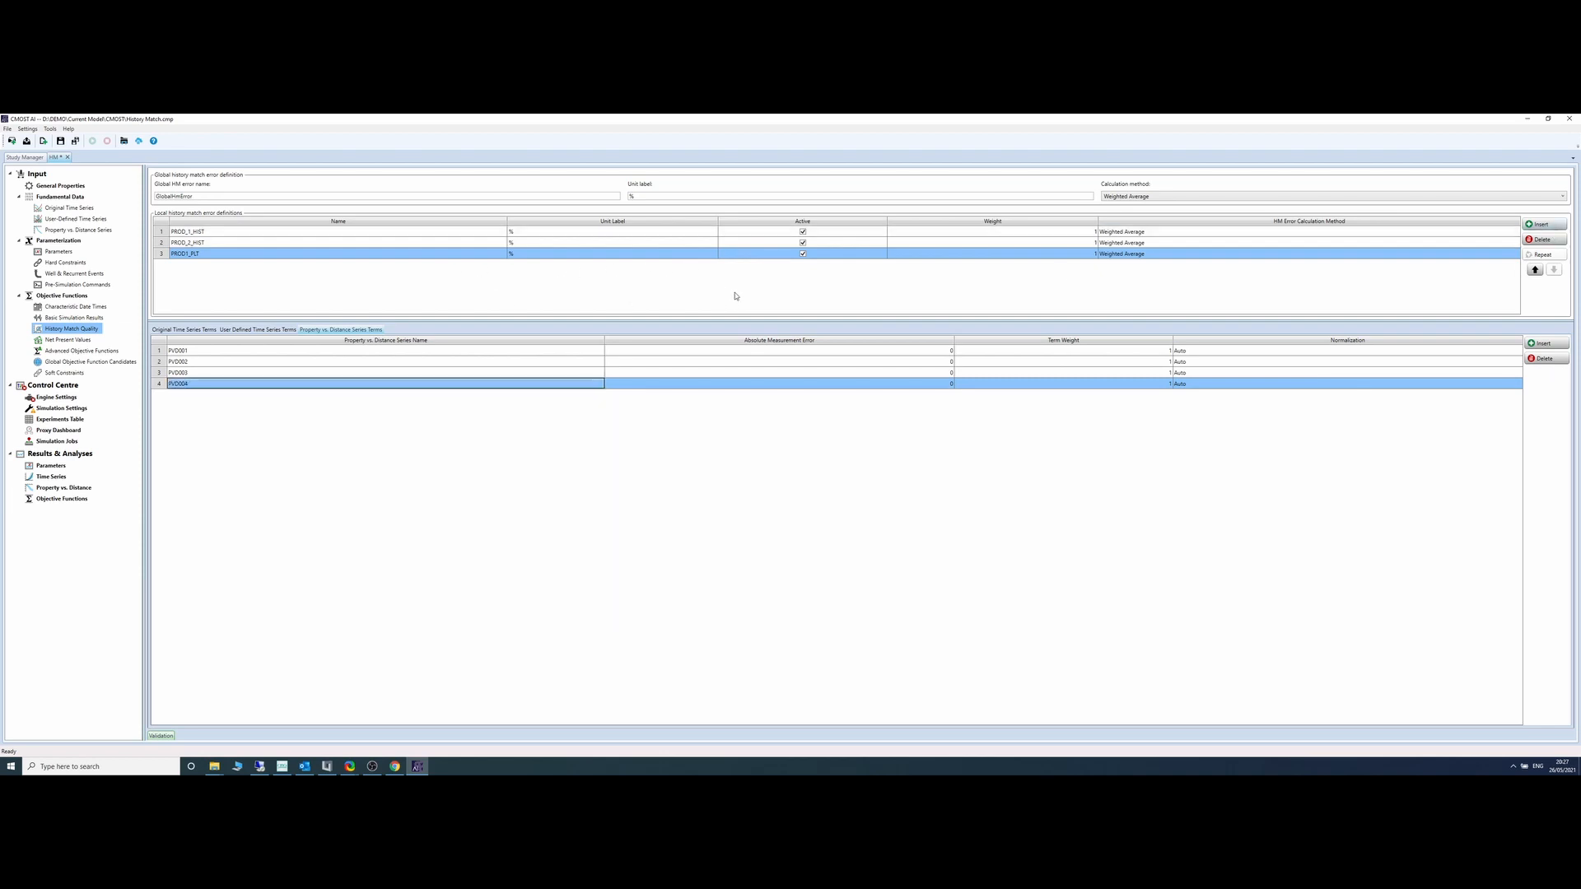
Step: Add a fourth local history match error named PROD2_WELL_Press
click(1548, 227)
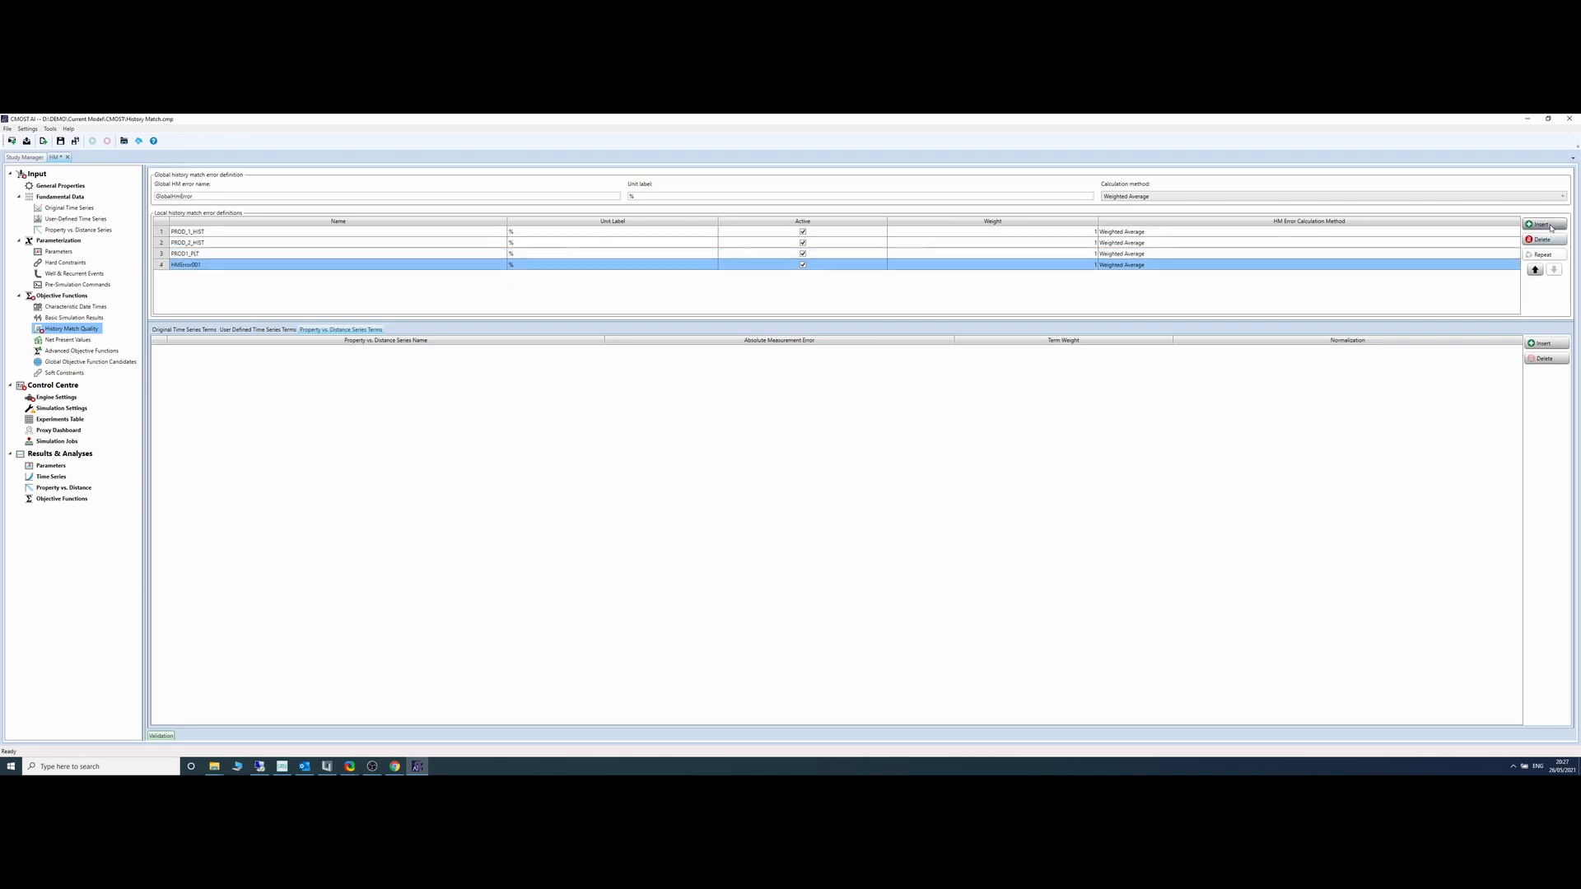
click(352, 265)
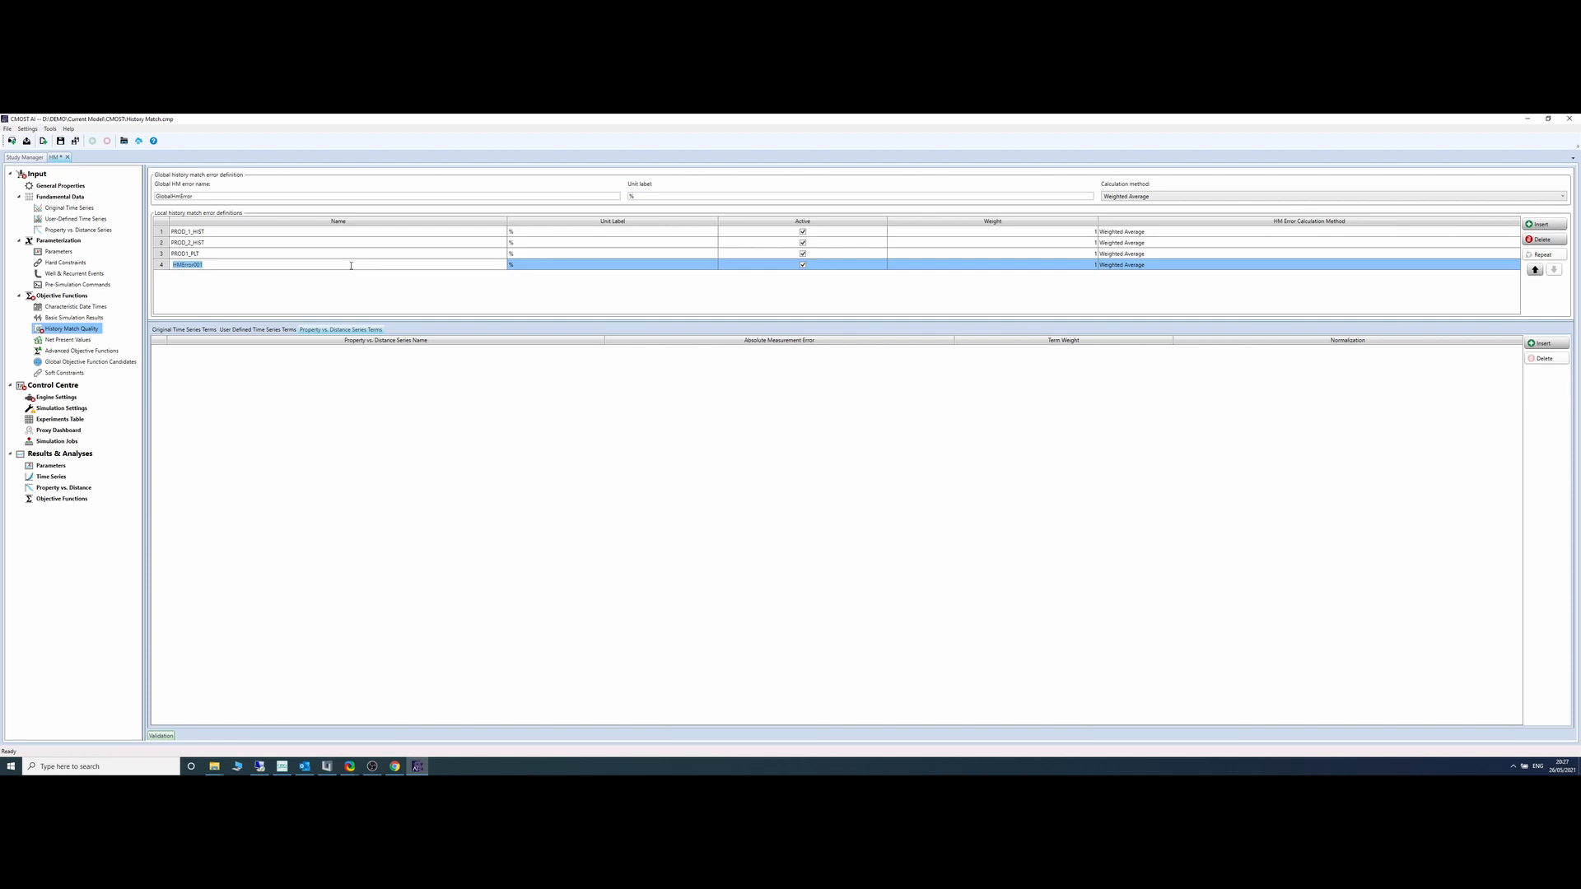
text(PROD2_WELL_Press)
click(352, 268)
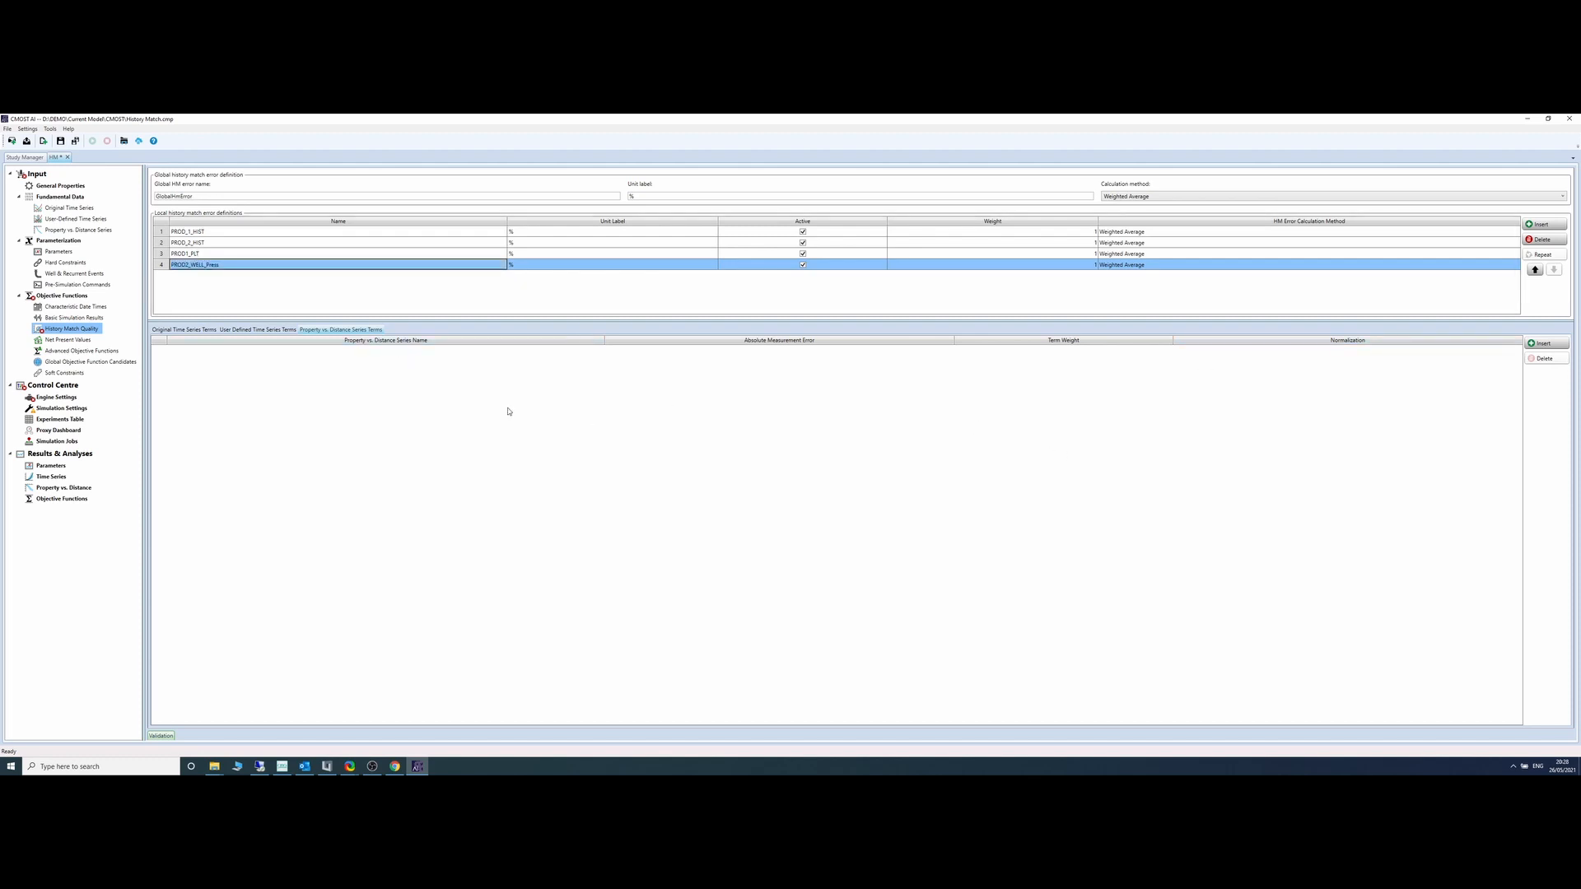
Step: Add two property vs. distance terms to PROD2_WELL_Press, using the series PVD005 and PVD006
click(1544, 343)
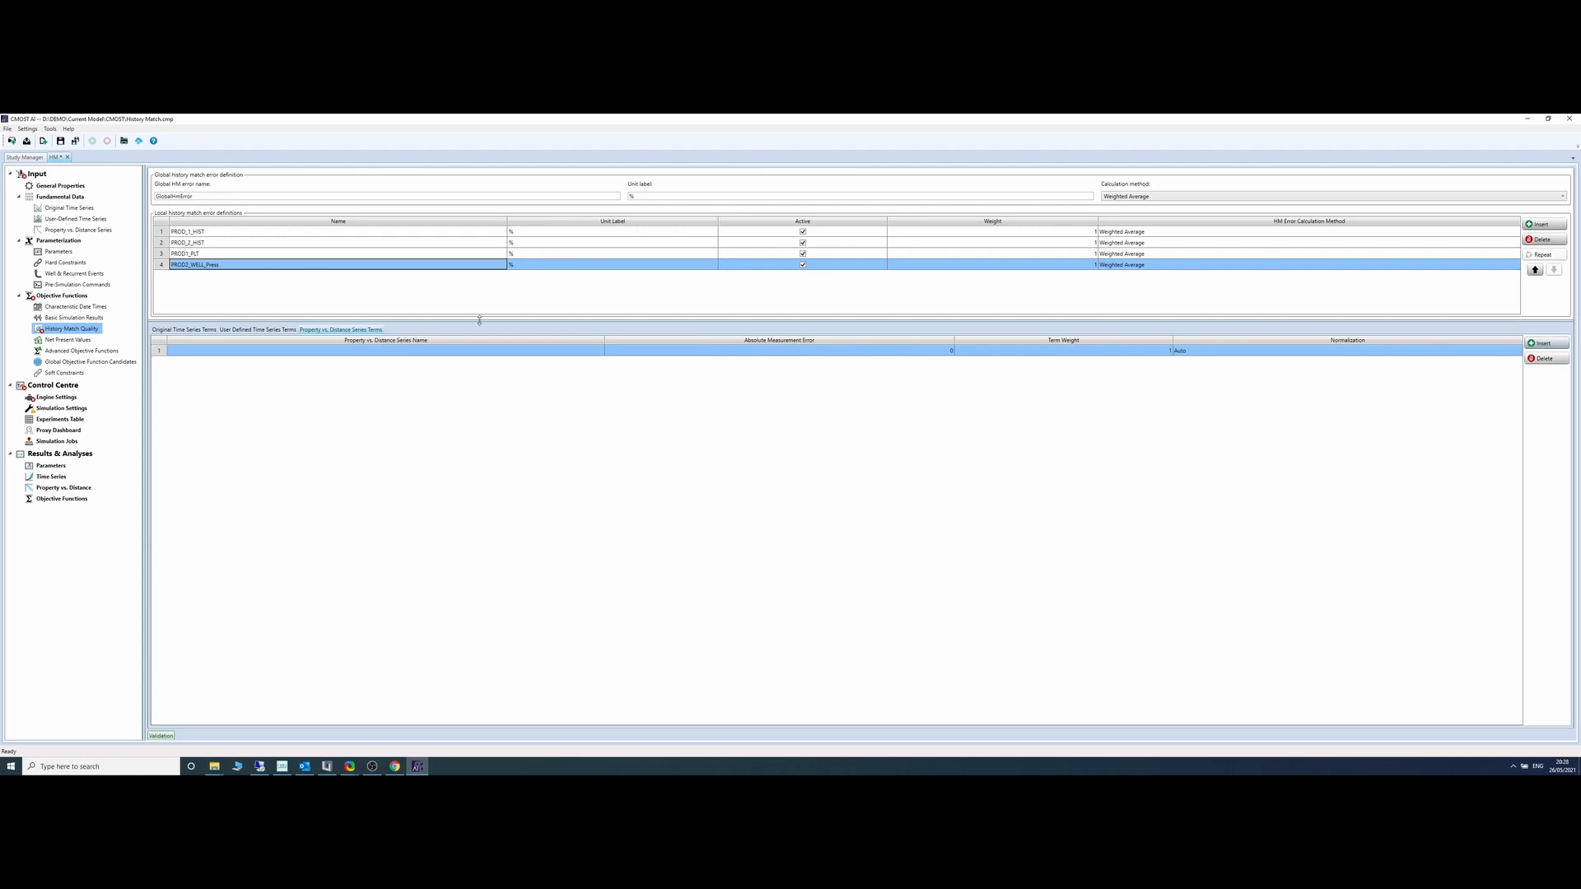
click(213, 350)
click(214, 351)
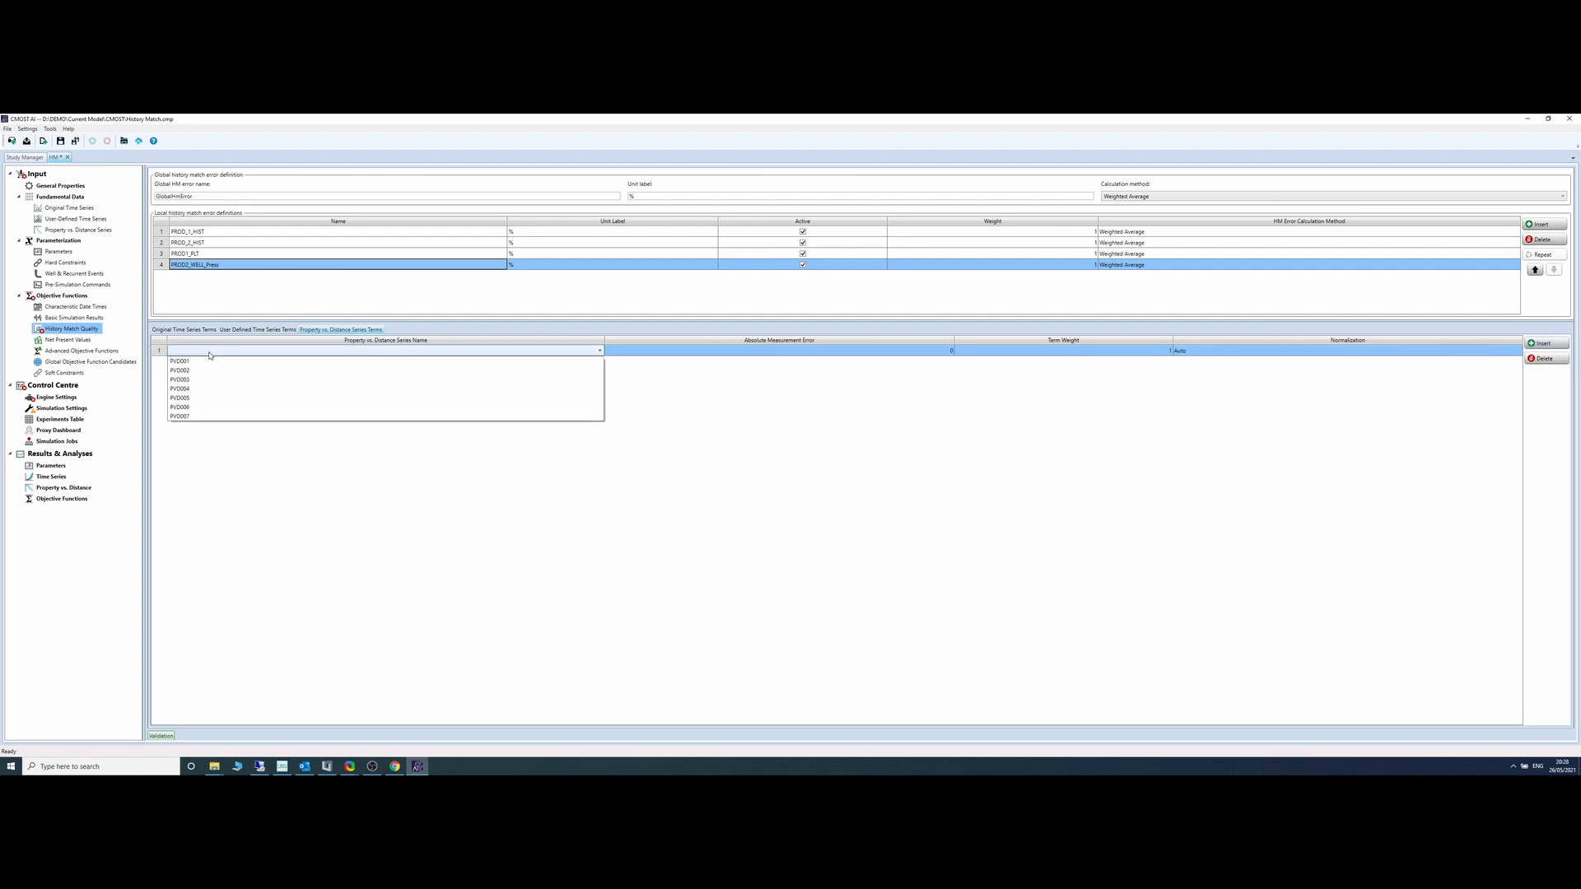
click(205, 398)
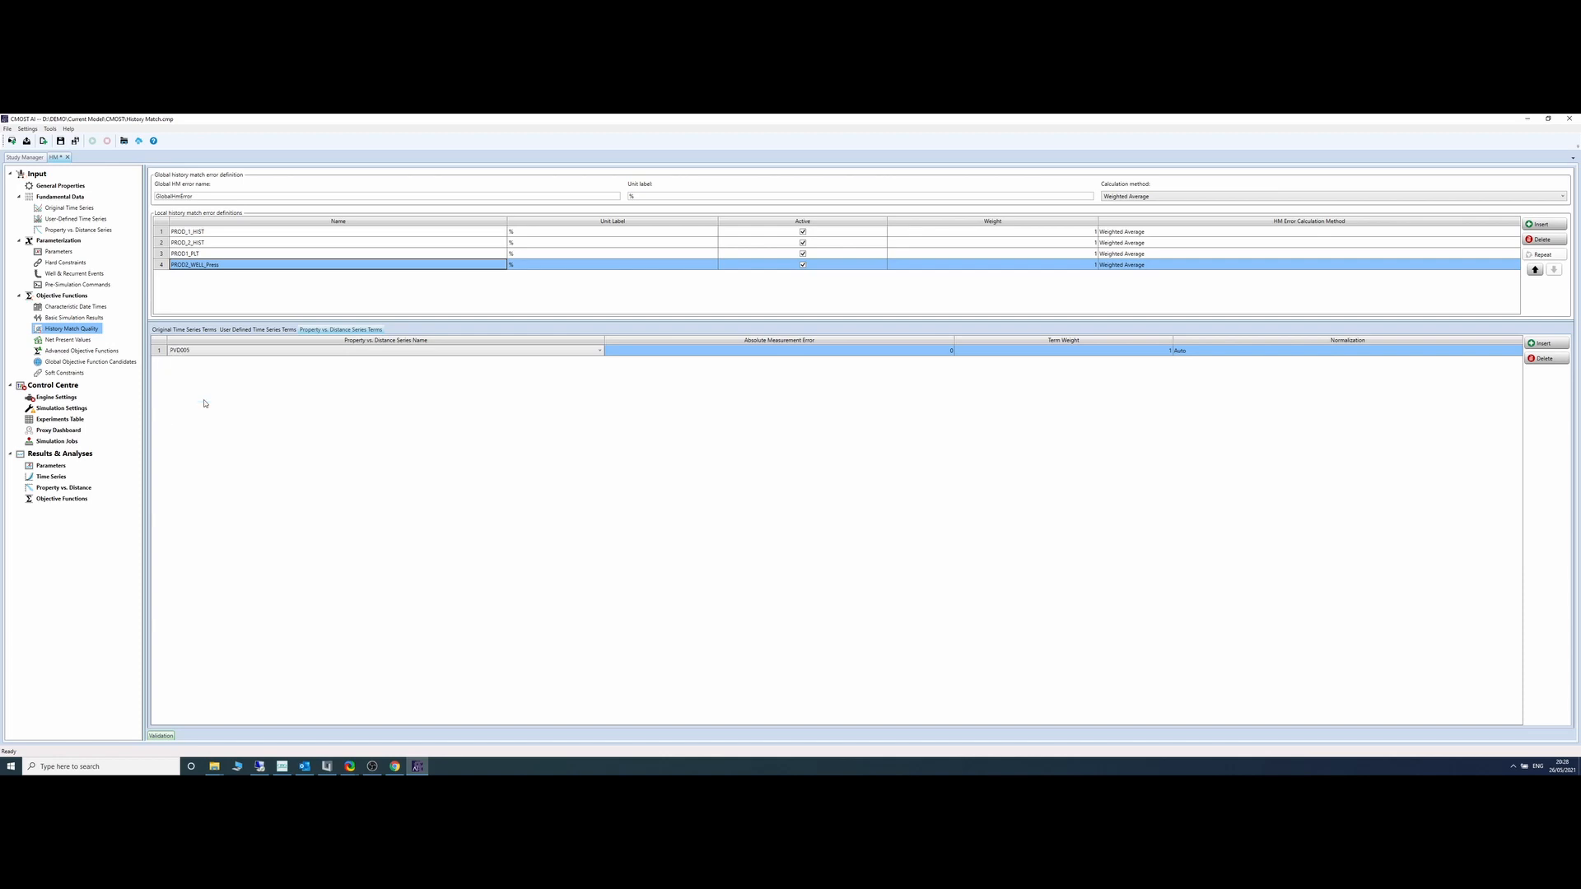
click(1536, 345)
click(470, 362)
click(470, 362)
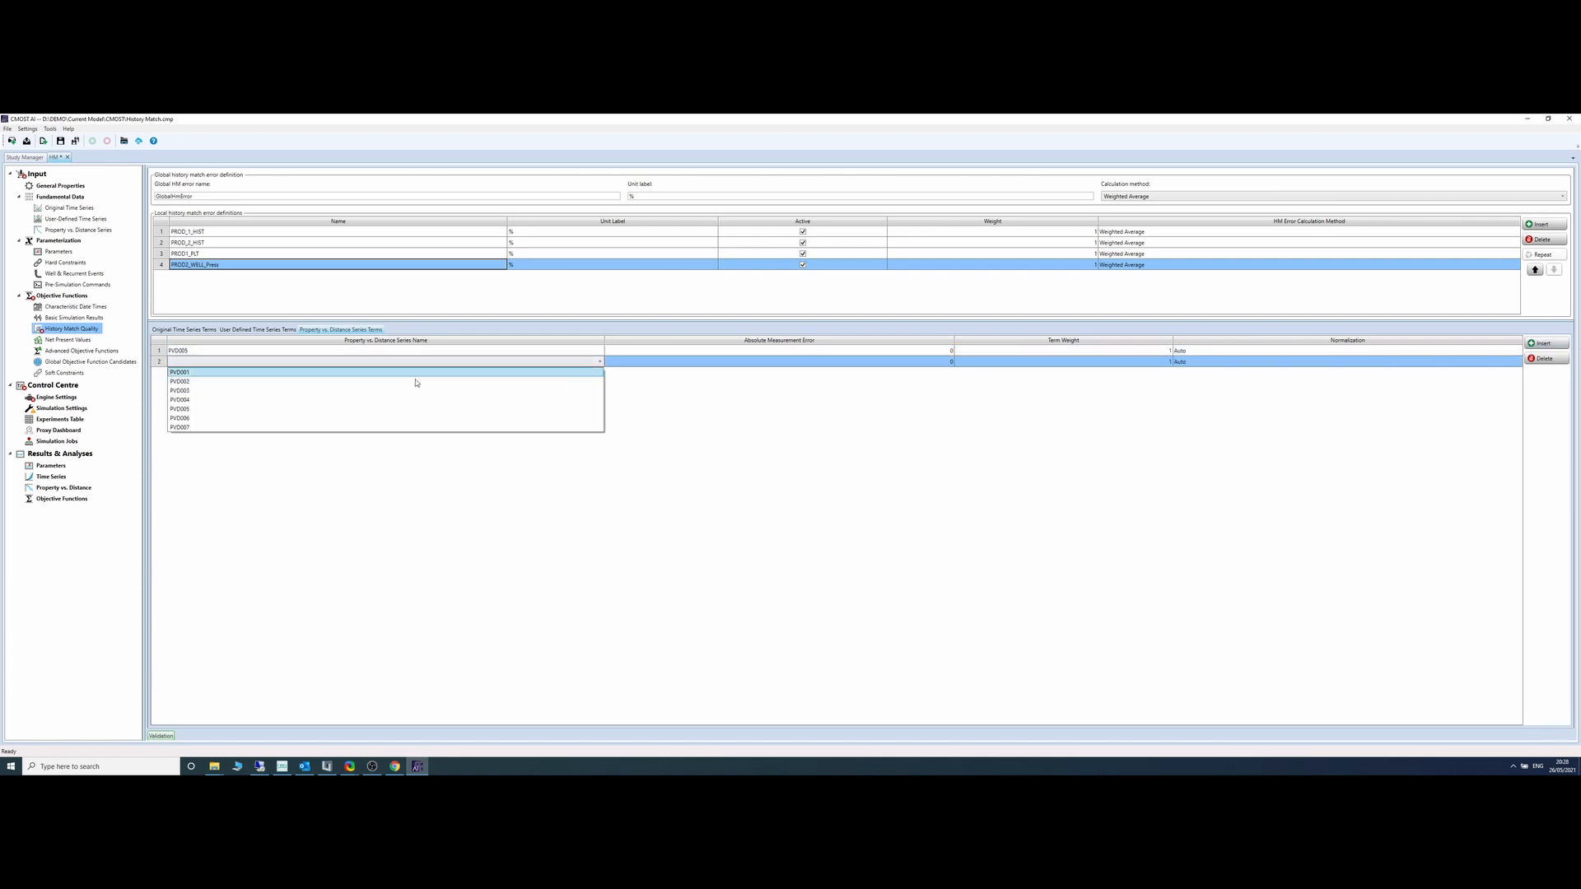
click(317, 418)
Step: Add a third property vs. distance term to PROD2_WELL_Press, using the series PVD007
click(1536, 344)
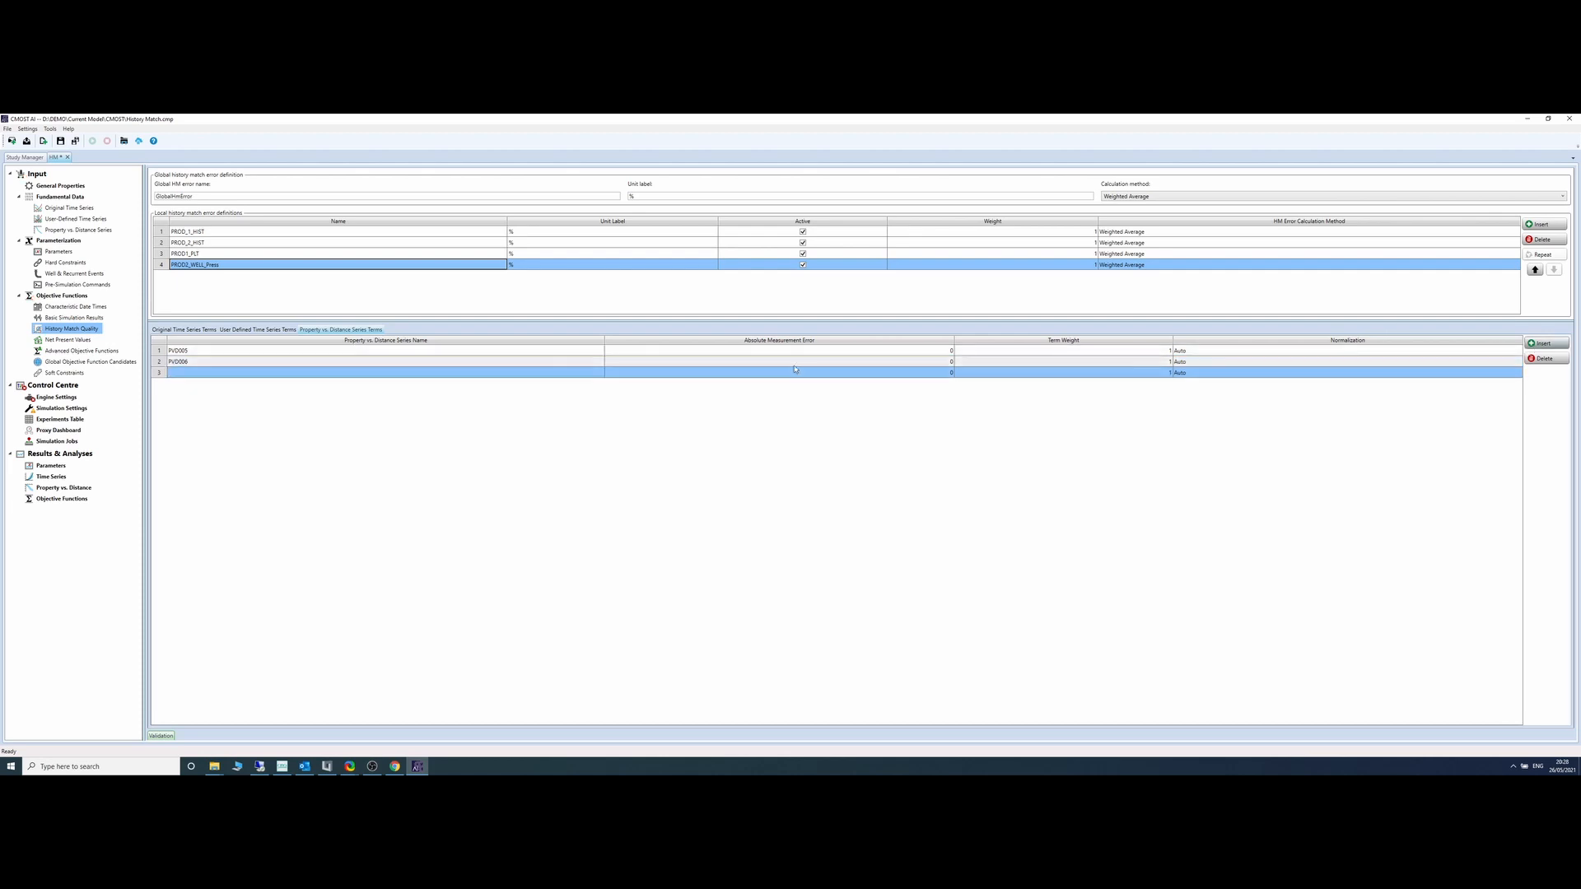
click(354, 372)
click(354, 372)
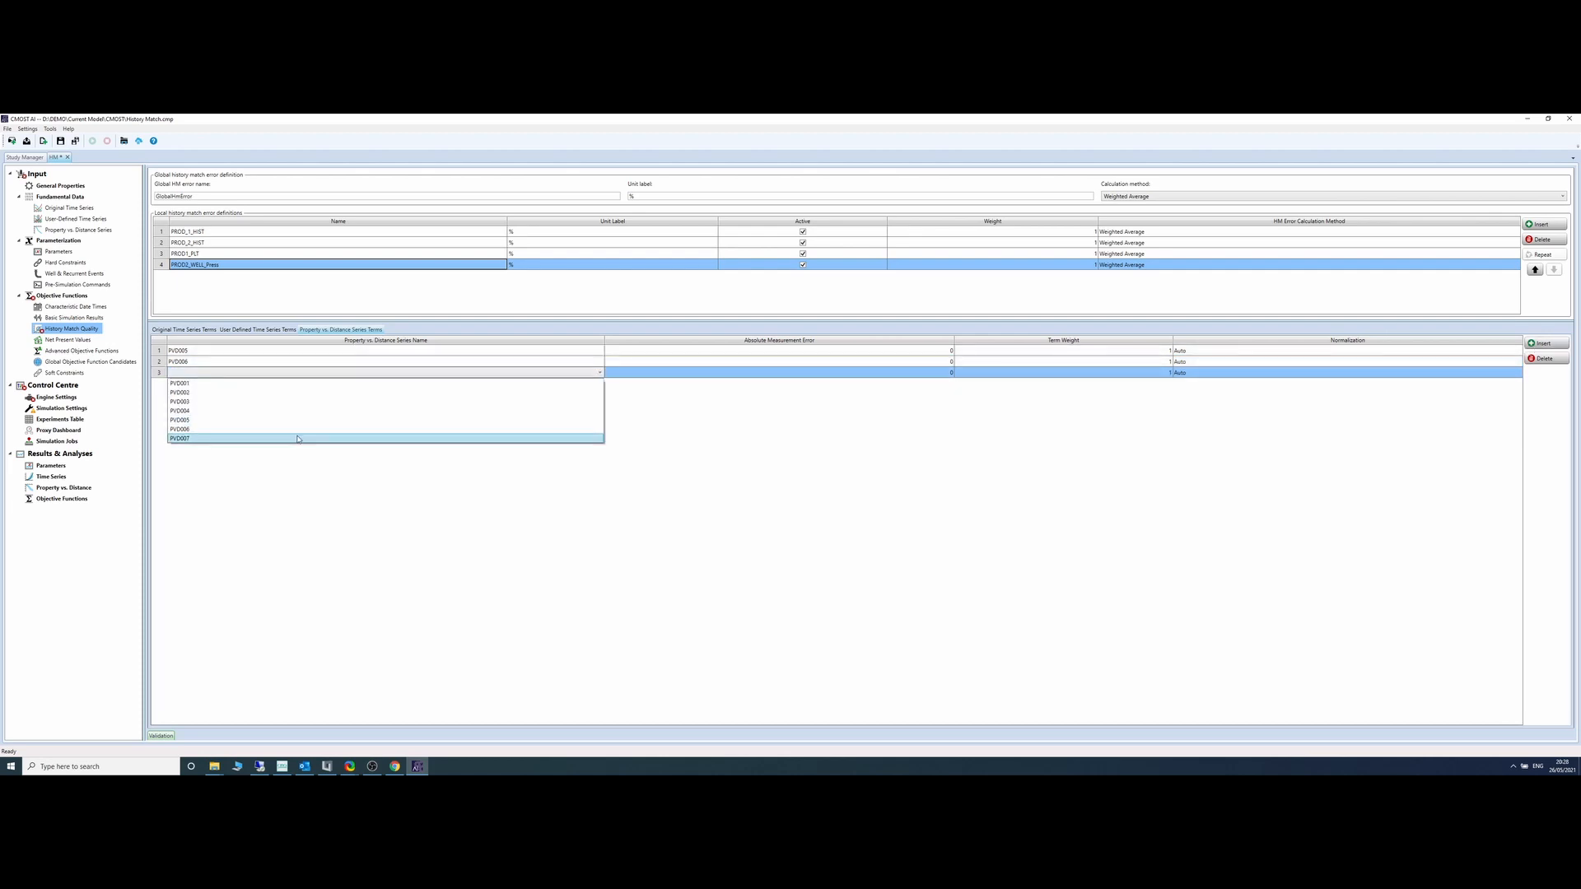
click(297, 438)
Step: Check the PROD-2 well pressure series plot and review the property vs. distance terms assigned to PROD2_WELL_Press
click(79, 230)
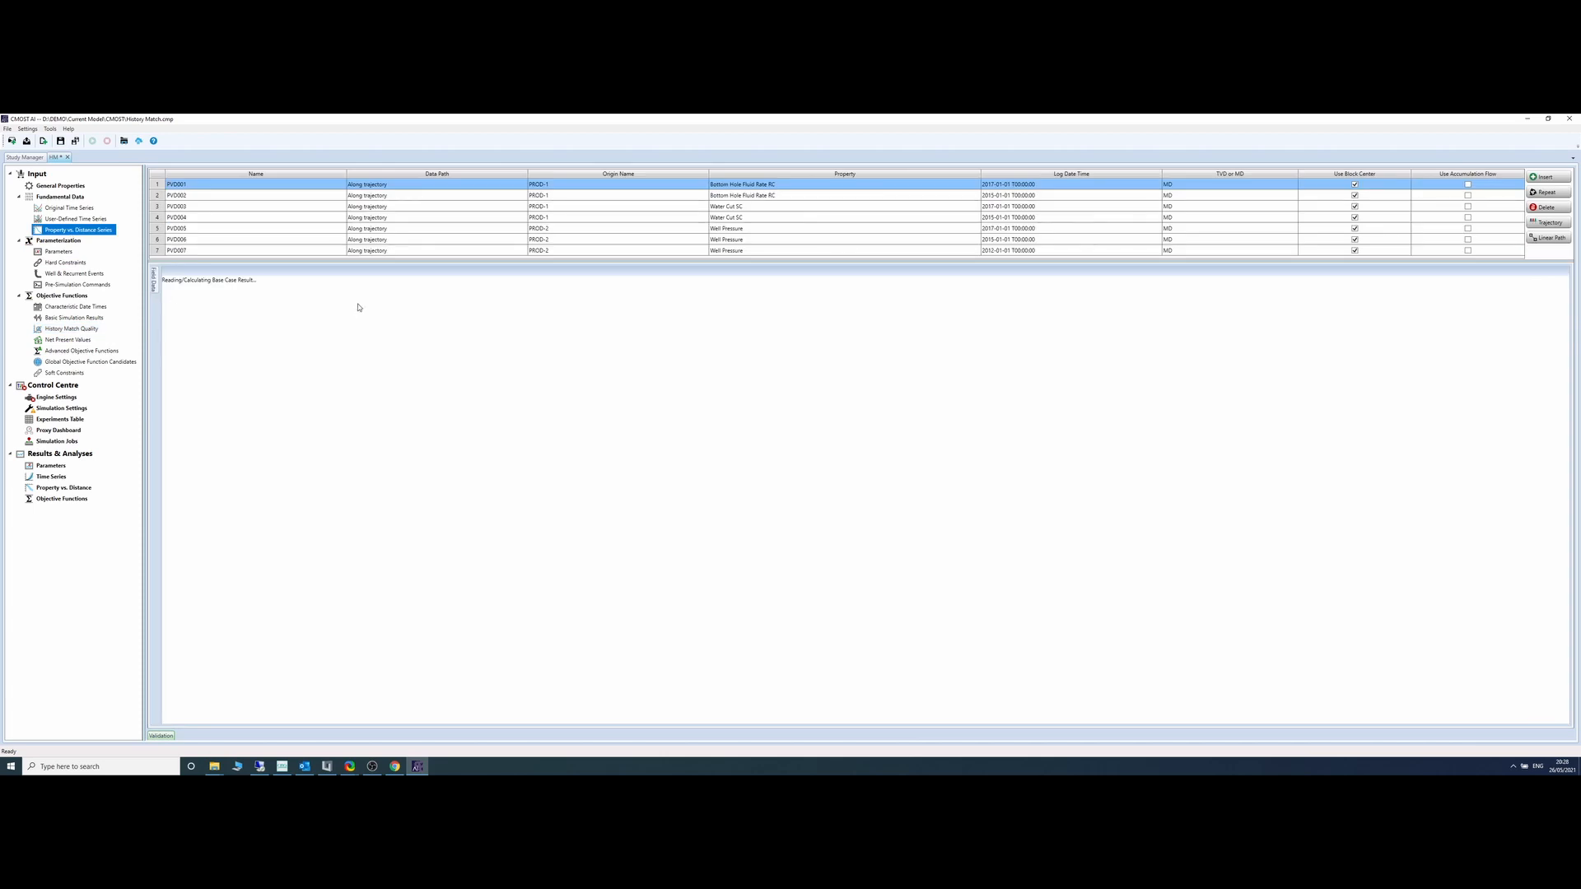
click(229, 233)
click(229, 233)
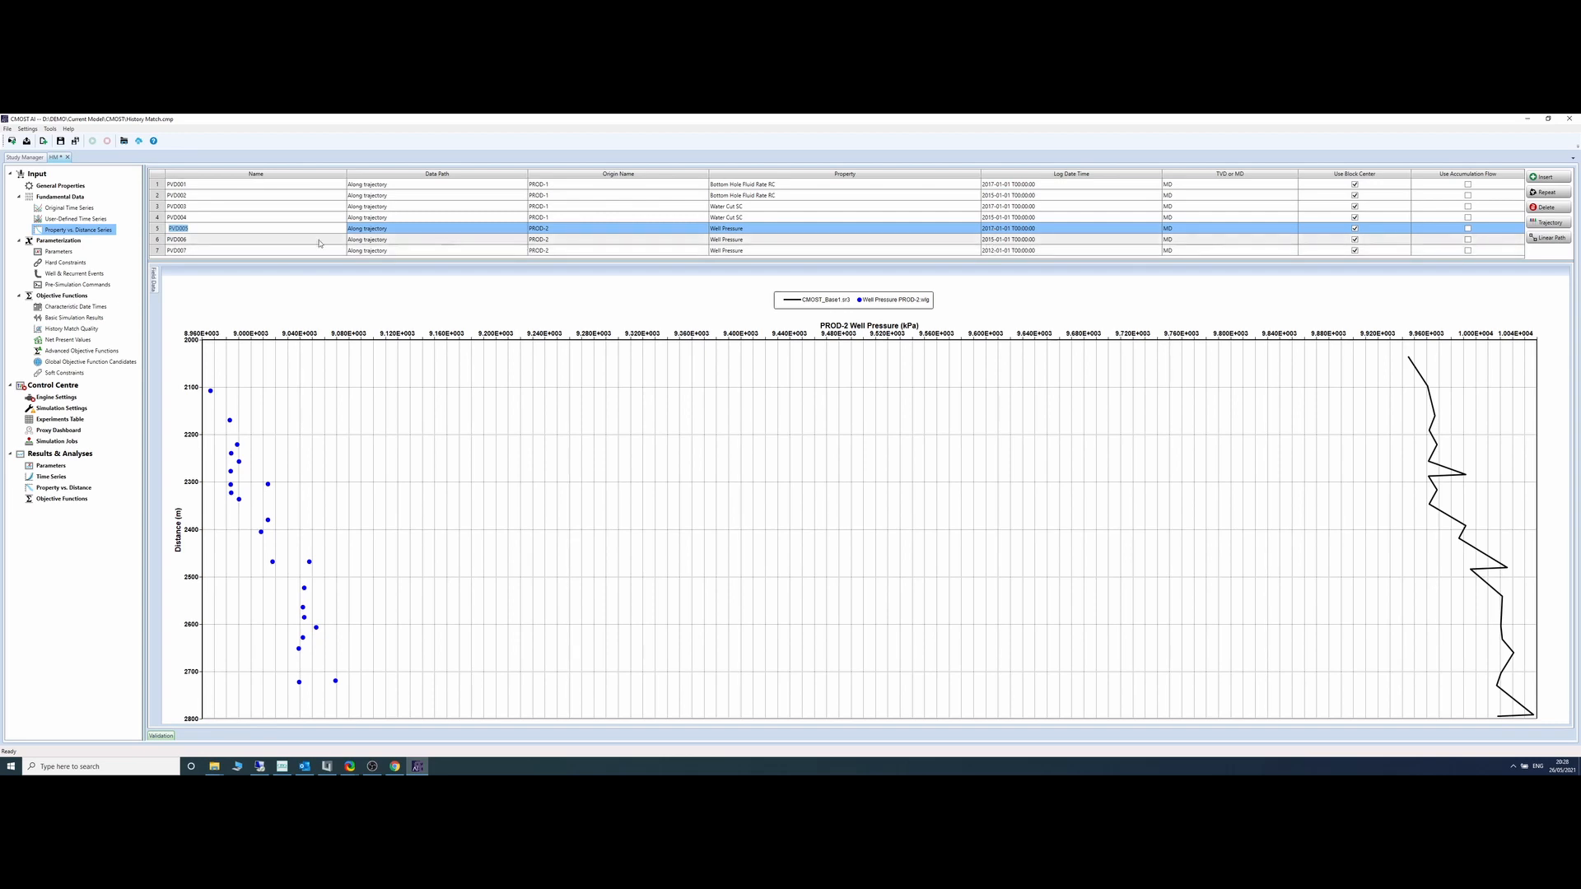
click(59, 251)
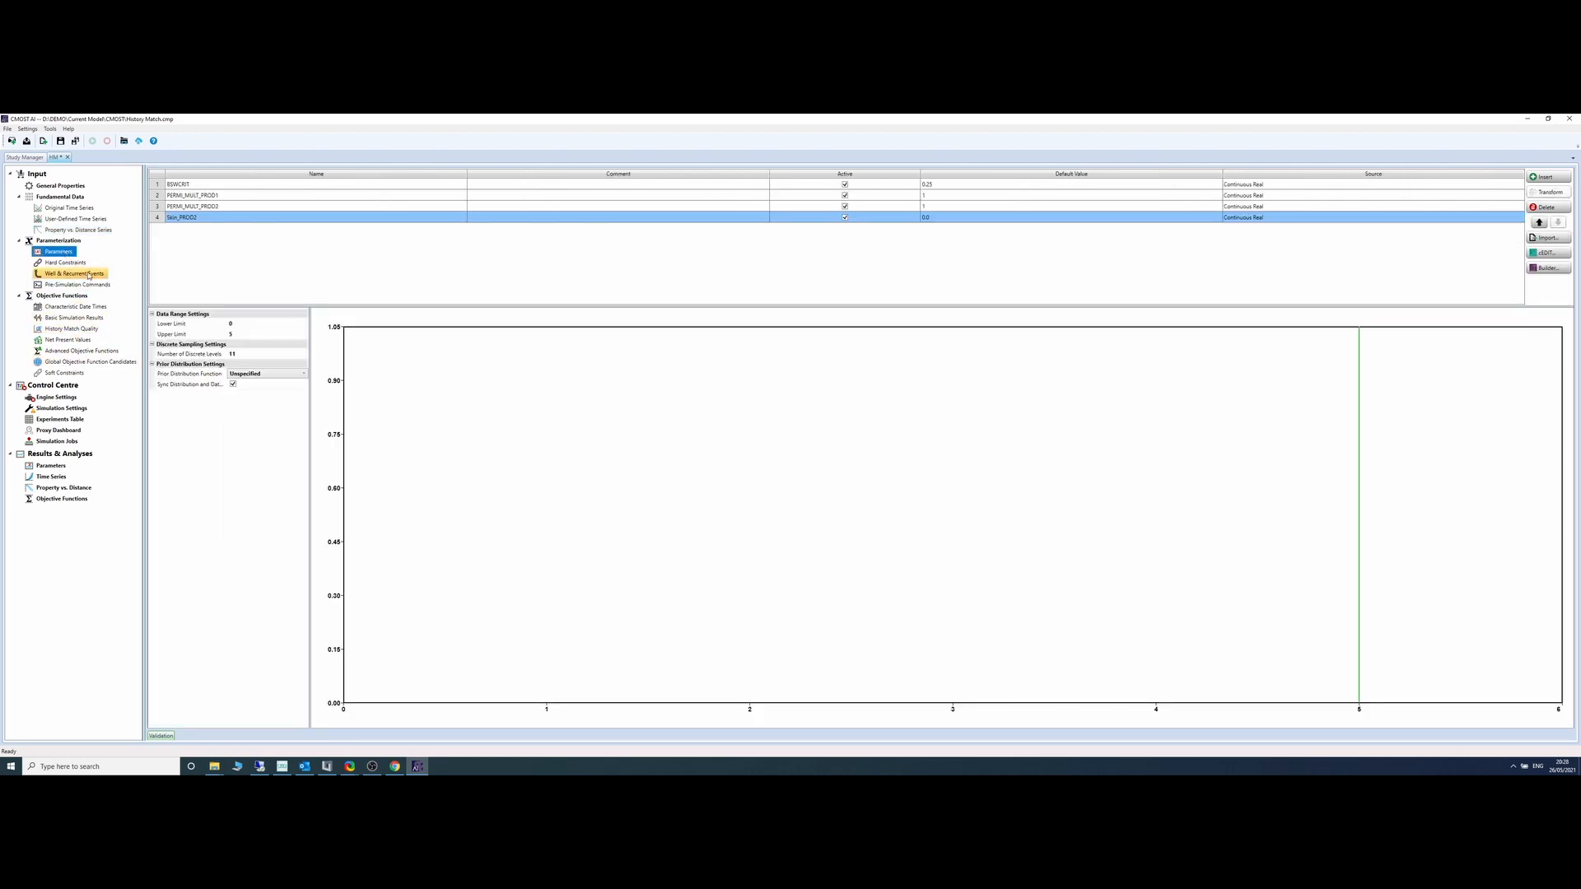
click(72, 329)
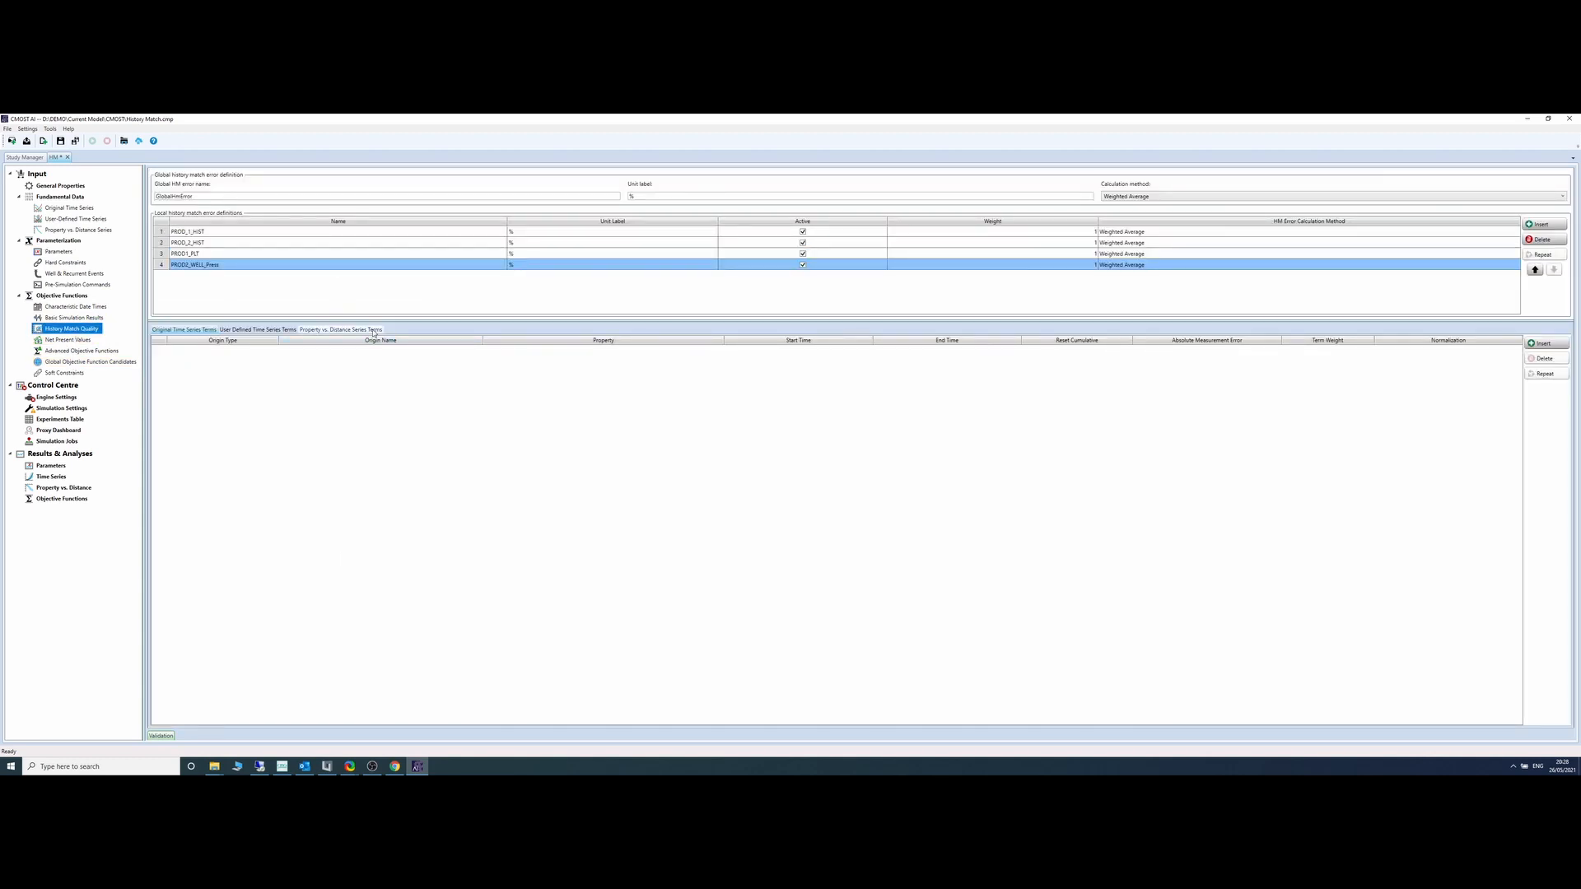
click(354, 330)
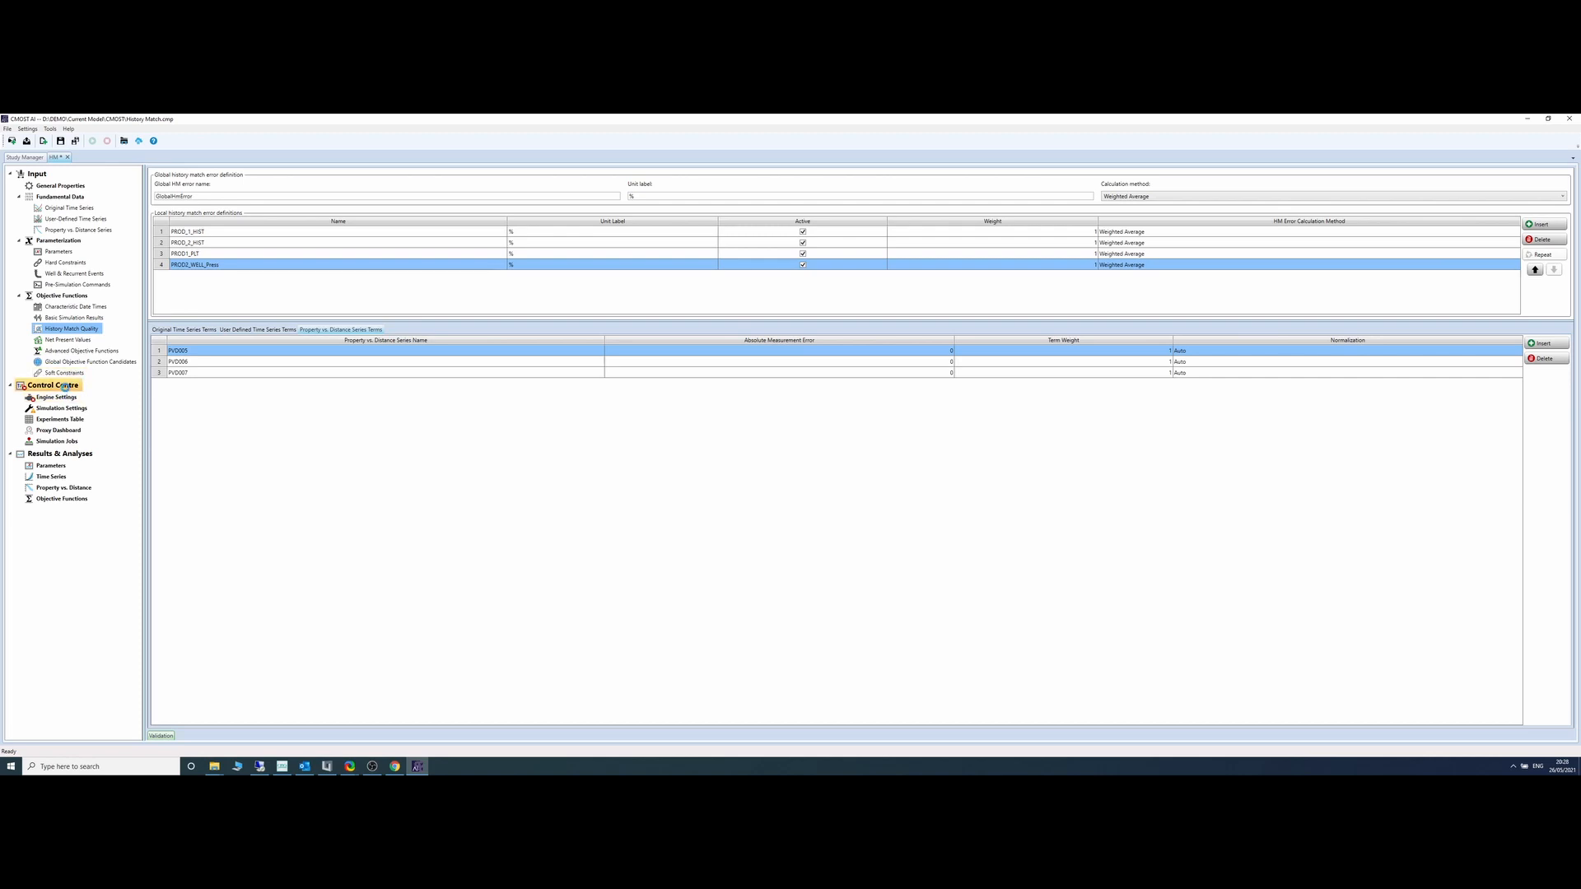
Step: Configure the engine as CMG DECE with GlobalHmError as the global objective function and 150 total experiments
click(67, 389)
click(65, 399)
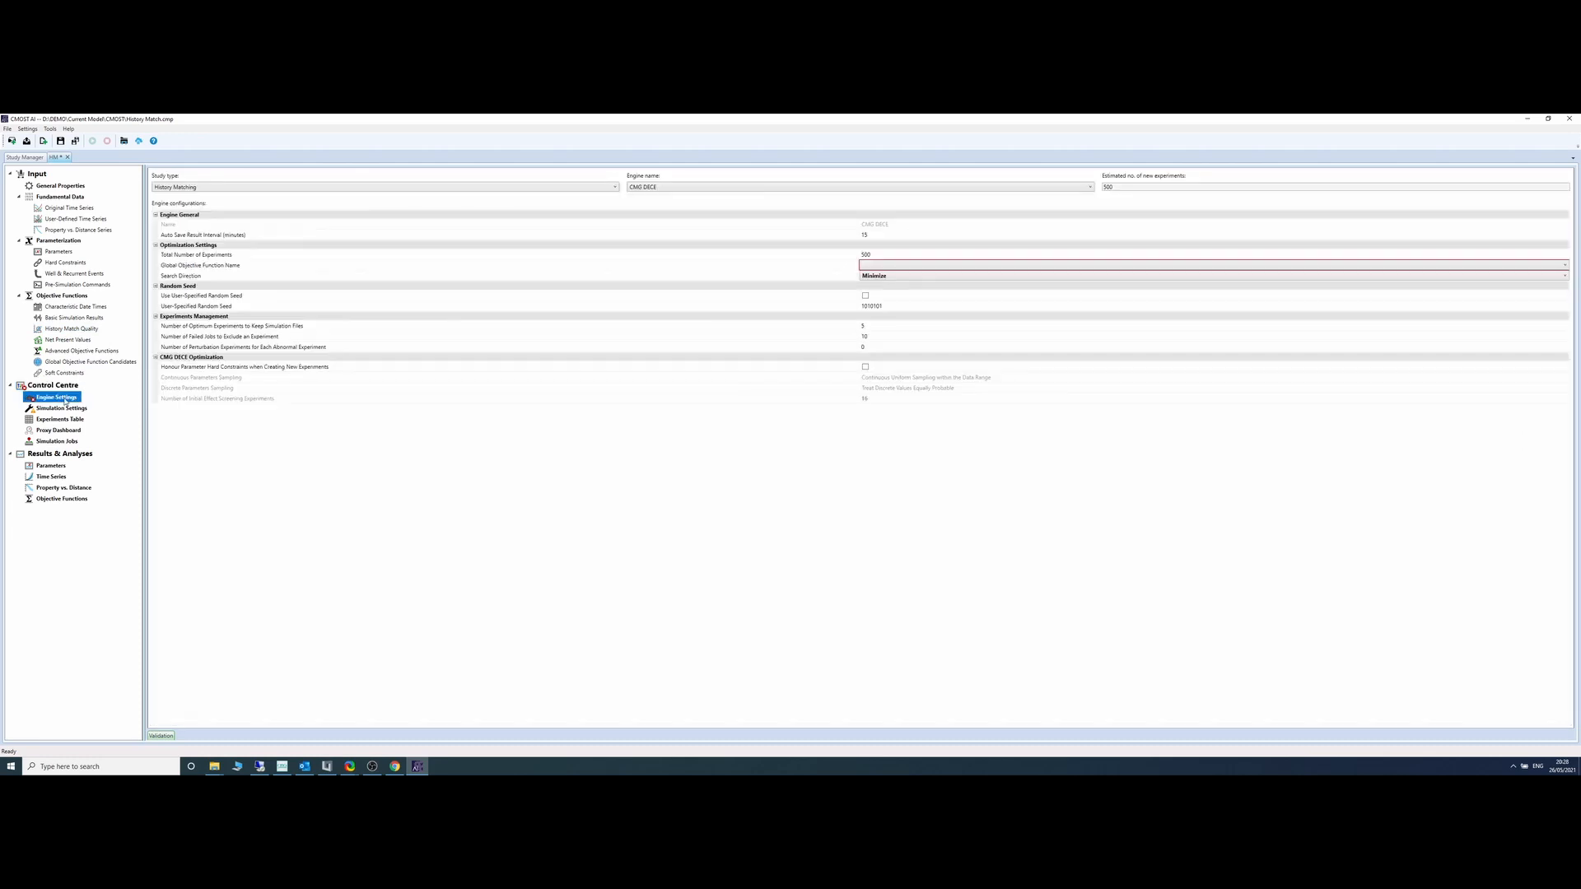
click(637, 190)
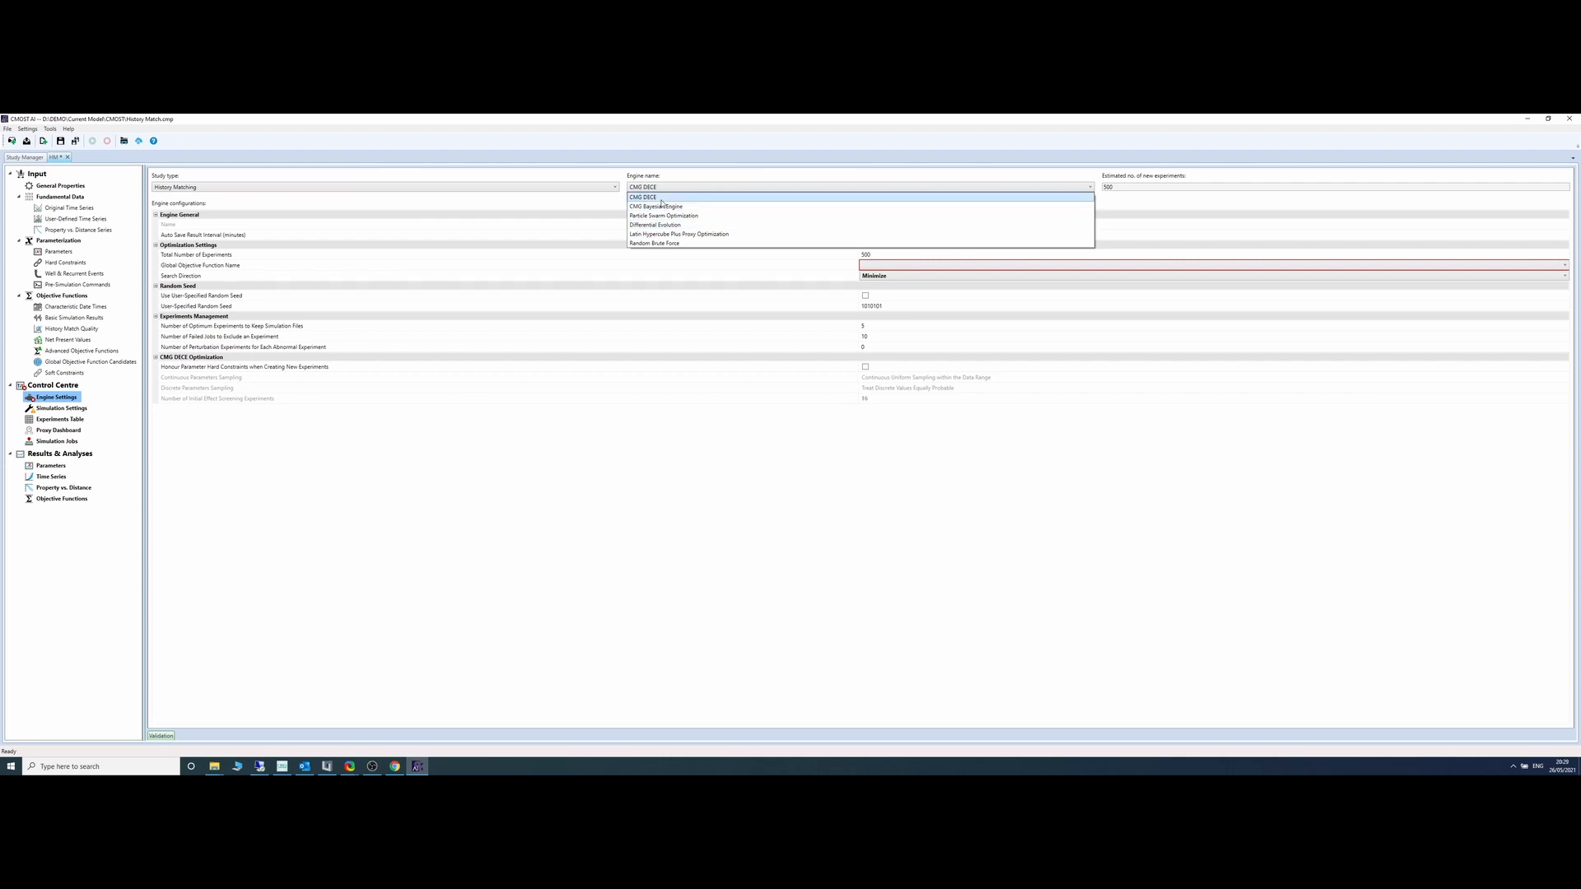
click(659, 197)
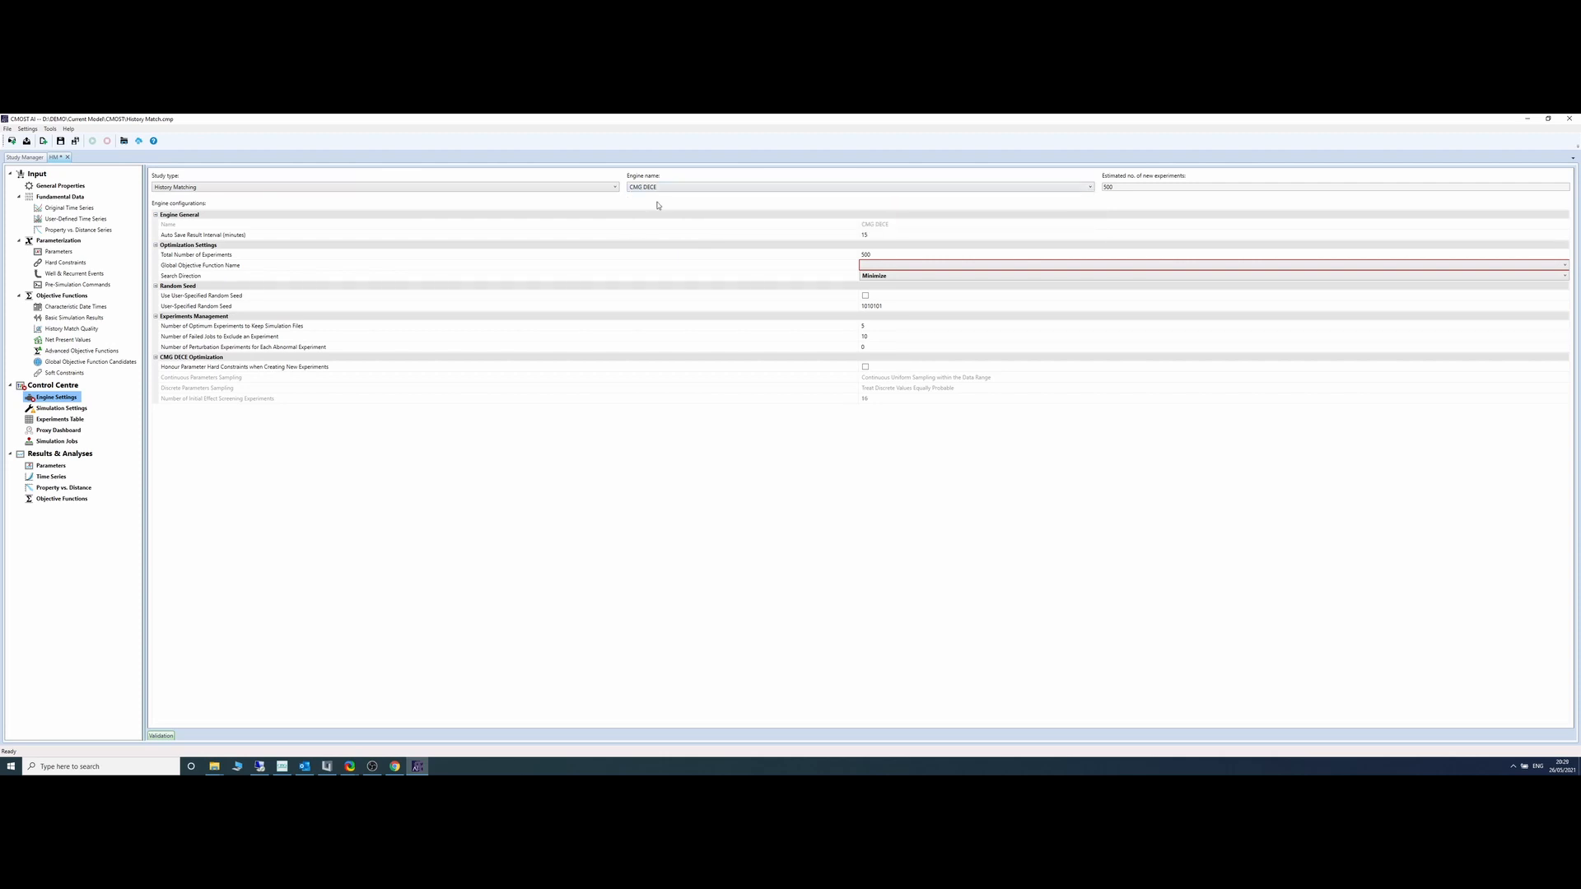
click(883, 265)
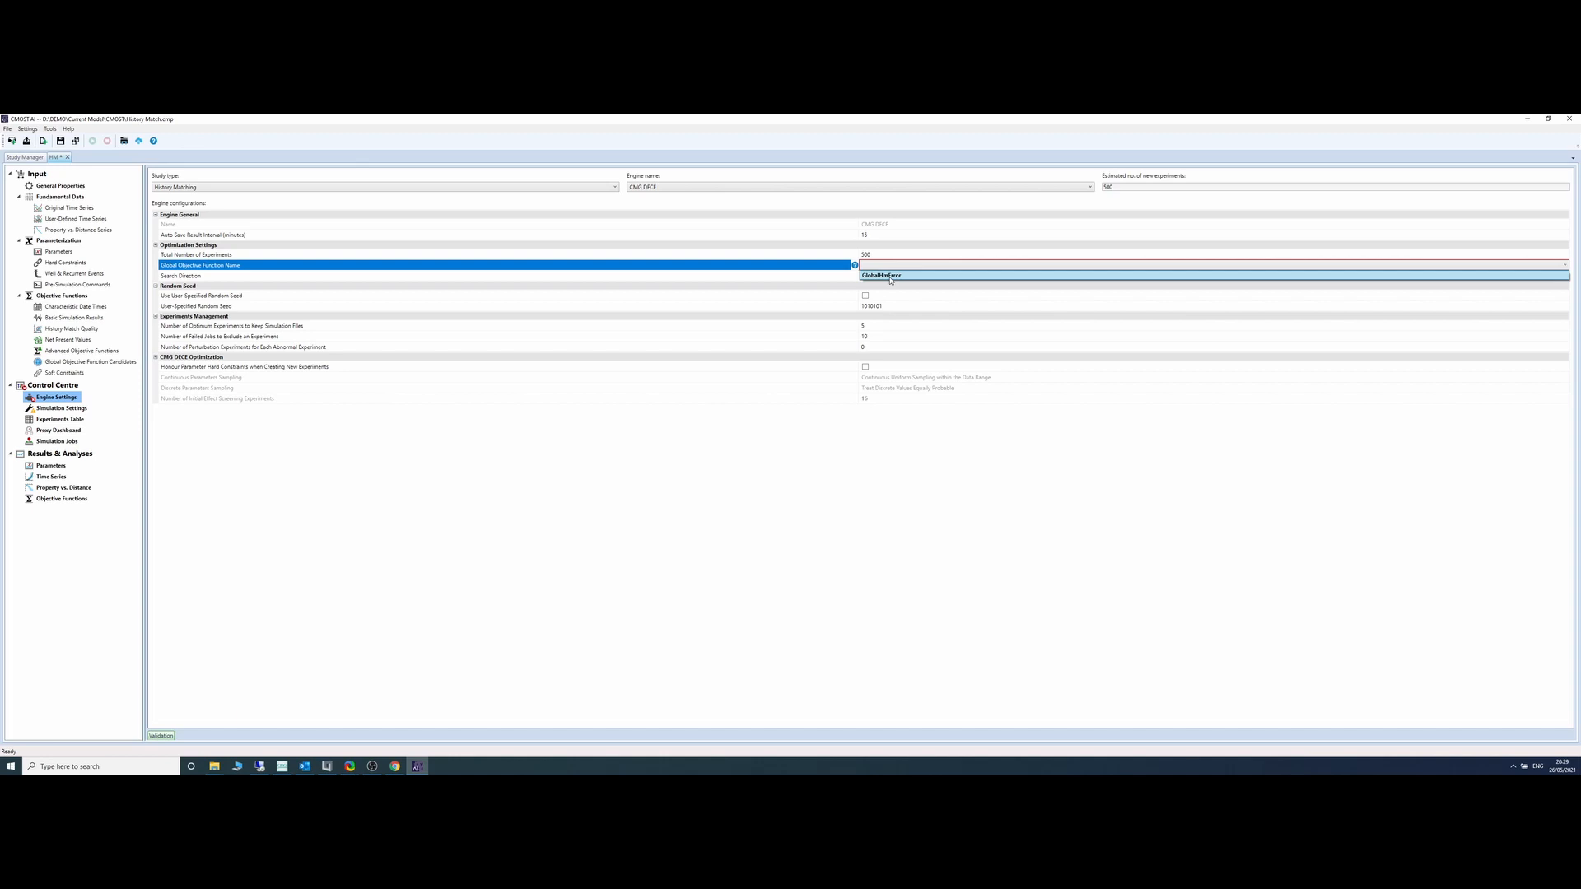
click(890, 279)
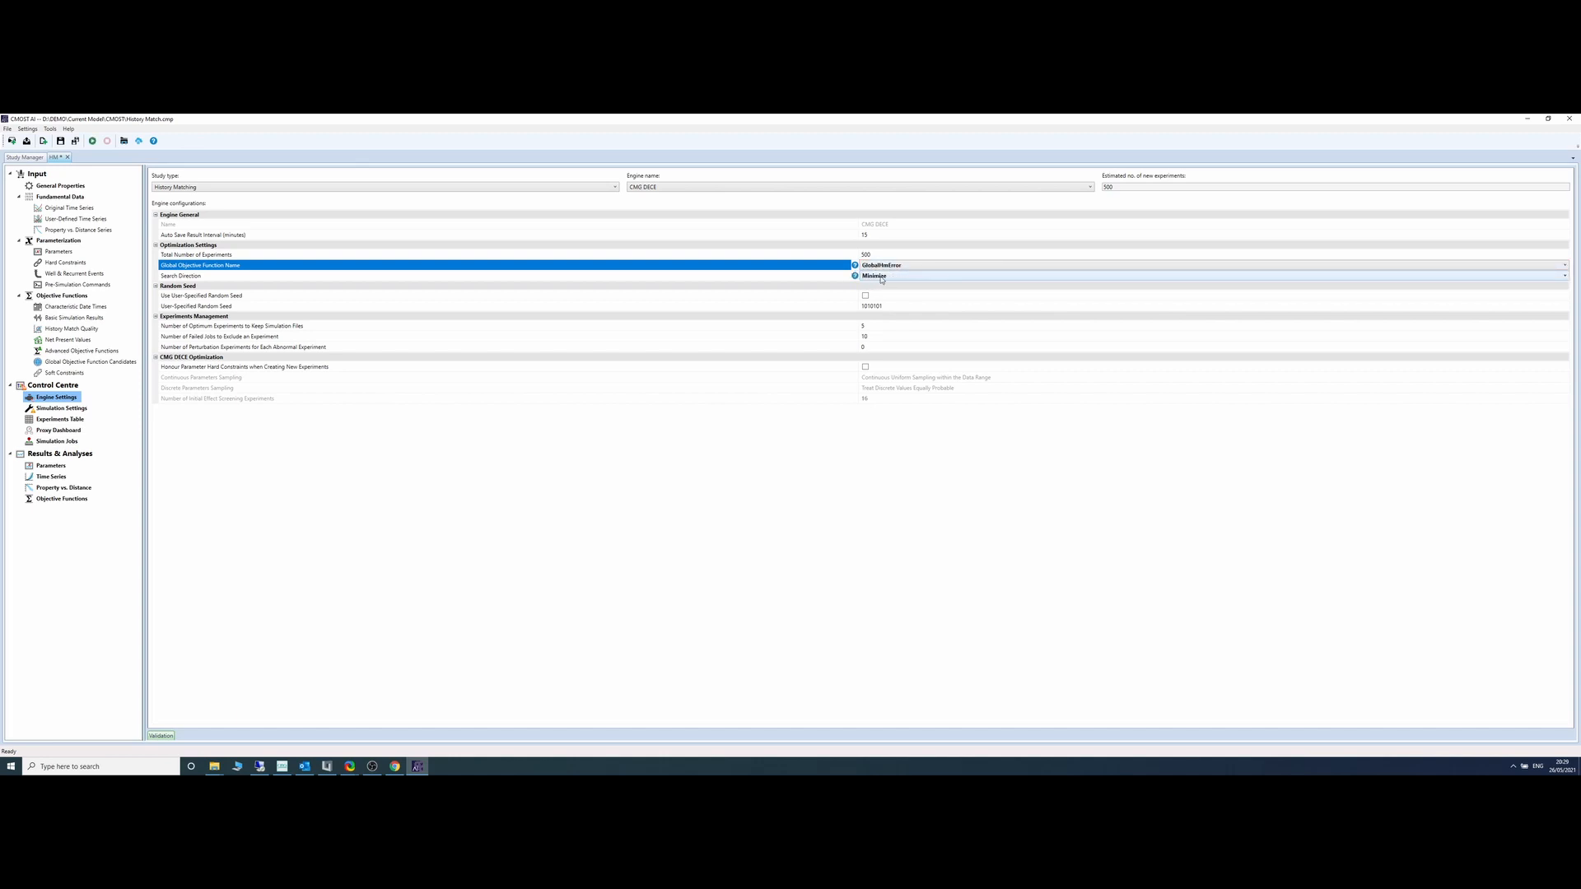
click(878, 256)
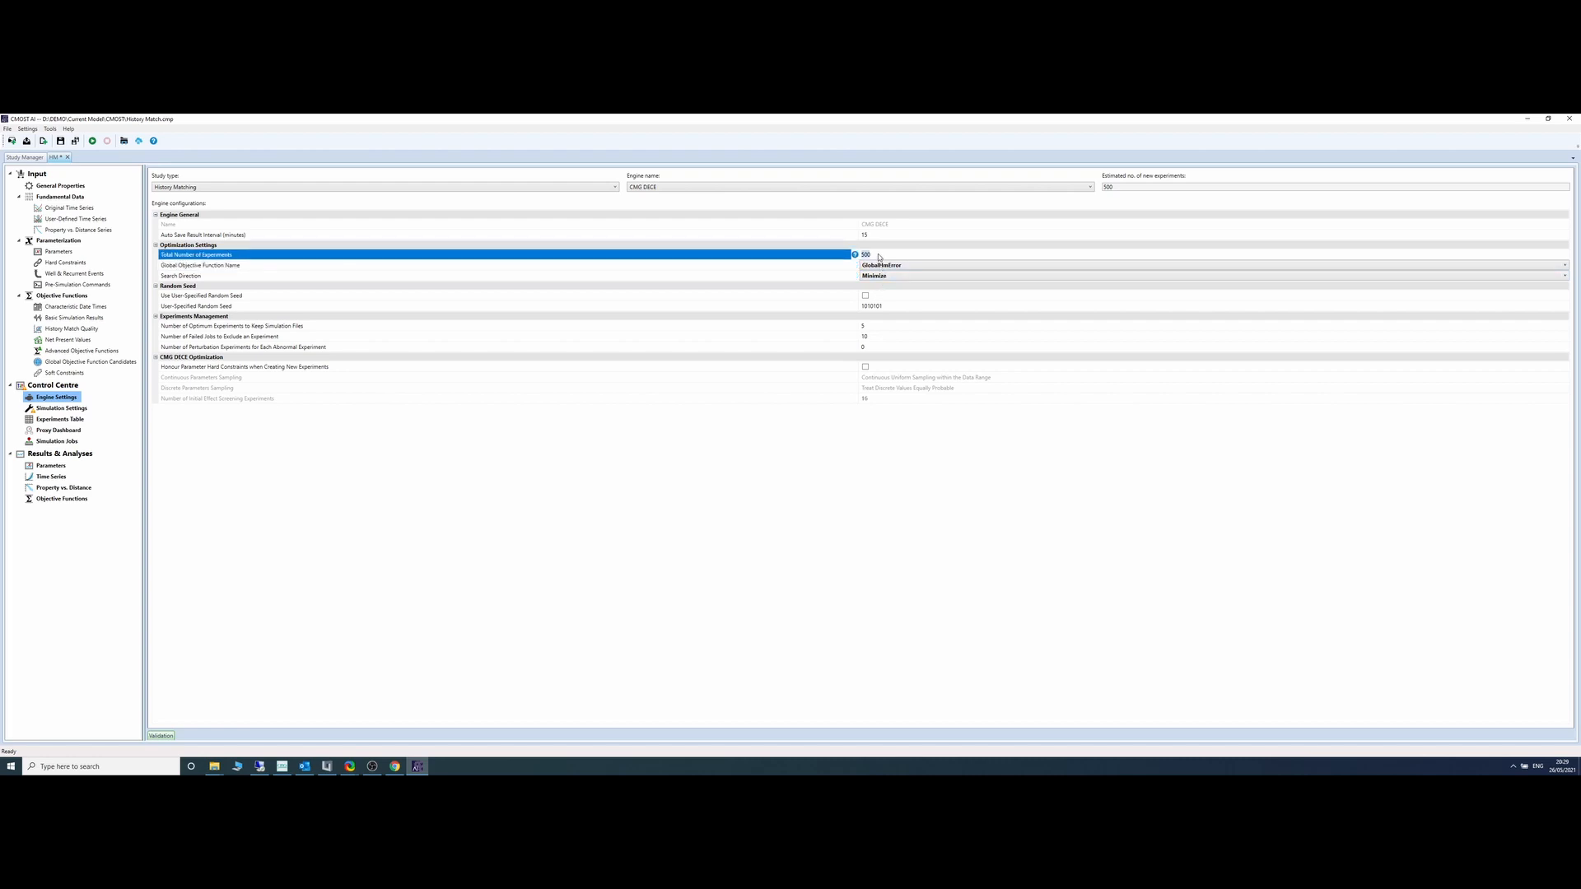
text(150)
Step: Configure the simulation settings: activate the Local scheduler with 4 maximum concurrent jobs, simulator version 2020.23 and 4 cores per local job
click(57, 408)
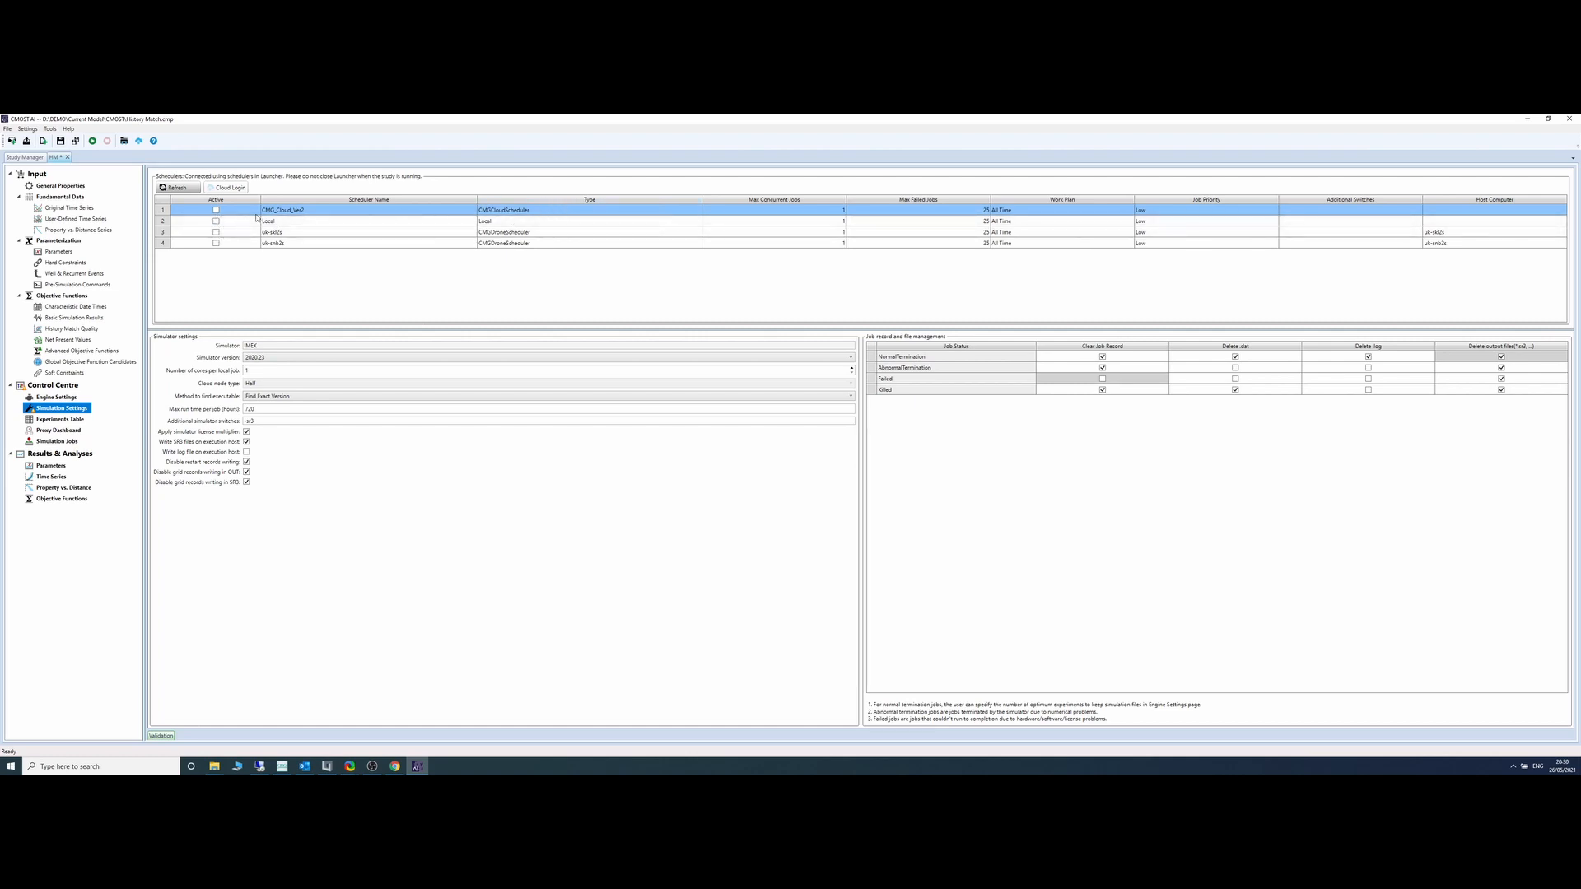
click(216, 221)
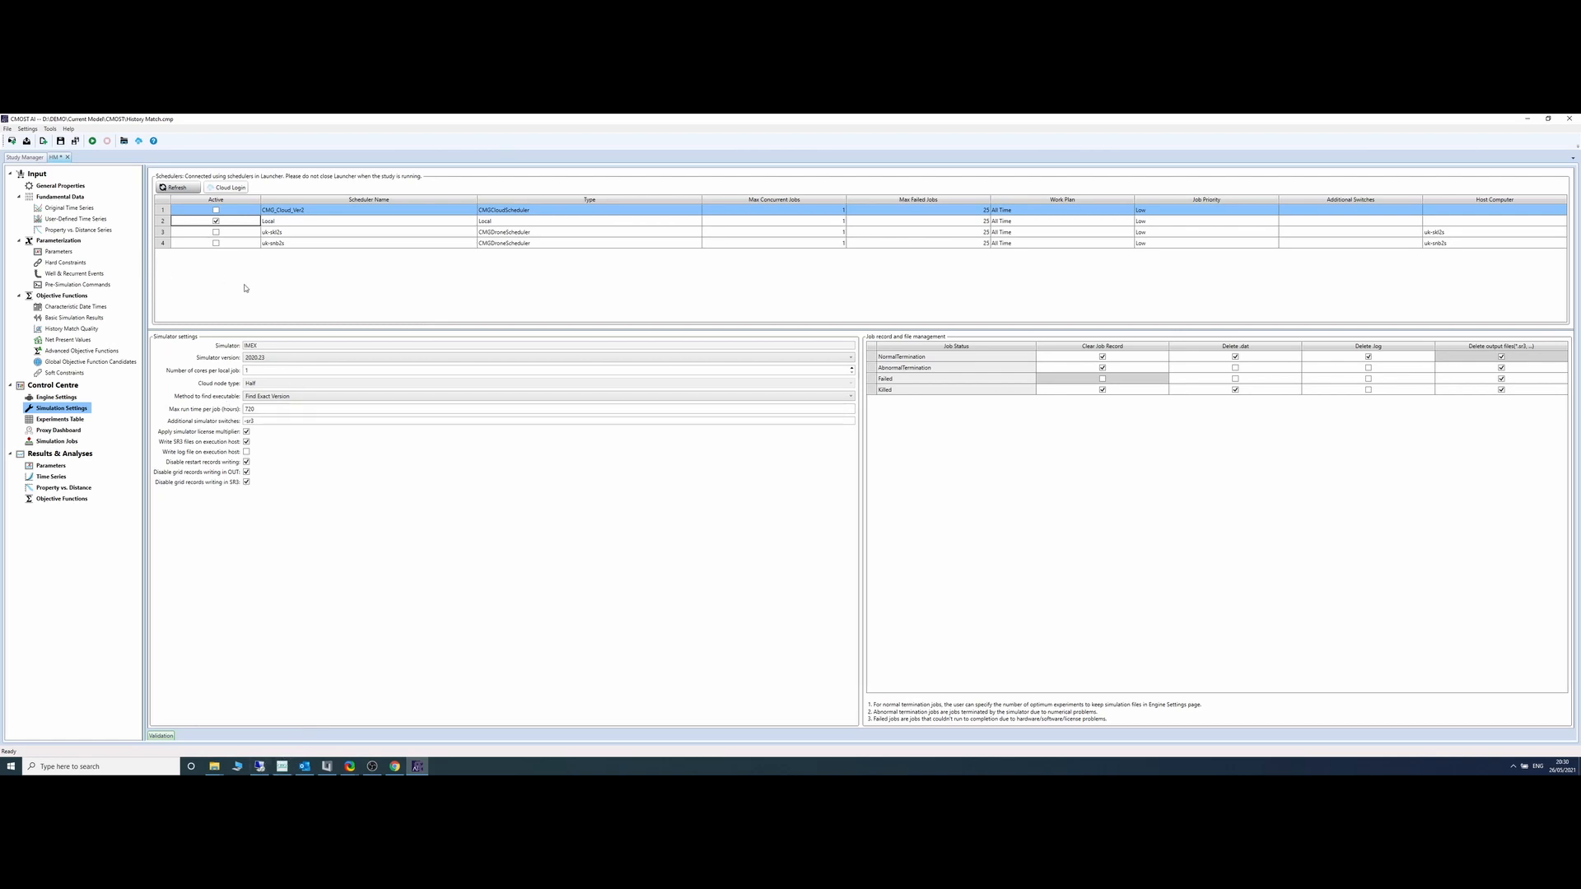
click(289, 357)
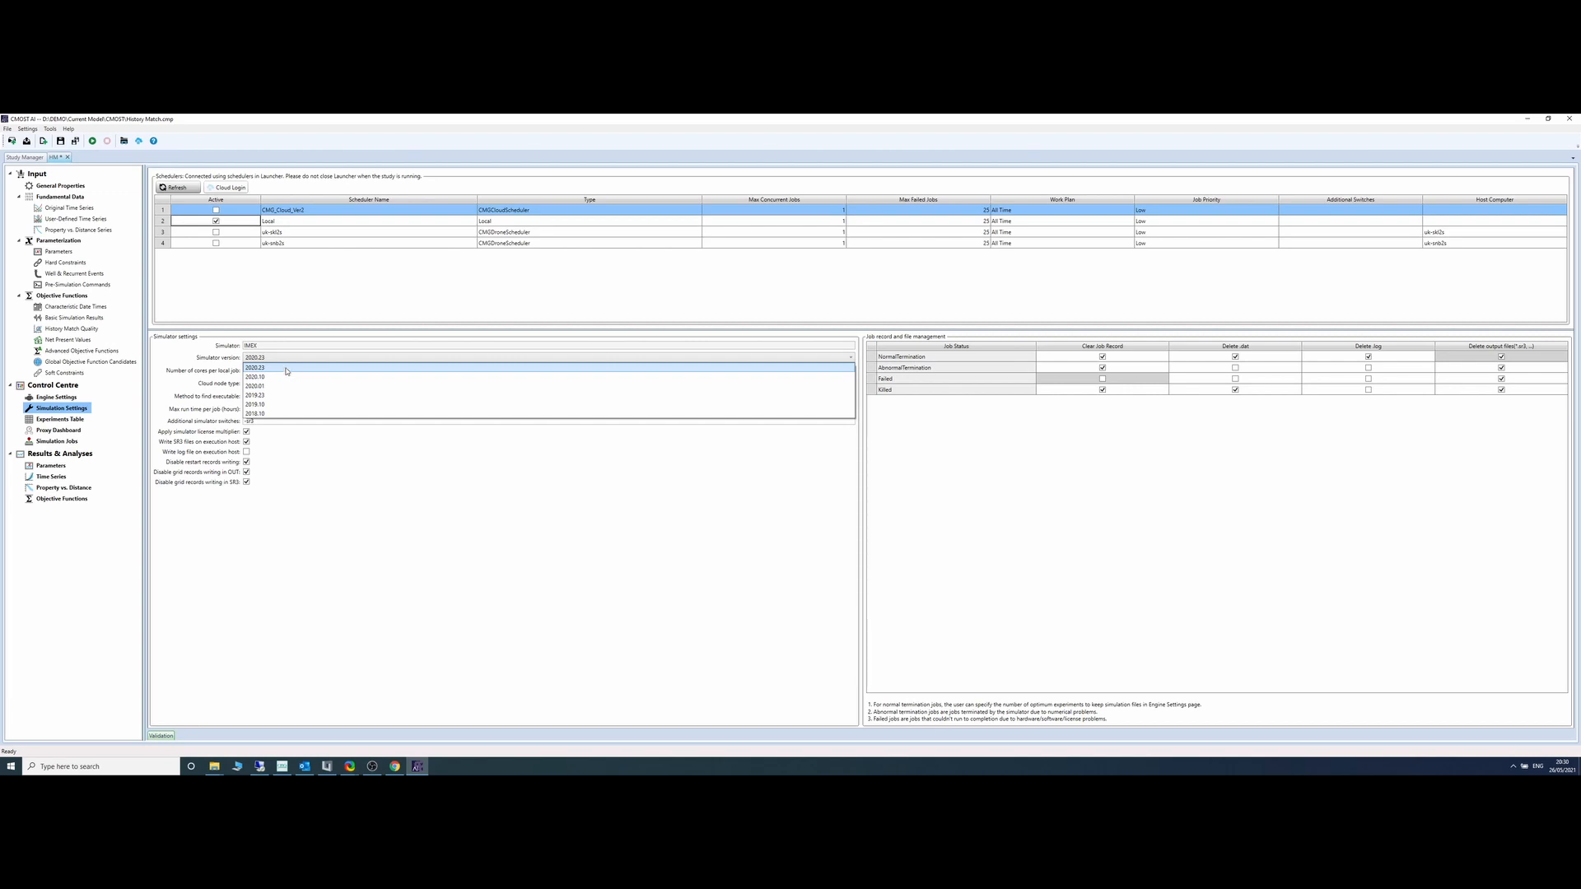
click(286, 369)
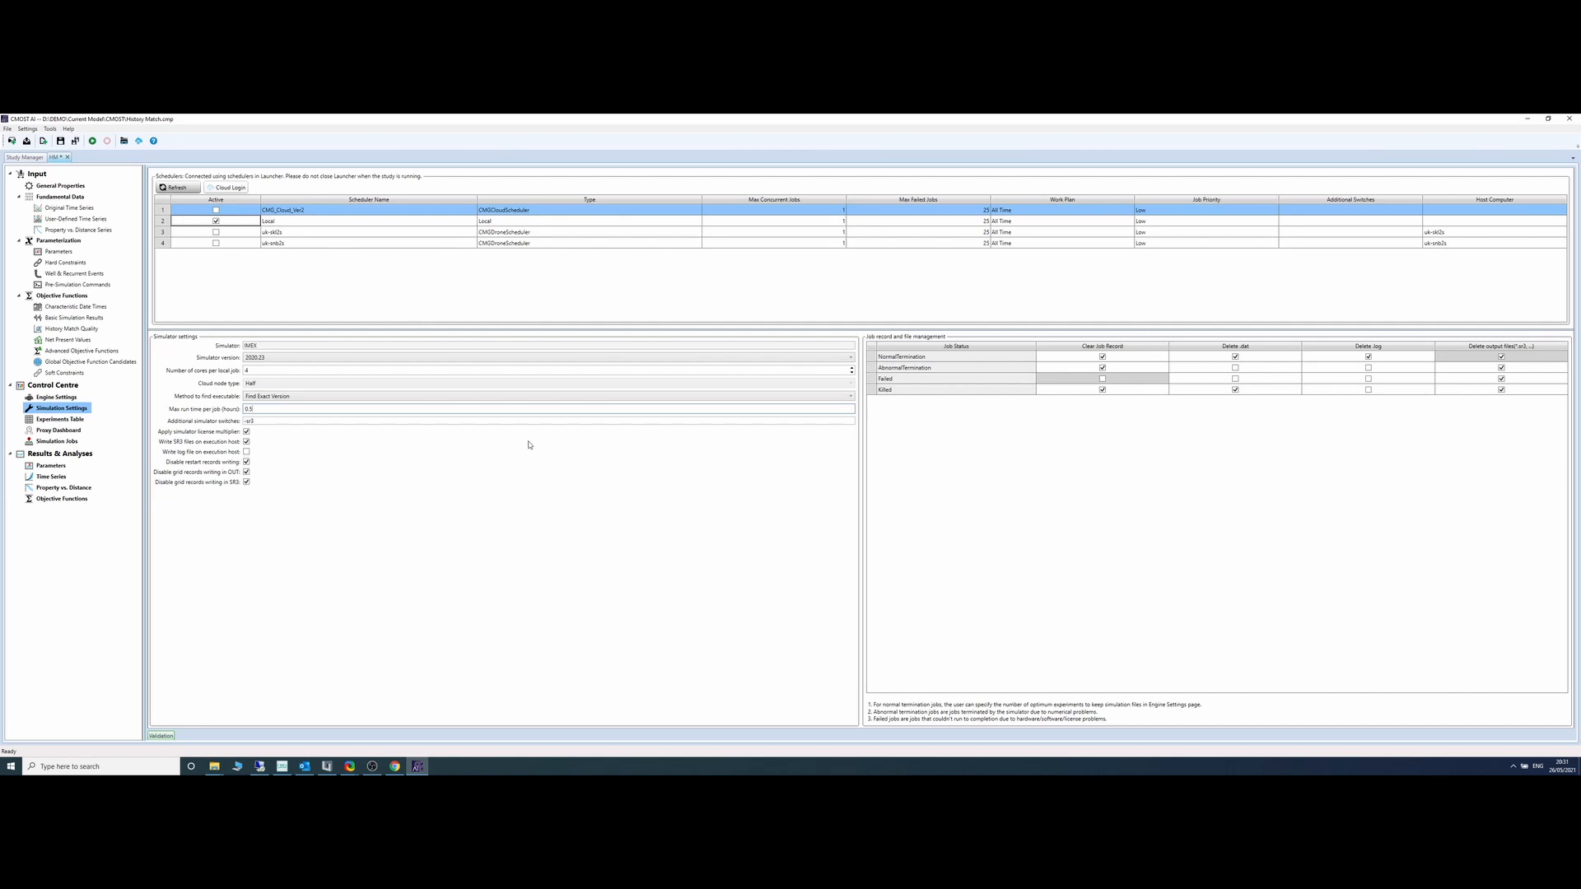
double_click(782, 221)
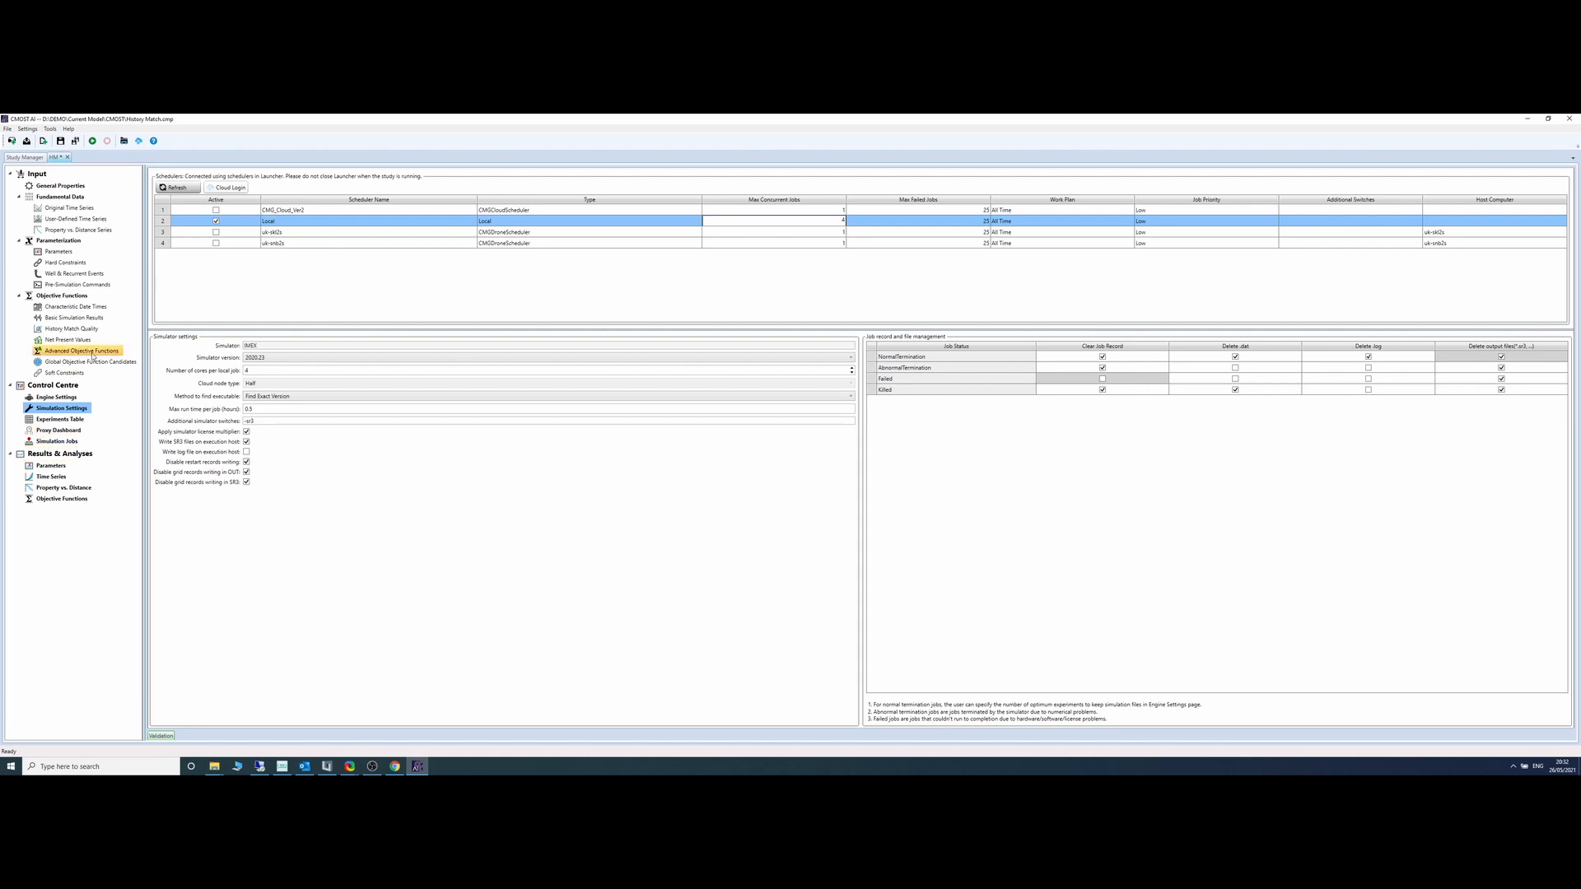
Step: Save the study and start the engine, accepting the active Local scheduler configuration
key(ctrl+s)
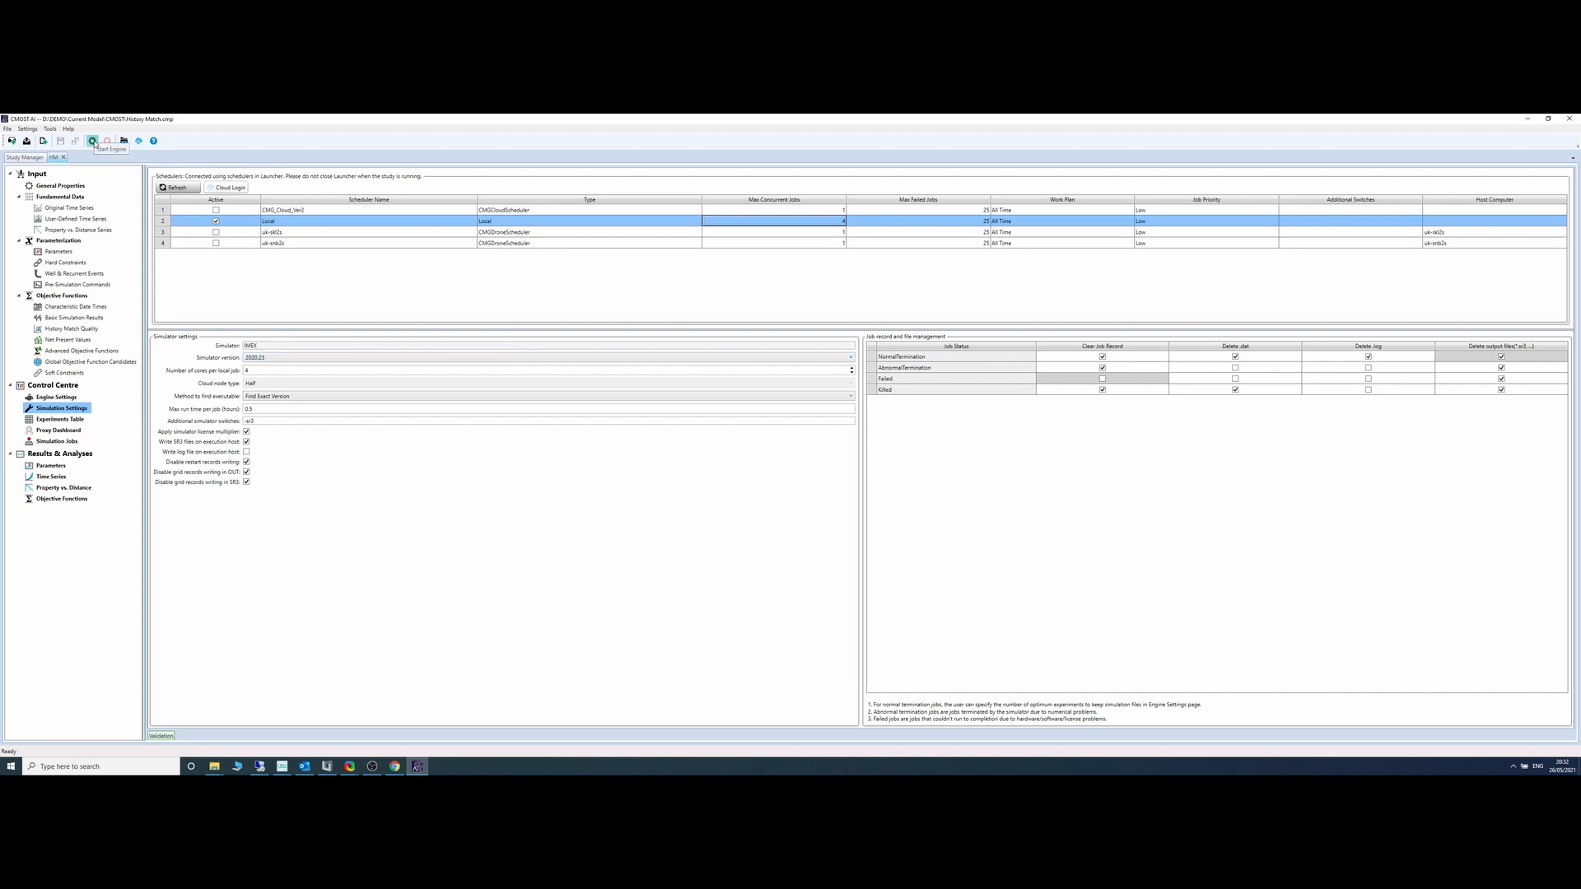
click(93, 141)
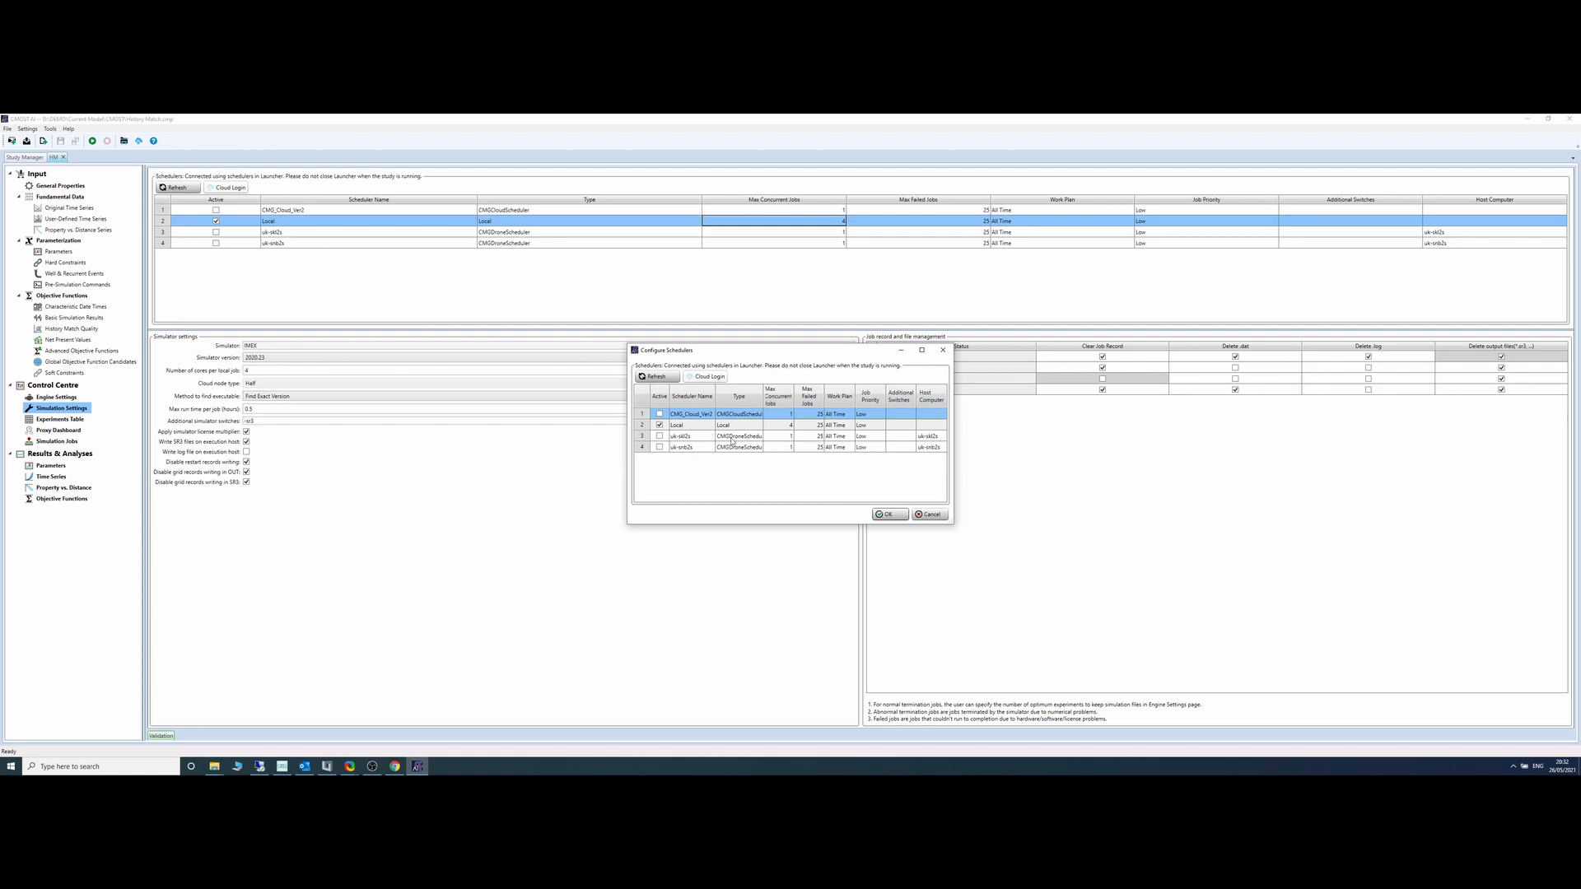
click(890, 516)
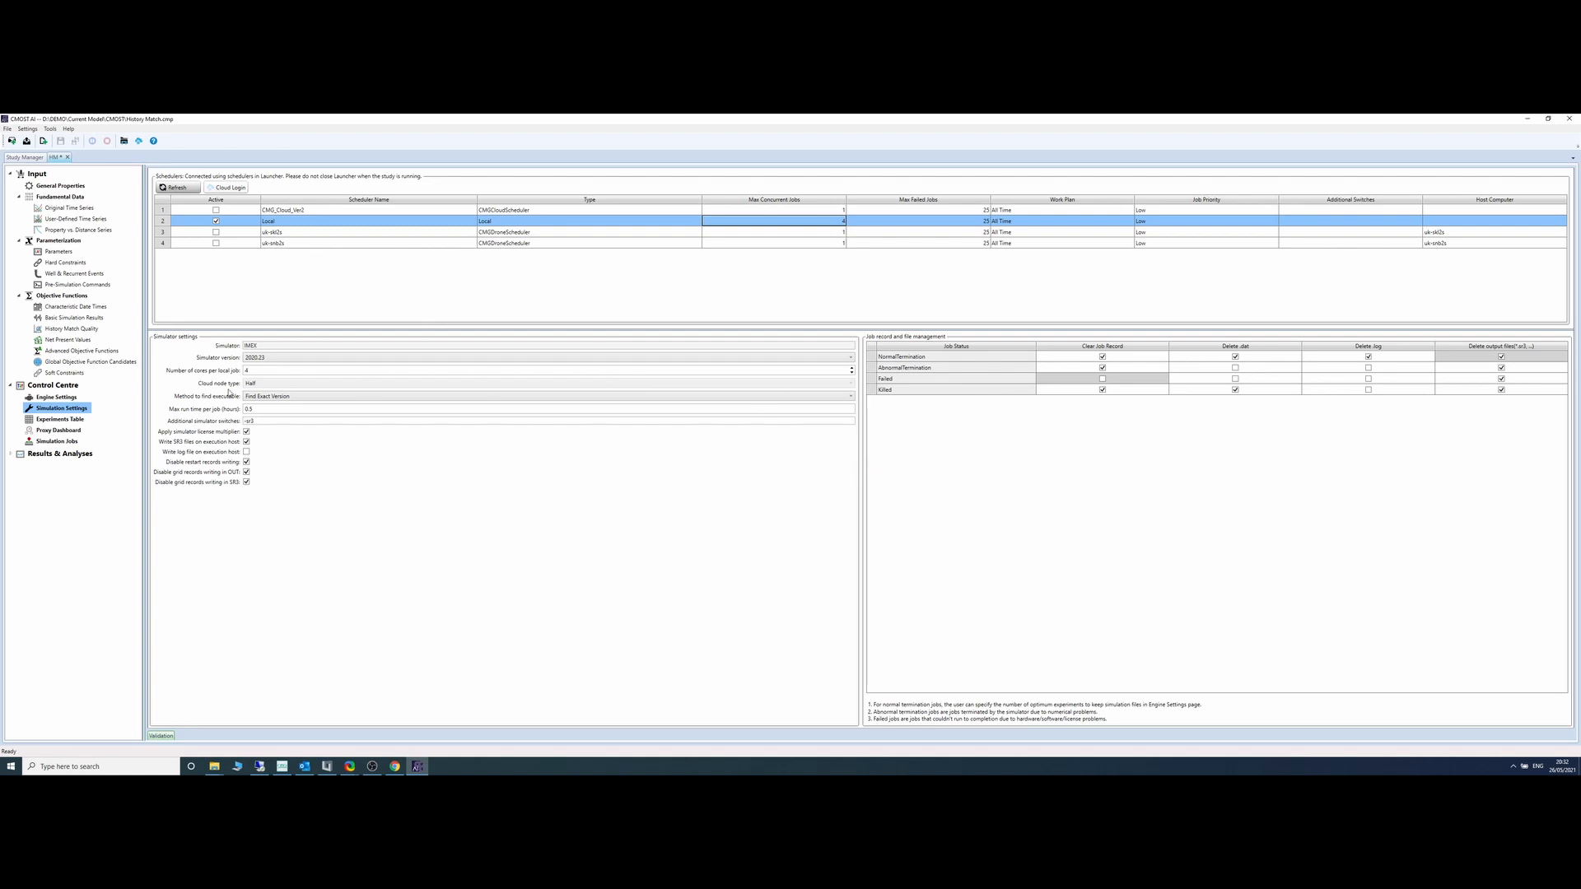
Step: Monitor the run through the engine events, the experiments table and the refreshed job list in CMG Technologies Launcher, and return to CMOST AI
click(53, 384)
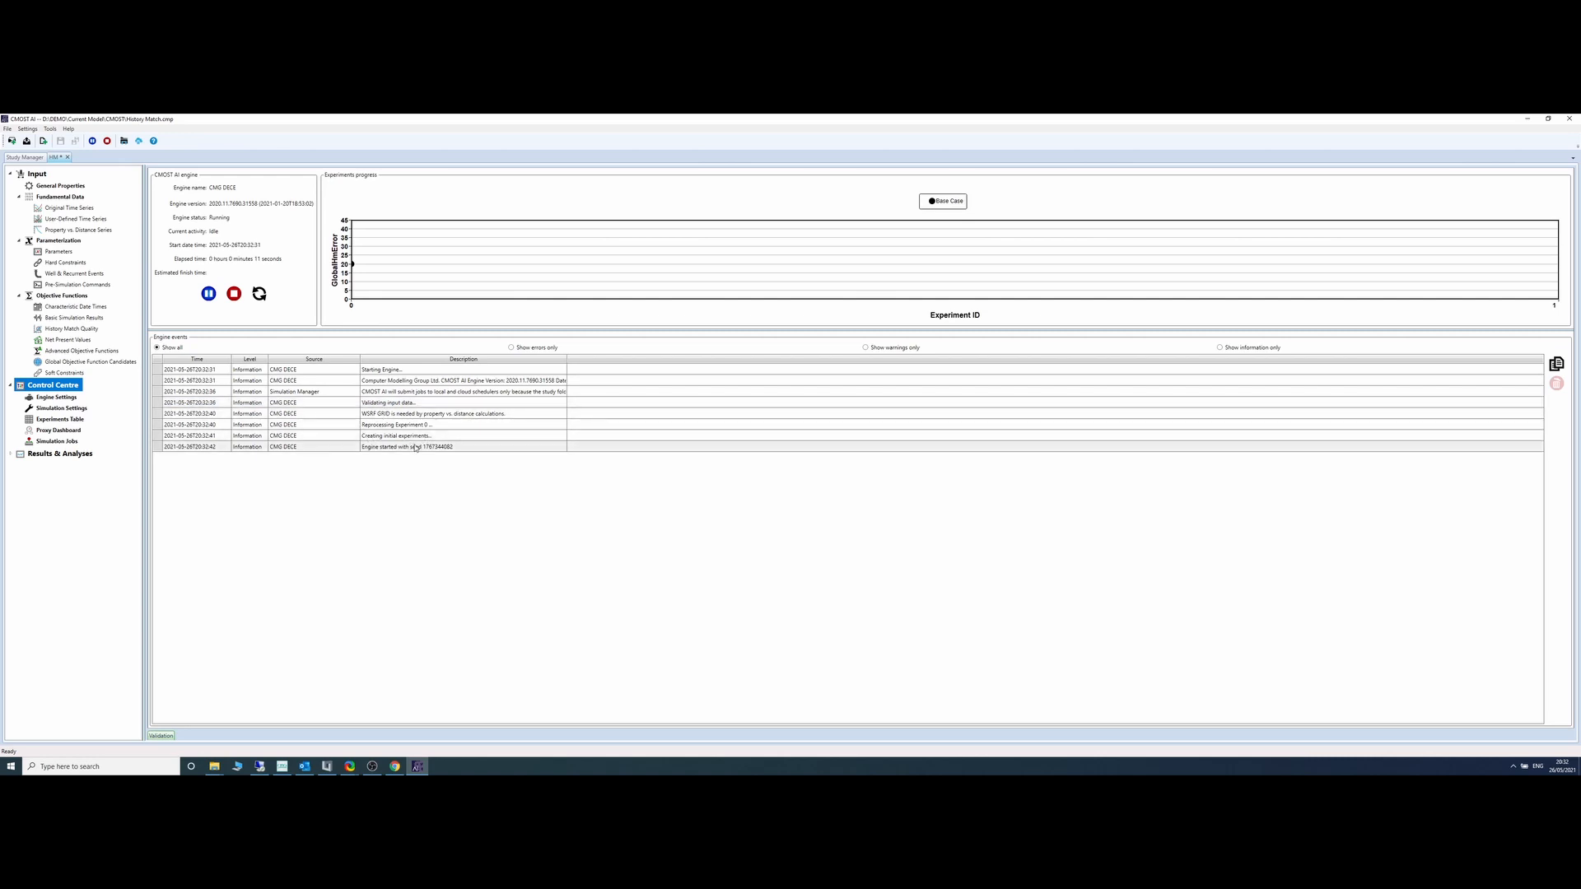
click(65, 421)
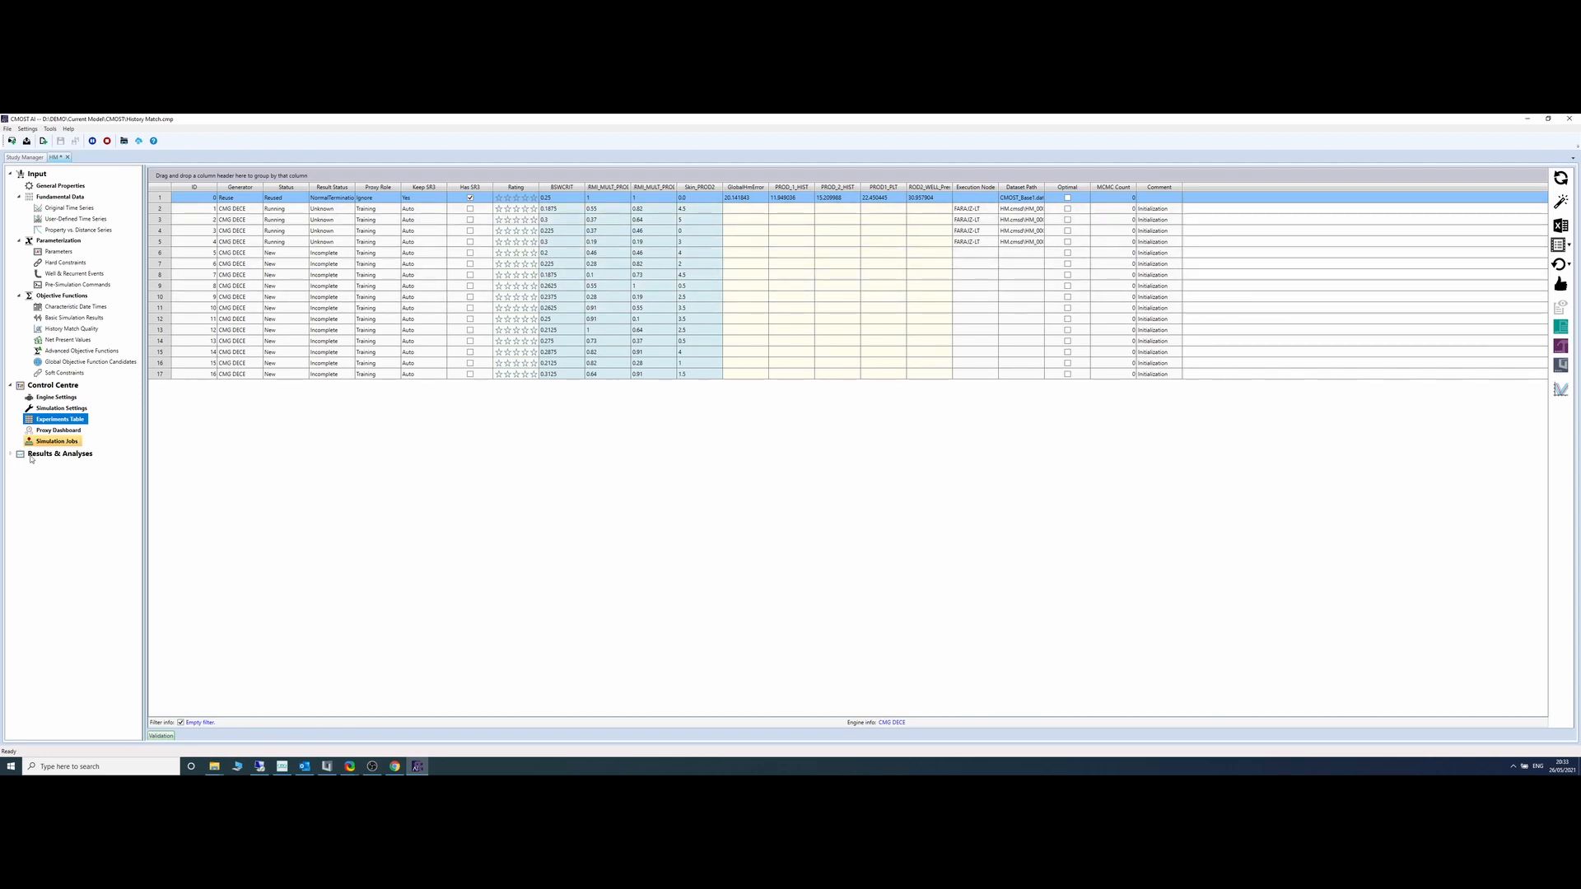
click(281, 767)
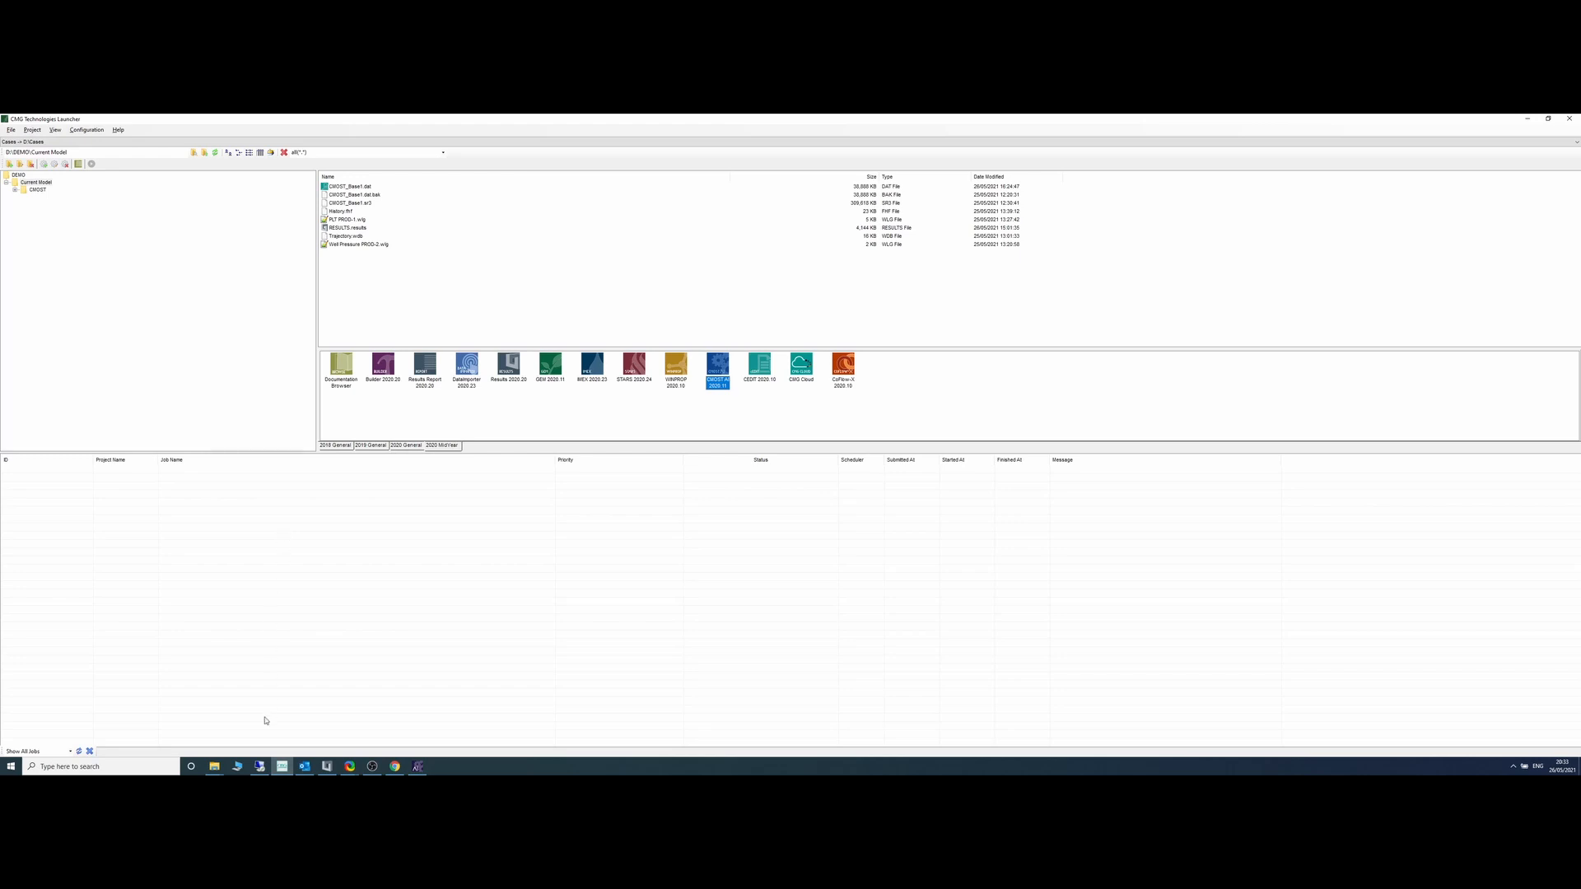
click(79, 751)
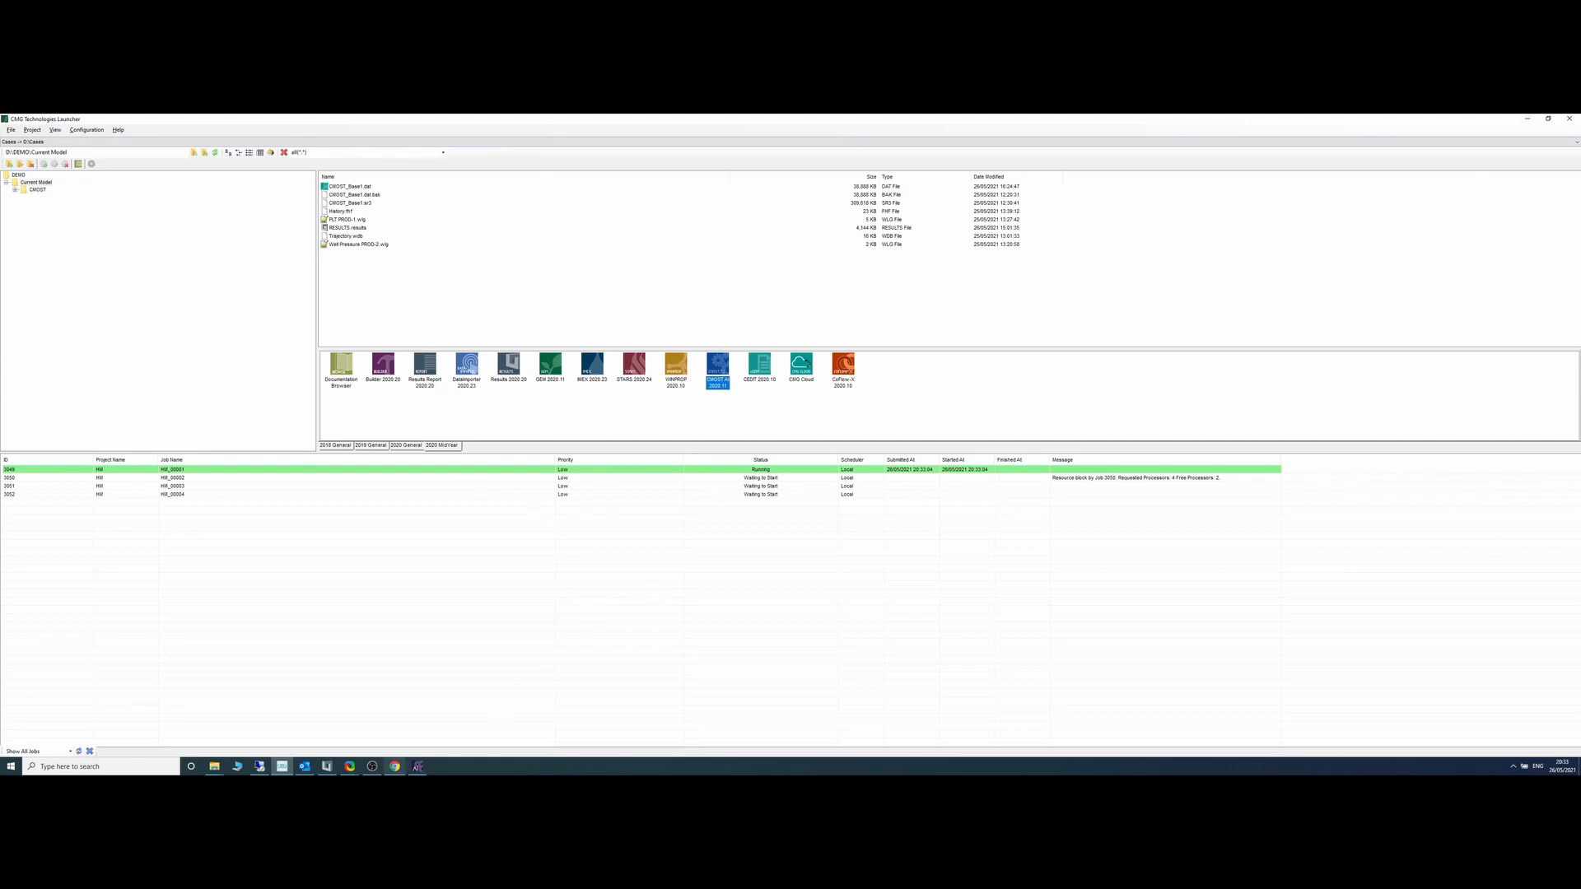
click(418, 767)
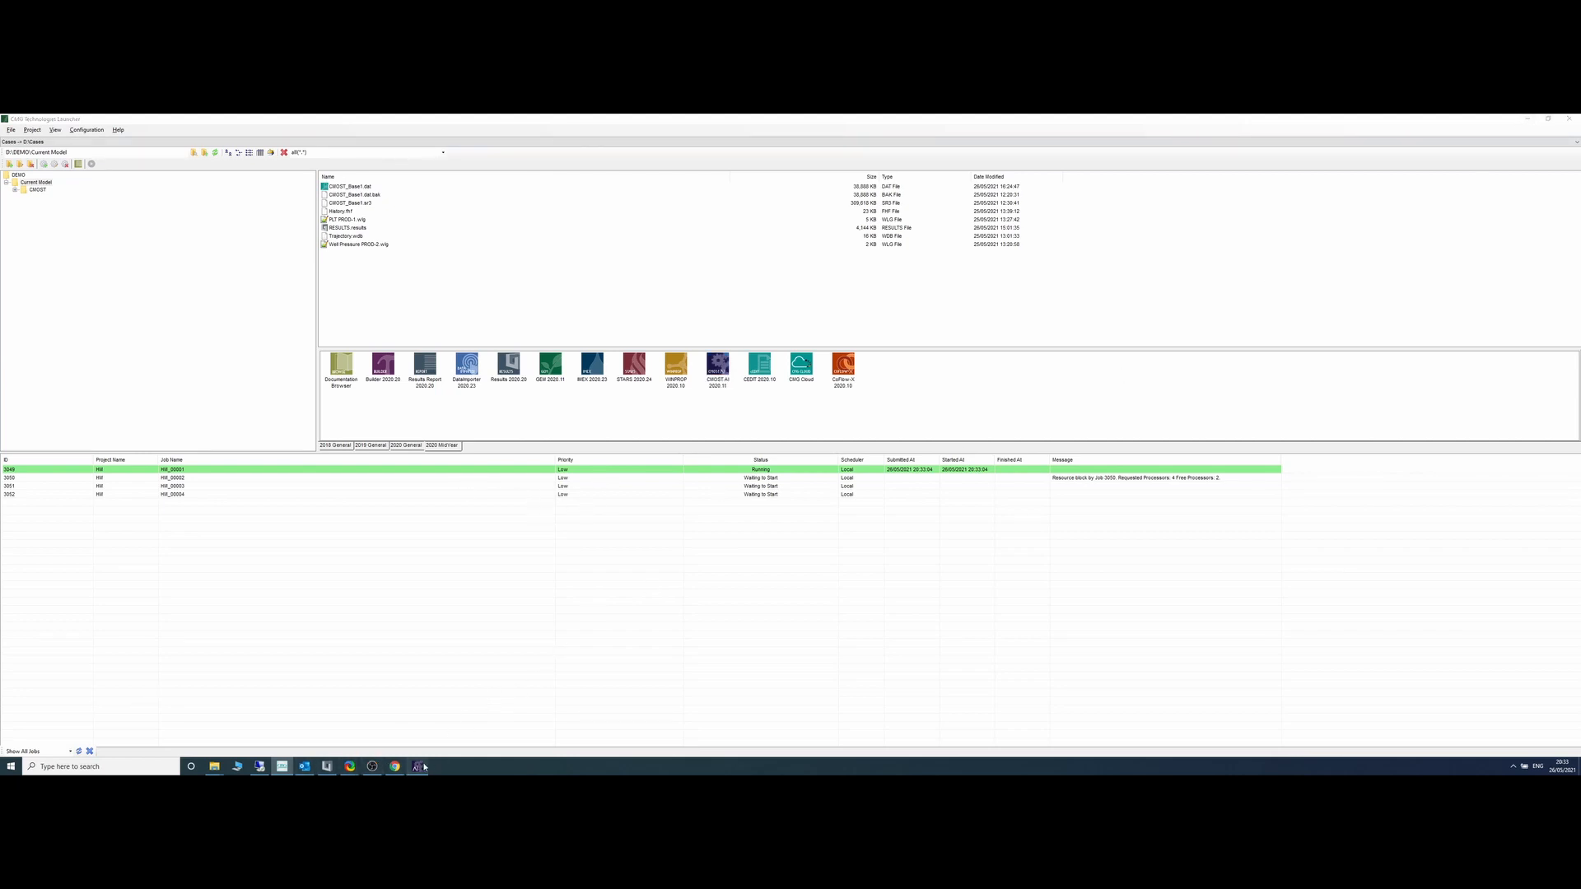